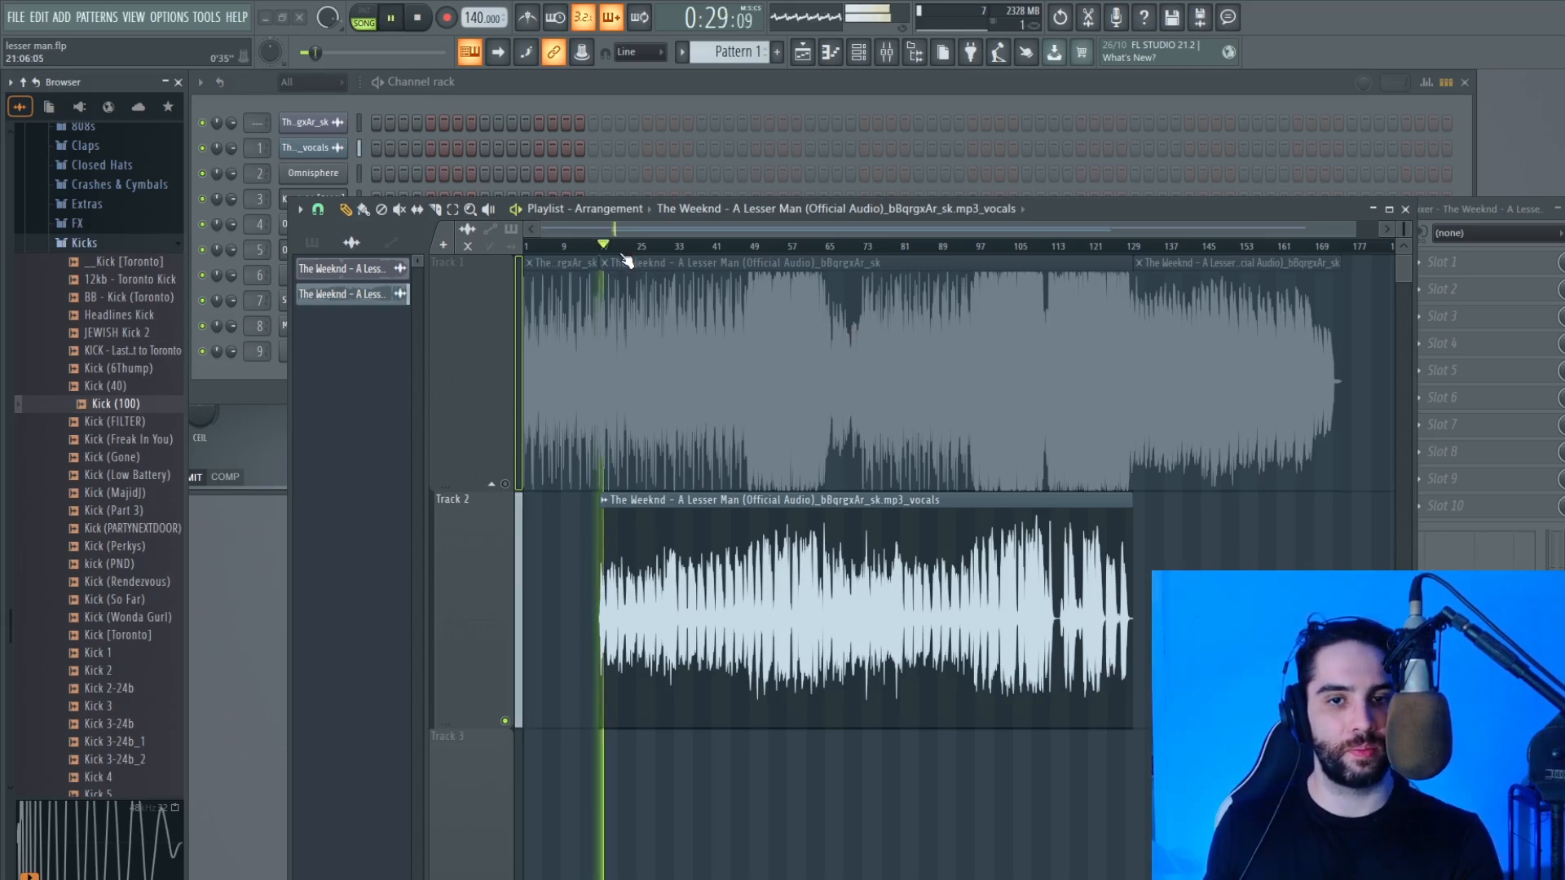
# Step: Stop the song playback and select the first Omnisphere channel in the channel rack
pyautogui.press('space')
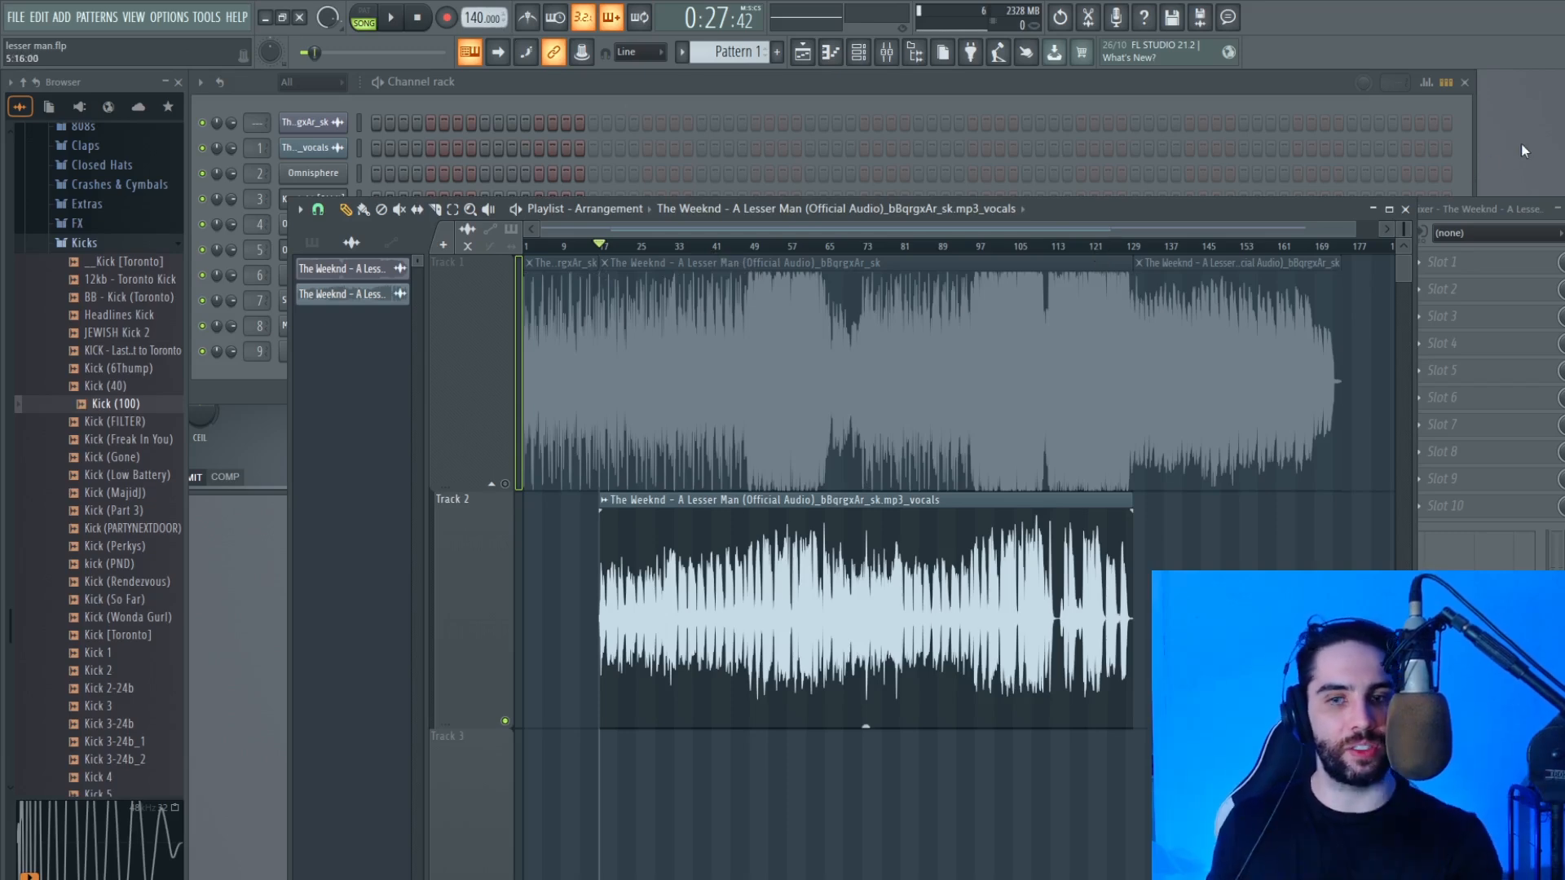
pyautogui.press('F6')
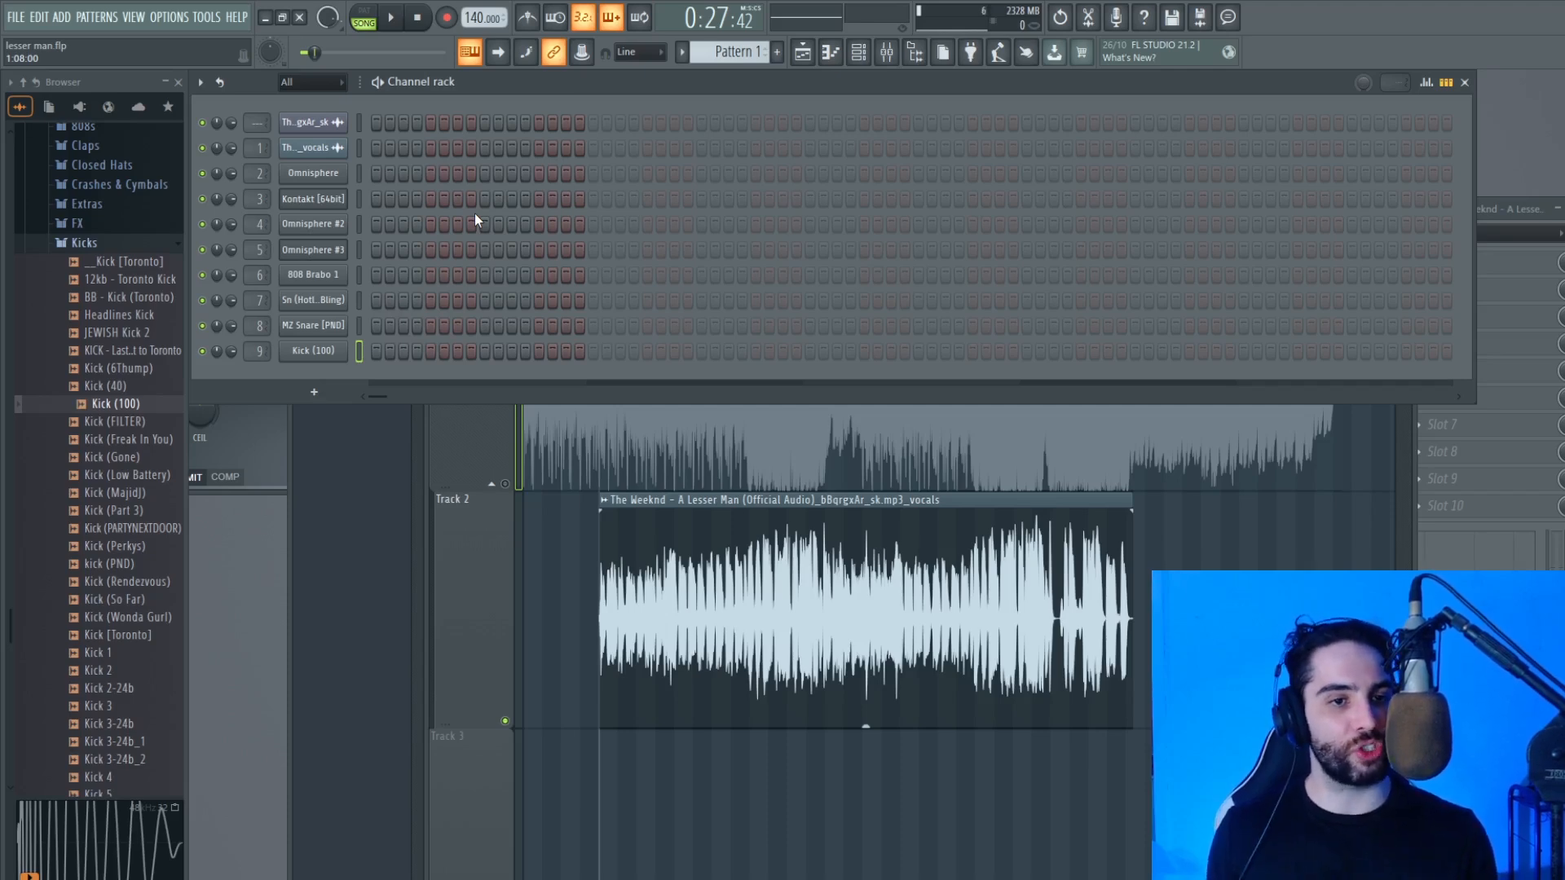
pyautogui.click(359, 250)
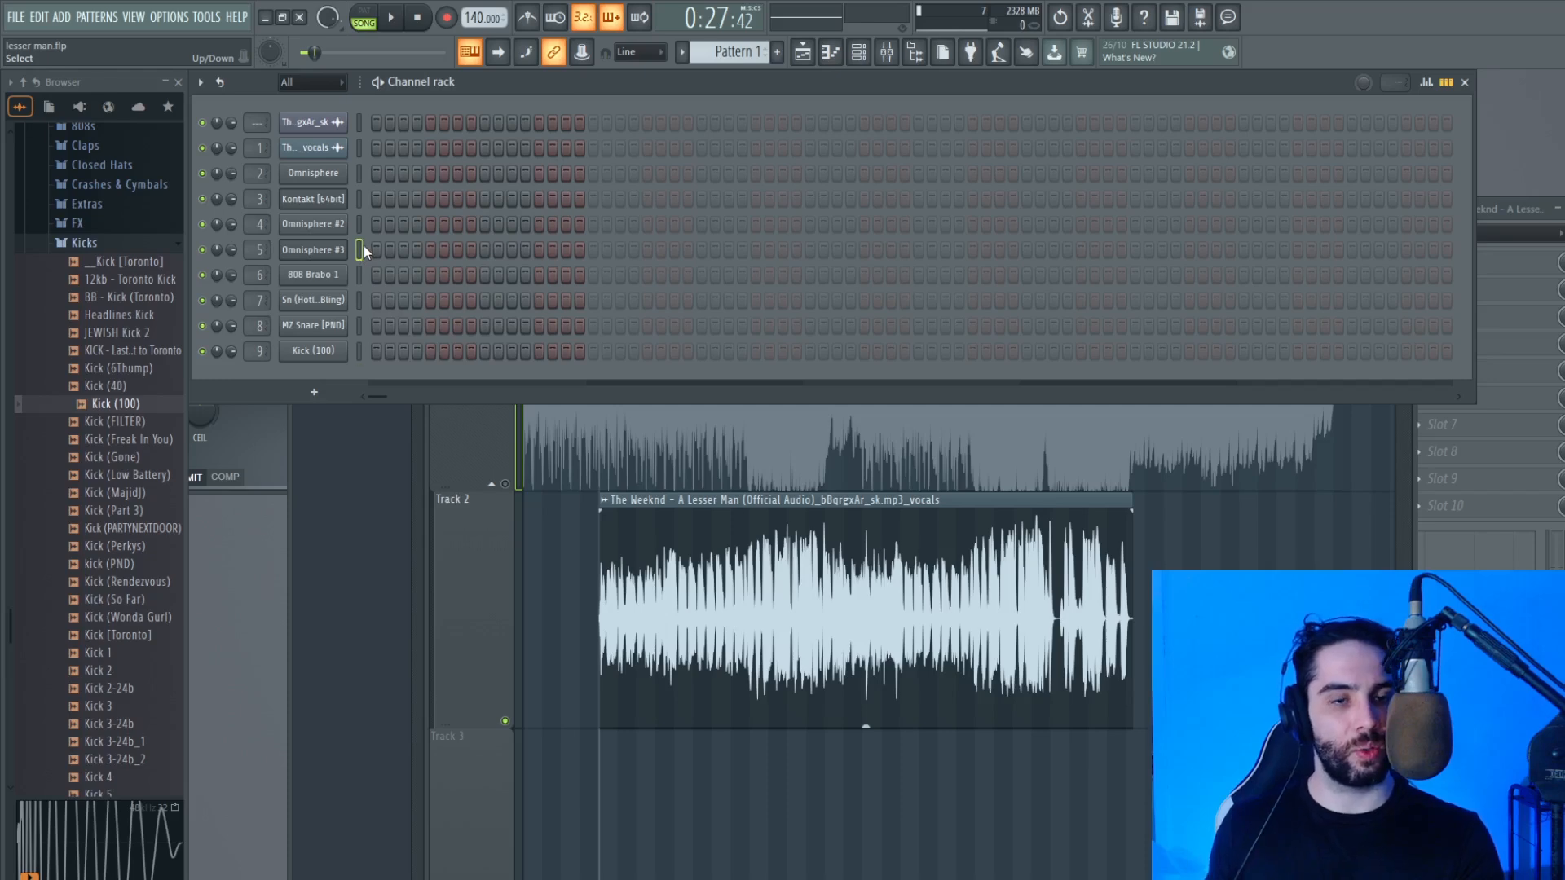
pyautogui.click(357, 174)
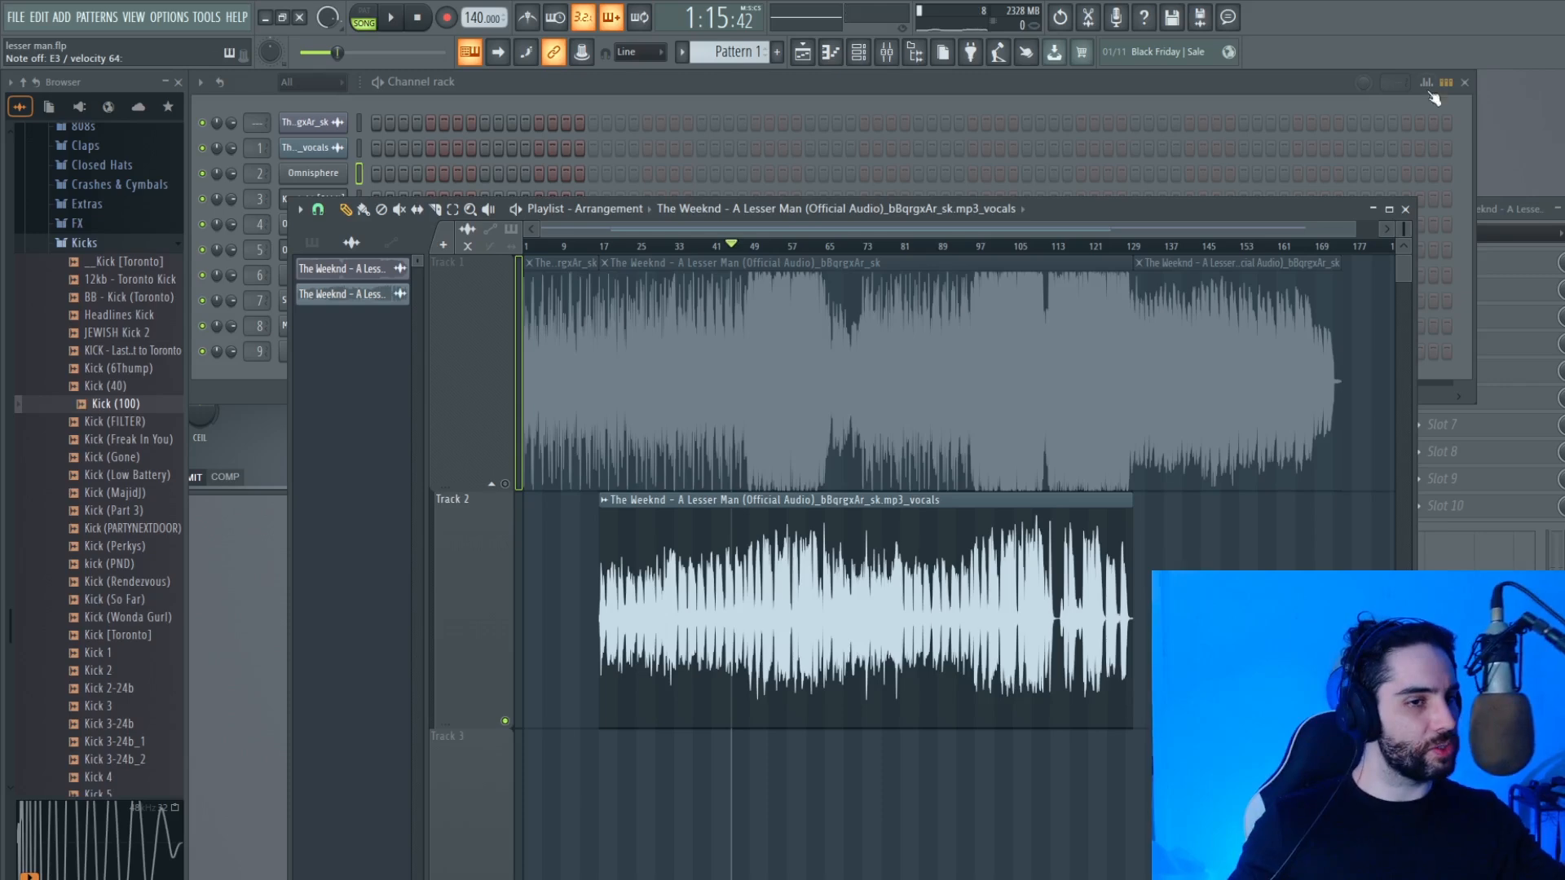
# Step: Record a four-bar Omnisphere chord progression into Pattern 1 over the vocals, starting at bar 17
pyautogui.click(391, 18)
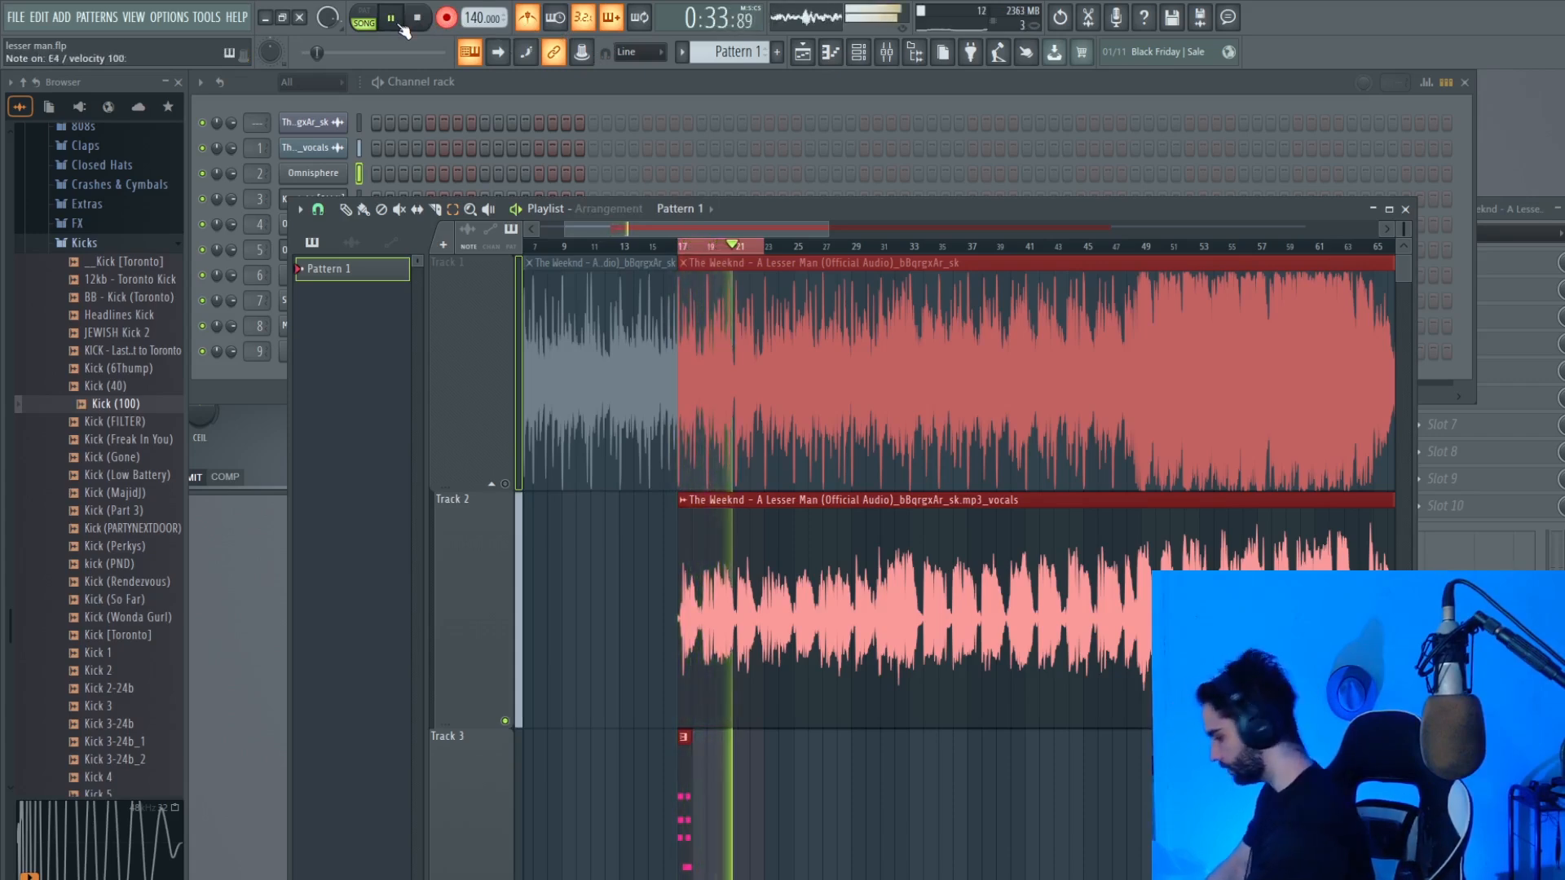
pyautogui.click(447, 28)
pyautogui.press('space')
pyautogui.keyDown('ctrl'); pyautogui.click(786, 244); pyautogui.keyUp('ctrl')
pyautogui.scroll(-3, 793, 259)
pyautogui.scroll(-2, 741, 535)
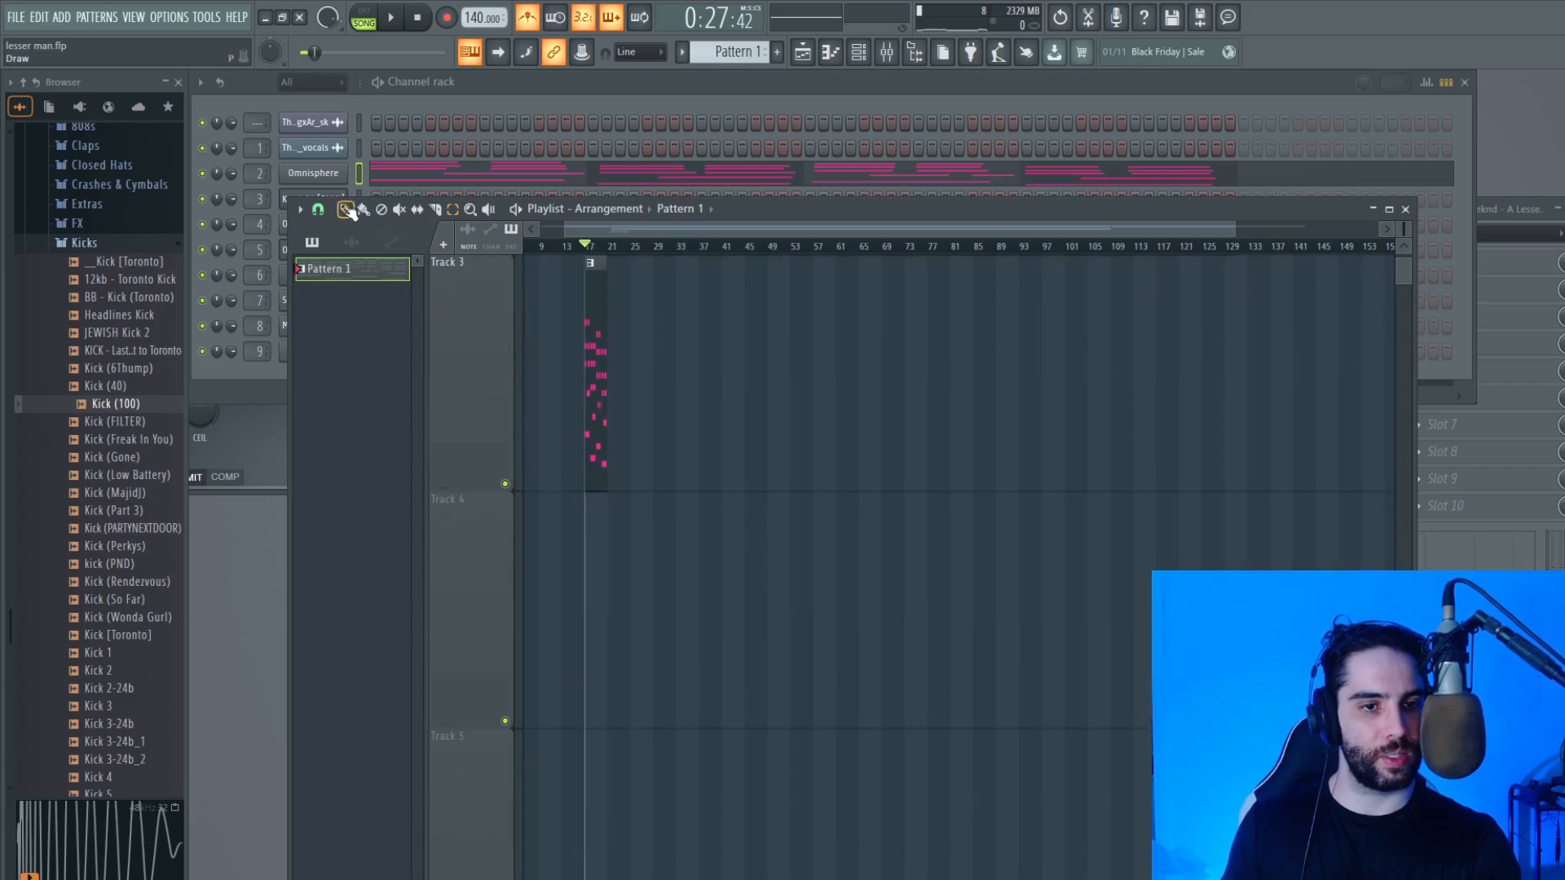
# Step: Quantize the recorded Omnisphere chord notes in the piano roll
pyautogui.click(528, 181)
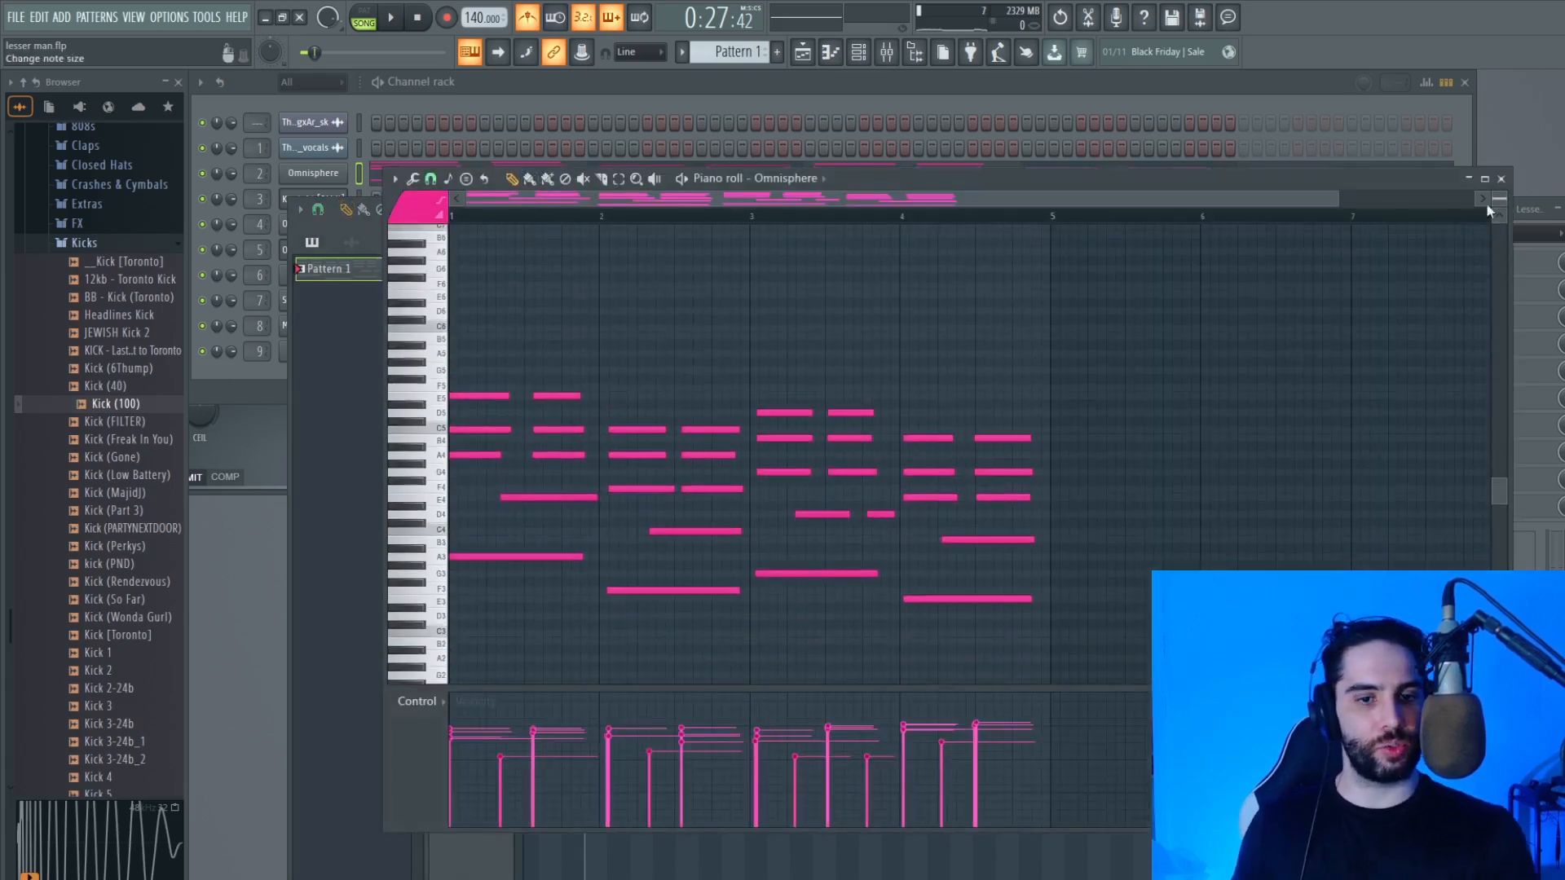
pyautogui.click(412, 179)
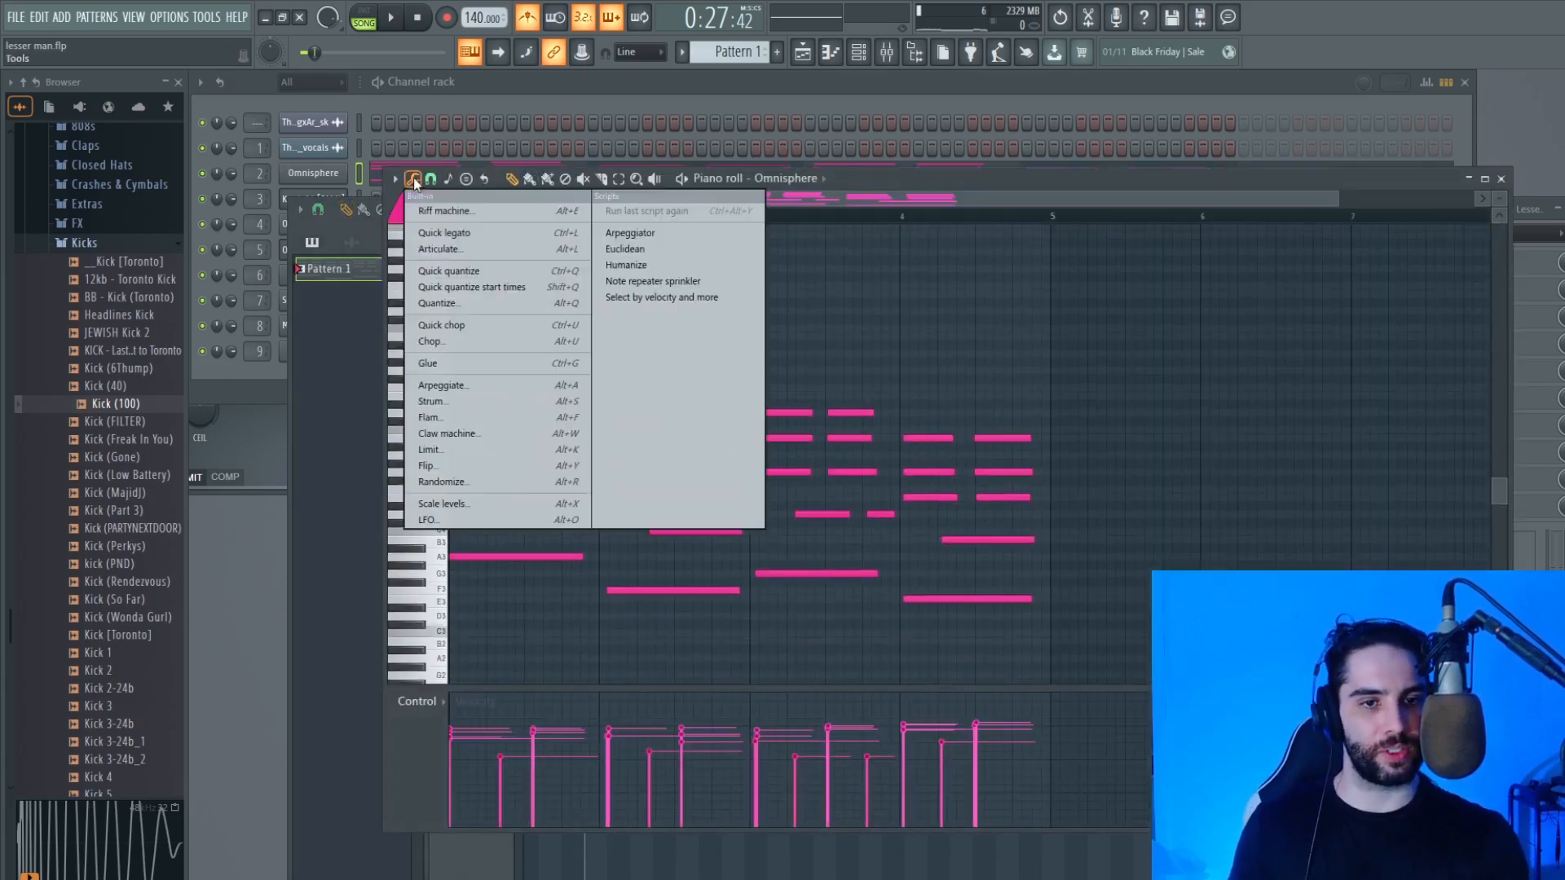
pyautogui.click(482, 307)
pyautogui.press('Return')
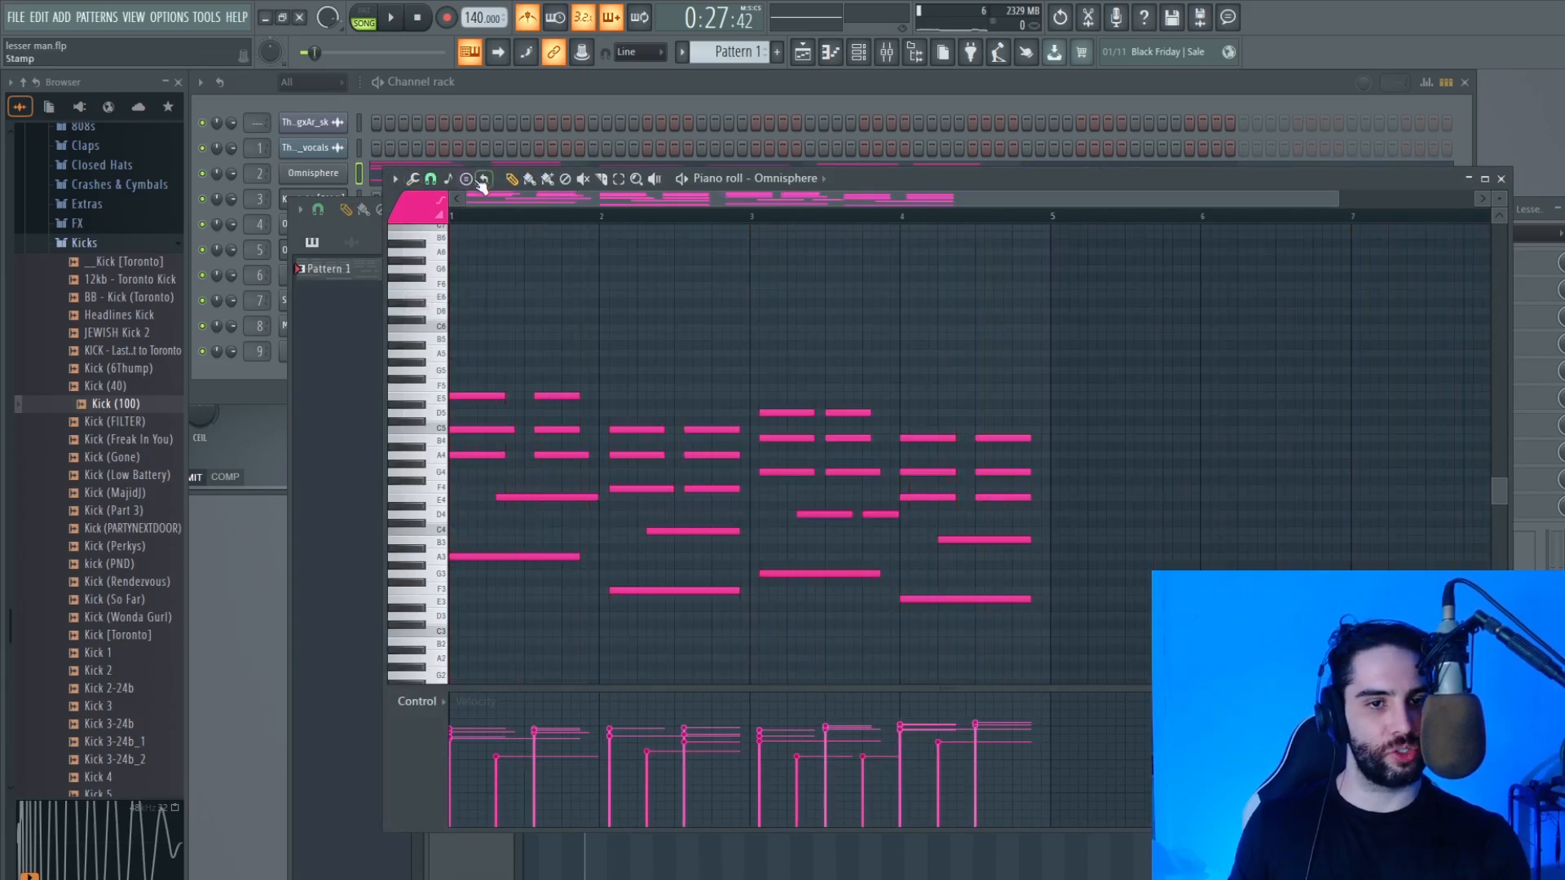
# Step: Adjust the piano roll snap and shift the late chord notes in bars 1 to 3 earlier onto the beats while listening
pyautogui.click(432, 179)
pyautogui.click(451, 258)
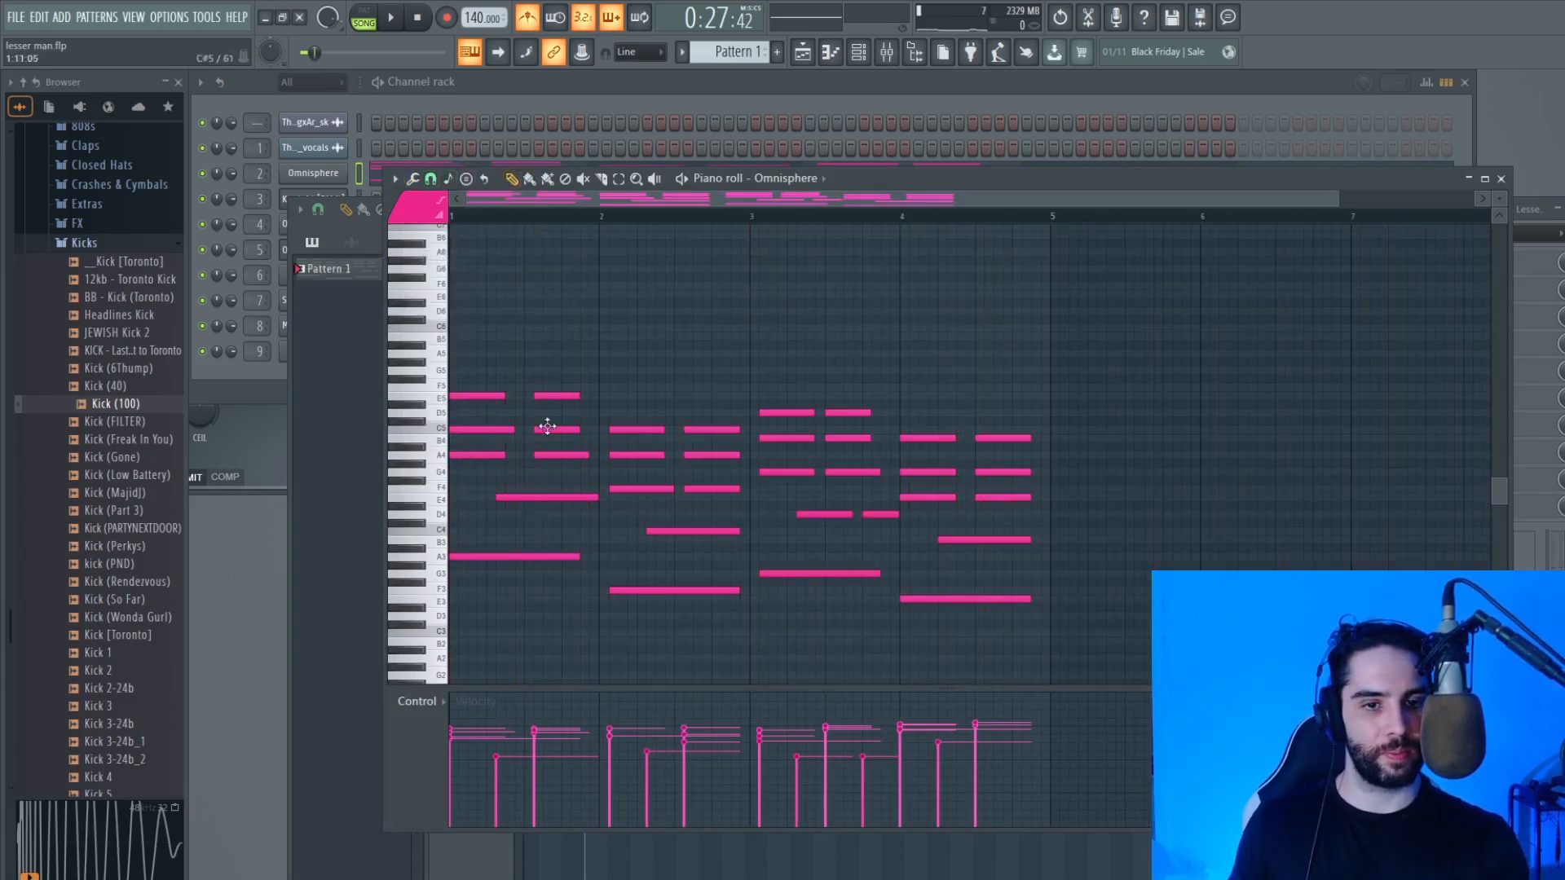
pyautogui.hotkey('ctrl', 'q')
pyautogui.press('space')
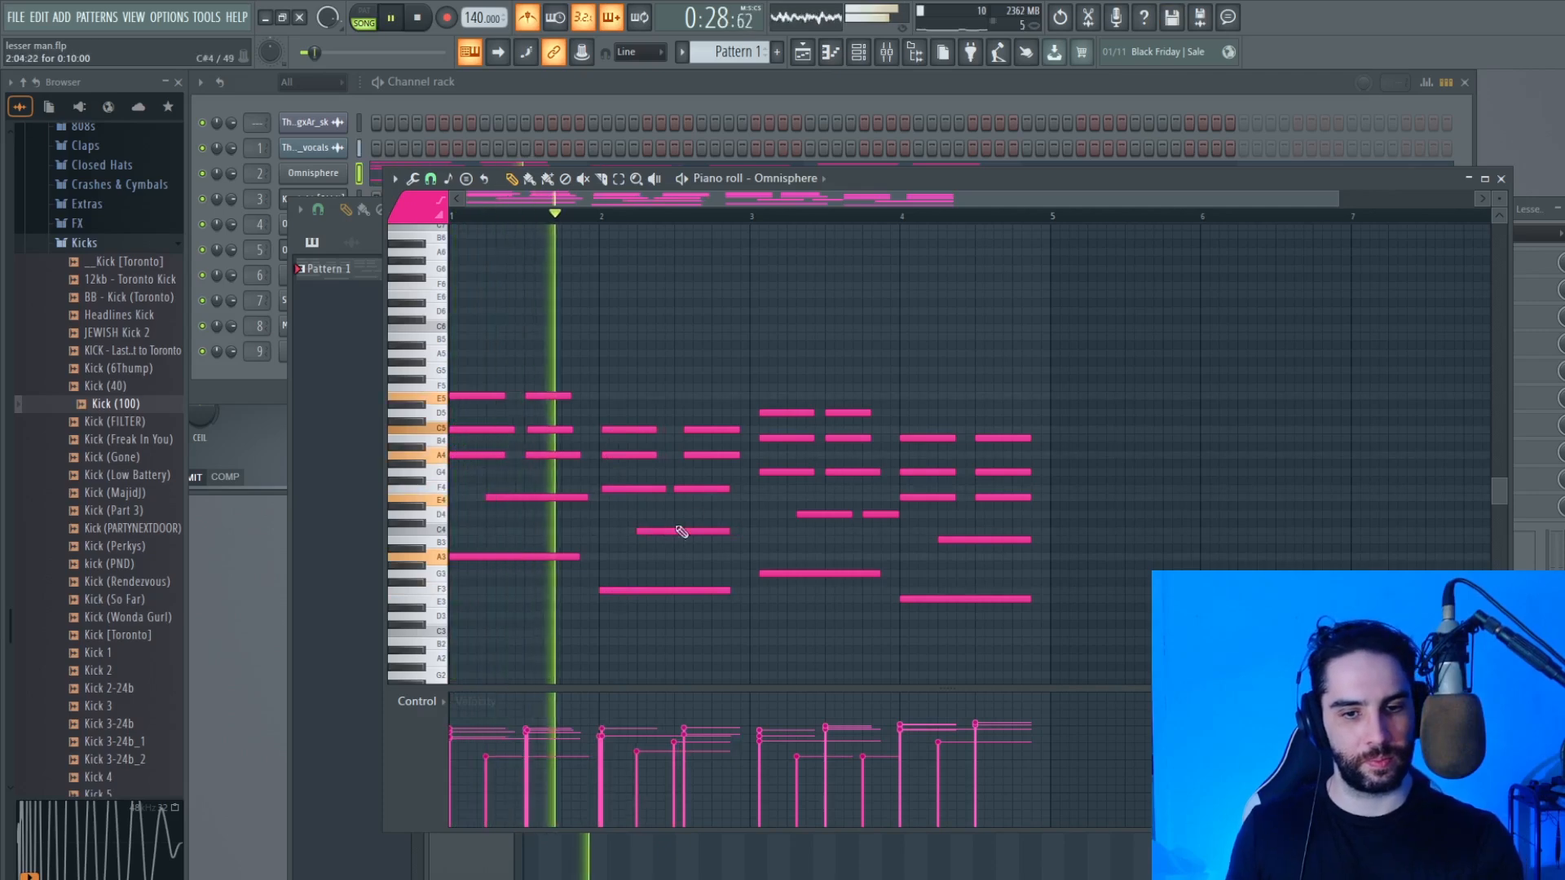
pyautogui.moveTo(704, 456); pyautogui.dragTo(693, 430)
pyautogui.moveTo(801, 574); pyautogui.dragTo(791, 573)
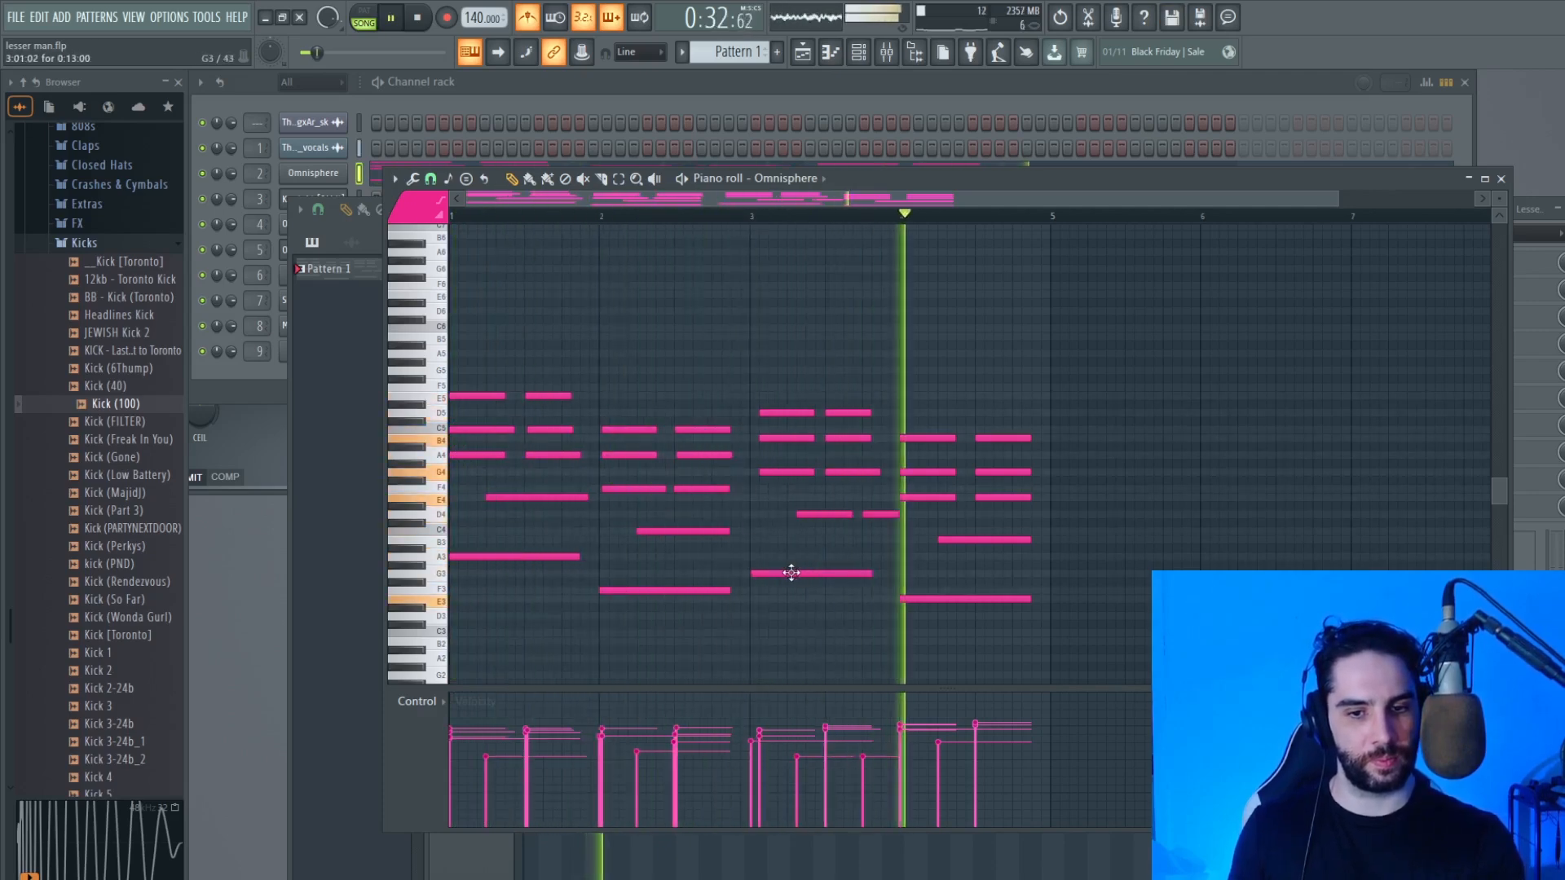
pyautogui.moveTo(820, 514); pyautogui.dragTo(776, 514)
pyautogui.press('space')
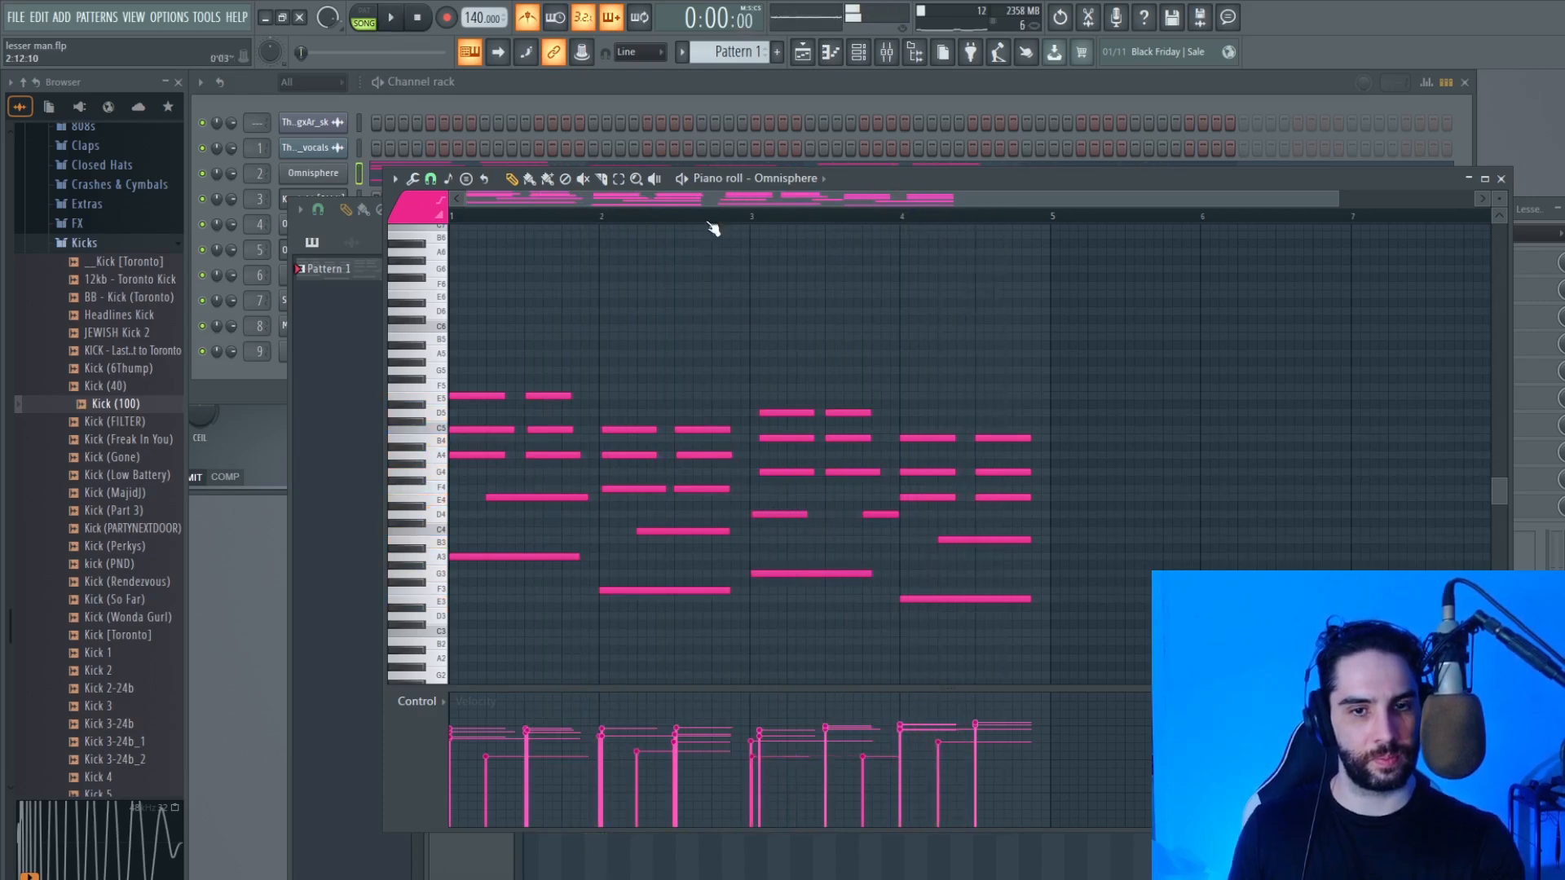
# Step: Set the playlist snap to Bar and line up repeated Pattern 1 clips on Track 3 from bar 1 onward
pyautogui.press('F5')
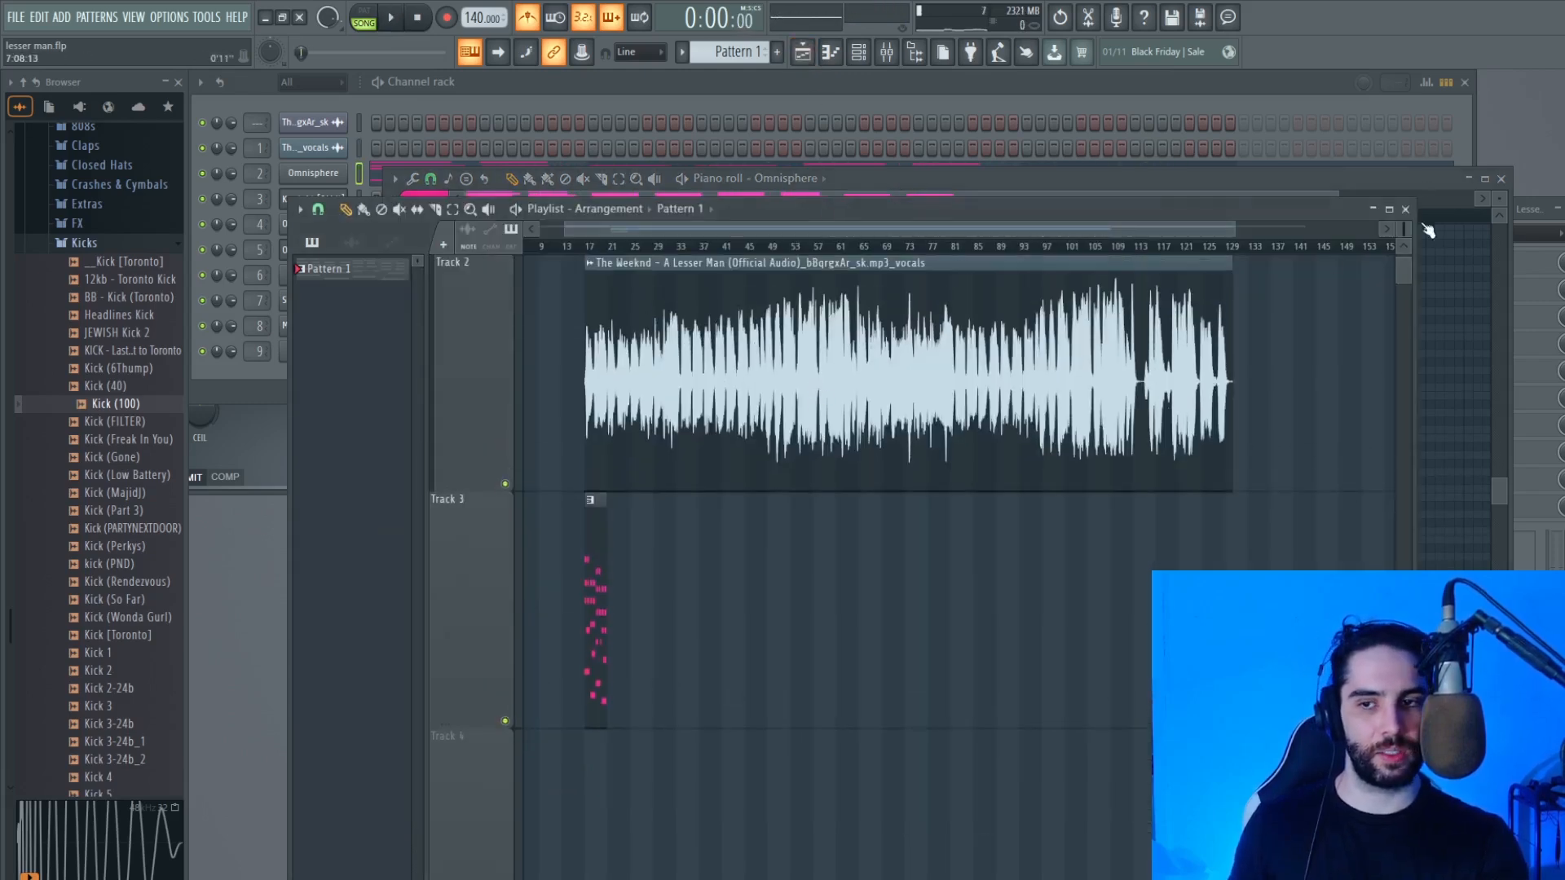
pyautogui.scroll(1, 1407, 229)
pyautogui.click(318, 210)
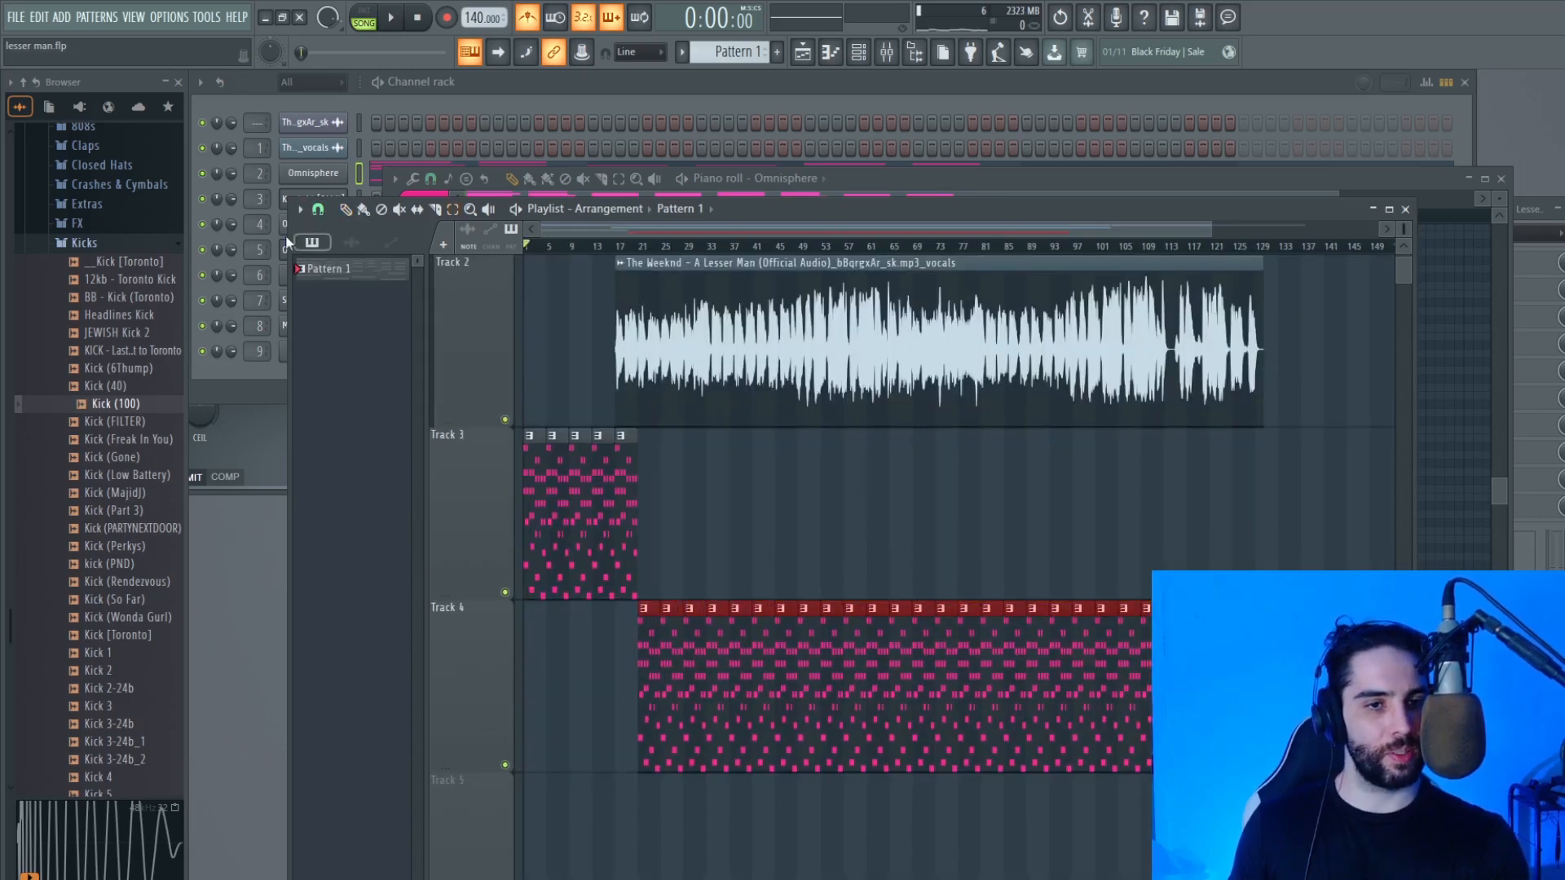
pyautogui.click(317, 212)
pyautogui.click(345, 465)
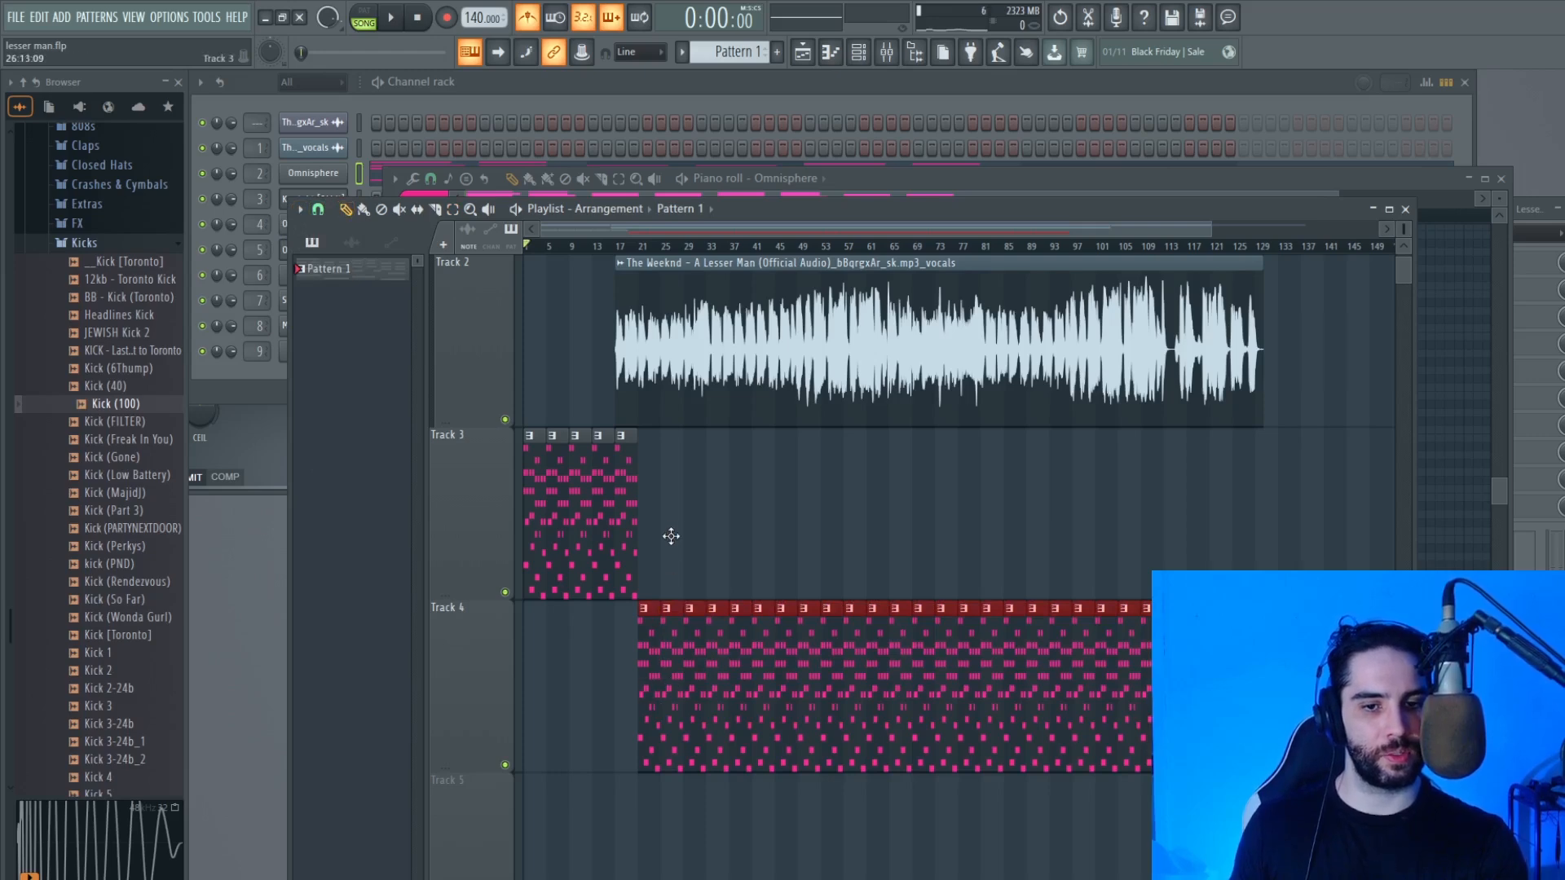
pyautogui.moveTo(670, 544); pyautogui.dragTo(673, 494)
# Step: Play the arrangement from about bar 47 to check the chords against the vocals
pyautogui.scroll(2, 673, 494)
pyautogui.click(787, 247)
pyautogui.press('space')
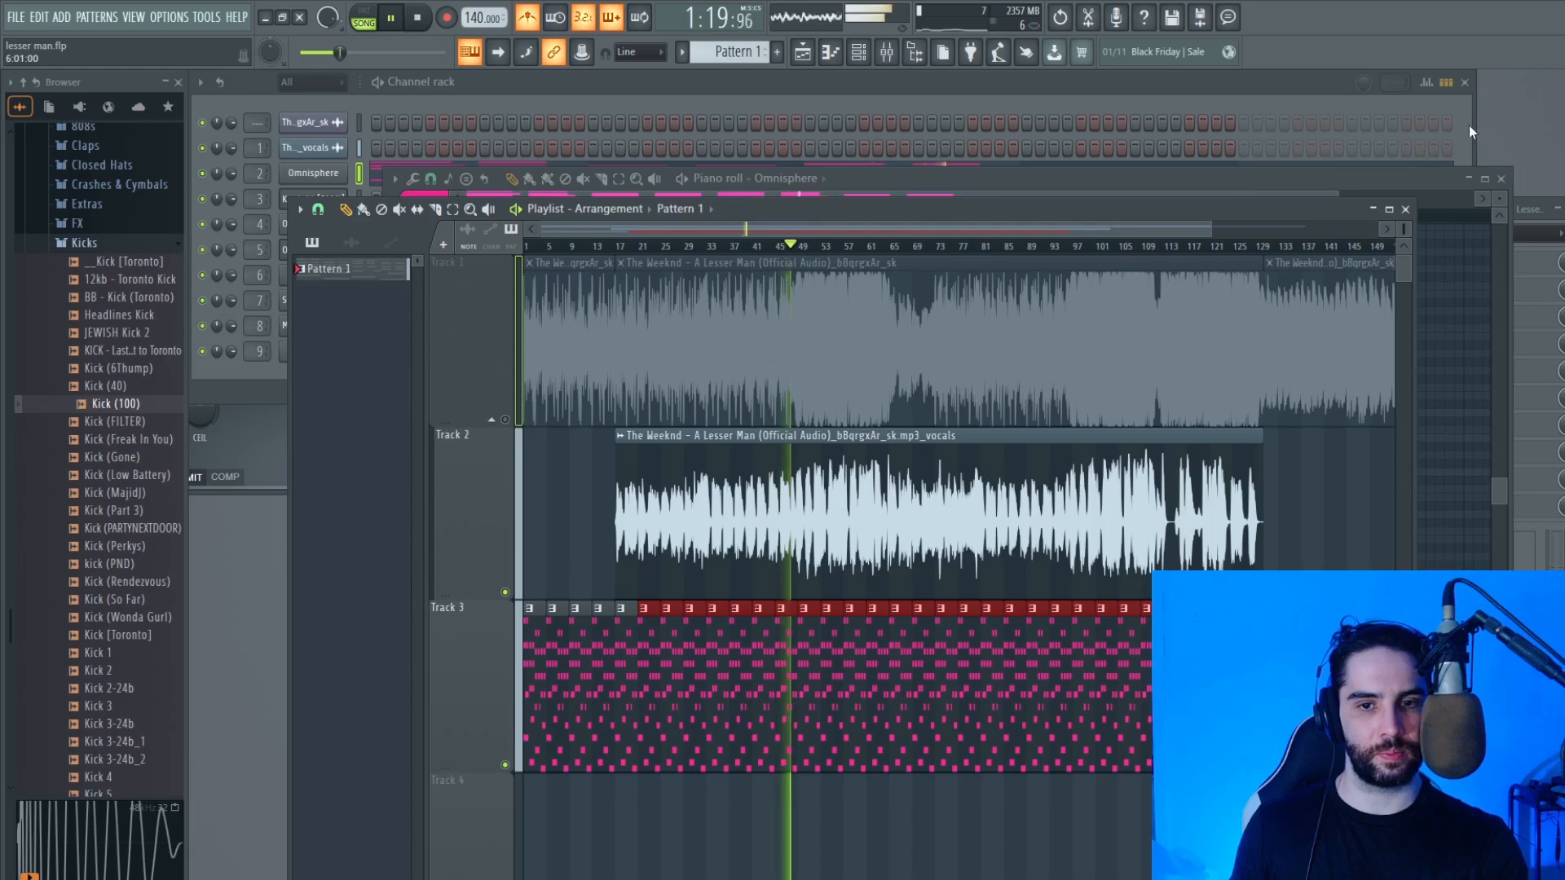
pyautogui.press('space')
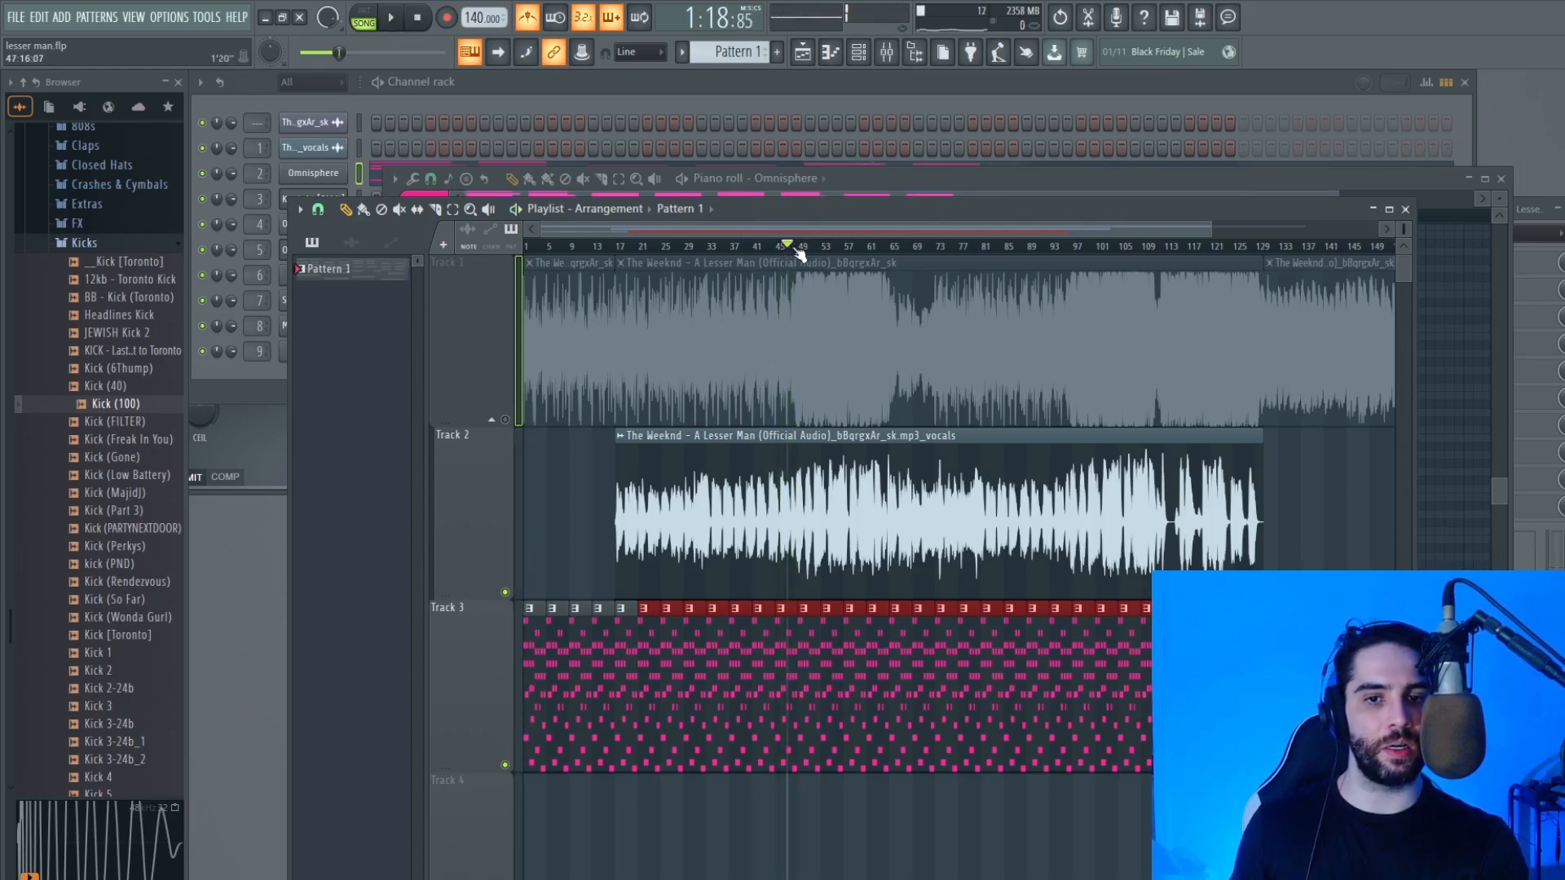
# Step: Clone the Omnisphere chords of Pattern 1 into Pattern 2 and open its notes in the piano roll
pyautogui.press('F6')
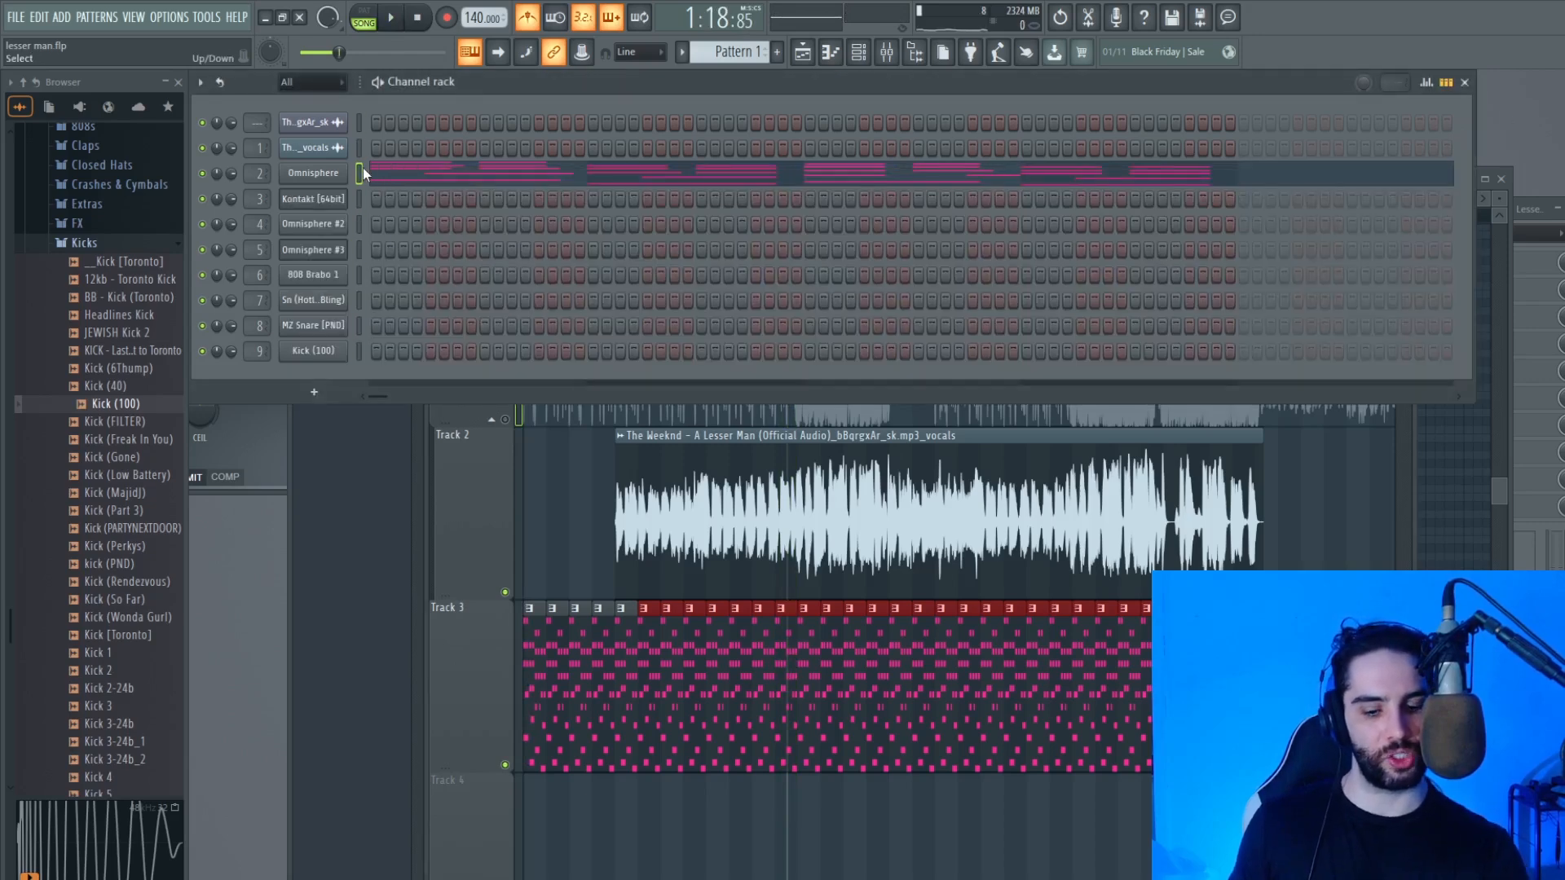
pyautogui.click(778, 54)
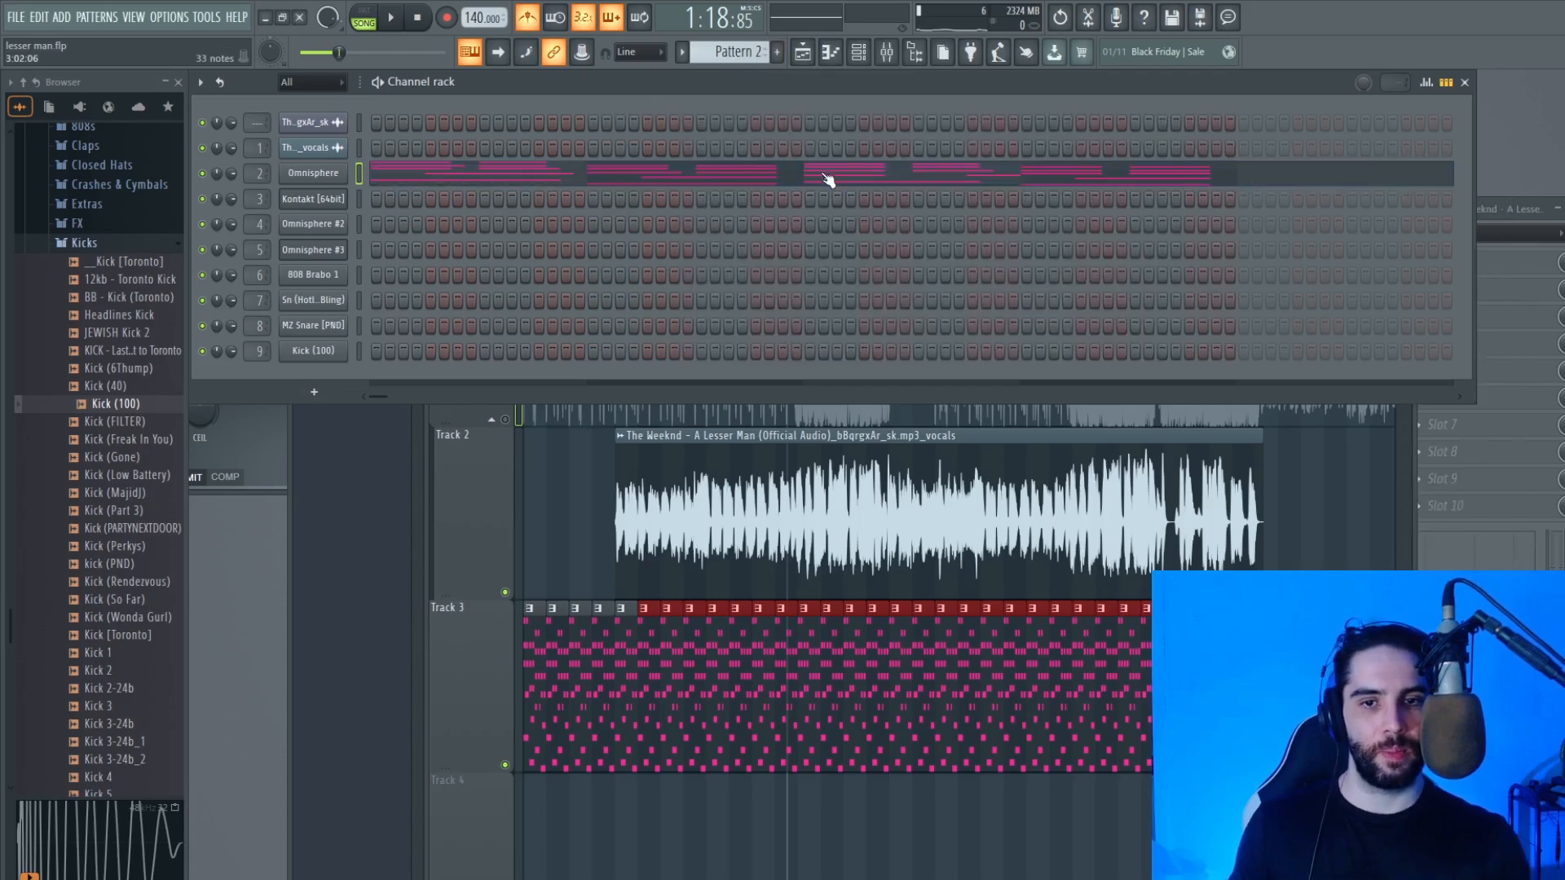
pyautogui.click(827, 179)
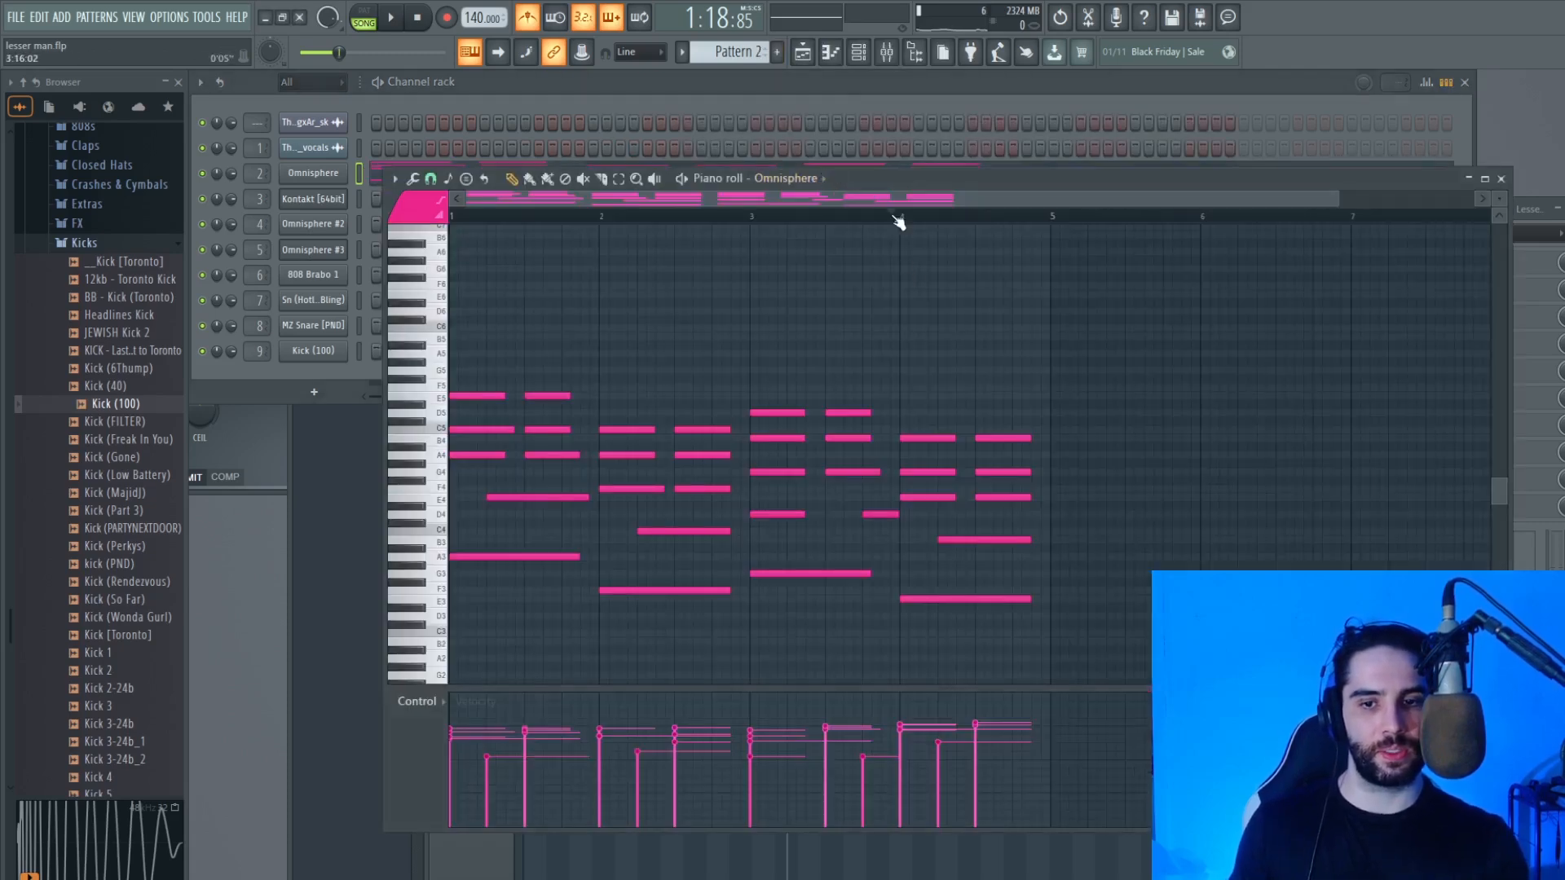
# Step: Play Pattern 2 on its own from bar 3 and select the two G4 notes in the bar 4 chords
pyautogui.press('l')
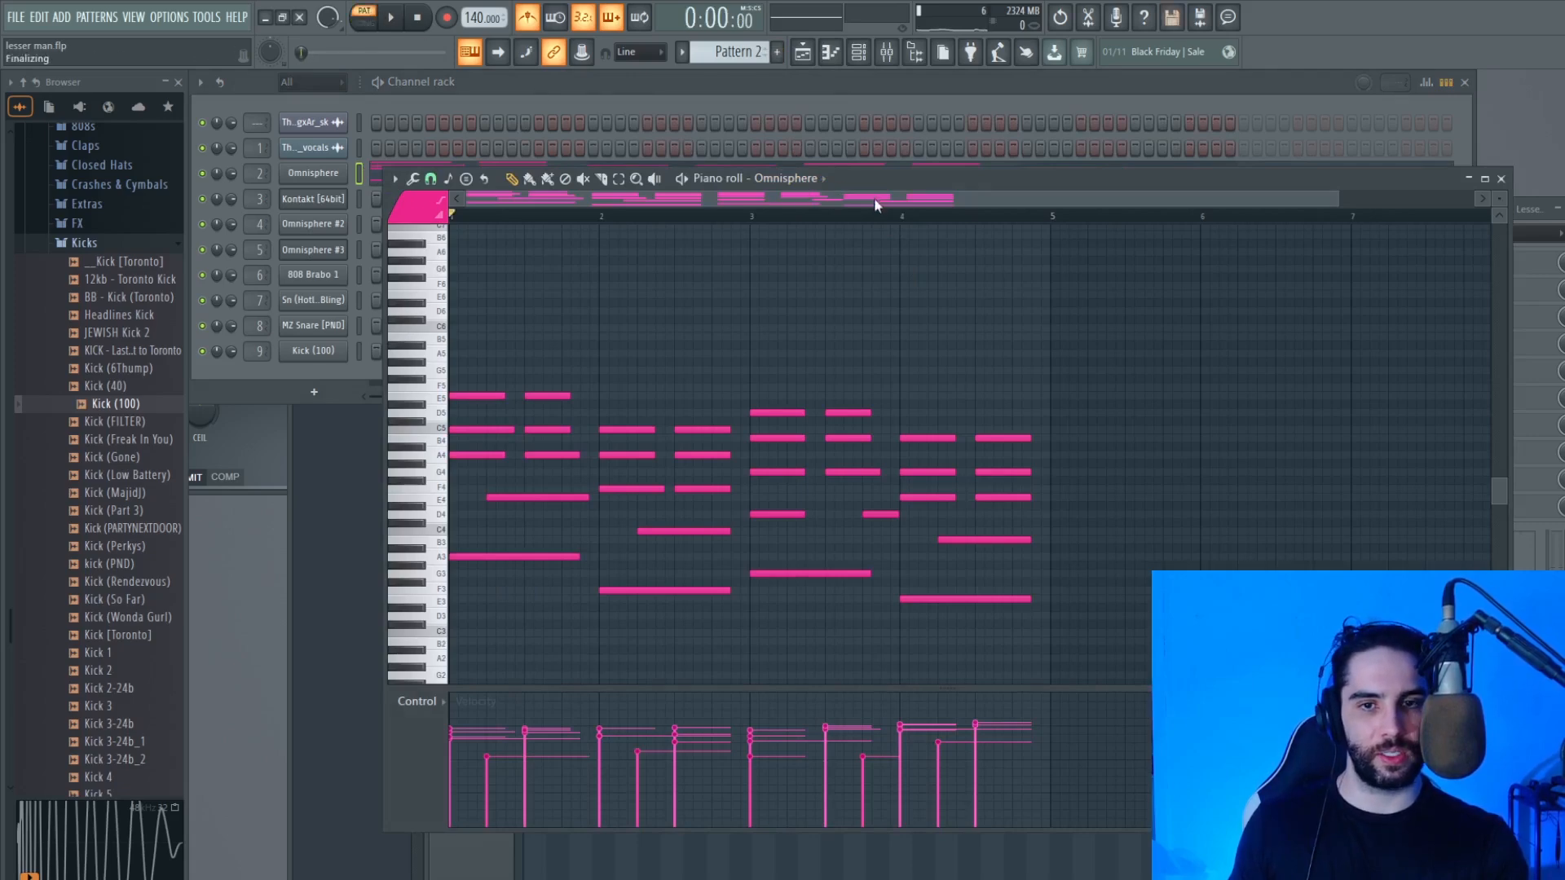
pyautogui.click(756, 216)
pyautogui.press('space')
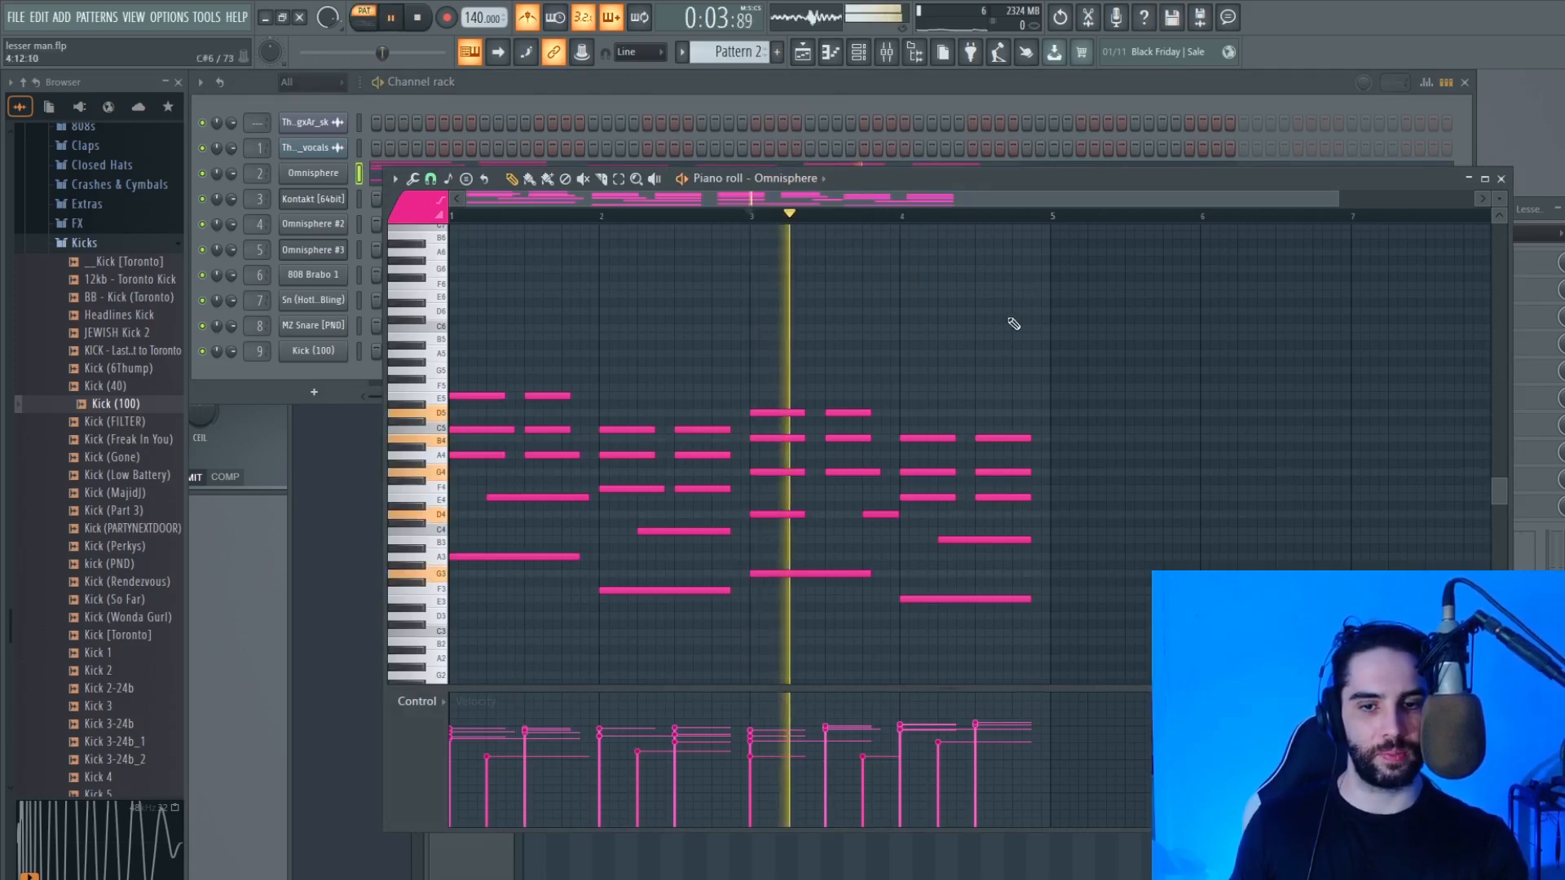
pyautogui.press('space')
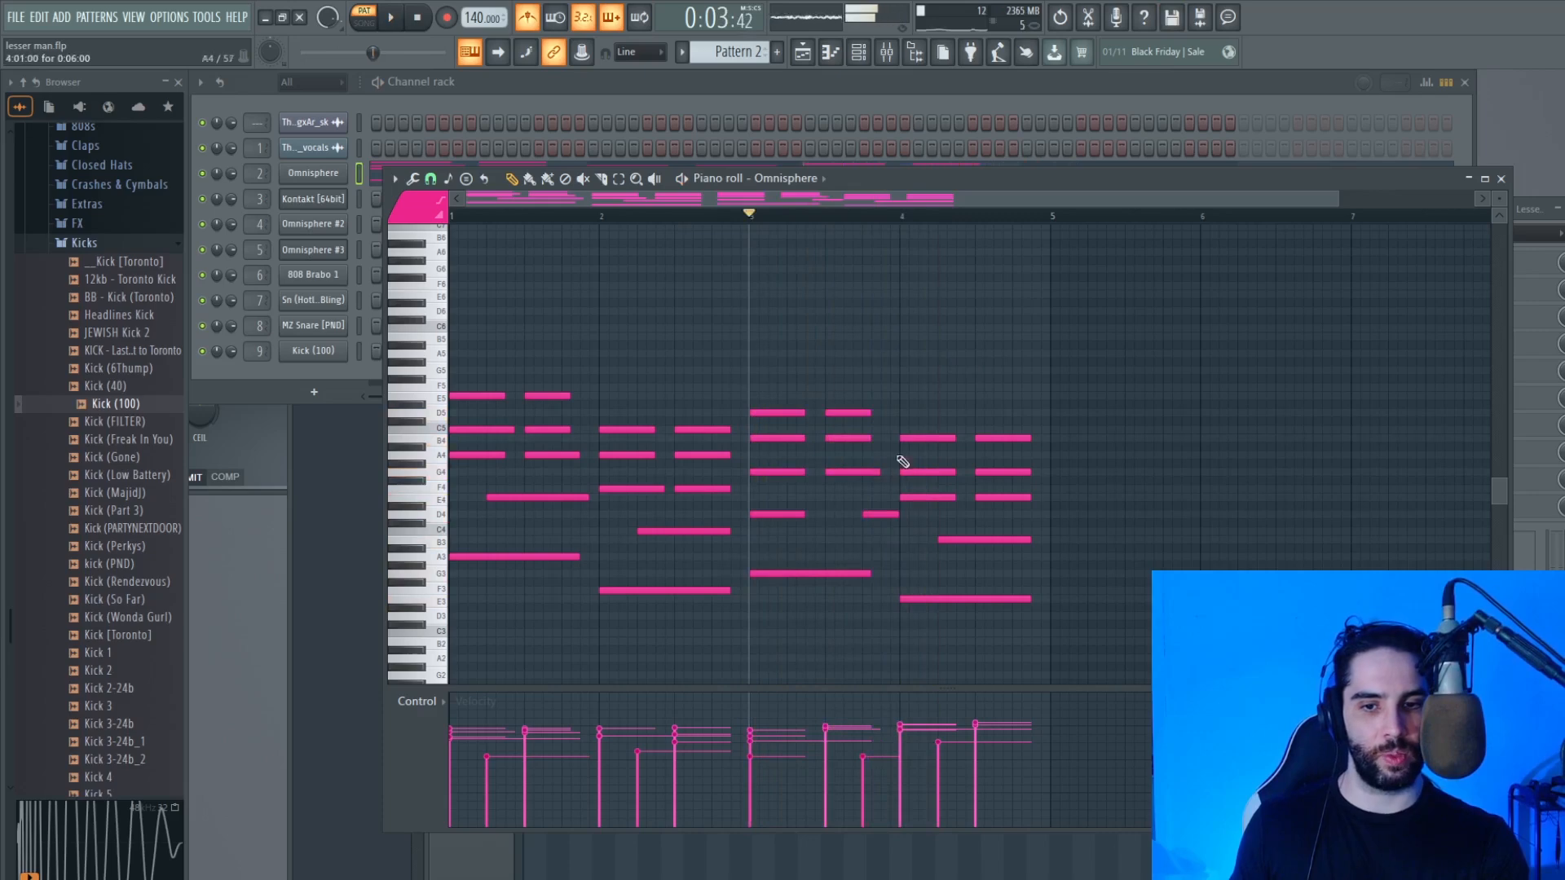
pyautogui.moveTo(1058, 470); pyautogui.dragTo(937, 489)
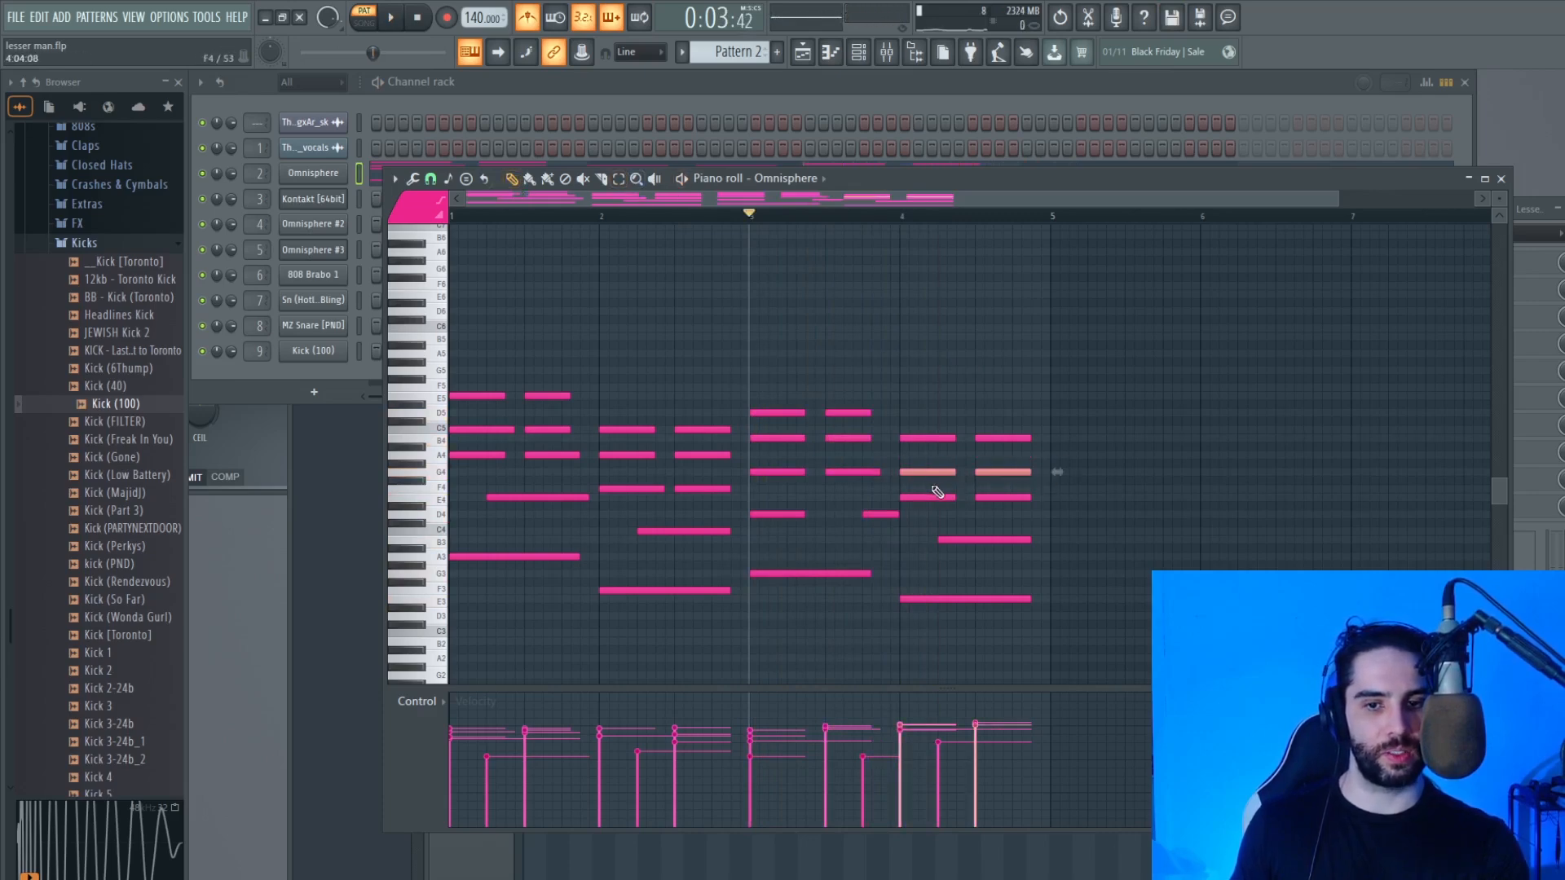
pyautogui.click(441, 474)
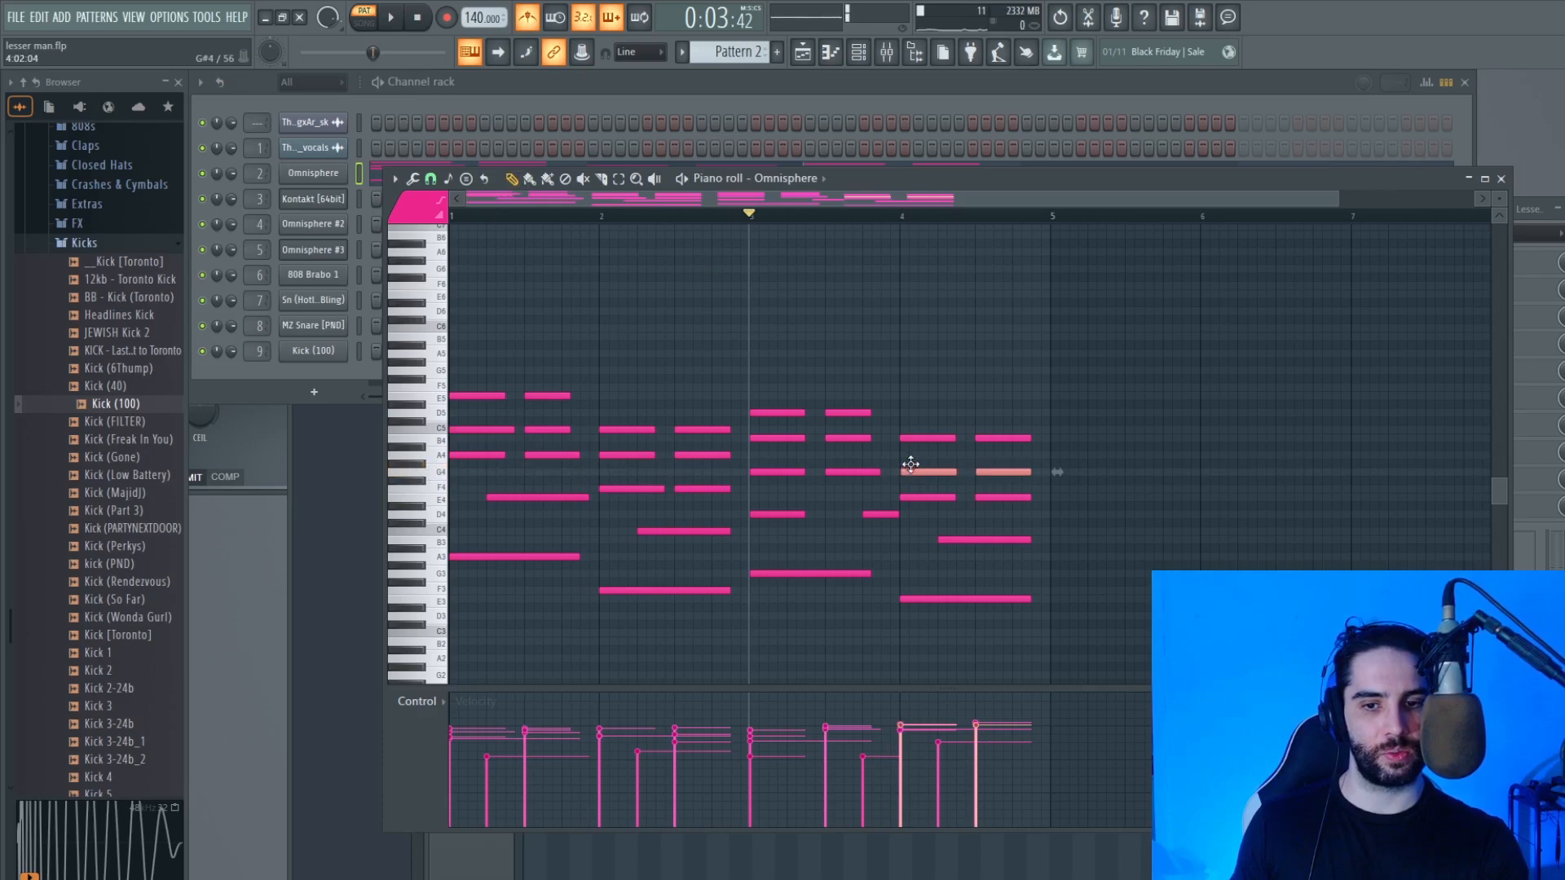
# Step: Play the song in the playlist from about bar 46 to find where the Pattern 2 chords belong
pyautogui.click(802, 52)
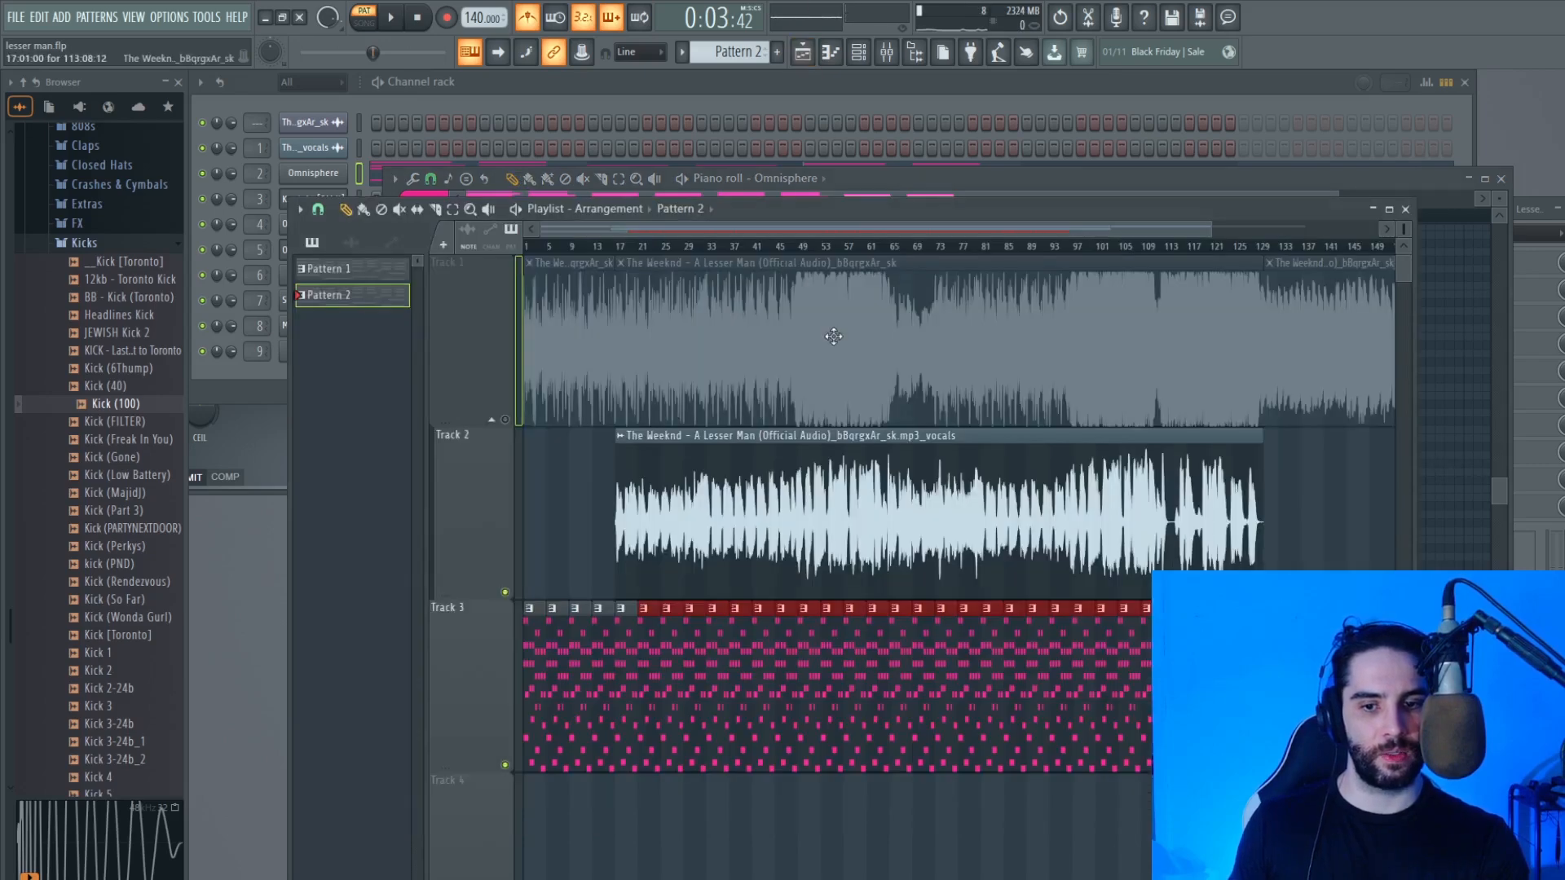
pyautogui.scroll(-1, 827, 343)
pyautogui.click(470, 210)
pyautogui.moveTo(964, 603); pyautogui.dragTo(802, 356)
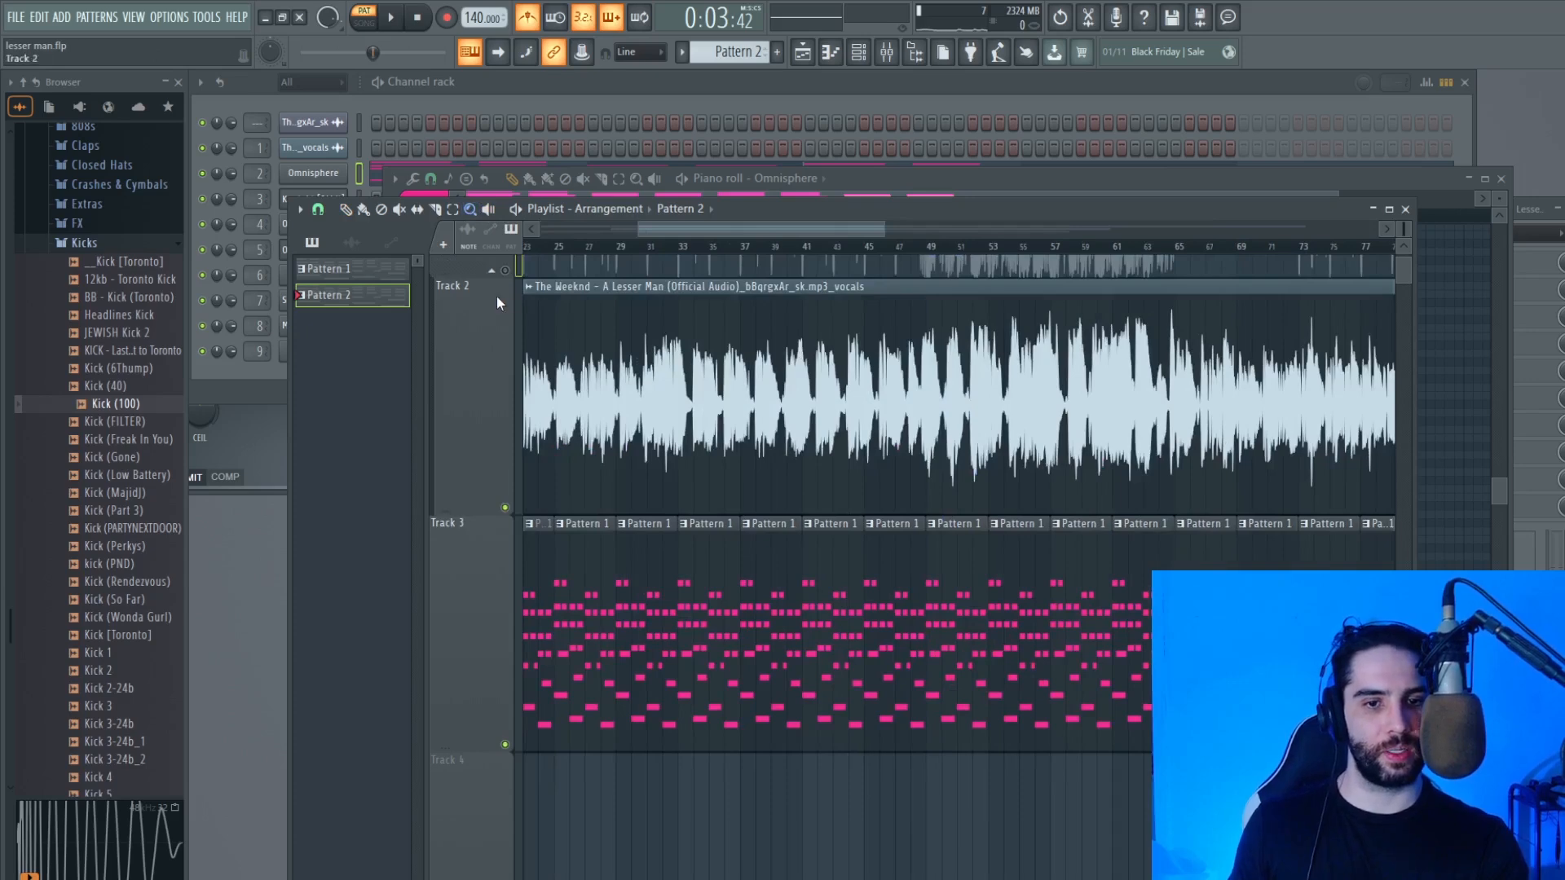
pyautogui.moveTo(682, 232); pyautogui.dragTo(711, 231)
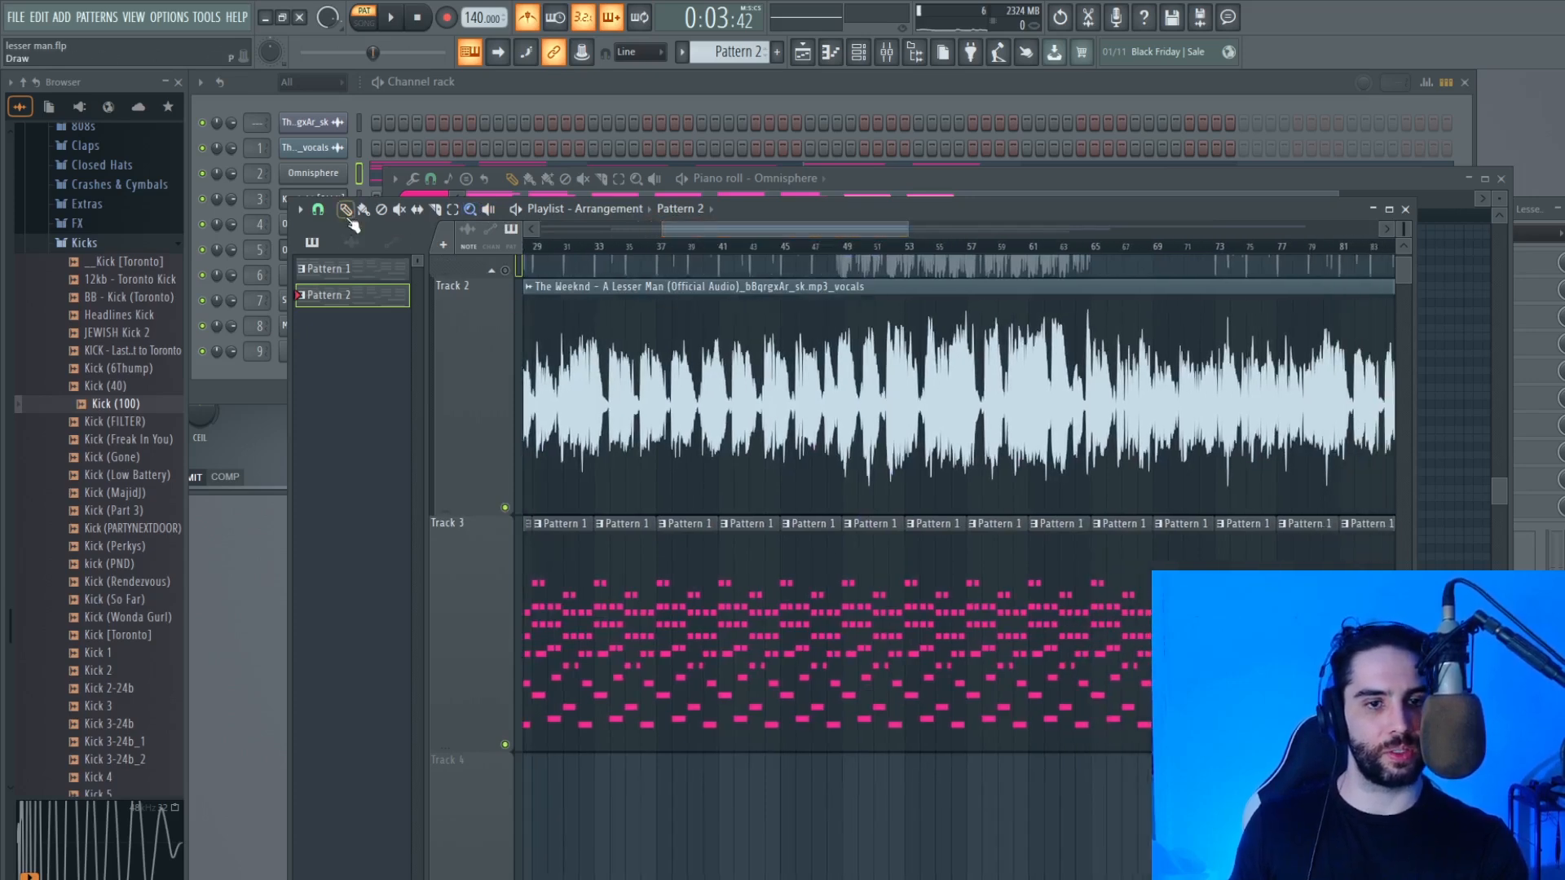
pyautogui.click(801, 246)
pyautogui.press('space')
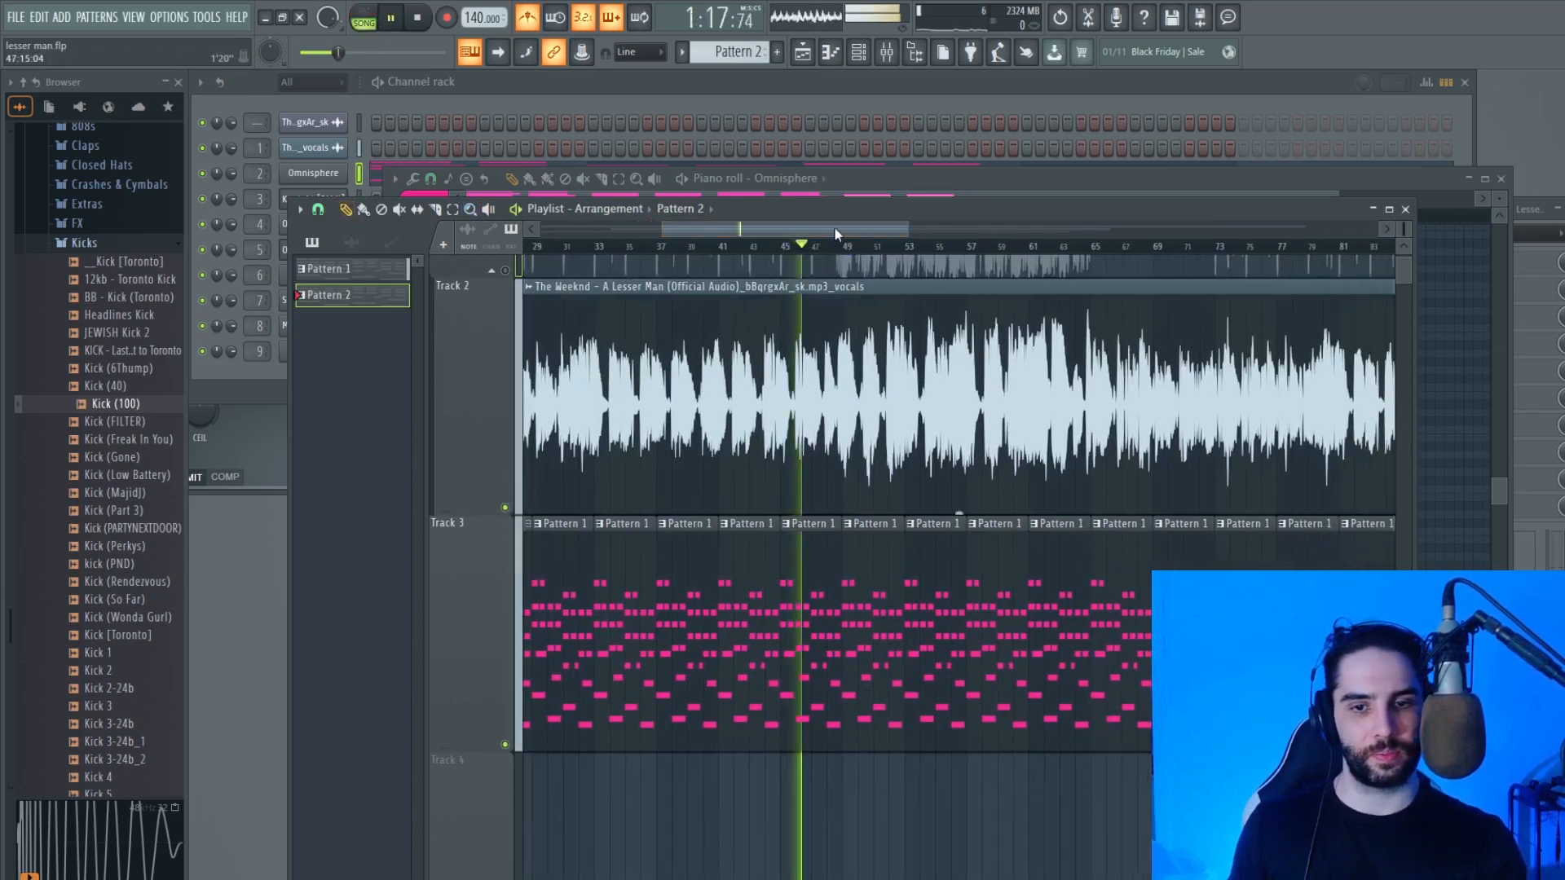
# Step: With snap set to Bar, replace Track 3's Pattern 1 clip at bar 45 with a Pattern 2 clip on Track 4 and audition it
pyautogui.click(318, 210)
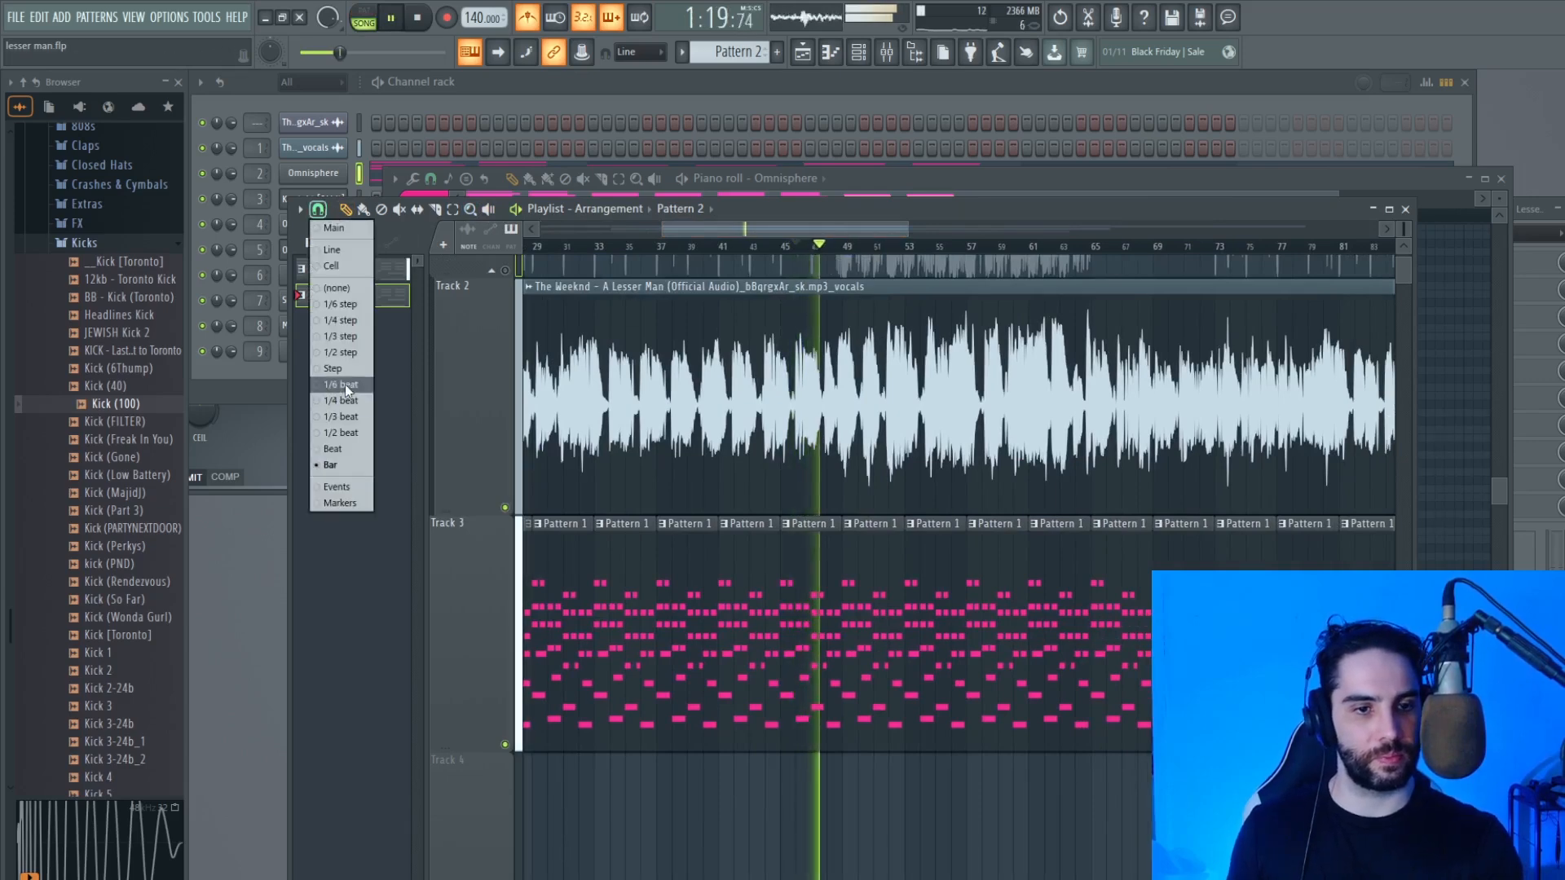
pyautogui.click(345, 464)
pyautogui.click(802, 246)
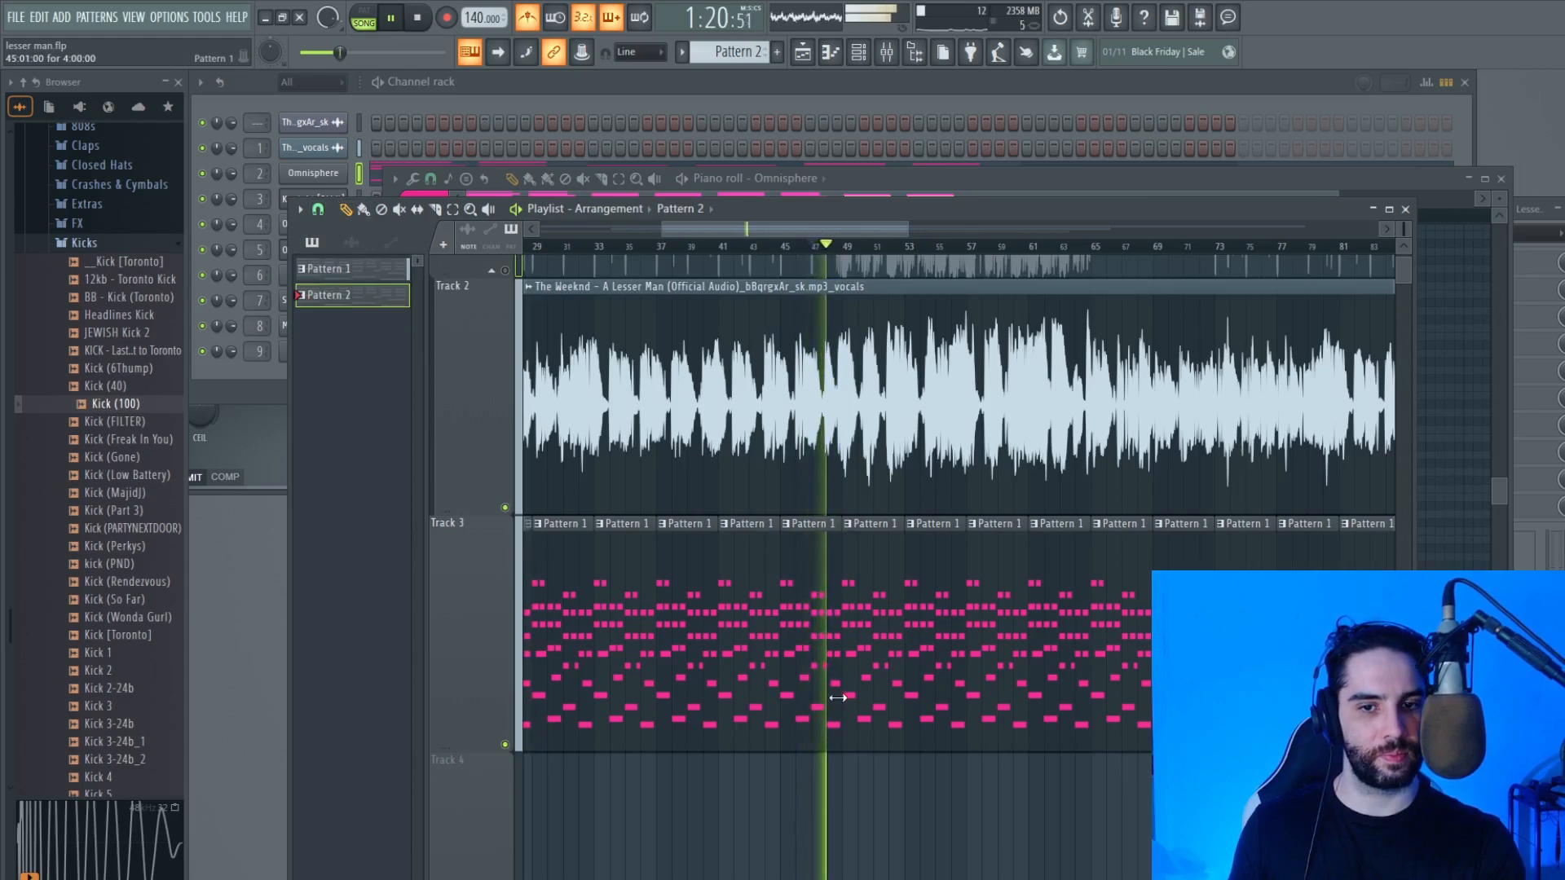
pyautogui.press('space')
pyautogui.click(782, 771)
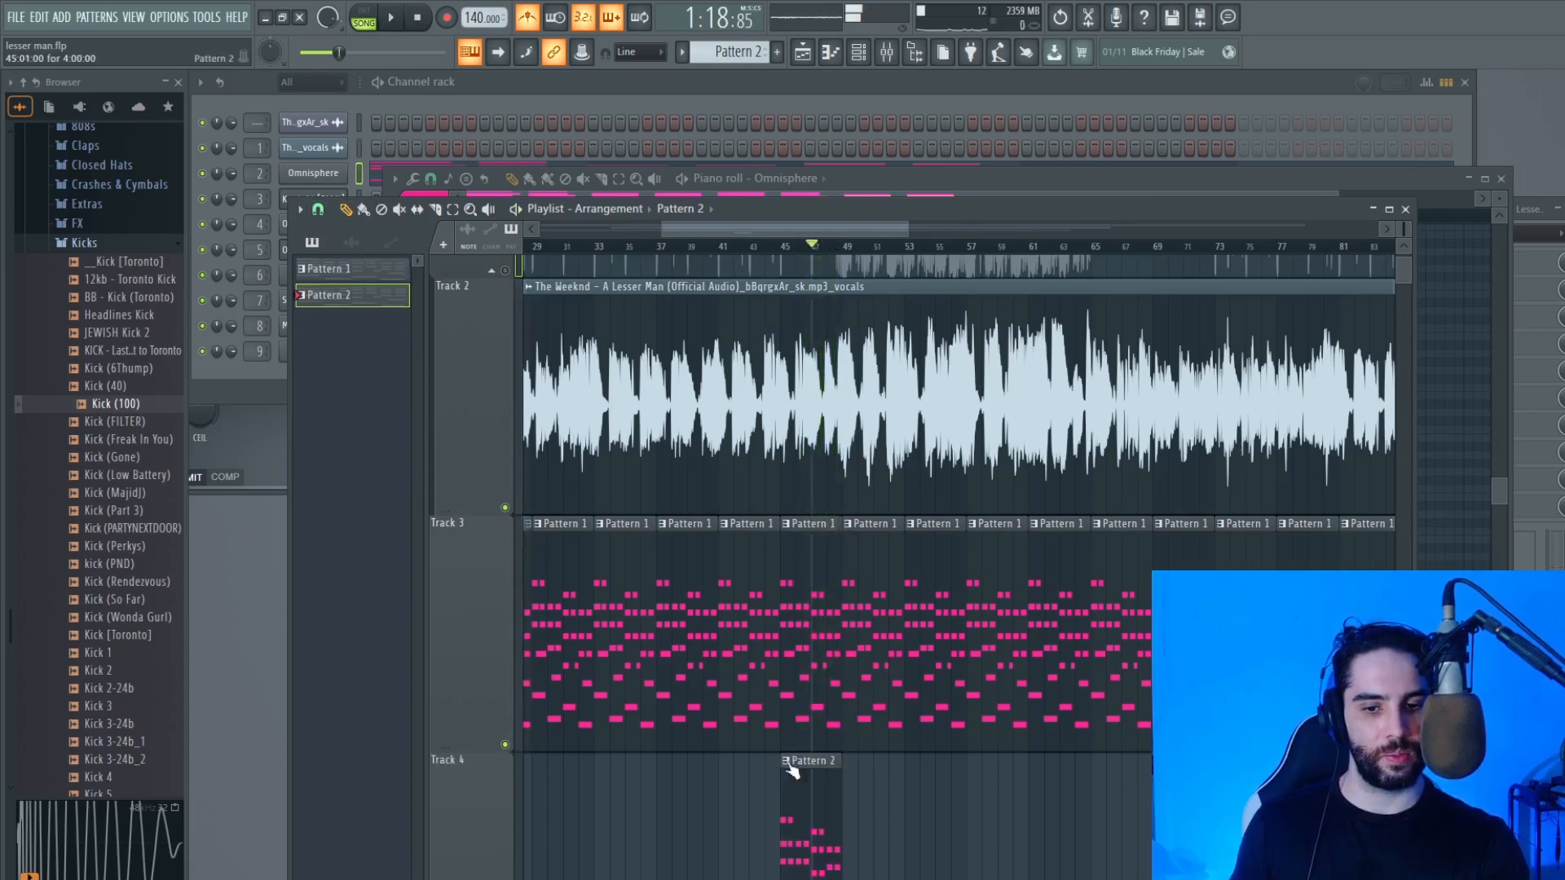
pyautogui.rightClick(802, 640)
pyautogui.press('space')
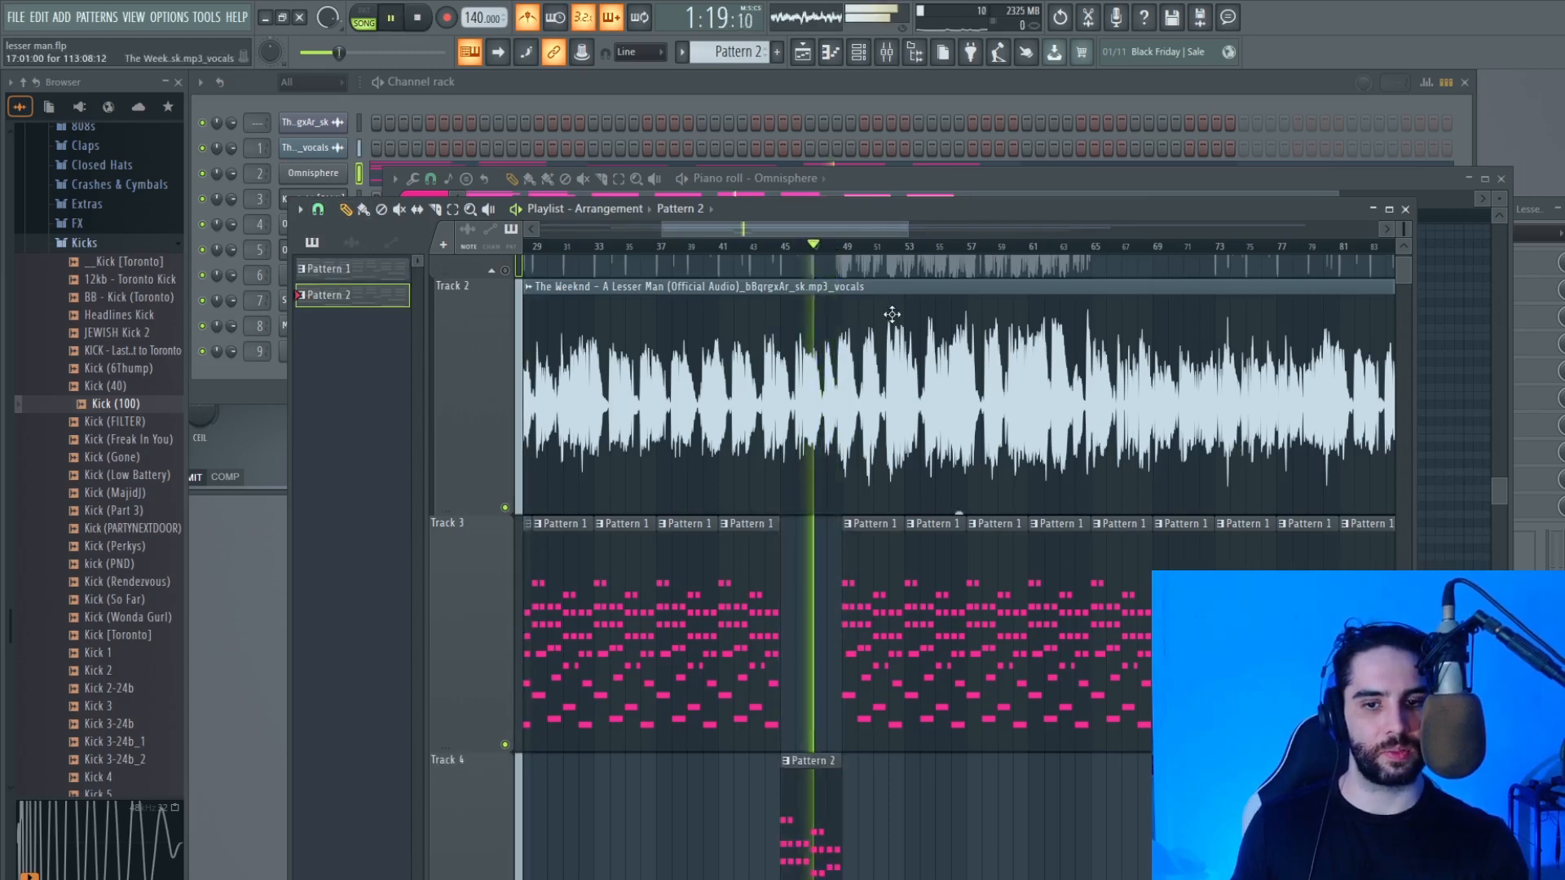
pyautogui.scroll(-2, 893, 334)
pyautogui.scroll(2, 895, 338)
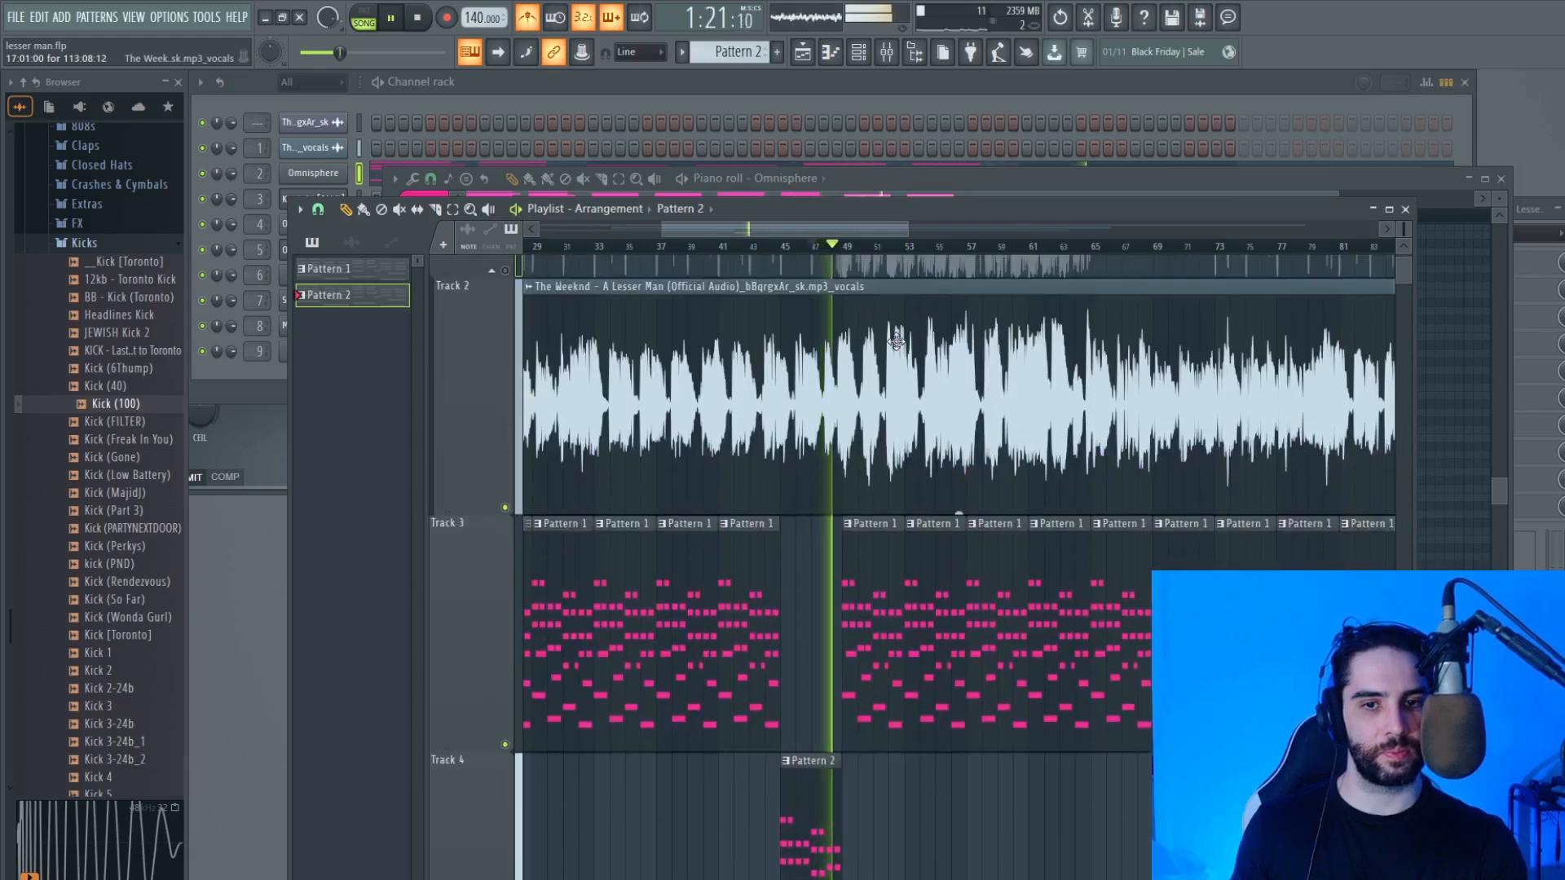
# Step: Replace Track 3's Pattern 1 clip at bar 93 with a Pattern 2 clip on Track 4 and audition it
pyautogui.press('space')
pyautogui.moveTo(908, 229); pyautogui.dragTo(1214, 231)
pyautogui.moveTo(904, 254); pyautogui.dragTo(958, 255)
pyautogui.click(989, 785)
pyautogui.moveTo(992, 788); pyautogui.dragTo(985, 781)
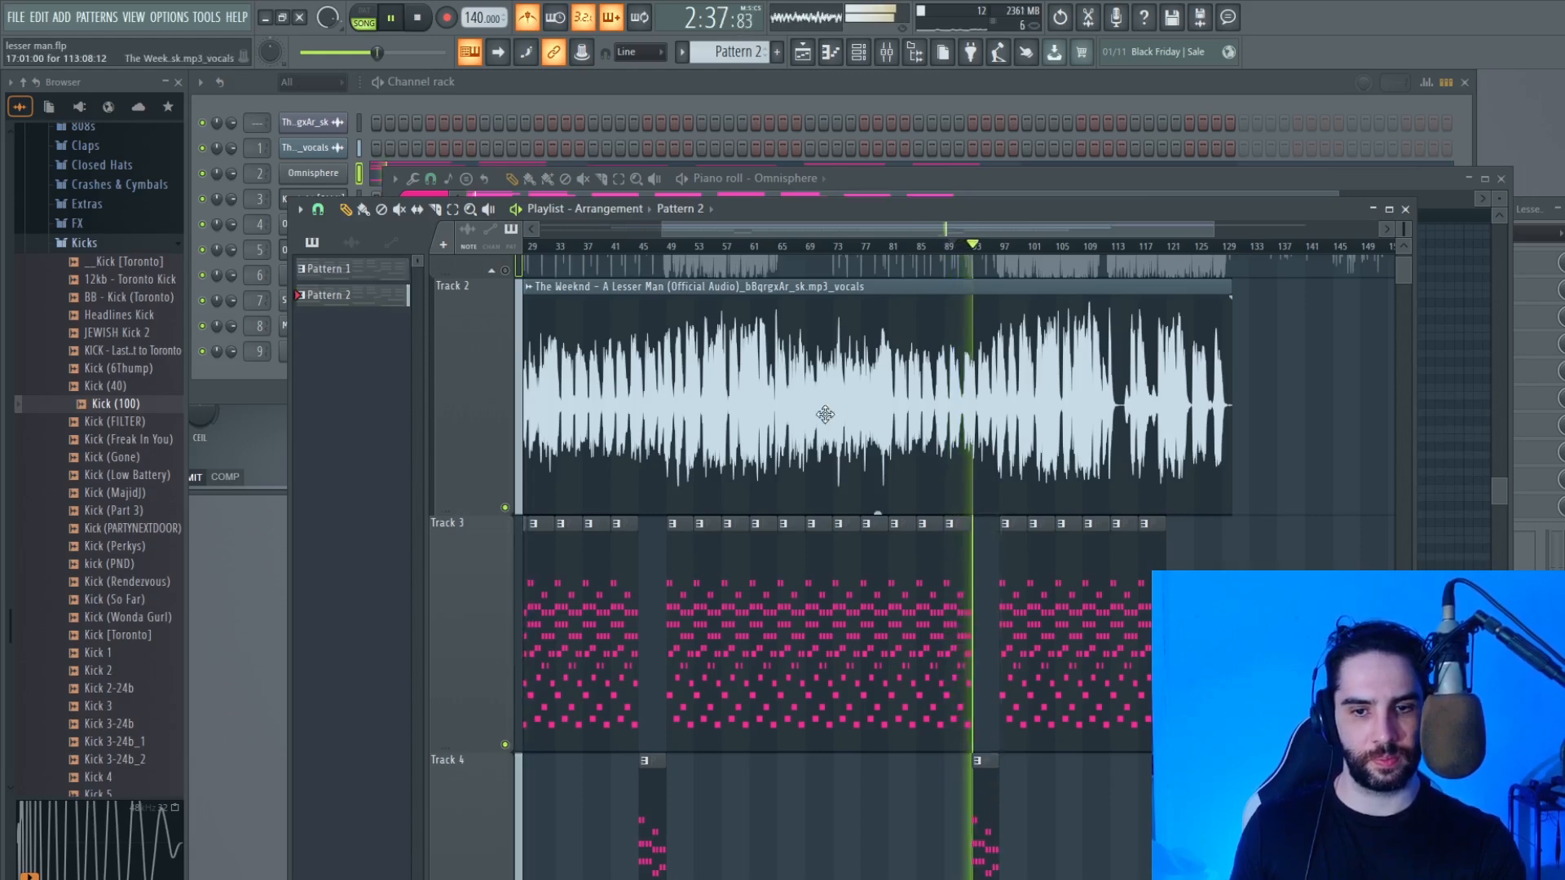
# Step: Extend the Pattern 1 clips on Track 3 past the end of the vocals at about bar 129
pyautogui.moveTo(761, 228); pyautogui.dragTo(841, 230)
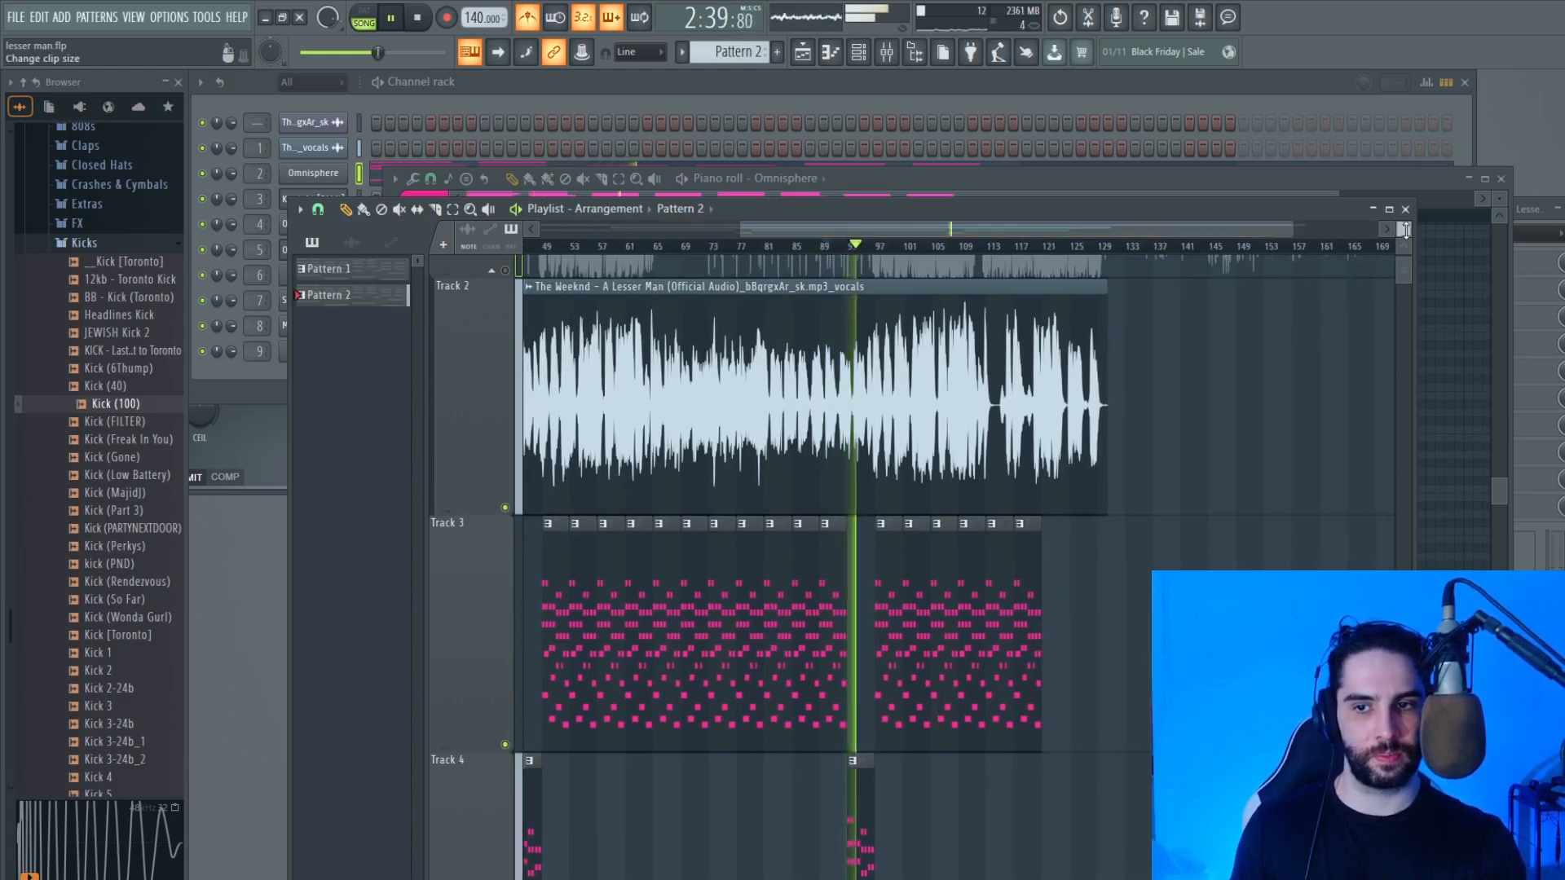
pyautogui.moveTo(1404, 229); pyautogui.dragTo(1403, 243)
pyautogui.moveTo(823, 231); pyautogui.dragTo(613, 241)
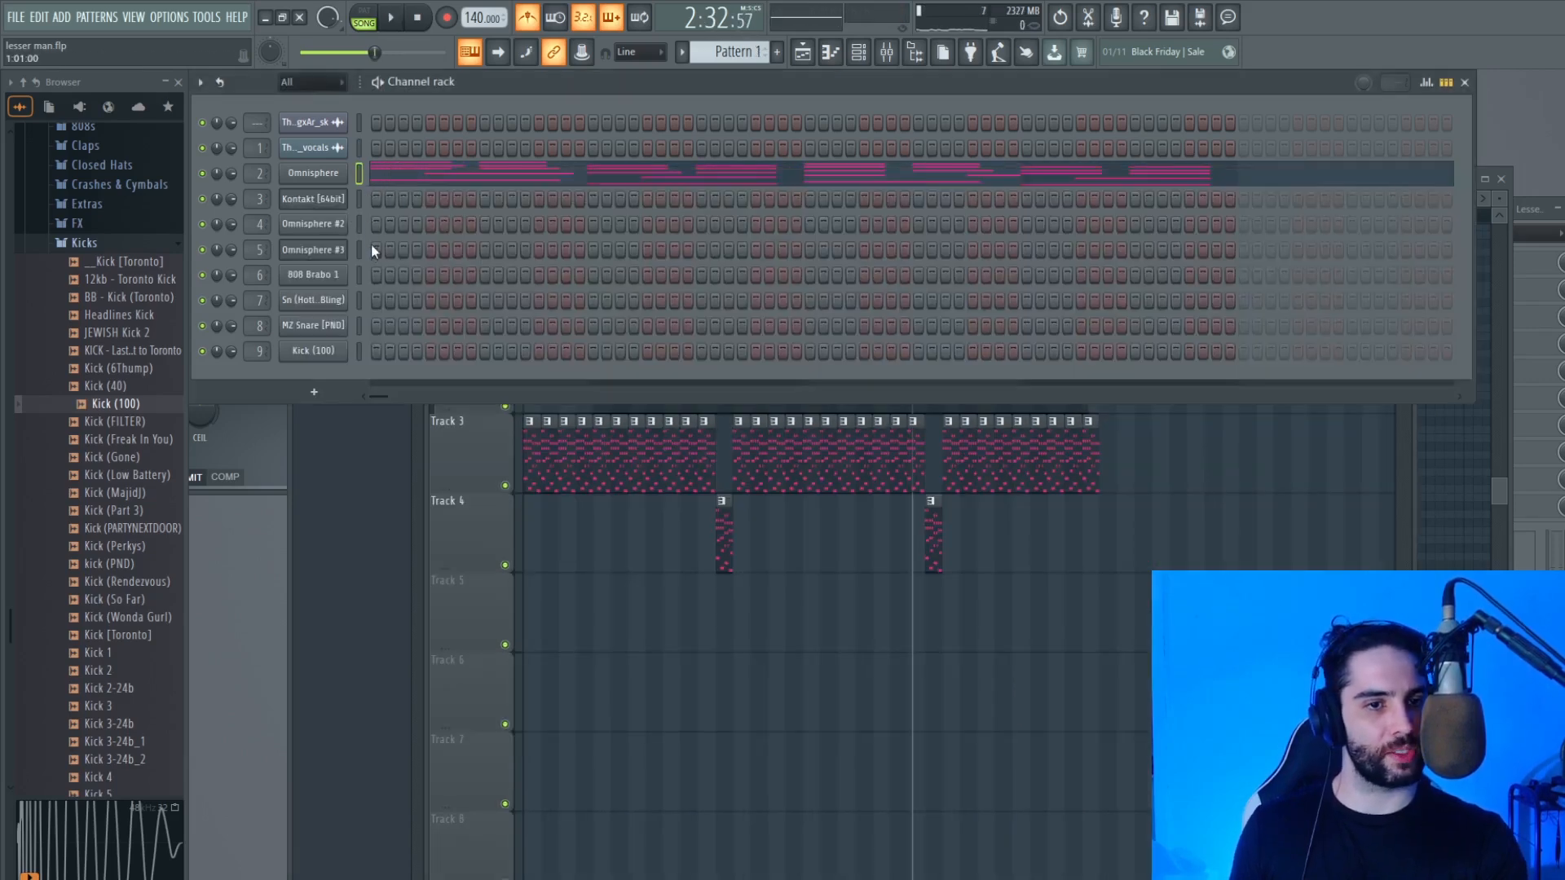
# Step: Audition channel rack instruments with test notes and view the Kontakt channel's Bass-A Dark RnB instrument
pyautogui.click(362, 251)
pyautogui.press('z')
pyautogui.click(359, 249)
pyautogui.press('e')
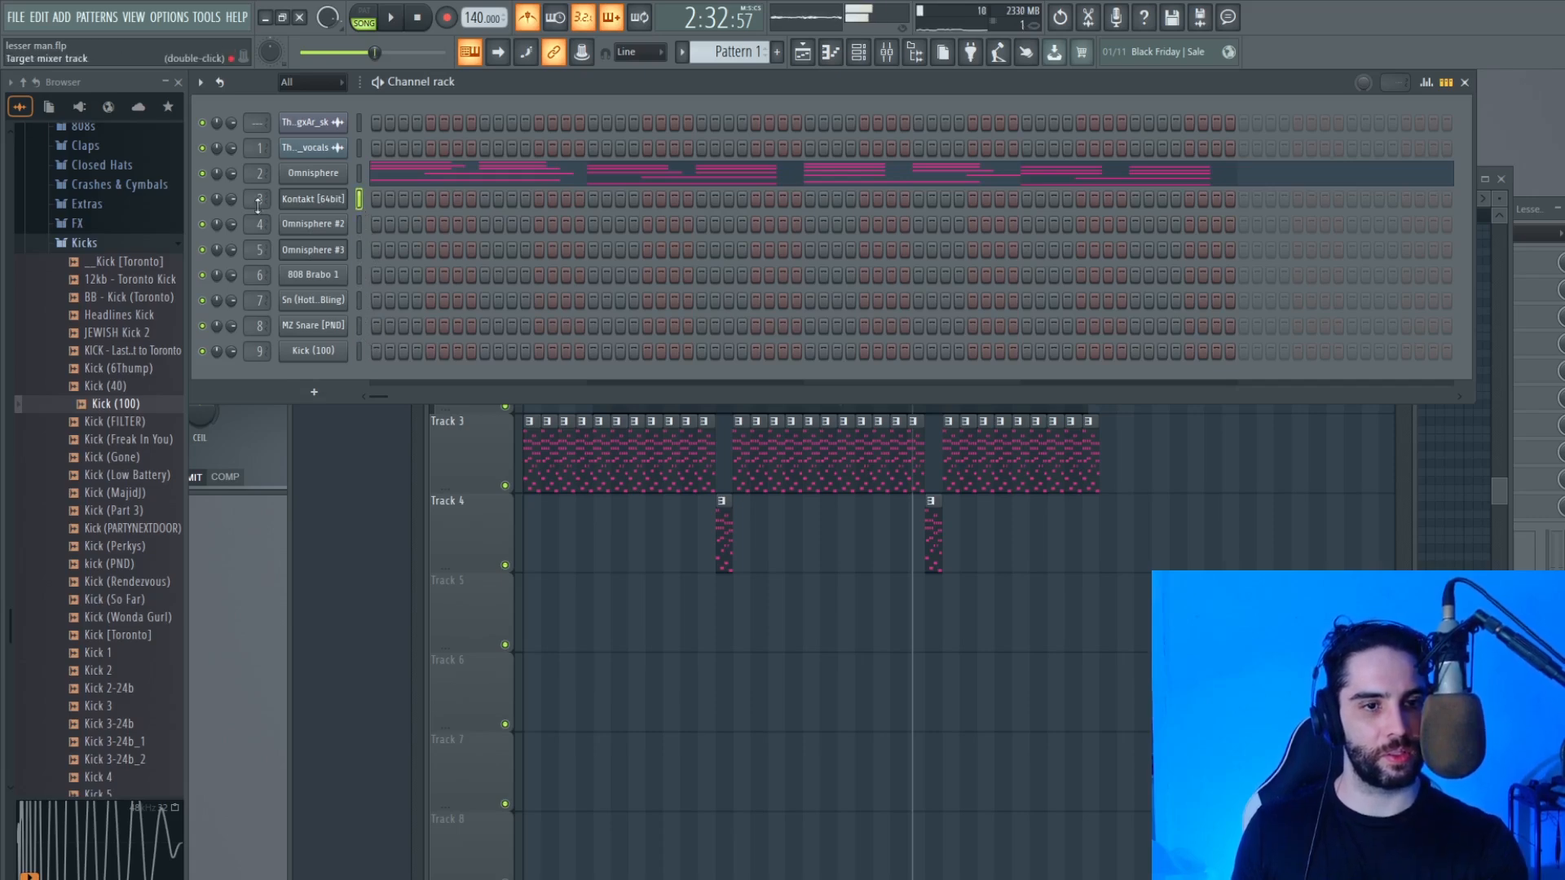
pyautogui.click(326, 204)
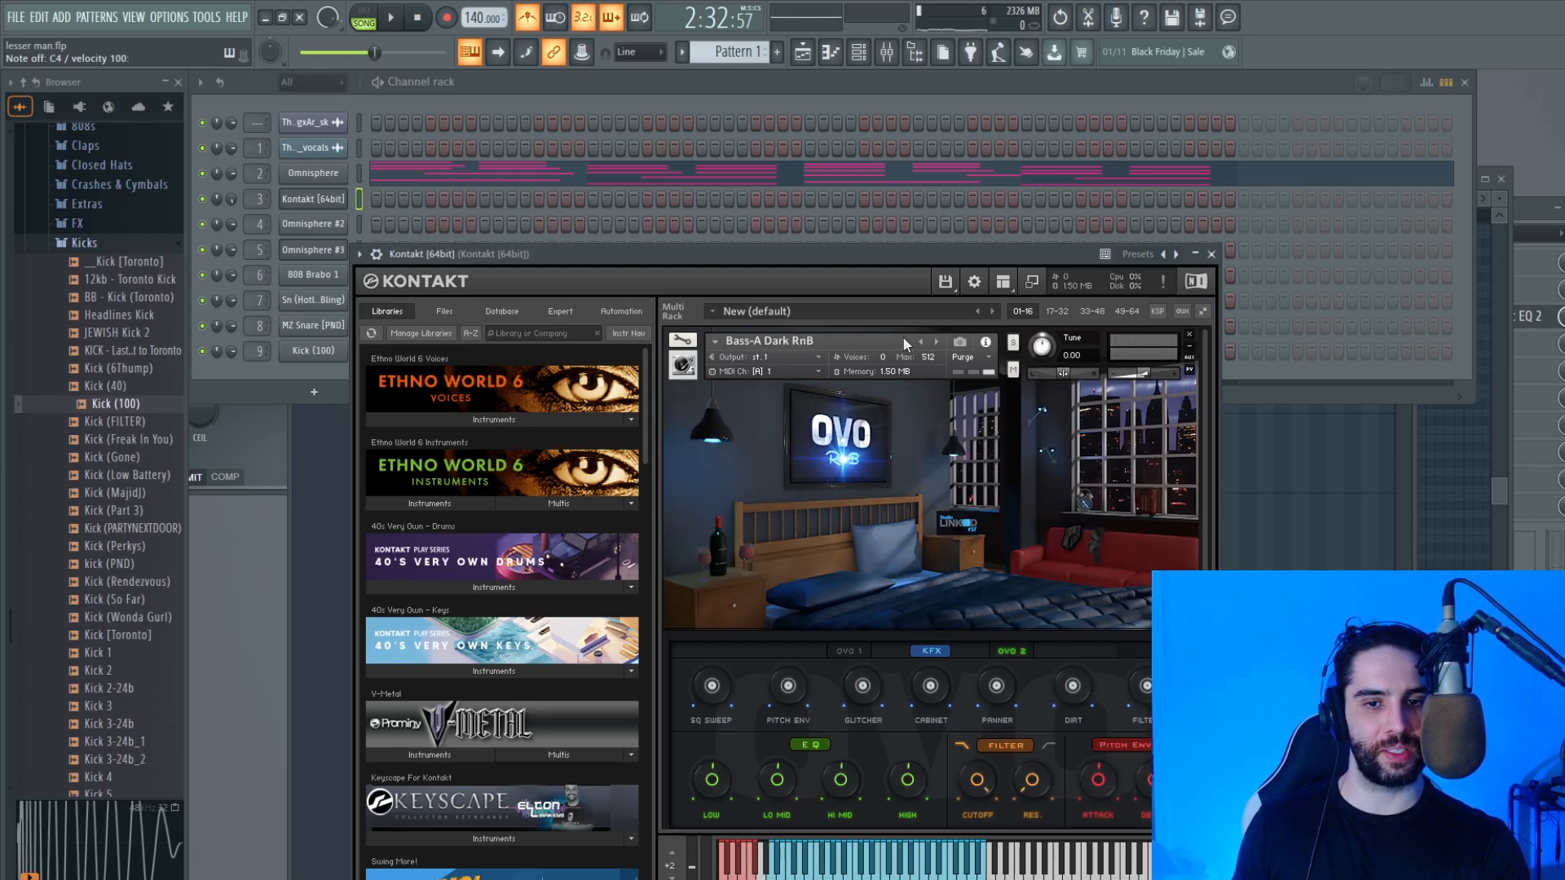
pyautogui.click(1211, 254)
# Step: Select and copy the lowest long note of each bar (A3, F3, G3, E3) in Pattern 1's Omnisphere chords
pyautogui.click(480, 177)
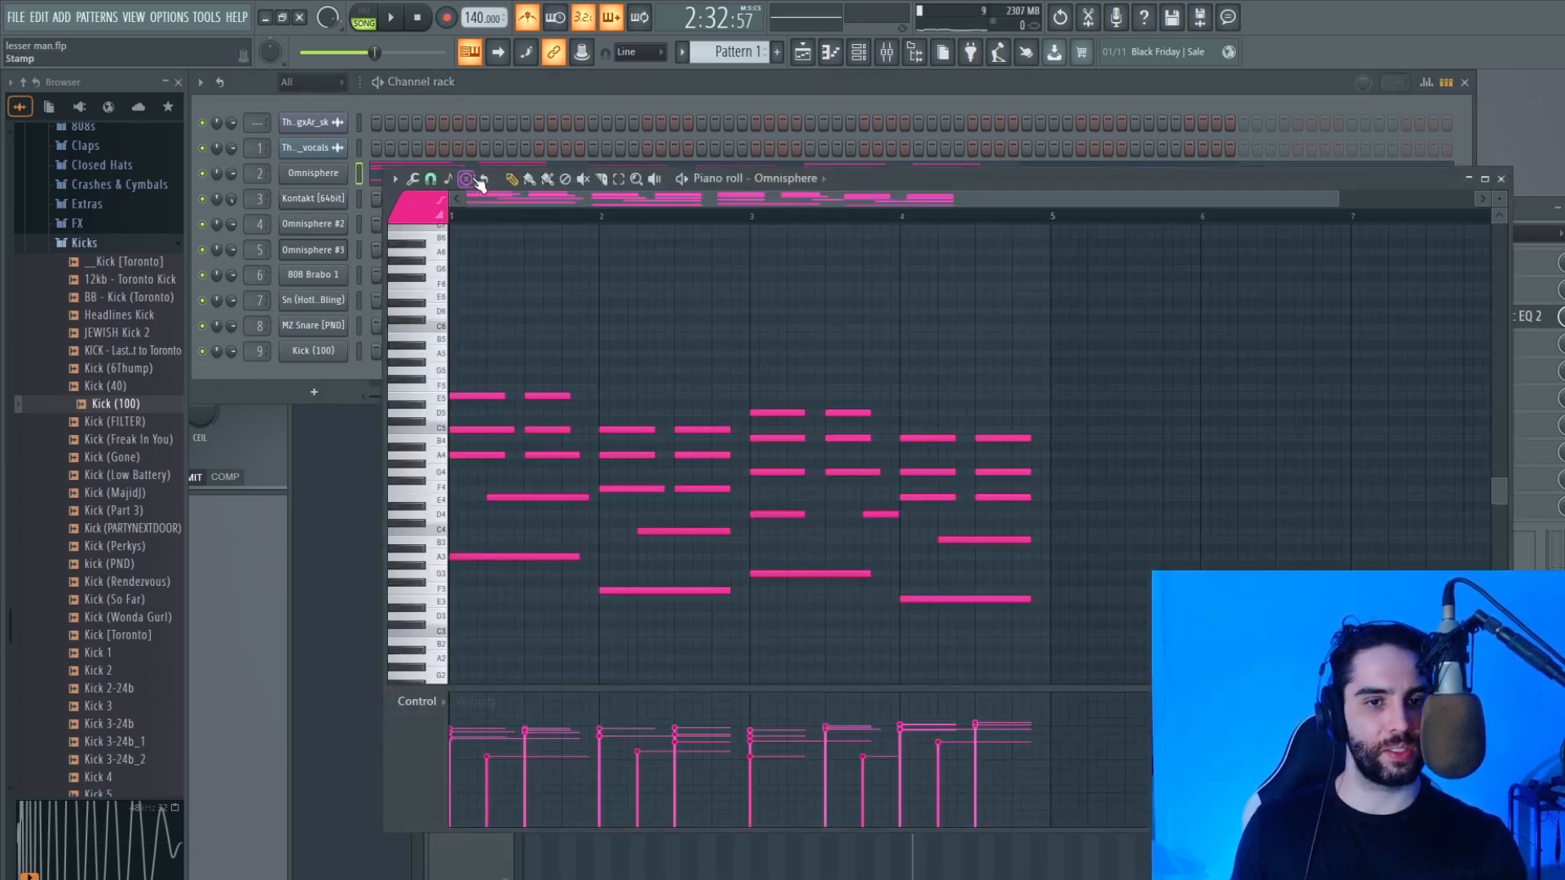
pyautogui.scroll(-1, 640, 330)
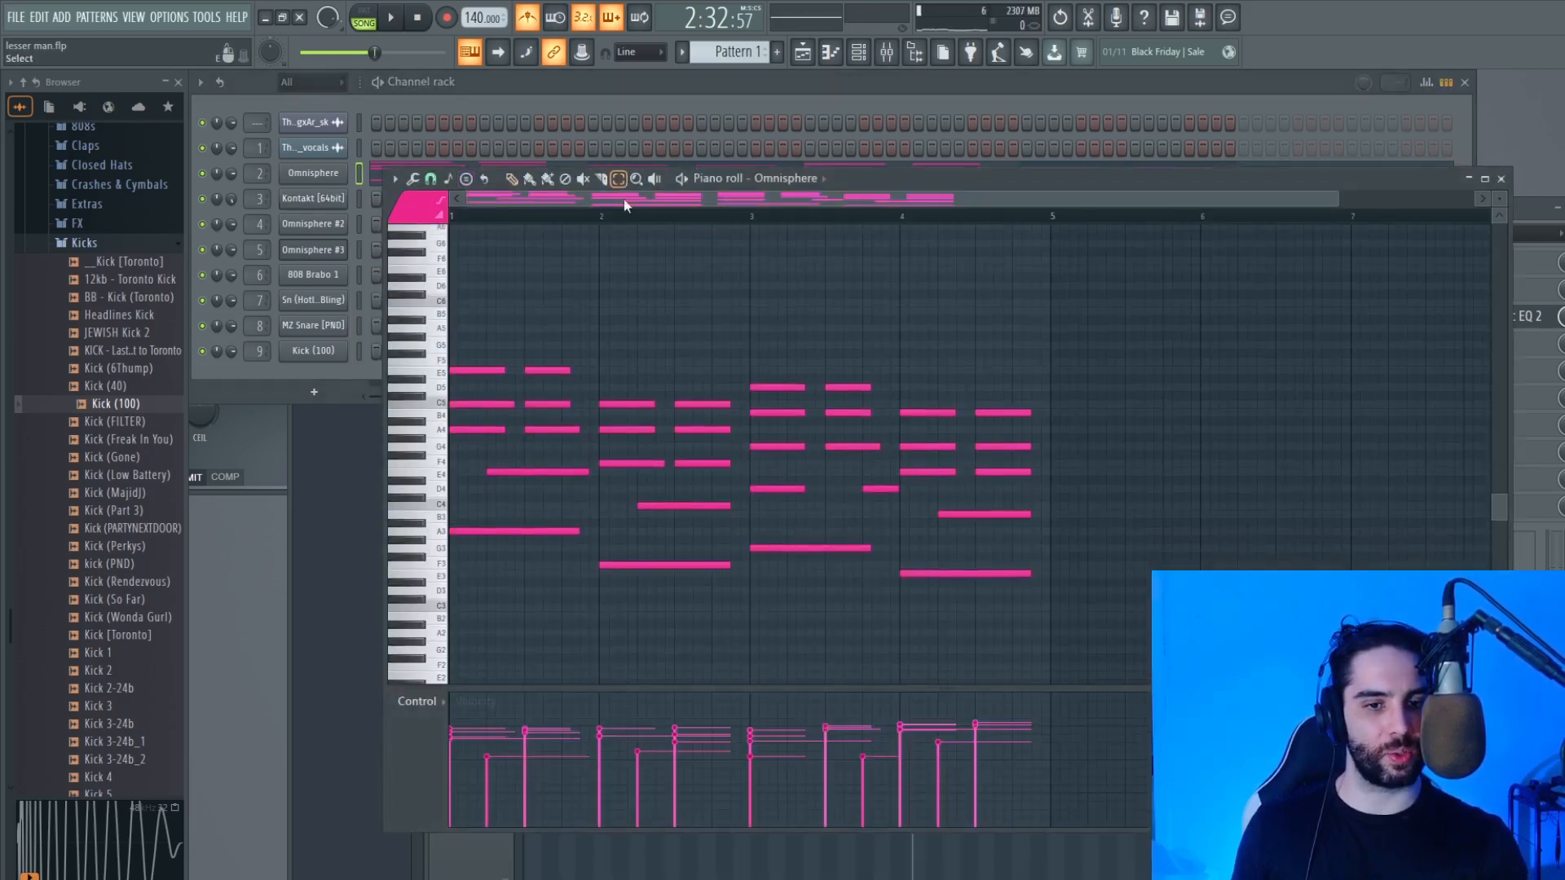
pyautogui.click(516, 533)
pyautogui.click(660, 569)
pyautogui.click(865, 550)
pyautogui.click(945, 576)
pyautogui.click(856, 101)
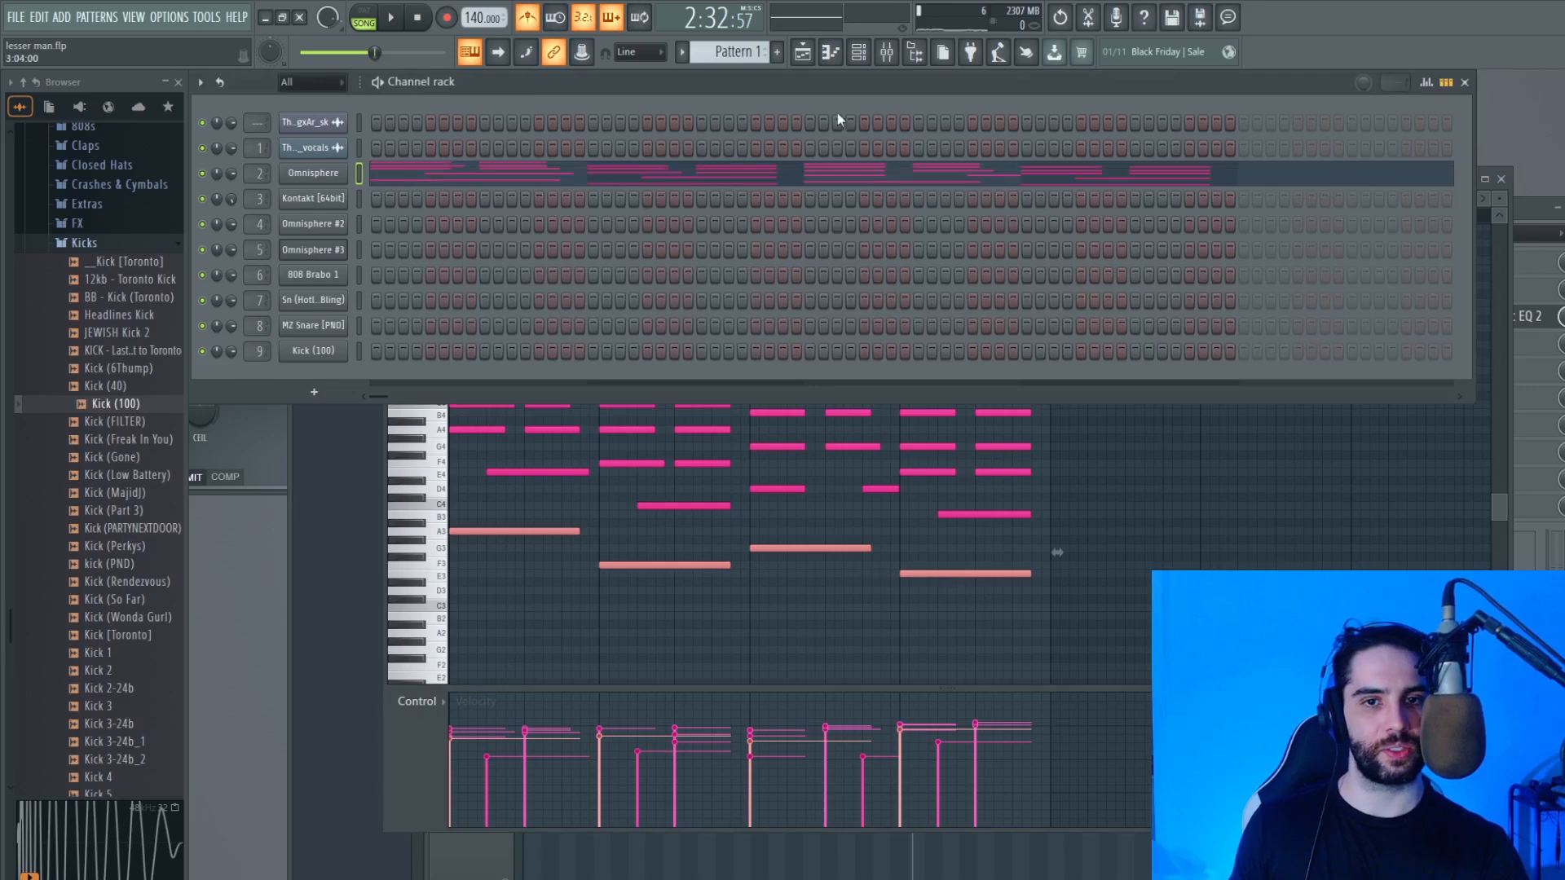
# Step: Create Pattern 3 and paste the four copied bass notes into the Kontakt channel's piano roll
pyautogui.click(778, 50)
pyautogui.click(359, 198)
pyautogui.rightClick(313, 198)
pyautogui.click(326, 198)
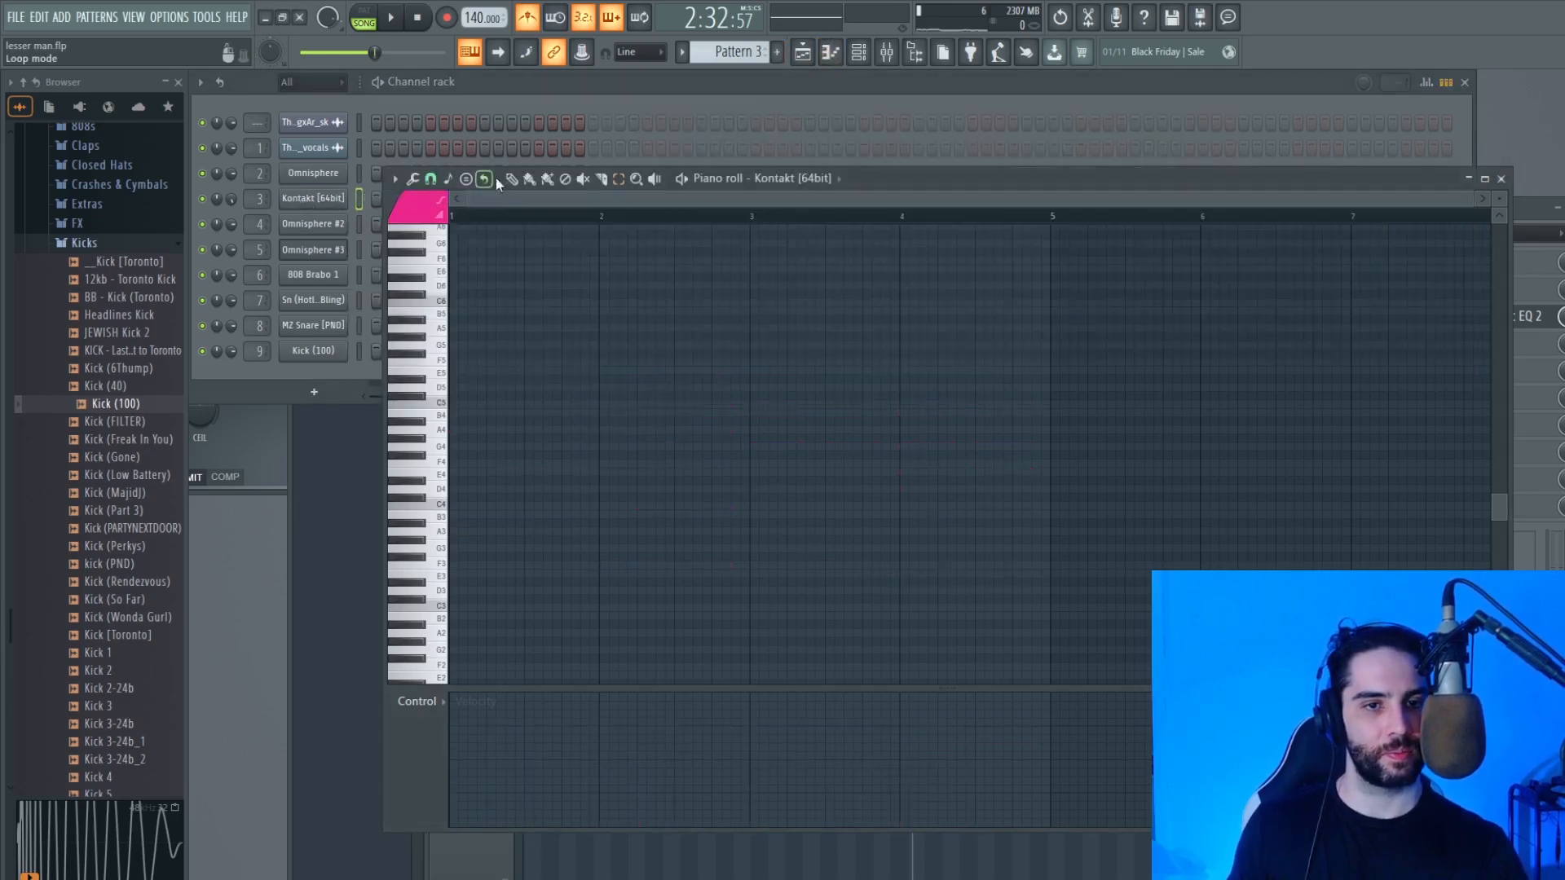
pyautogui.hotkey('ctrl', 'v')
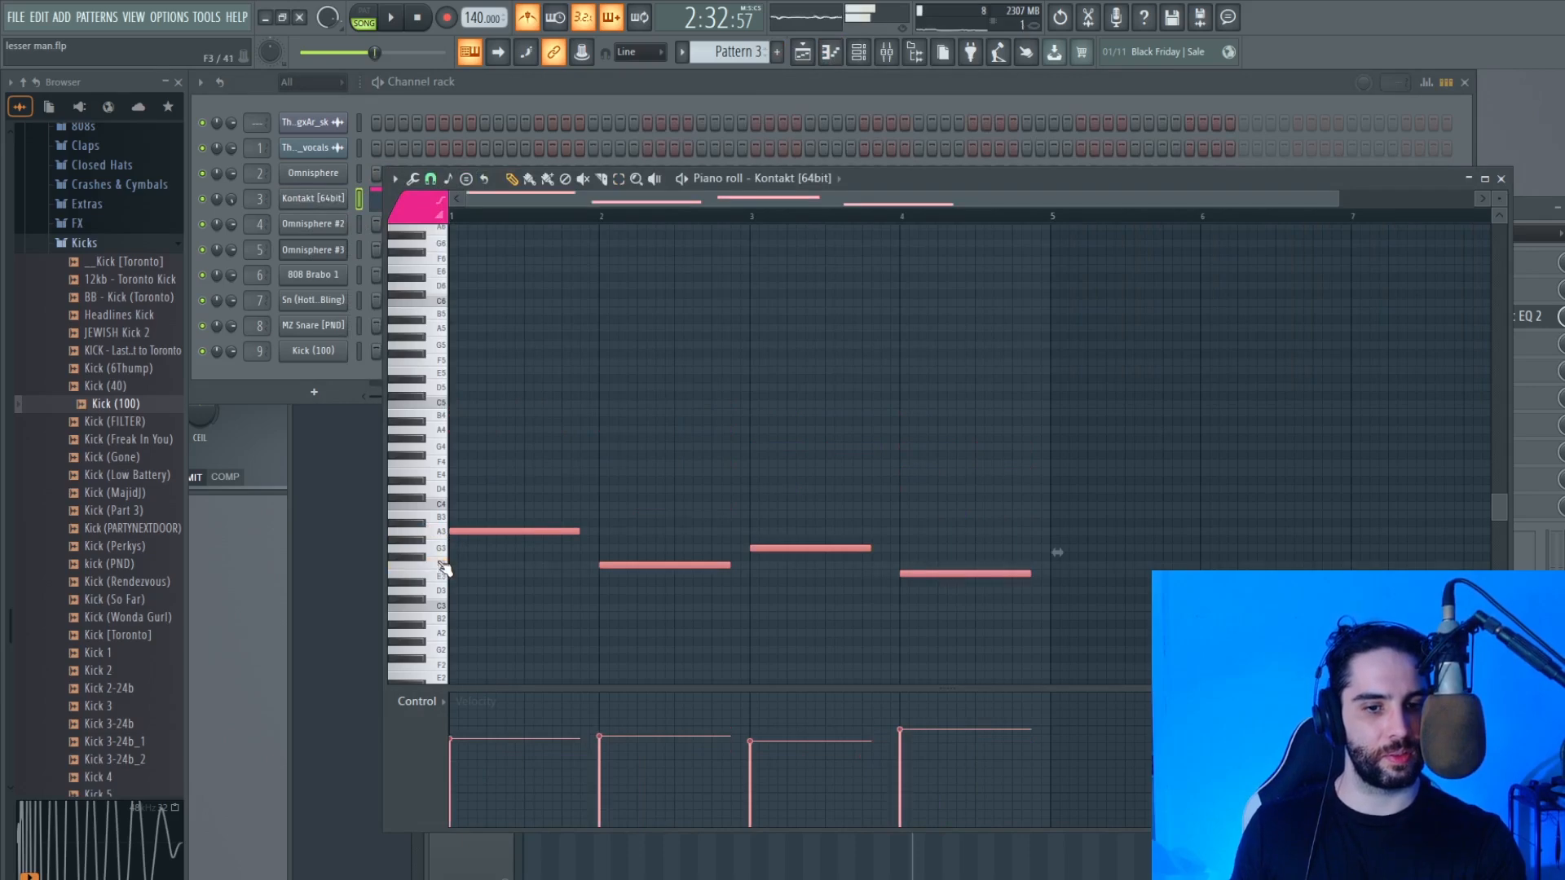
pyautogui.click(768, 437)
pyautogui.rightClick(768, 436)
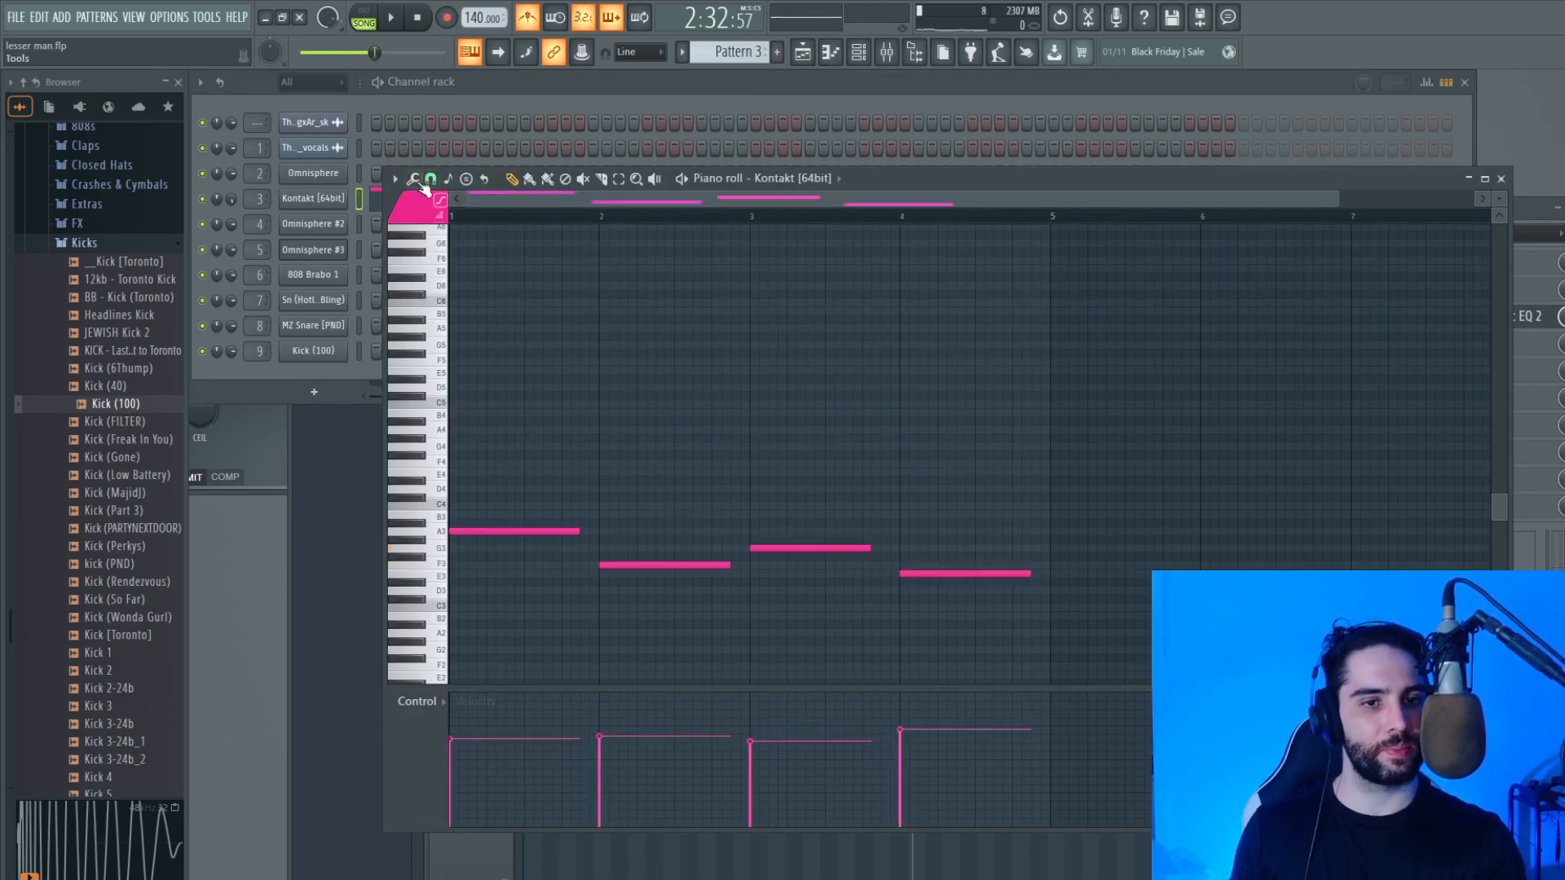
# Step: Extend the four Kontakt bass notes to fill their bars with quick legato and level their velocities
pyautogui.click(413, 178)
pyautogui.click(457, 233)
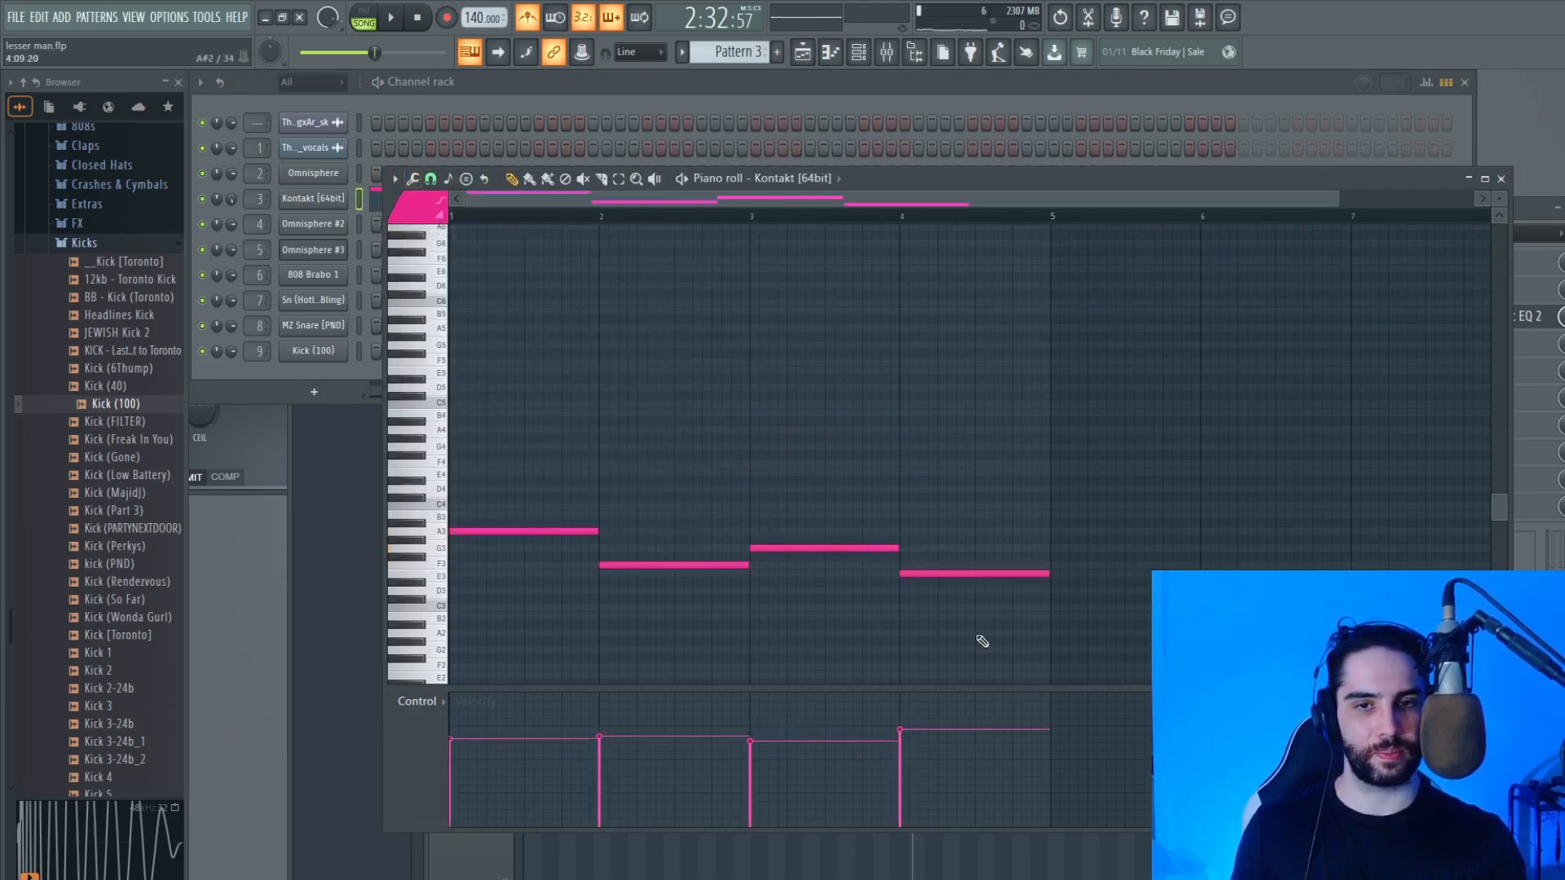
pyautogui.moveTo(928, 719); pyautogui.dragTo(508, 712)
# Step: Paint Pattern 3 clips along Track 5 from bar 17 and play the song from there
pyautogui.click(803, 52)
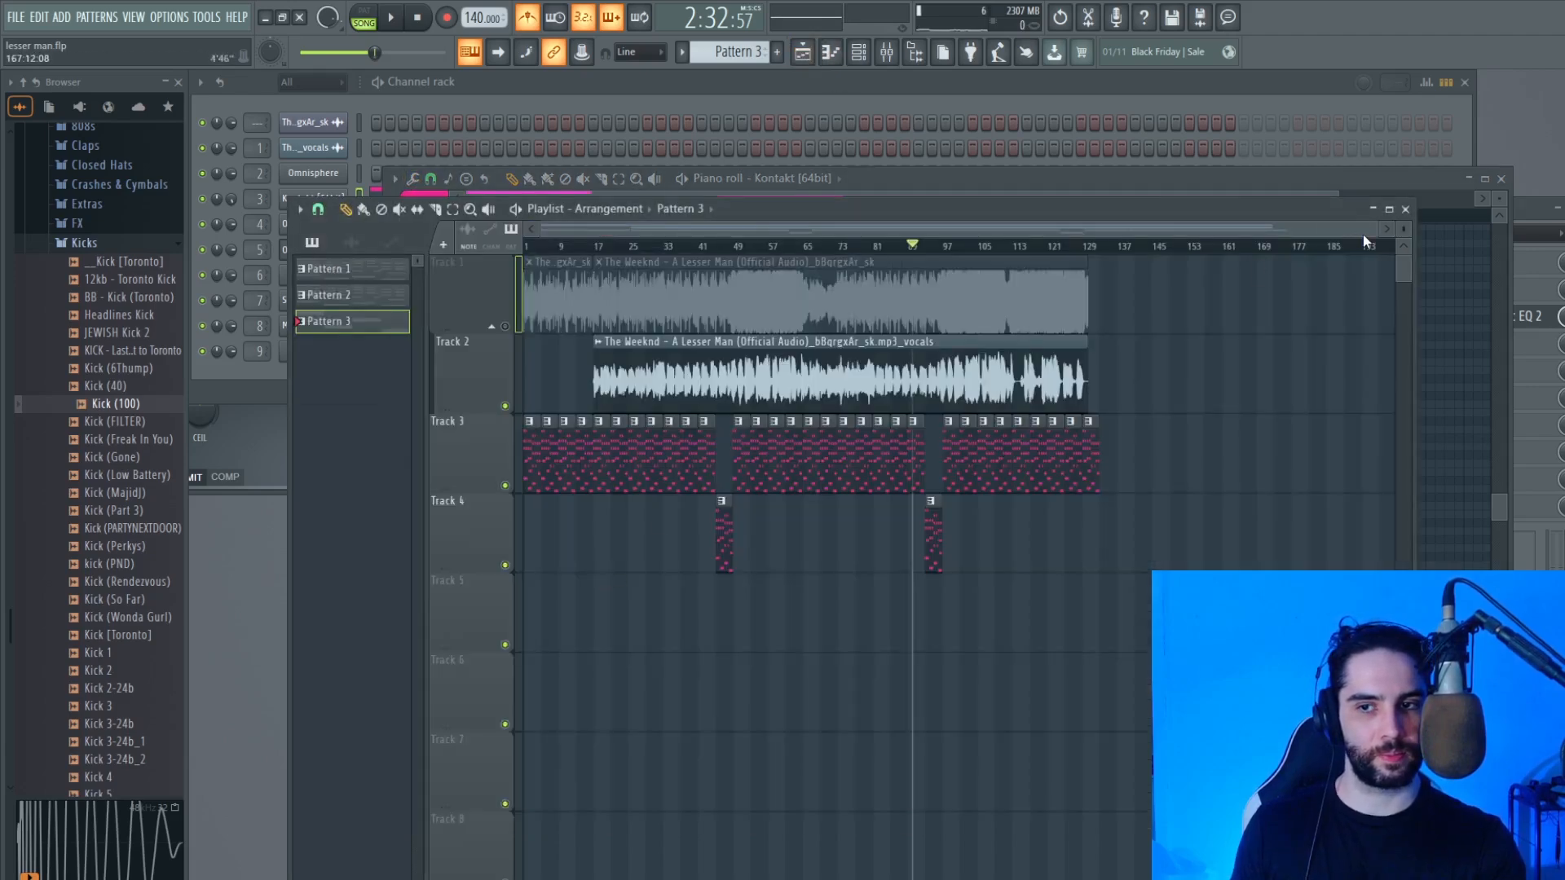
pyautogui.moveTo(1375, 235); pyautogui.dragTo(795, 235)
pyautogui.moveTo(839, 621)
pyautogui.mouseDown()
pyautogui.moveTo(1016, 622)
pyautogui.moveTo(1228, 565)
pyautogui.mouseUp()
pyautogui.click(833, 253)
pyautogui.press('space')
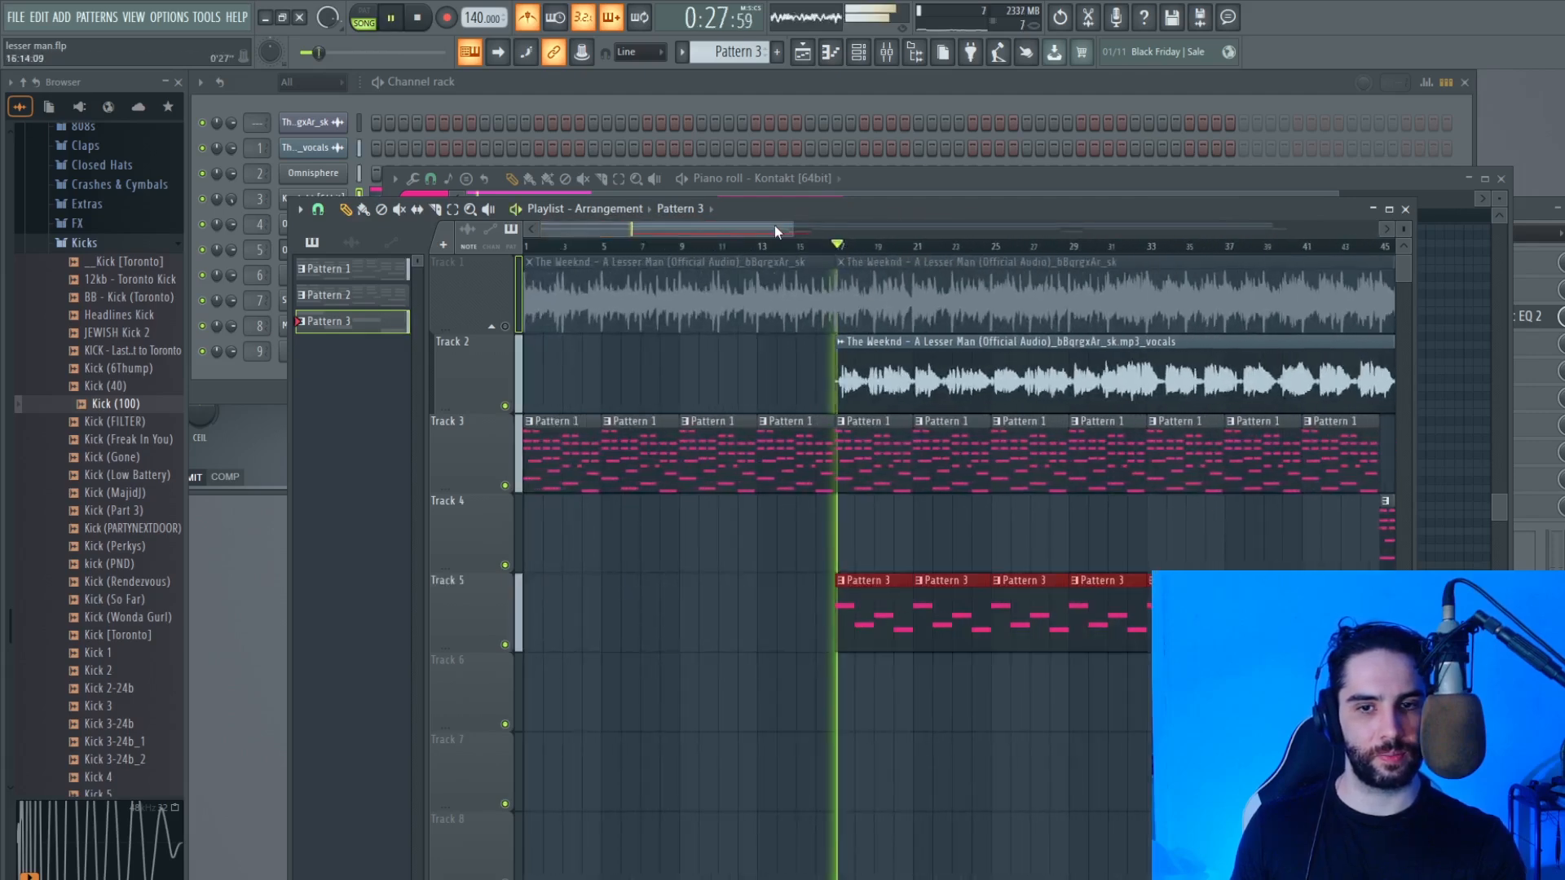
# Step: Copy four Pattern 3 clips into bars 1 to 16 of Track 5 and keep checking the bass during playback
pyautogui.moveTo(776, 225); pyautogui.dragTo(839, 233)
pyautogui.moveTo(641, 231); pyautogui.dragTo(559, 233)
pyautogui.hotkey('ctrl', 'v')
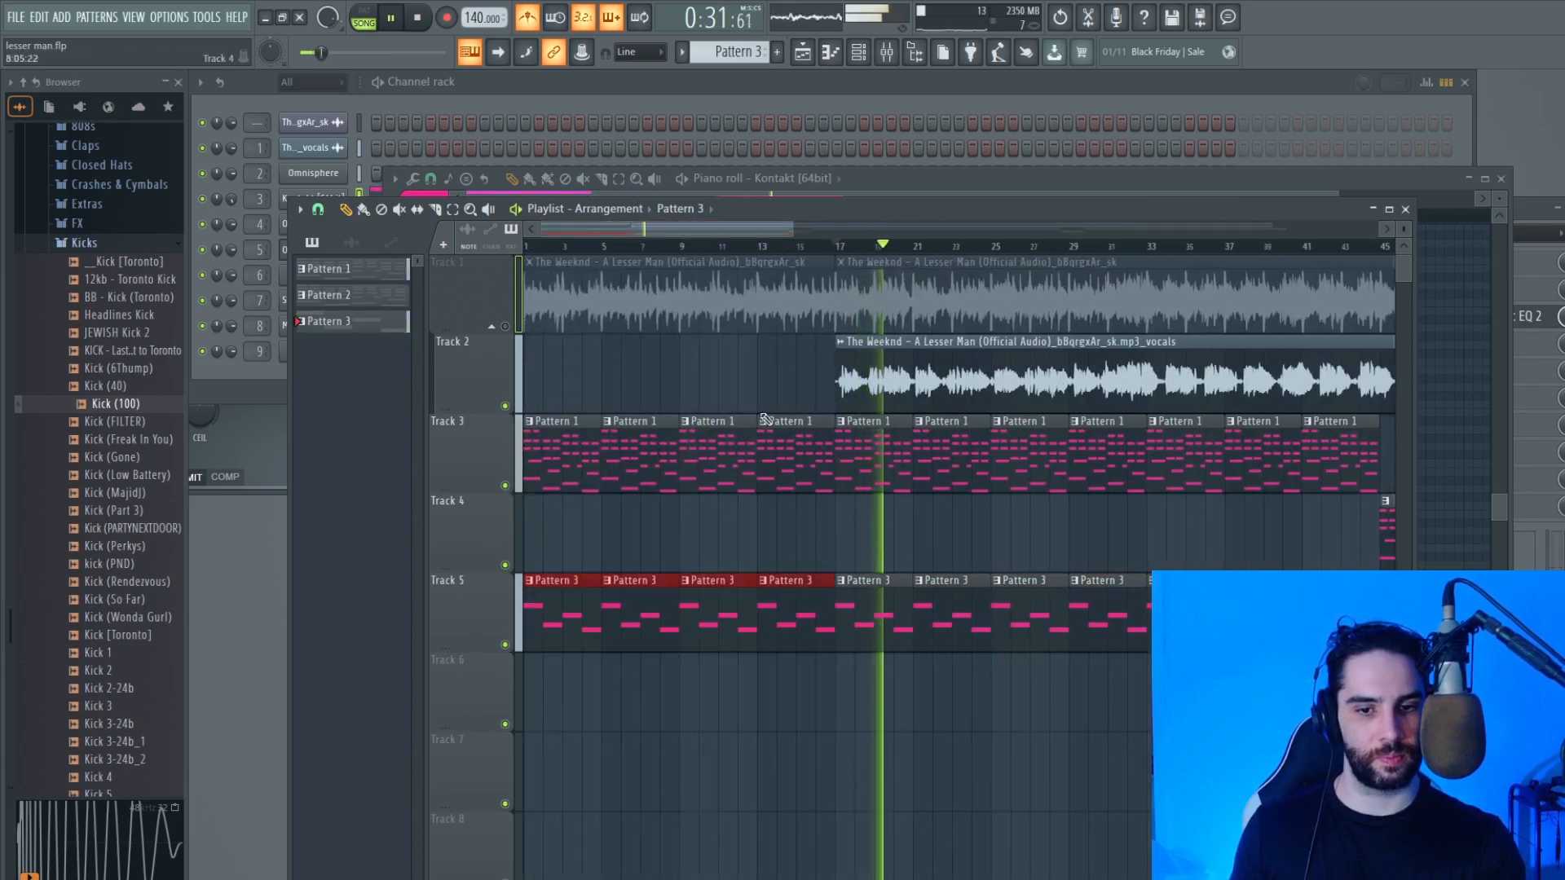
pyautogui.moveTo(774, 231); pyautogui.dragTo(828, 232)
pyautogui.press('F6')
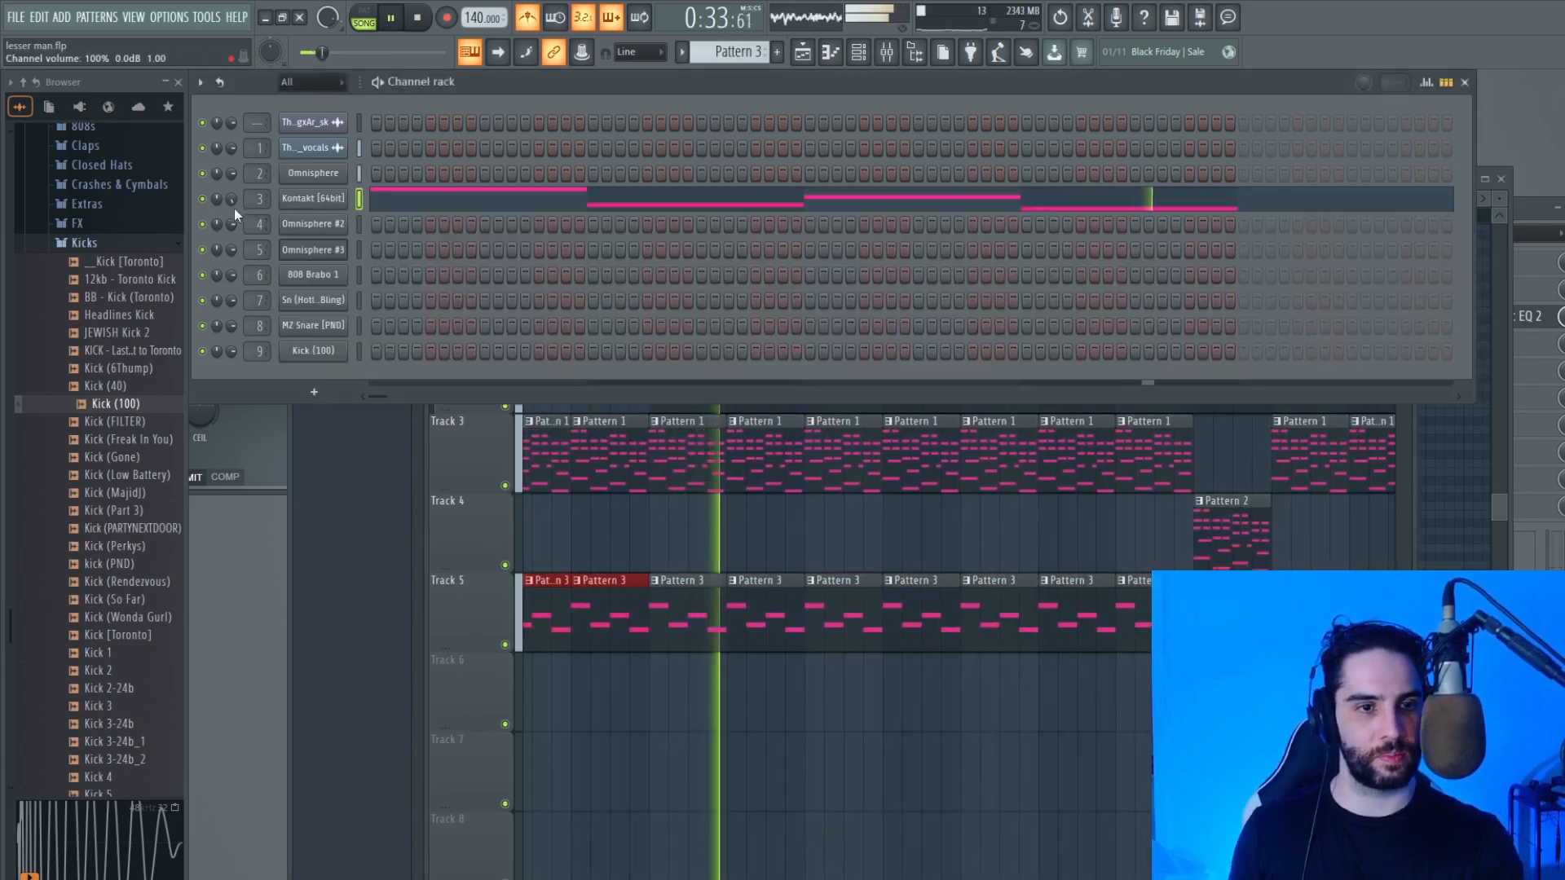
pyautogui.press('F9')
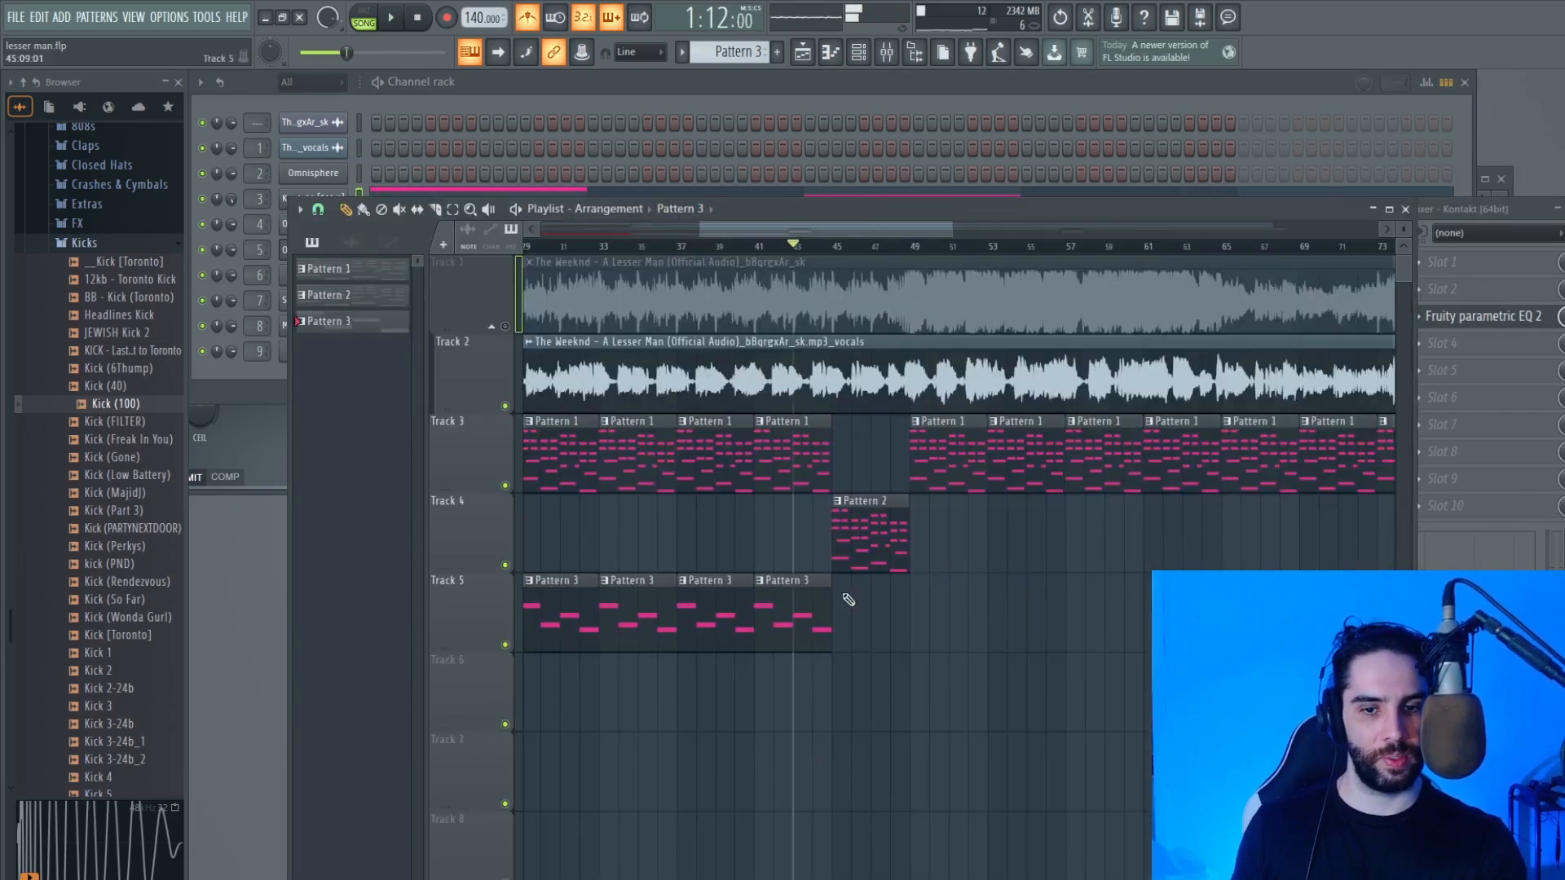
# Step: Try a Pattern 3 clip on Track 5 at bar 45 and play it against the Pattern 2 chords
pyautogui.click(864, 603)
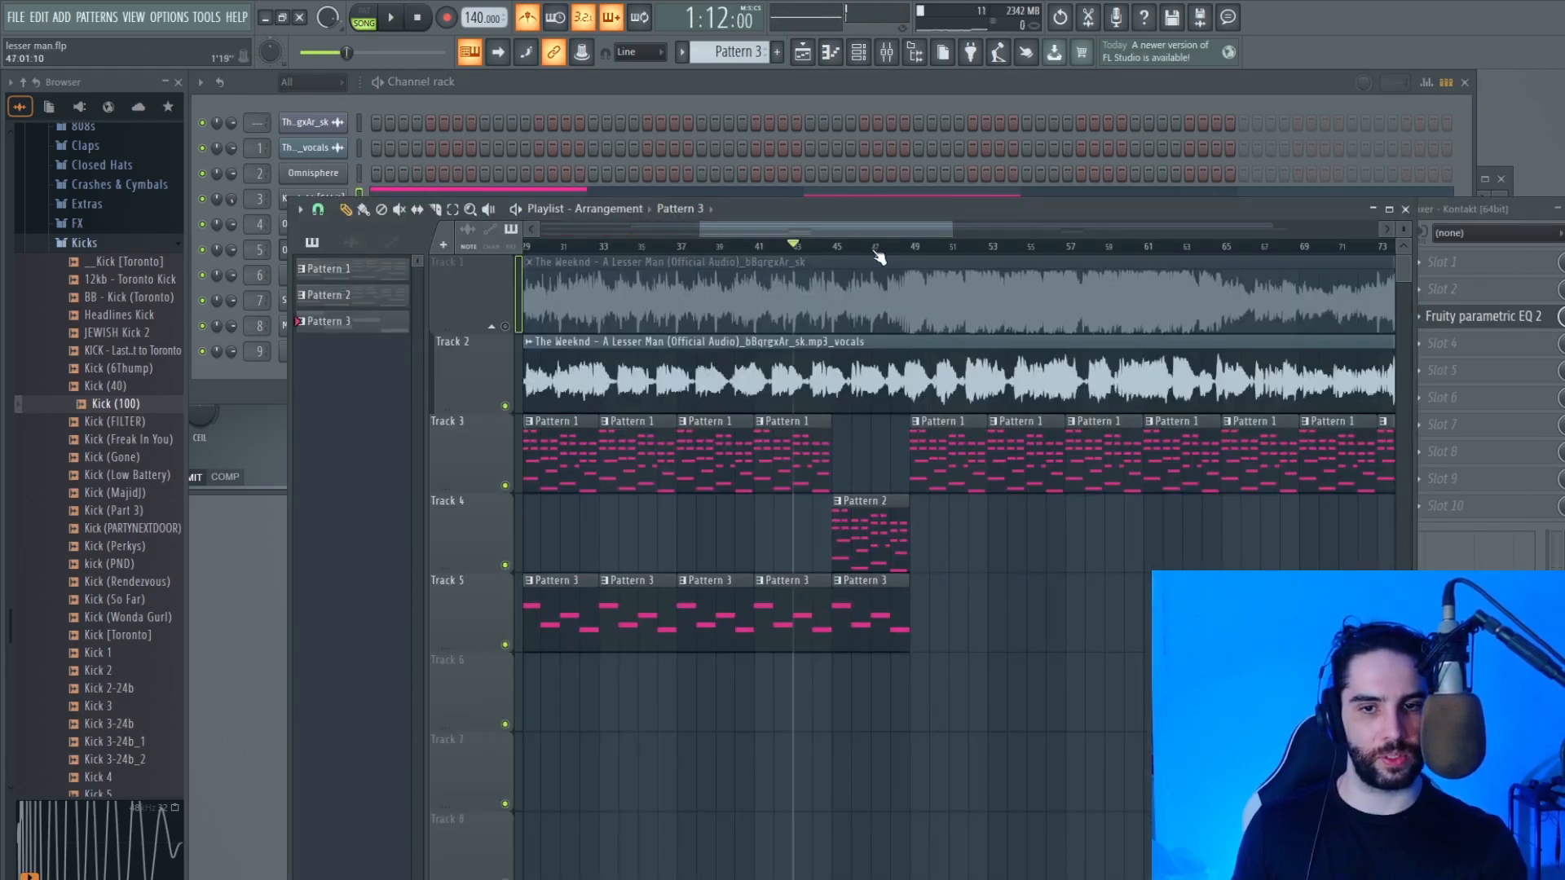
pyautogui.click(835, 246)
pyautogui.press('space')
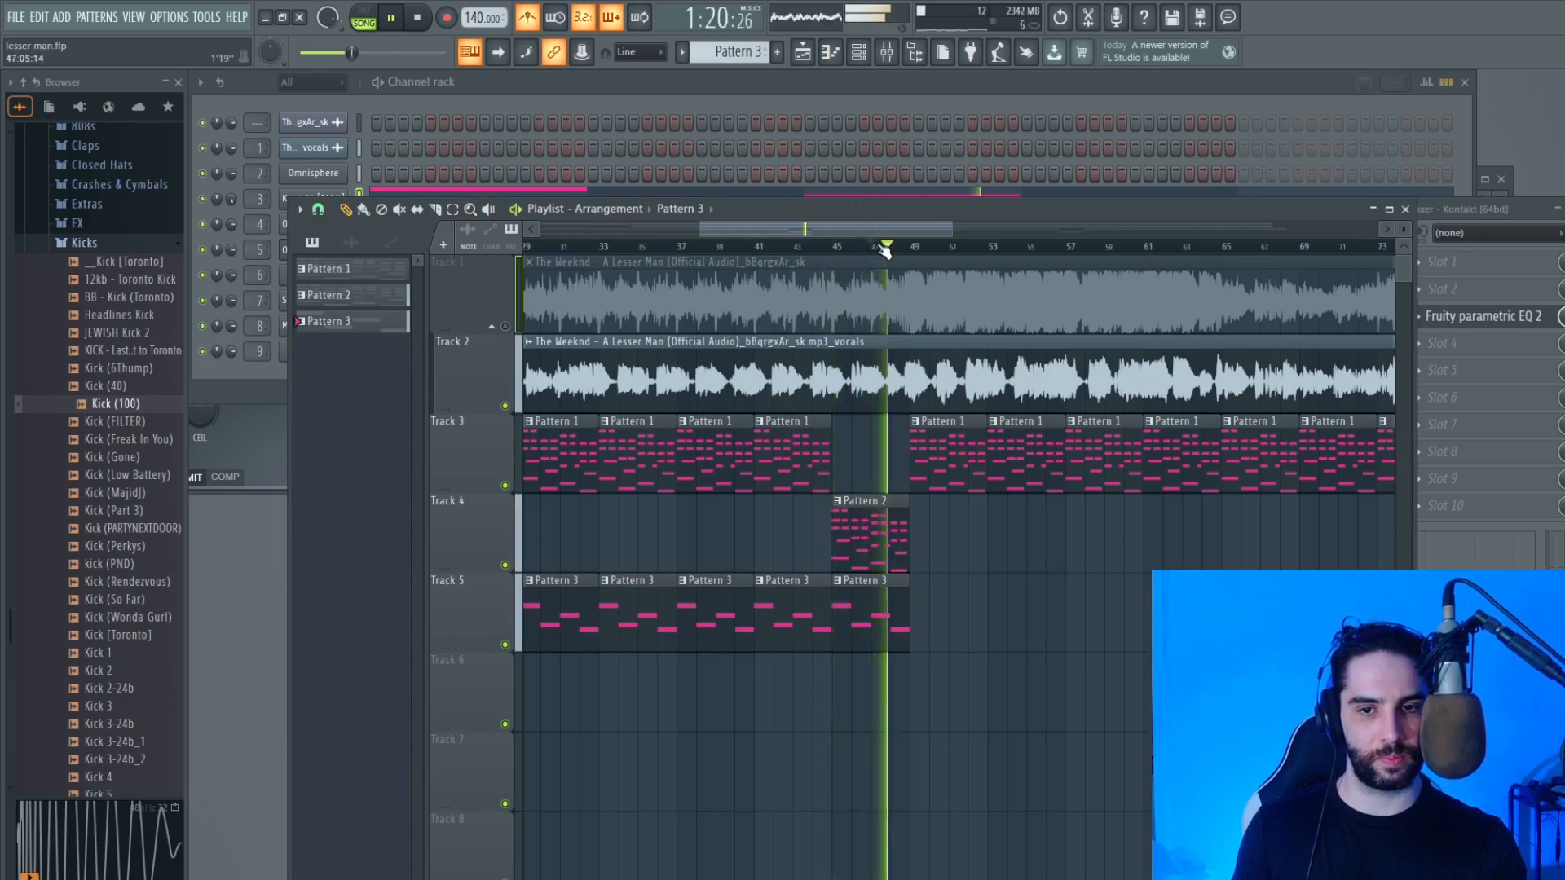
pyautogui.press('space')
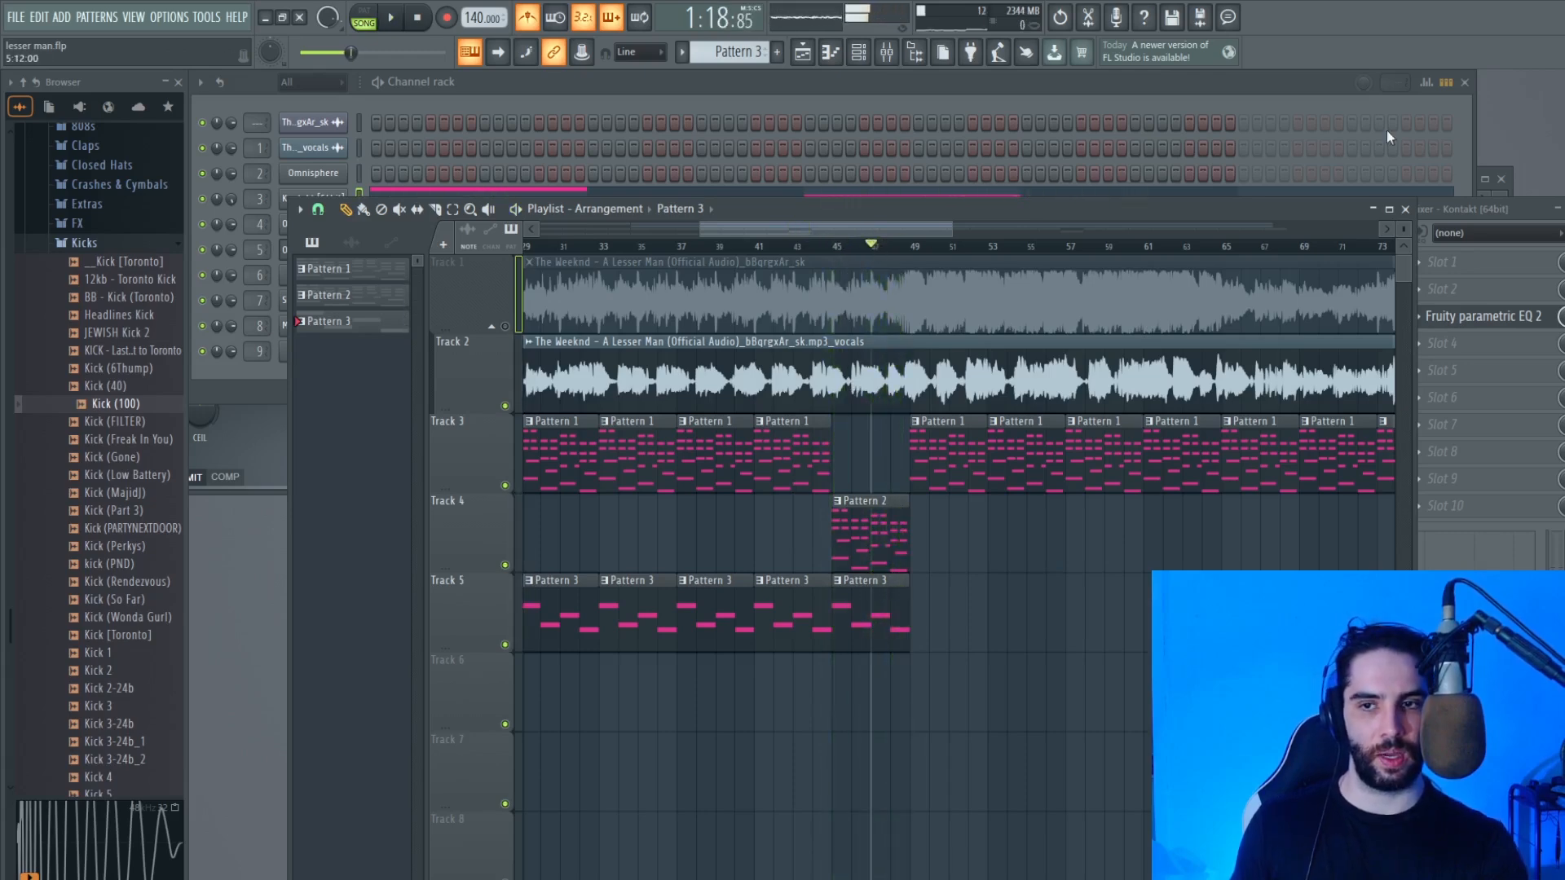
# Step: Copy Pattern 3's Kontakt bass notes into a new pattern and raise its bar 4 note to G#3
pyautogui.click(443, 186)
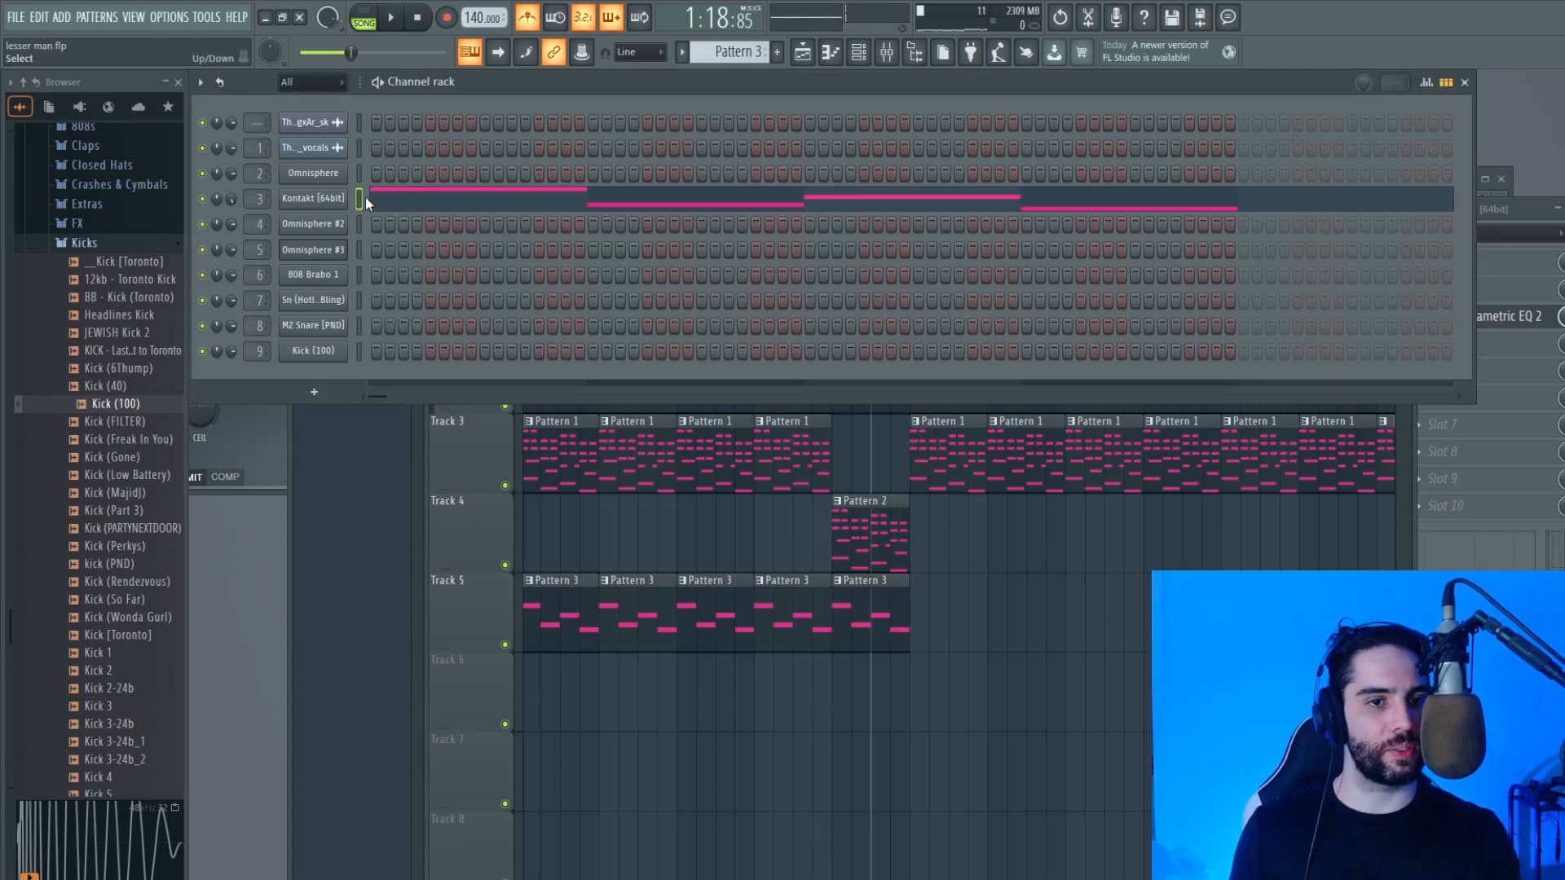
pyautogui.click(777, 53)
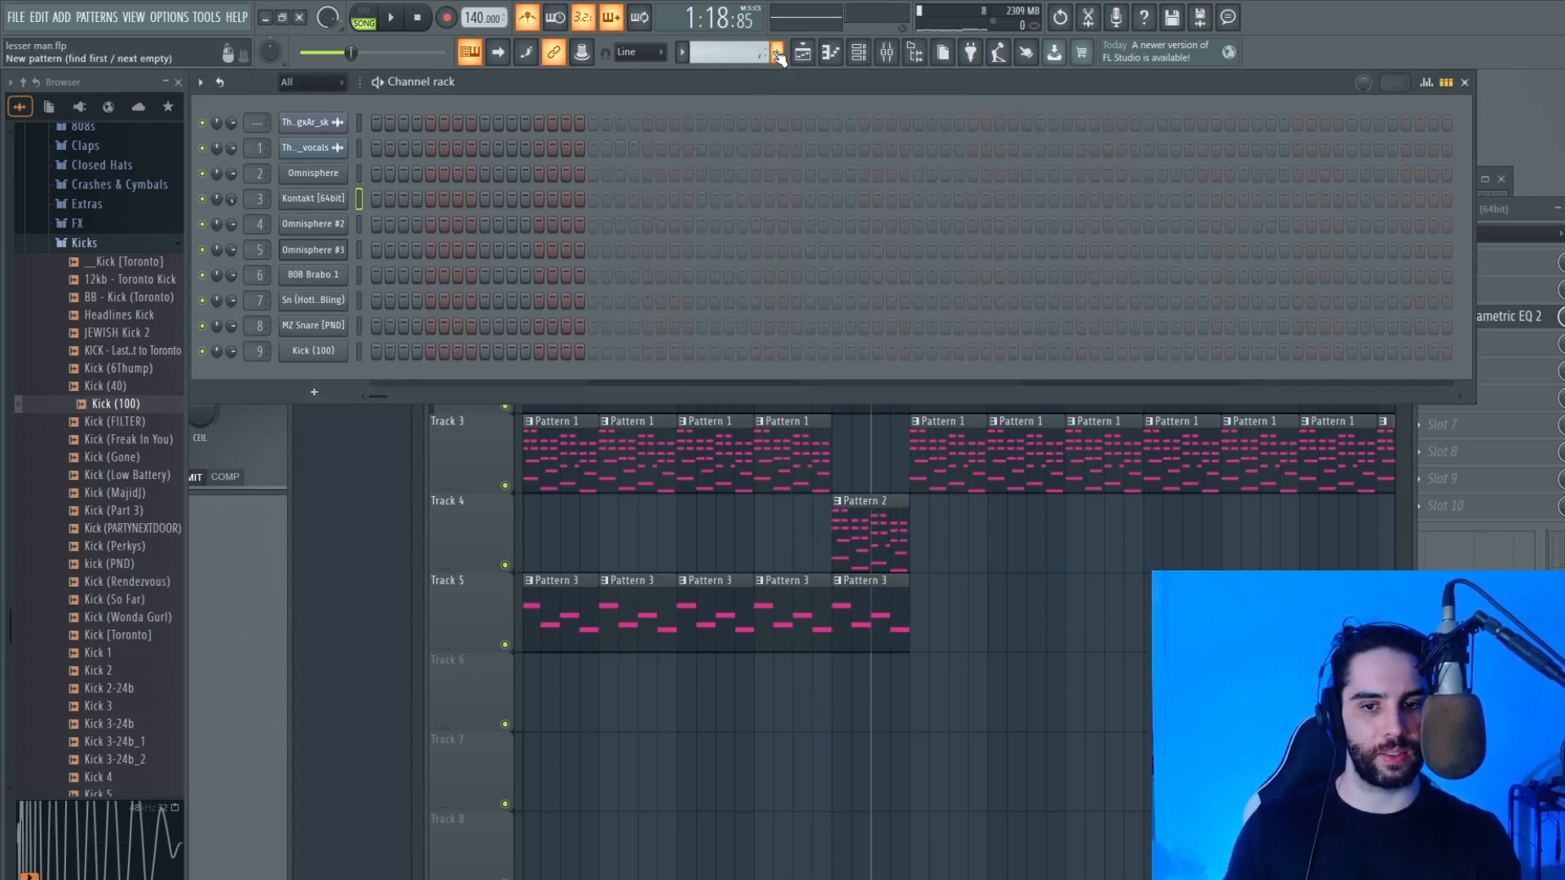
pyautogui.hotkey('ctrl', 'v')
pyautogui.click(867, 210)
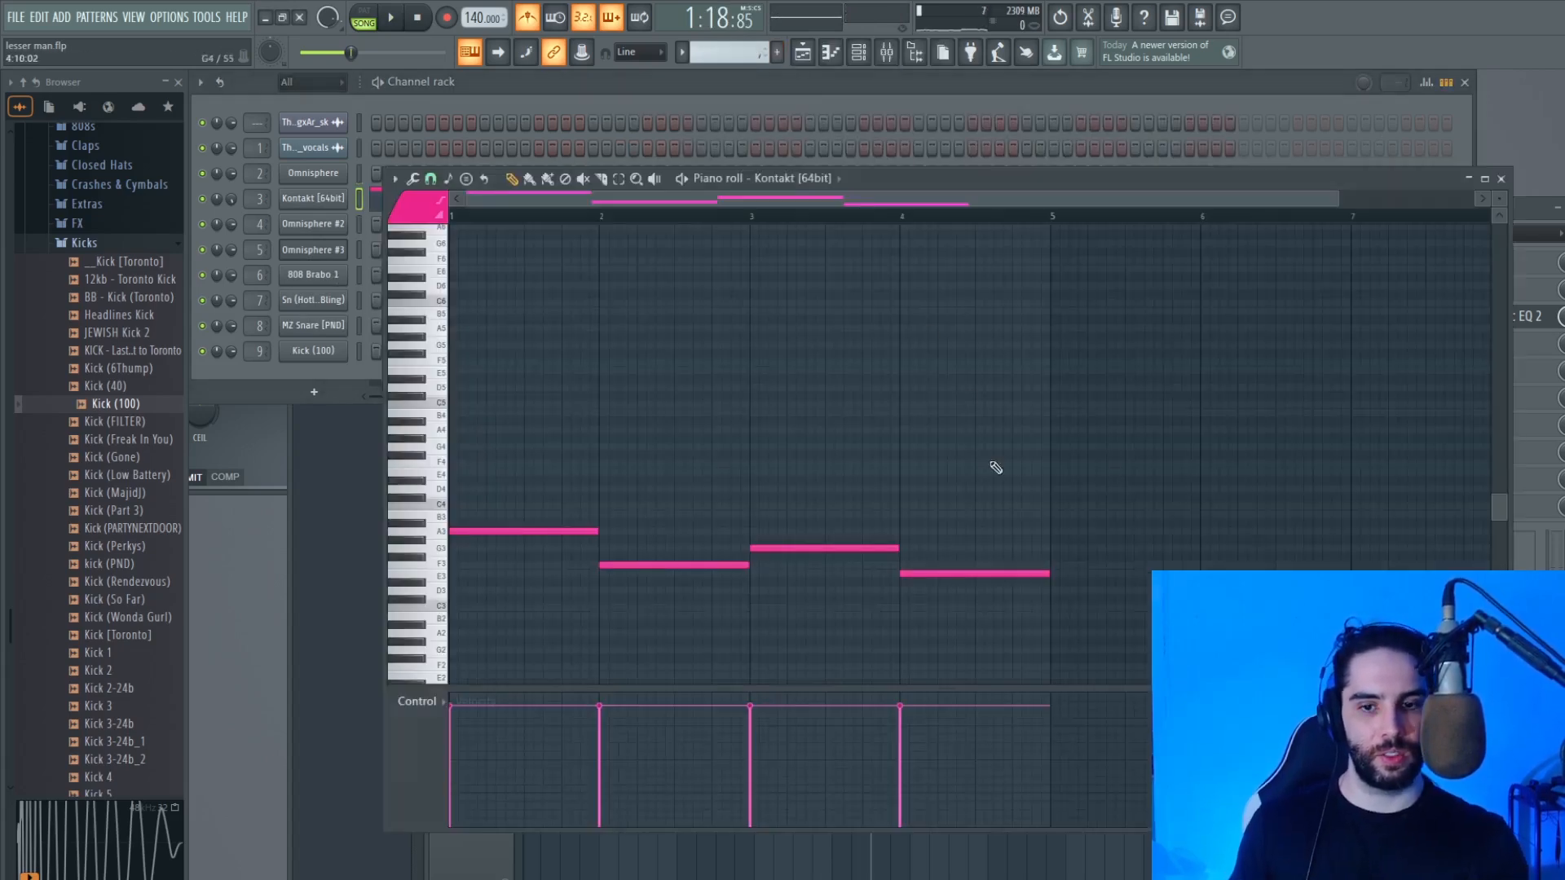
pyautogui.scroll(-2, 905, 587)
pyautogui.click(881, 550)
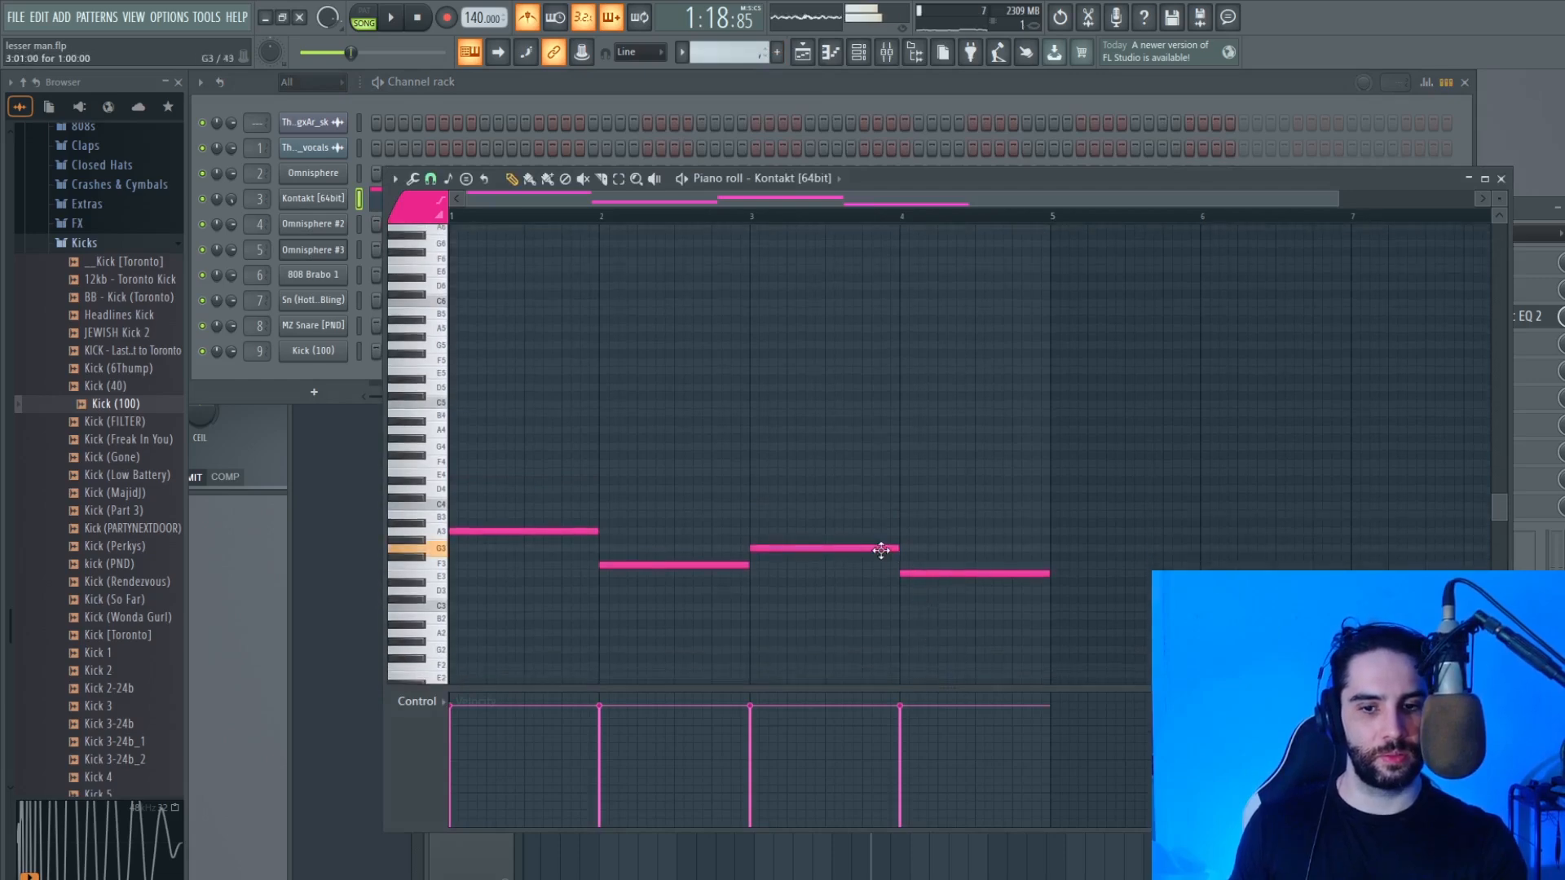
pyautogui.moveTo(915, 573); pyautogui.dragTo(921, 537)
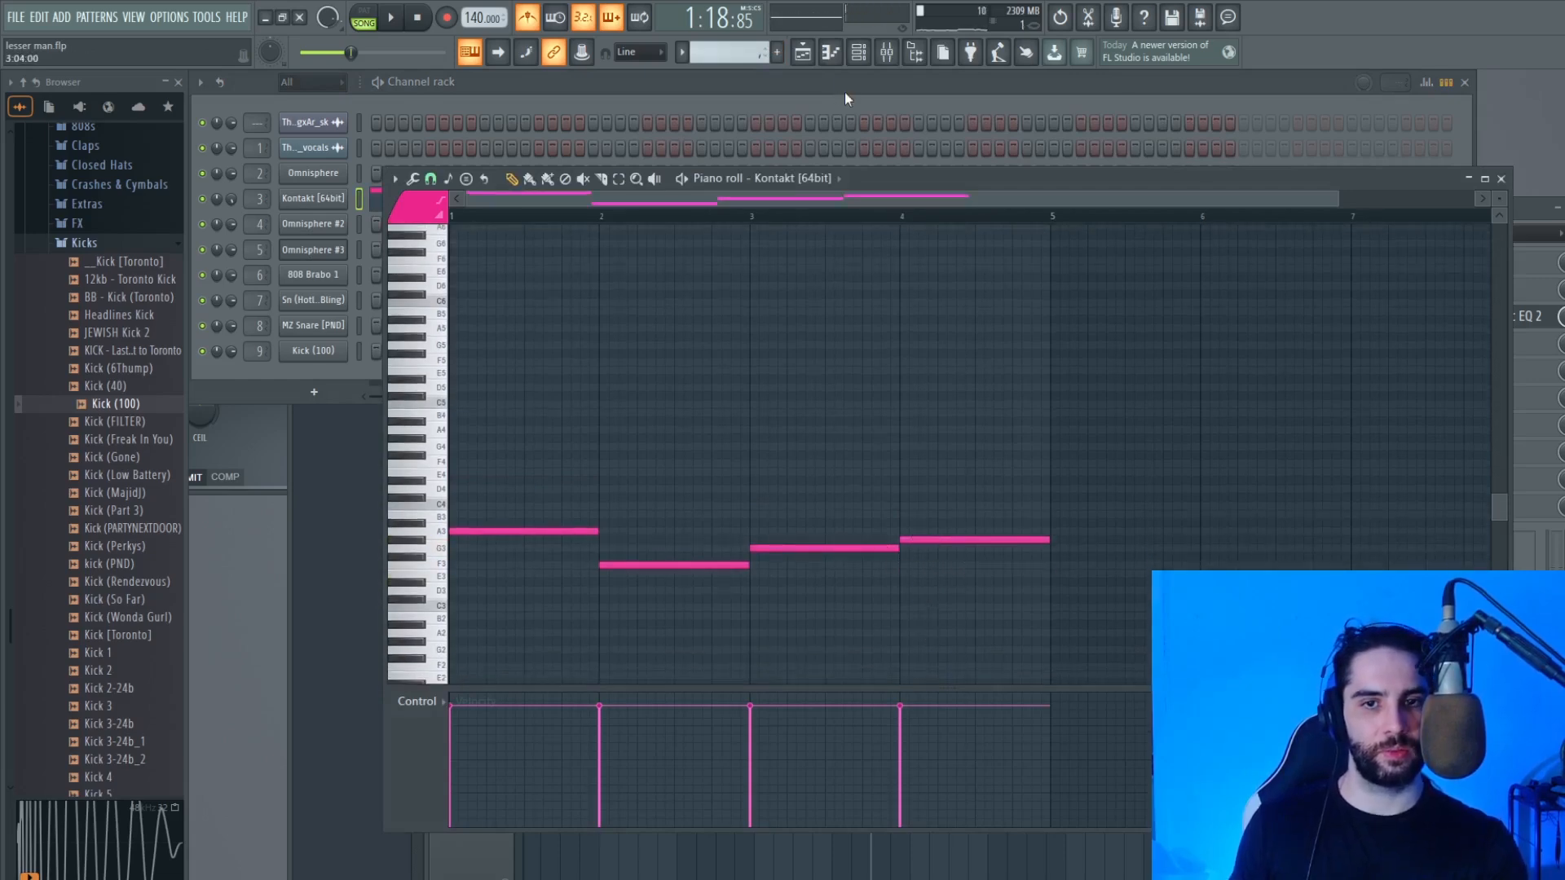
# Step: Place the new bass pattern on Track 6 at bar 45 instead of Track 5's Pattern 3 clip and audition it
pyautogui.click(804, 52)
pyautogui.click(843, 607)
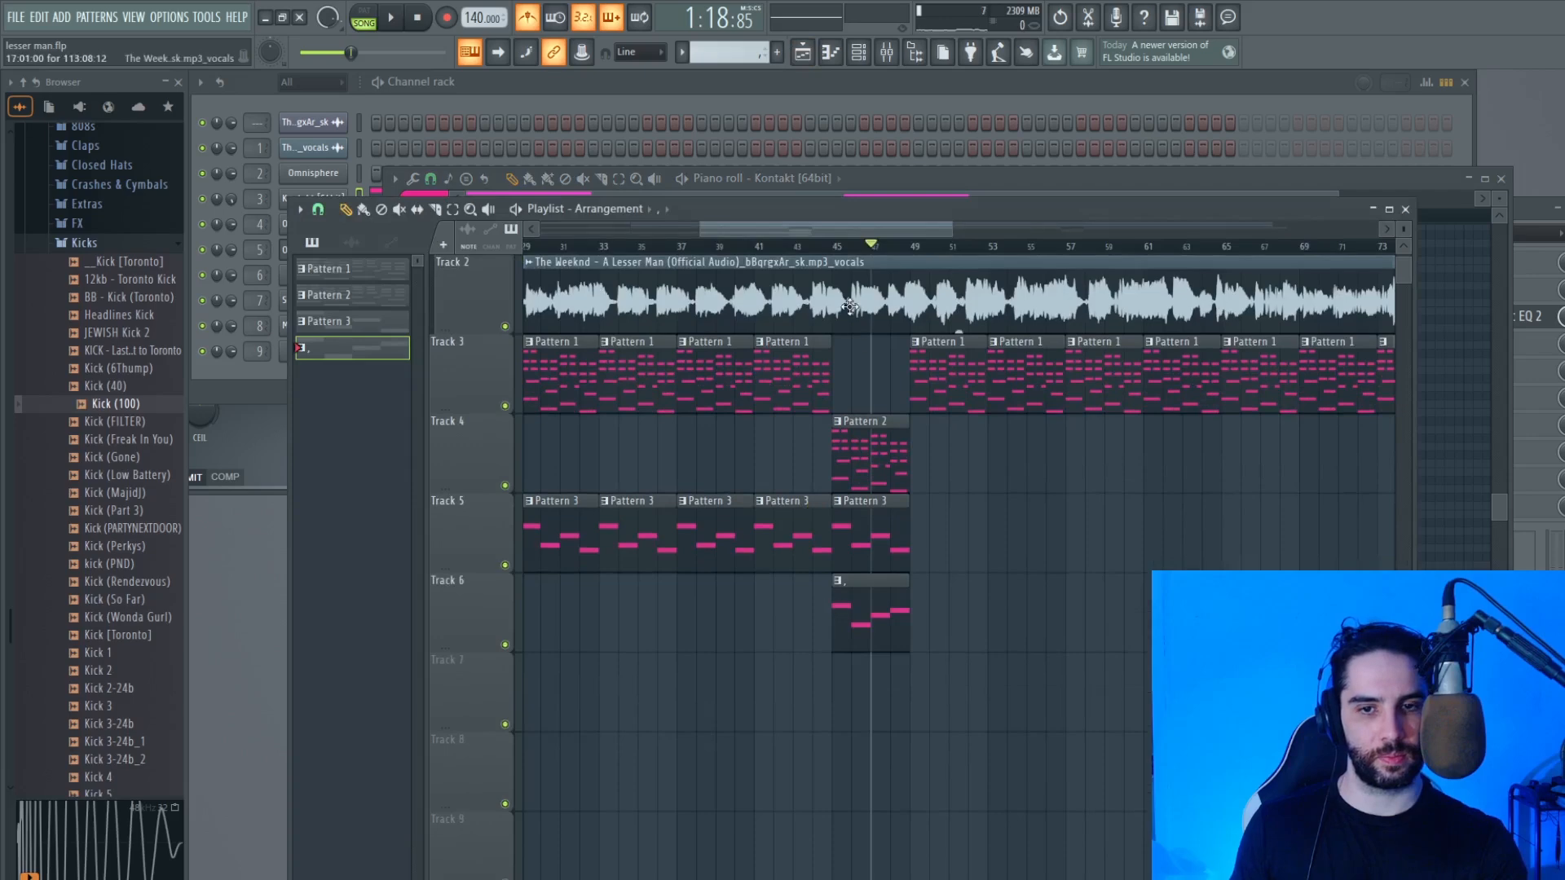
pyautogui.click(843, 247)
pyautogui.rightClick(896, 538)
pyautogui.press('space')
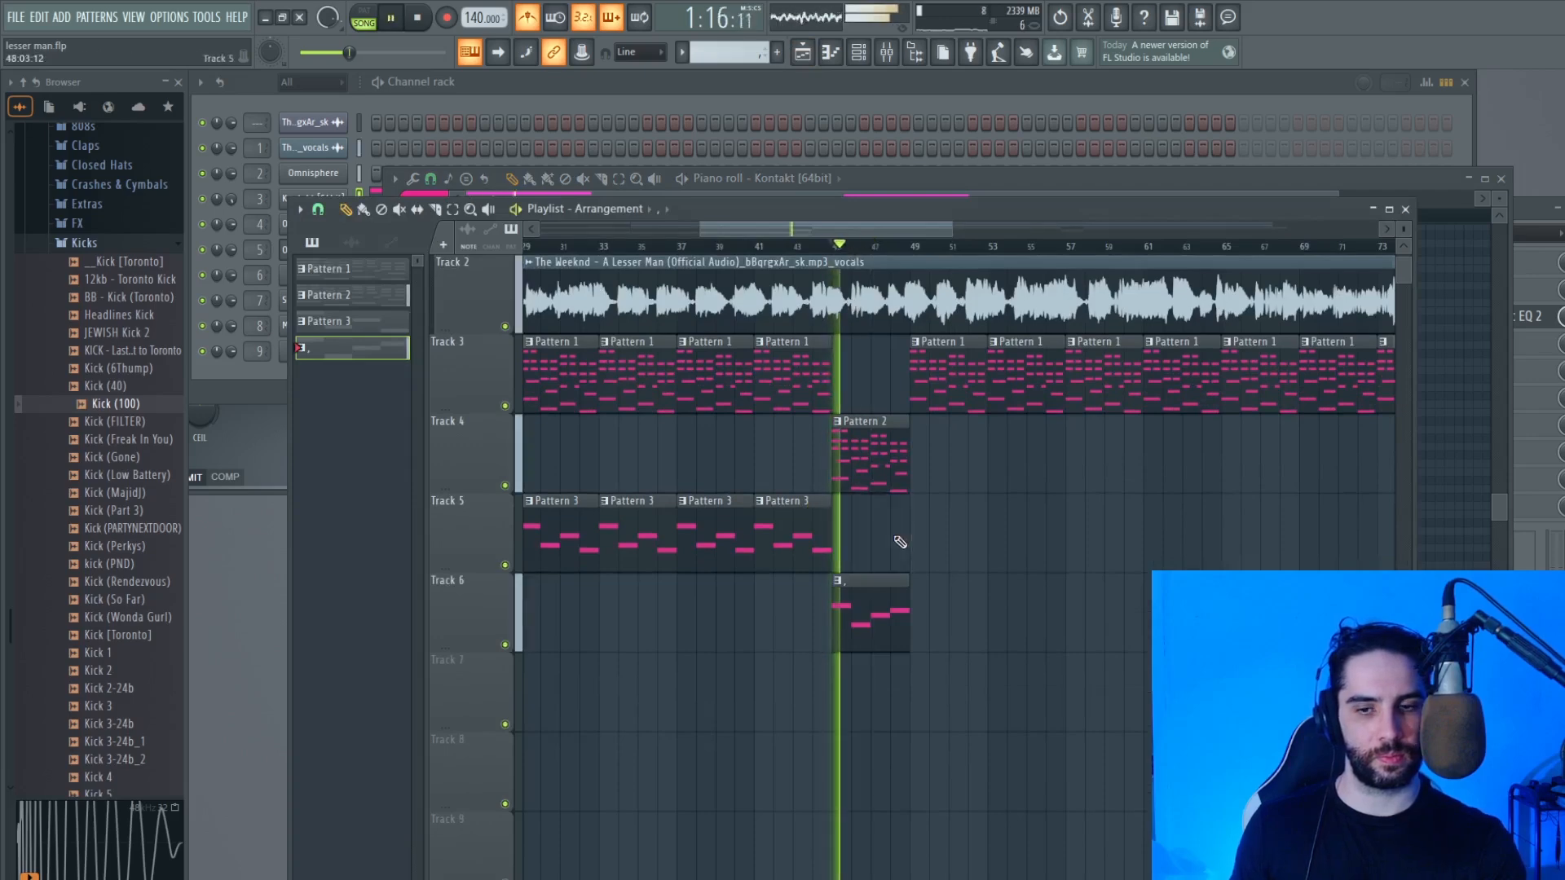
pyautogui.moveTo(951, 229); pyautogui.dragTo(1060, 229)
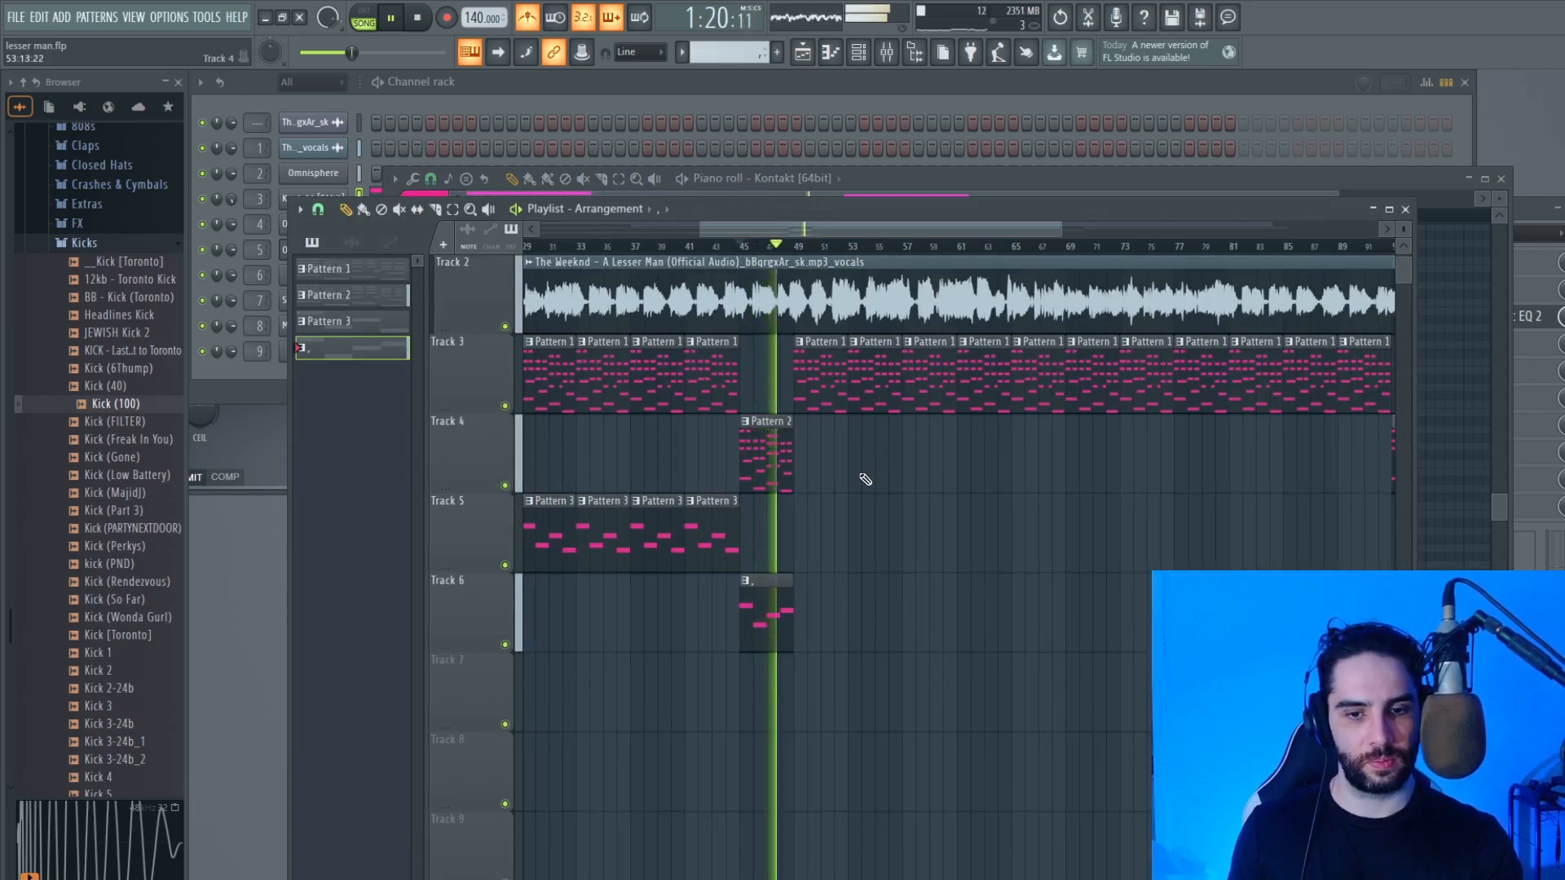
pyautogui.press('space')
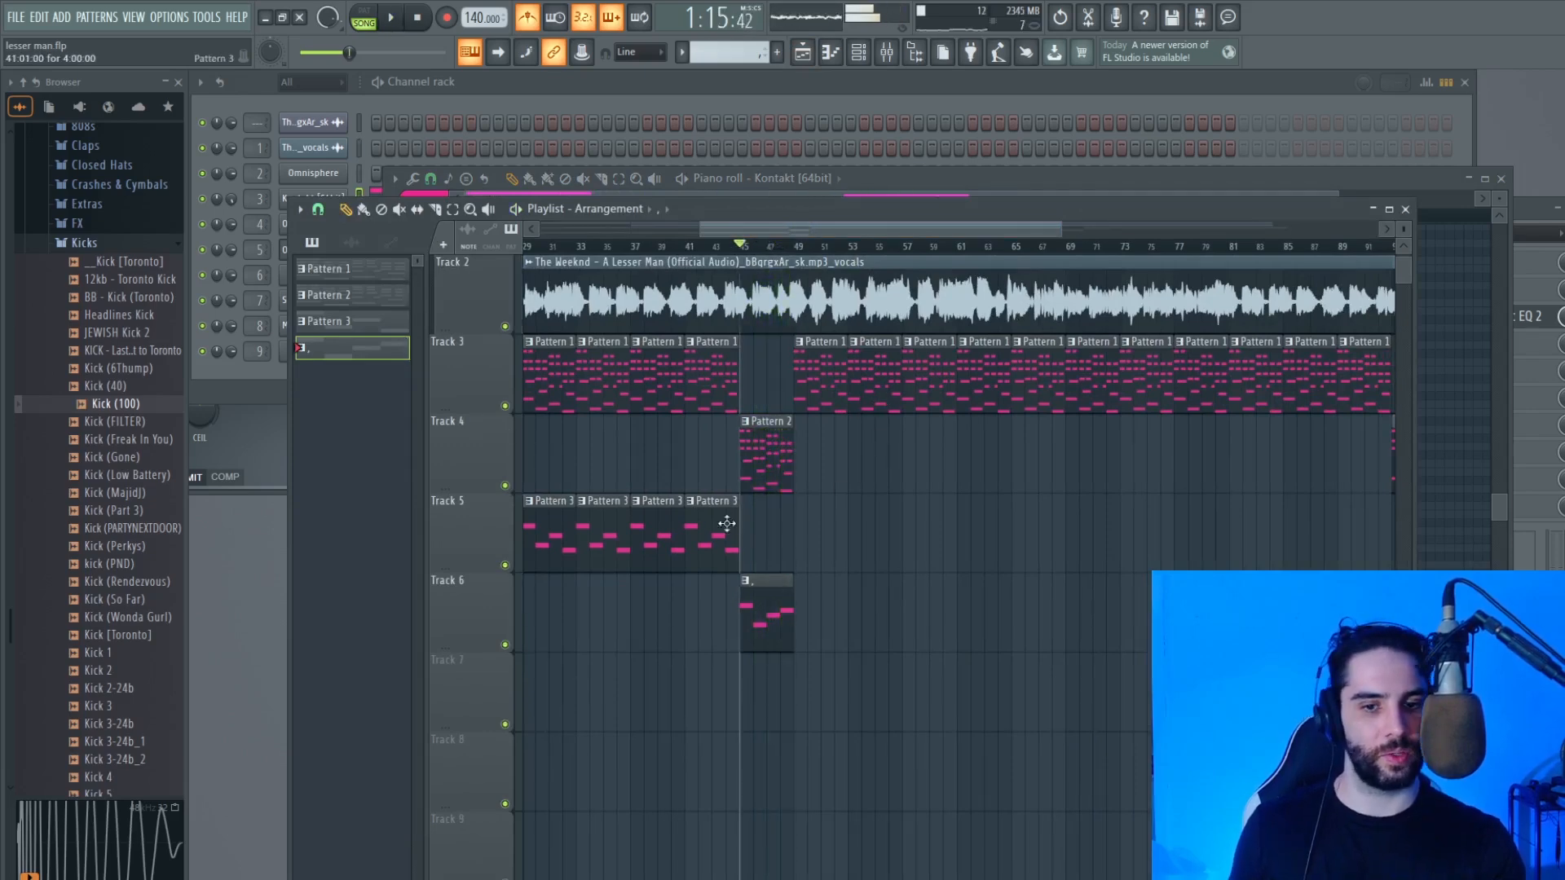
# Step: Continue the Pattern 3 bass clips on Track 5 from bar 49 onward, leaving bars 93 to 96 empty
pyautogui.doubleClick(767, 628)
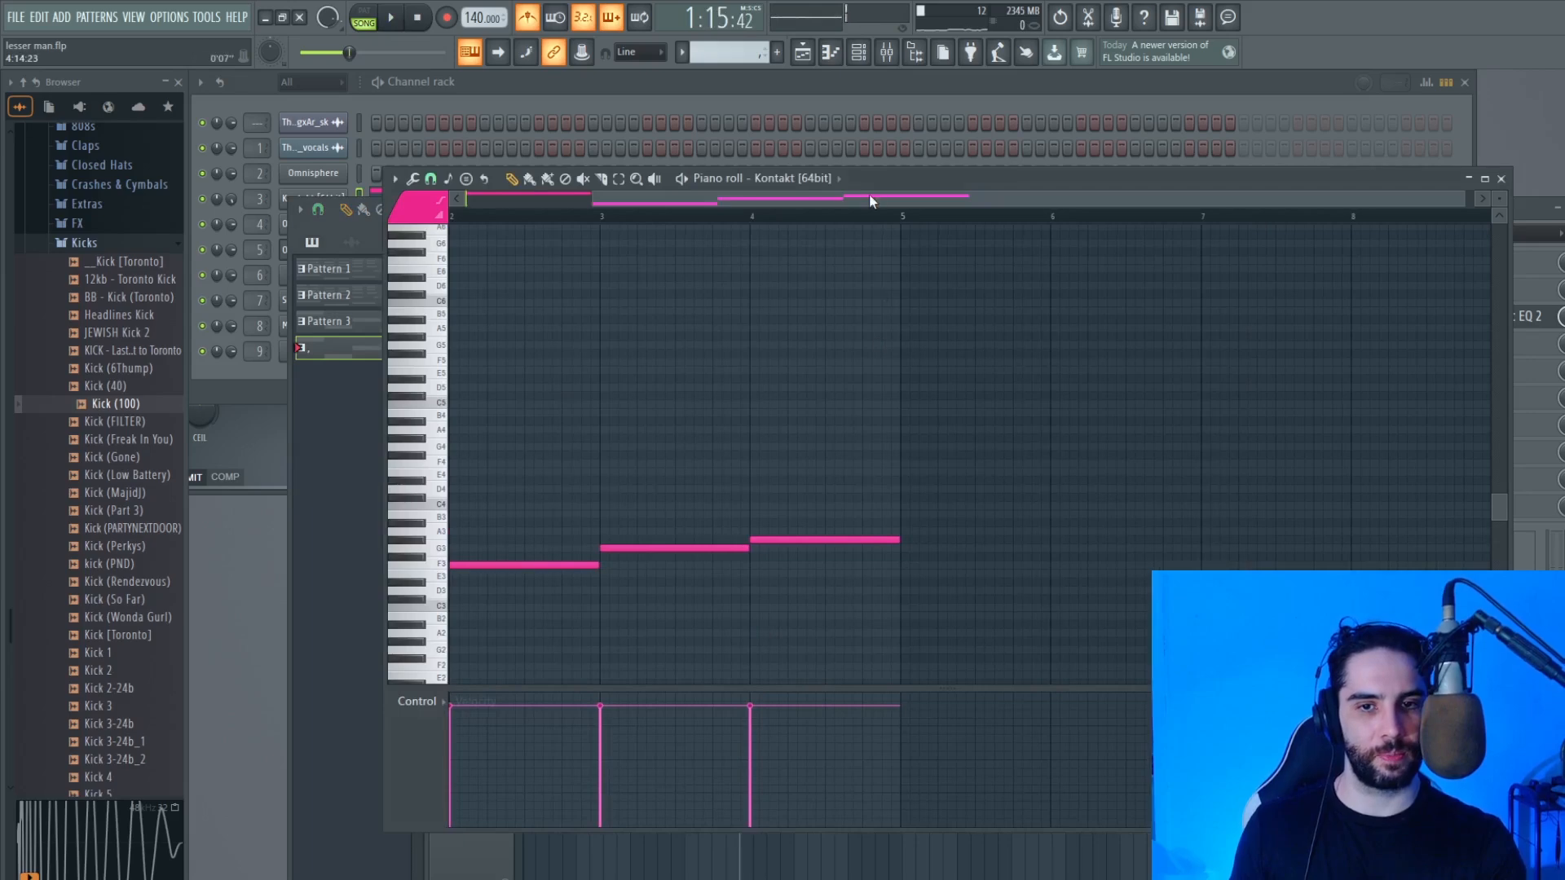
pyautogui.click(807, 60)
pyautogui.moveTo(746, 232); pyautogui.dragTo(652, 232)
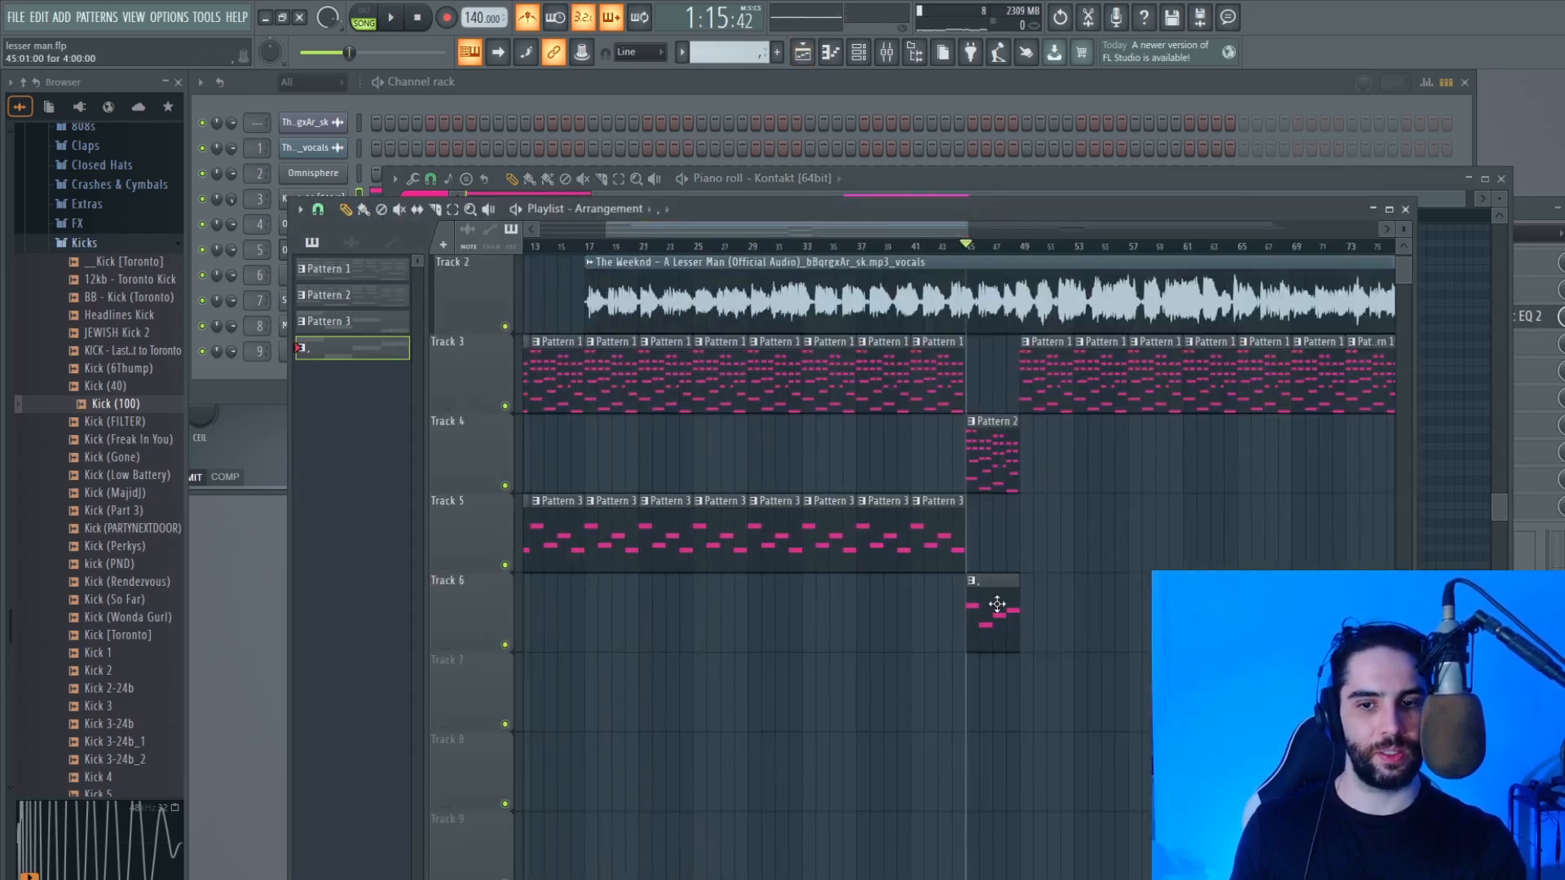
pyautogui.moveTo(969, 228); pyautogui.dragTo(1255, 227)
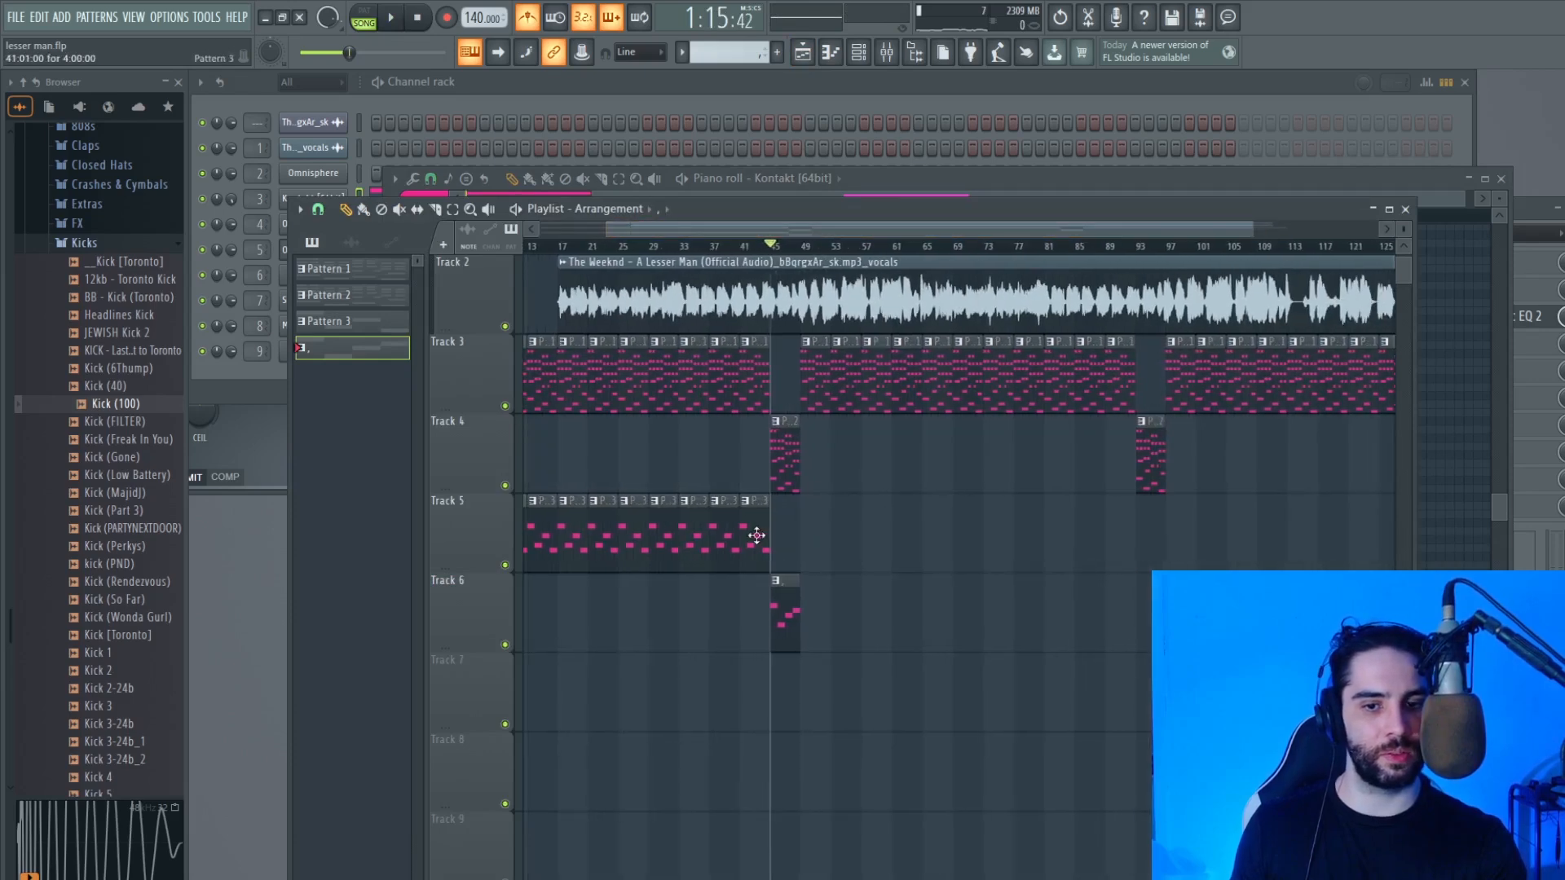
pyautogui.click(318, 210)
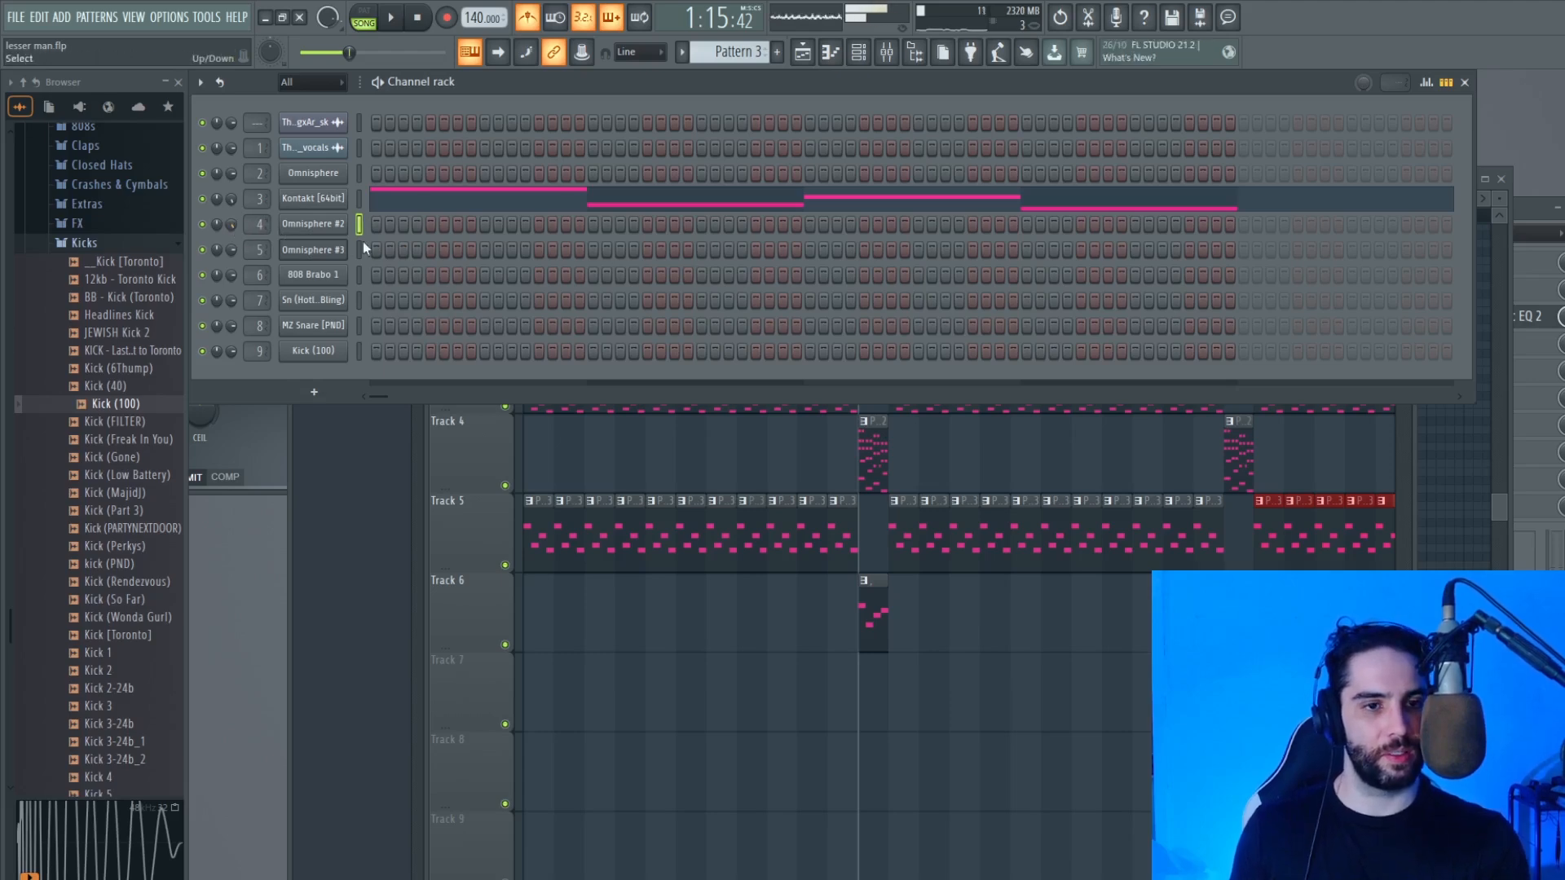
# Step: Audition the Omnisphere #2 and Omnisphere #3 channels with test notes
pyautogui.press('m')
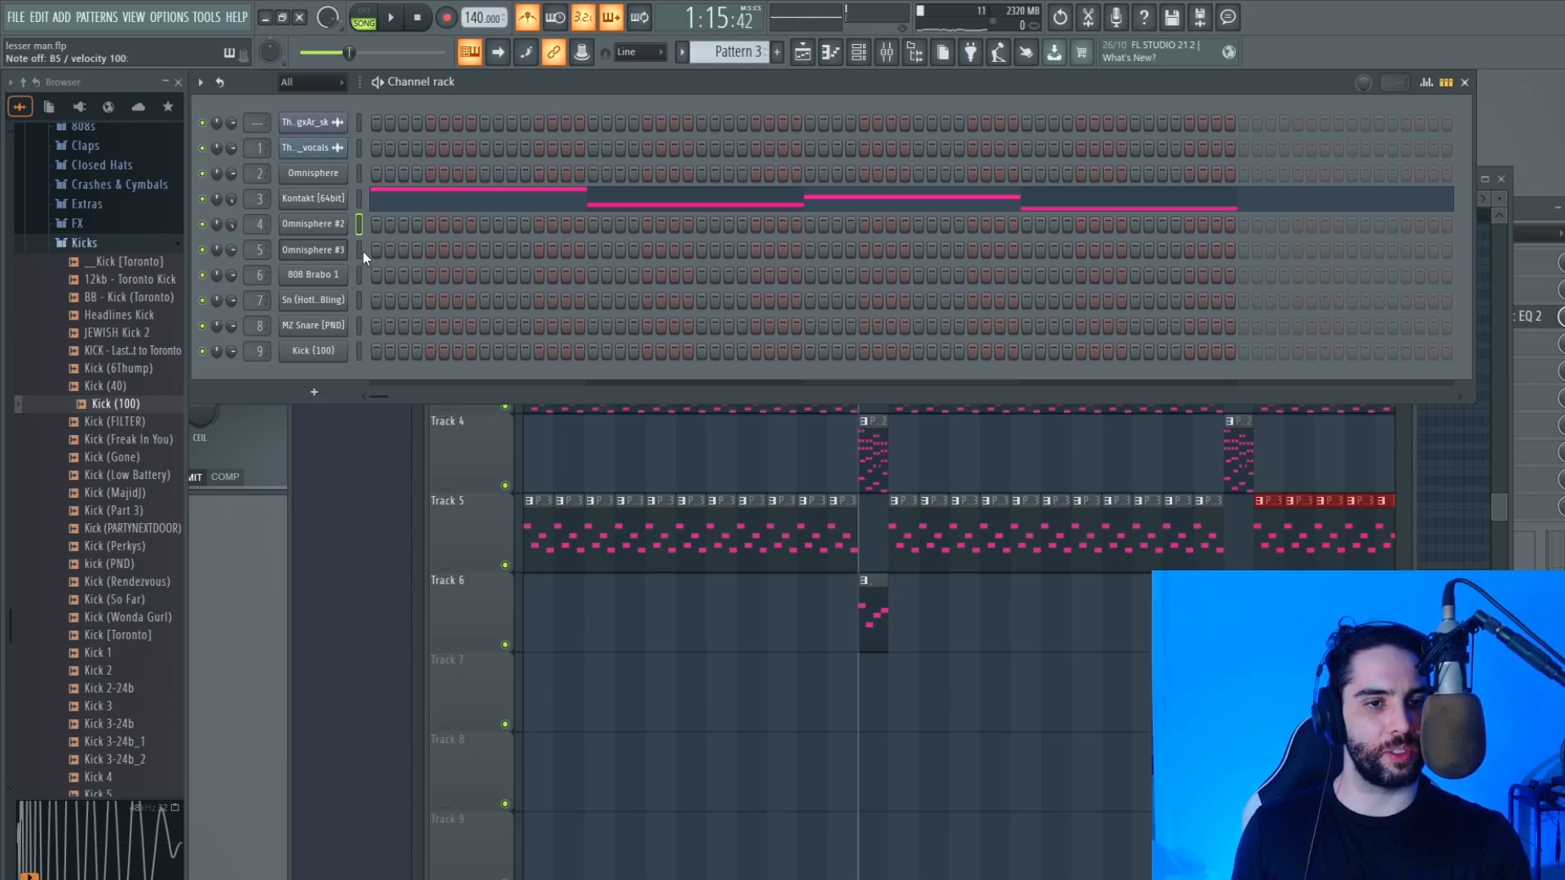
pyautogui.press('c')
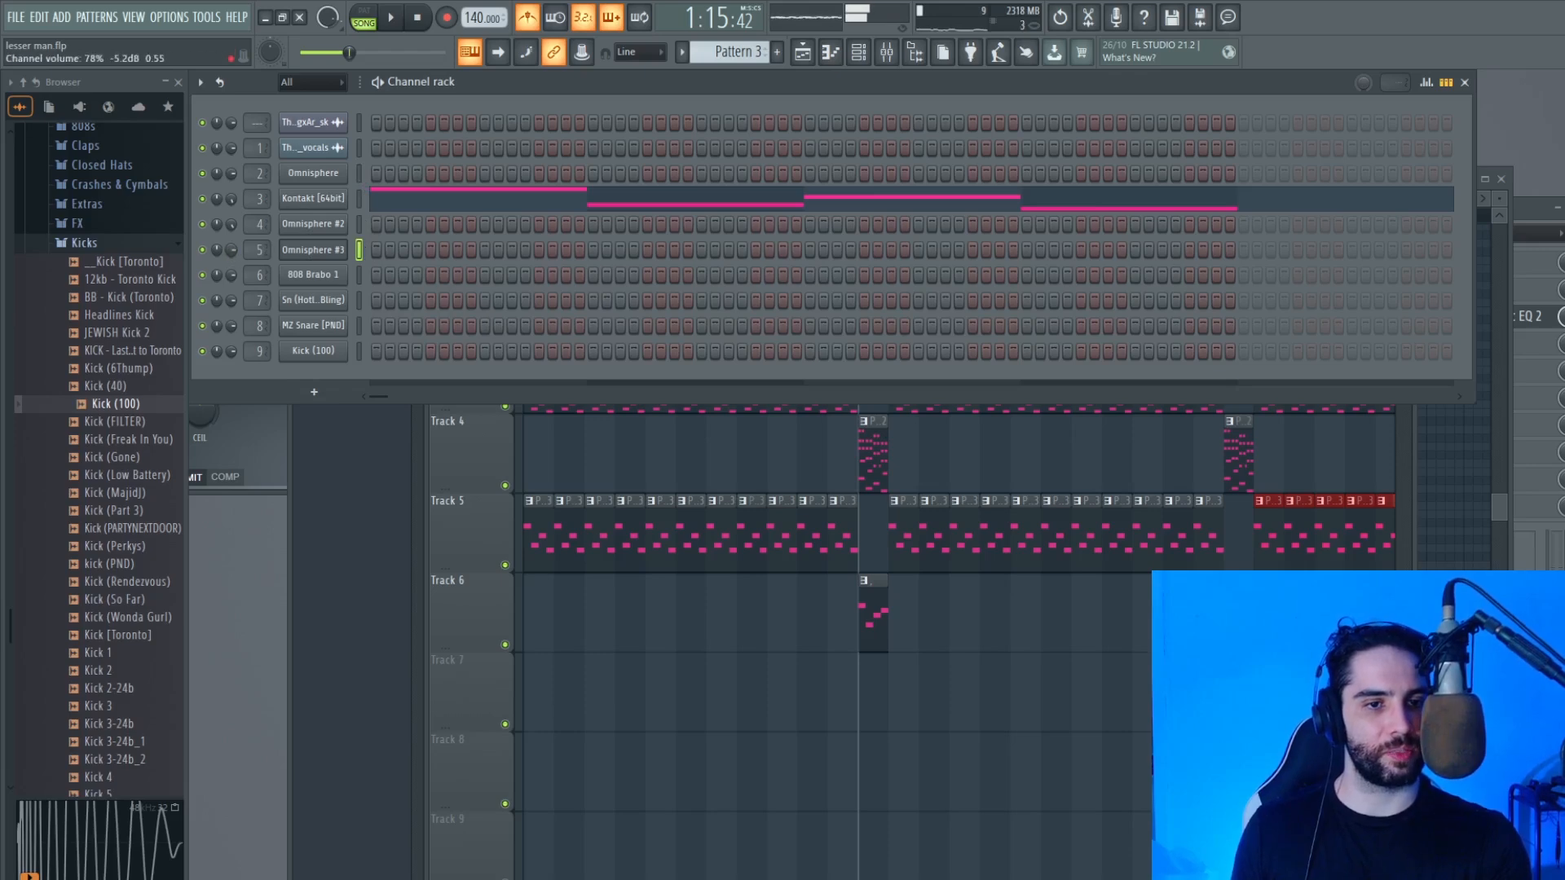
# Step: Copy the Omnisphere chord notes into a new pattern on the Omnisphere #2 channel and open them for editing
pyautogui.press('n')
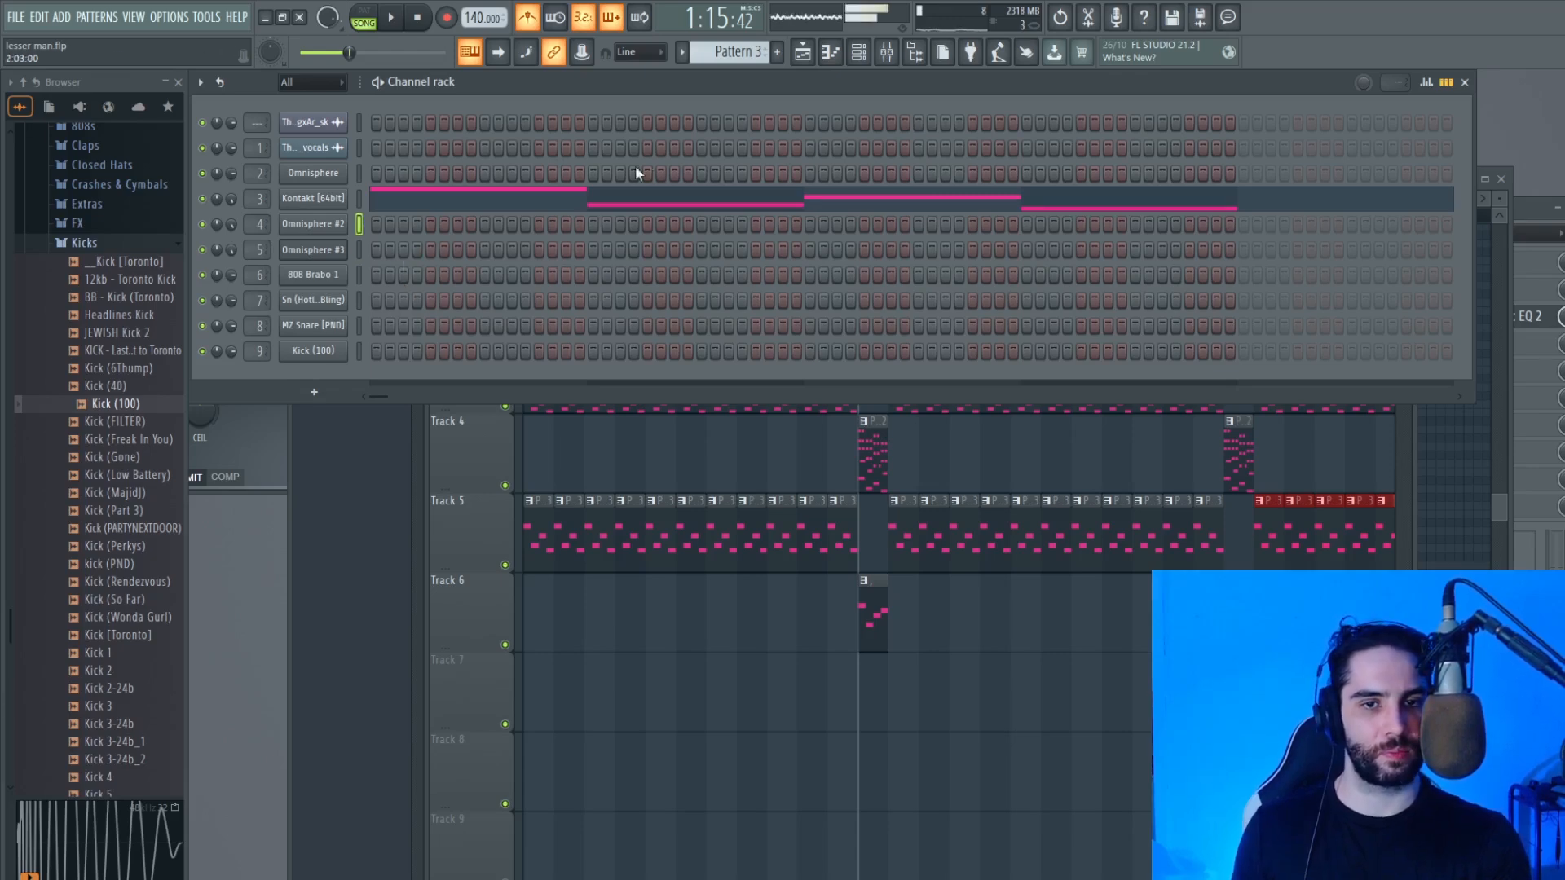
pyautogui.scroll(1, 727, 51)
pyautogui.click(362, 174)
pyautogui.click(776, 51)
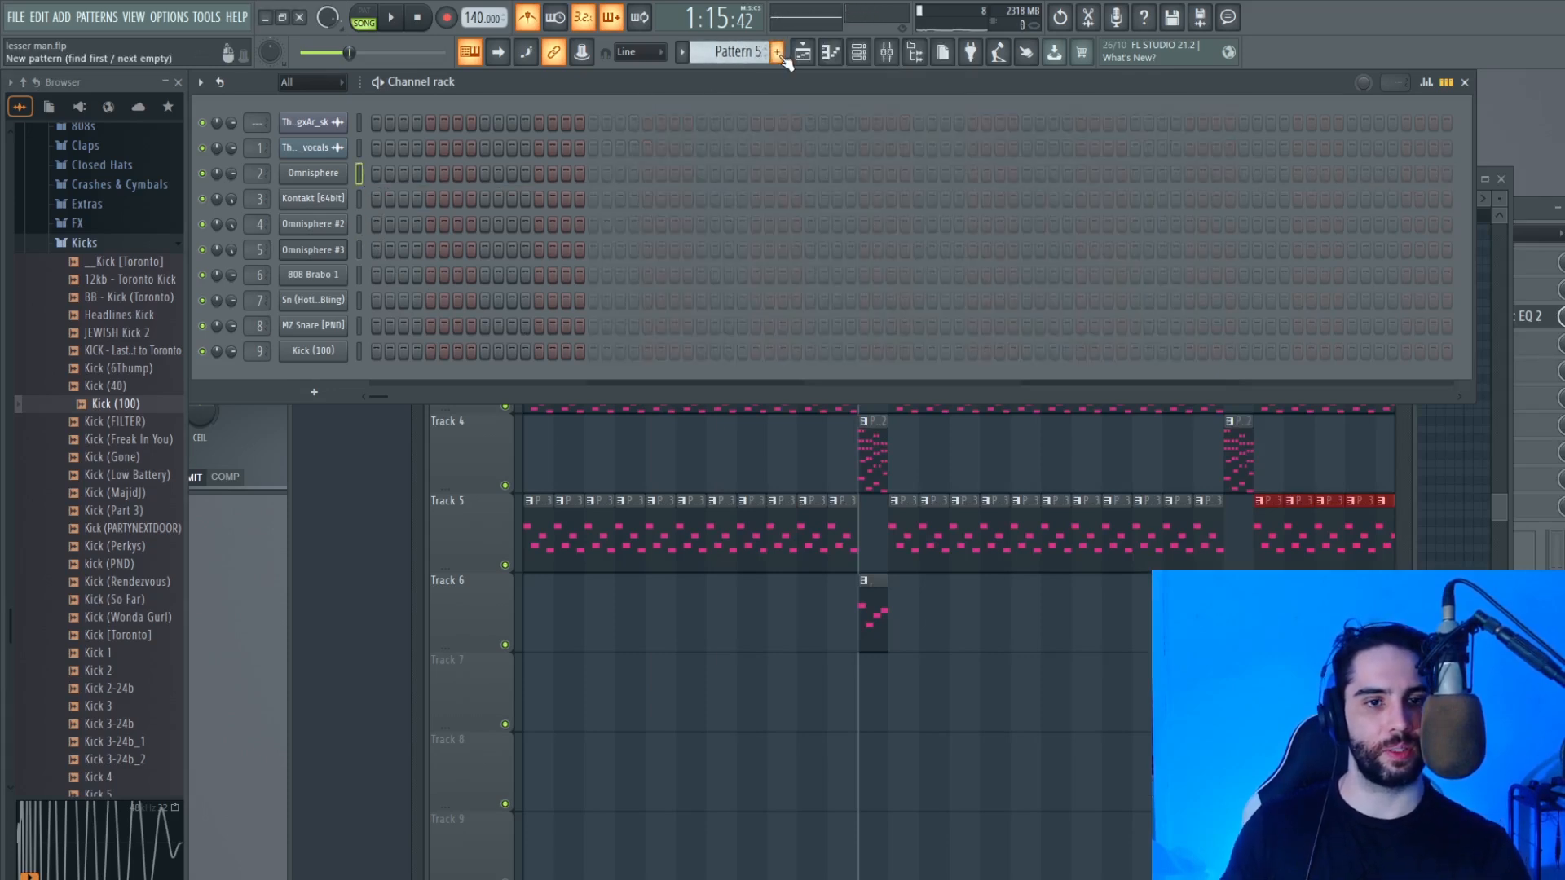
pyautogui.click(359, 224)
pyautogui.hotkey('ctrl', 'v')
pyautogui.click(489, 224)
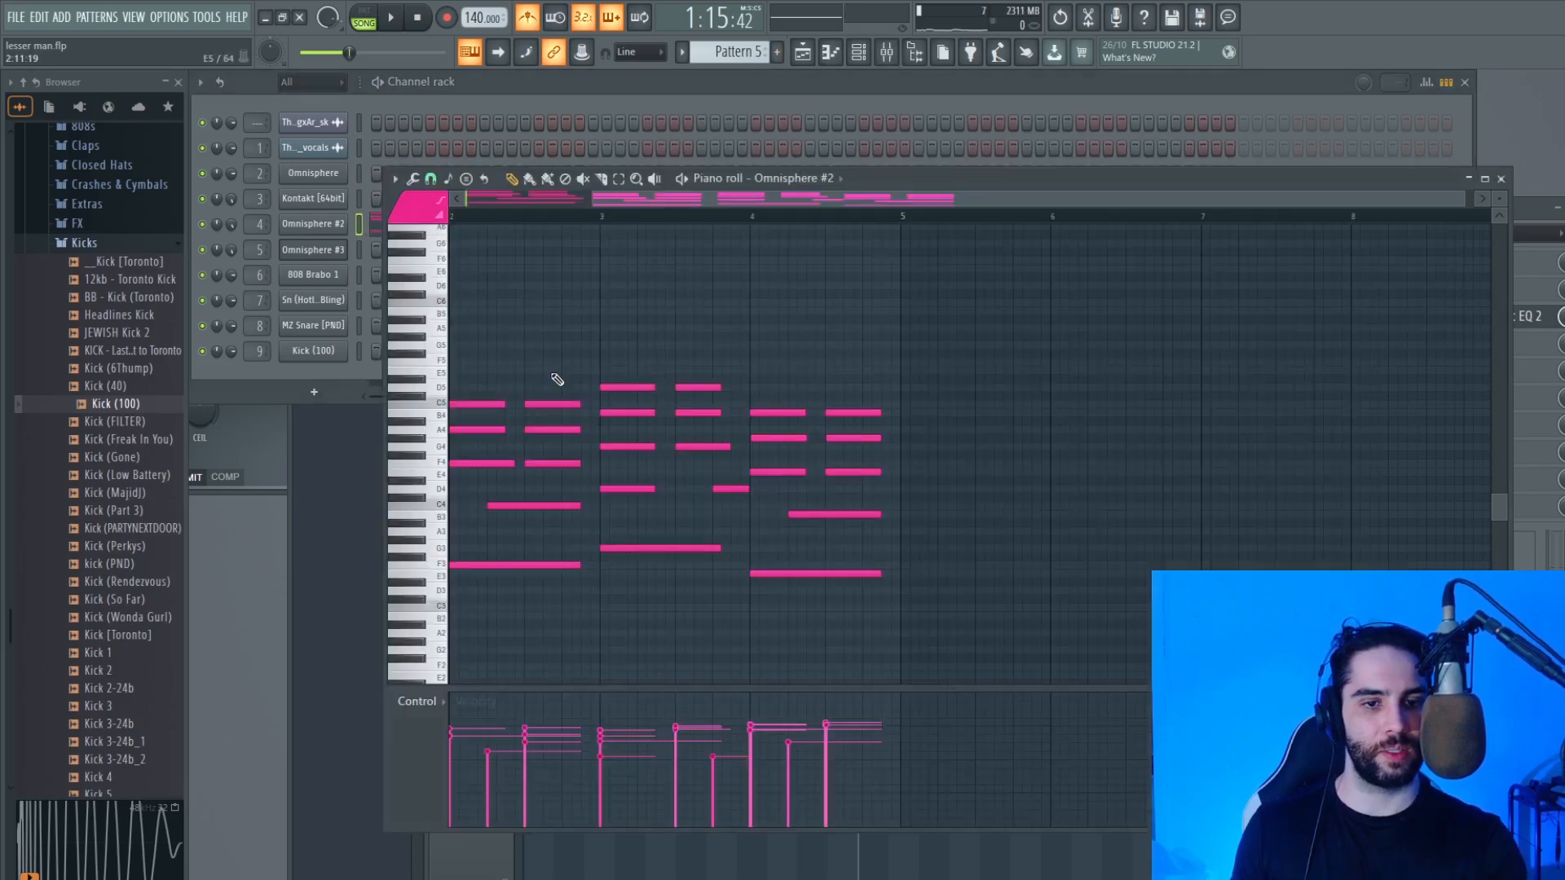
pyautogui.hscroll(-3, 603, 221)
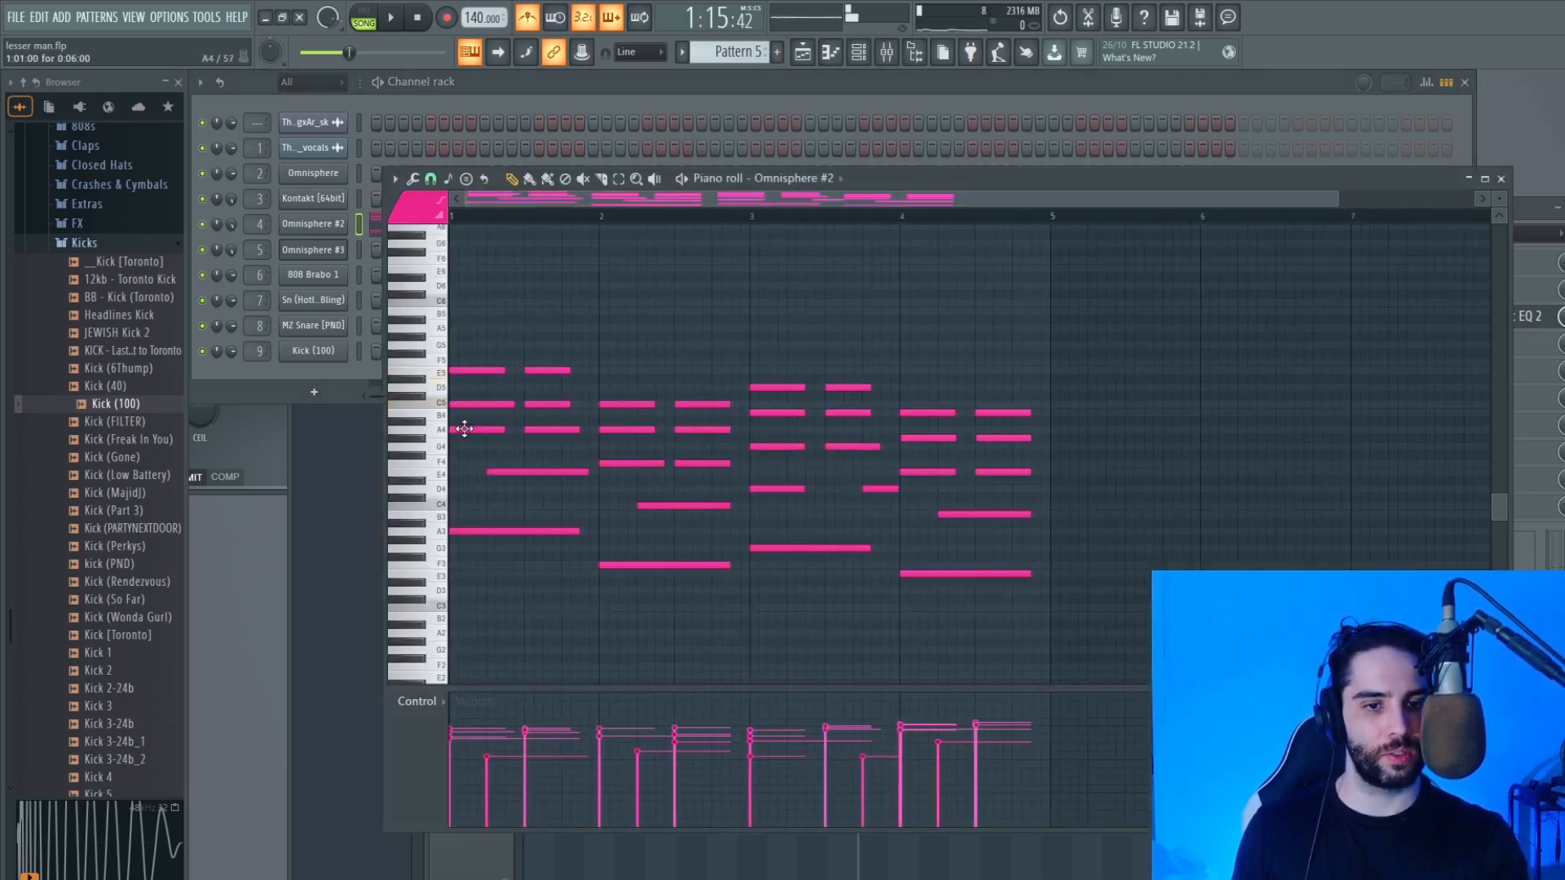
# Step: Reduce the bar 1 and 2 chords to single short stabs, deleting repeats and moving the E4 and C4 notes to their bar starts
pyautogui.moveTo(515, 470); pyautogui.dragTo(445, 474)
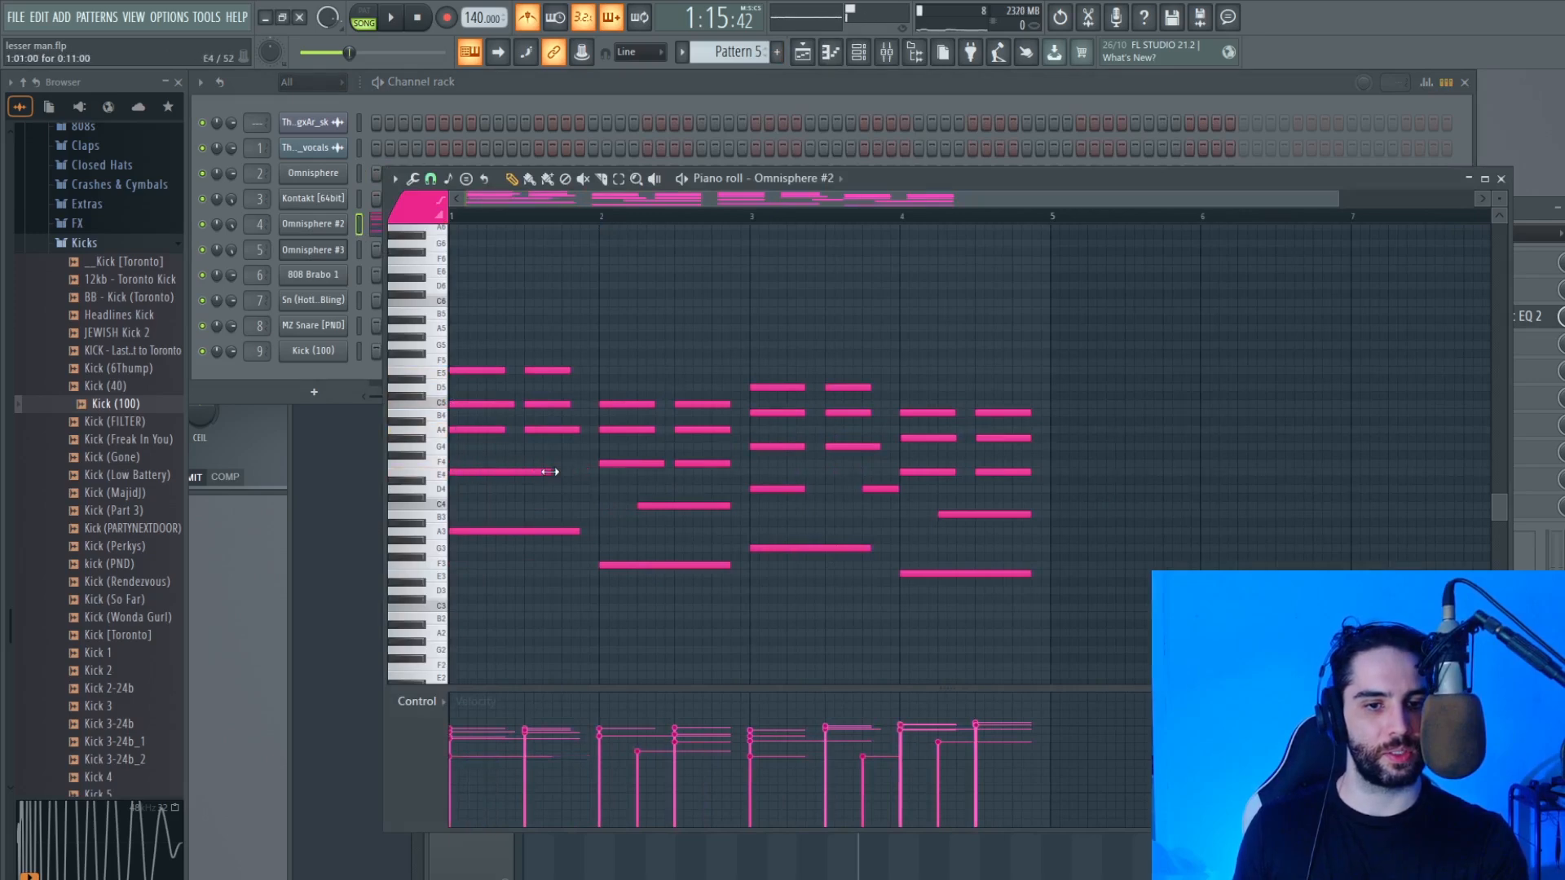
pyautogui.rightClick(539, 370)
pyautogui.rightClick(554, 404)
pyautogui.rightClick(569, 429)
pyautogui.moveTo(662, 505); pyautogui.dragTo(626, 506)
pyautogui.rightClick(703, 403)
pyautogui.rightClick(703, 430)
pyautogui.rightClick(703, 463)
# Step: Reduce the bar 3 and 4 chords to single short stabs, deleting repeats and moving the B3 note to the start of bar 4
pyautogui.rightClick(845, 387)
pyautogui.rightClick(852, 412)
pyautogui.rightClick(862, 447)
pyautogui.rightClick(876, 489)
pyautogui.rightClick(994, 412)
pyautogui.rightClick(994, 437)
pyautogui.rightClick(996, 471)
pyautogui.moveTo(975, 513); pyautogui.dragTo(939, 511)
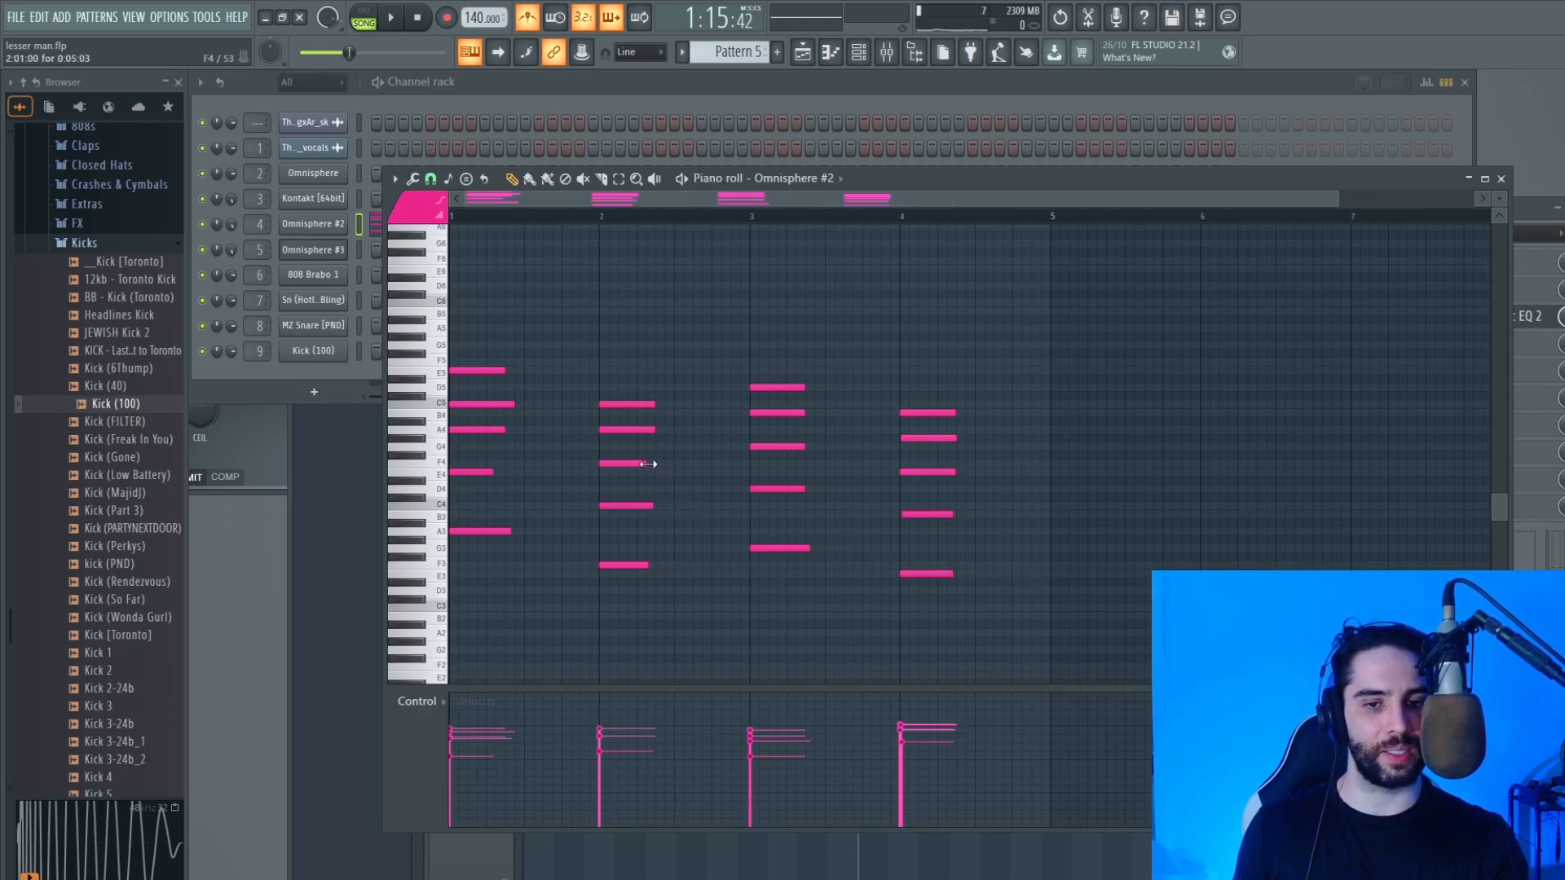
# Step: Raise and even out the velocities of the four Omnisphere #2 chords and audition the pattern on its own
pyautogui.moveTo(932, 728); pyautogui.dragTo(475, 719)
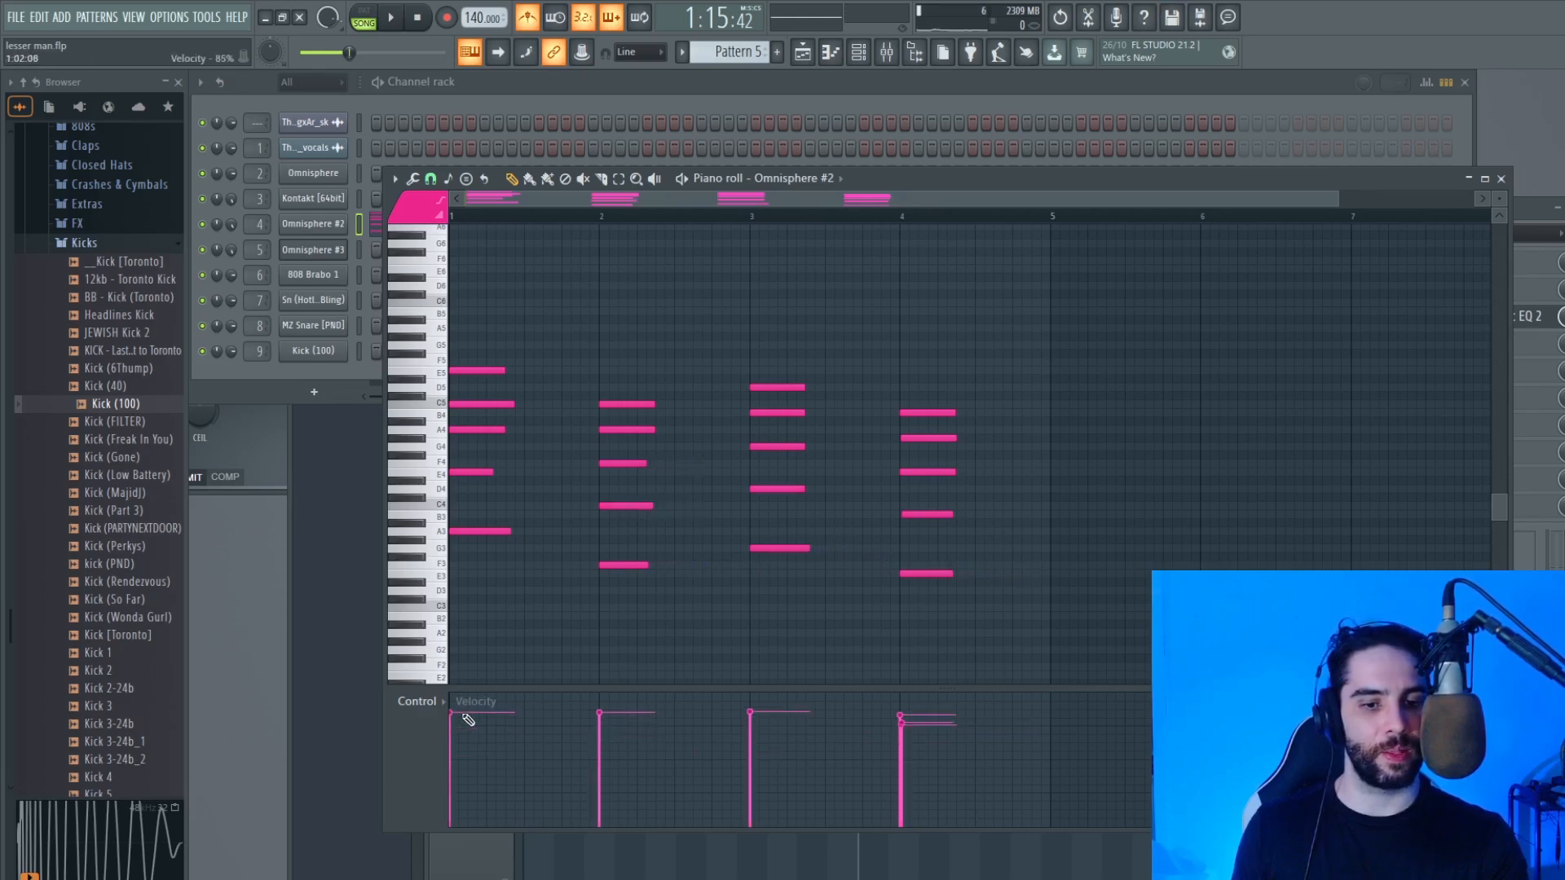
pyautogui.click(363, 11)
pyautogui.press('space')
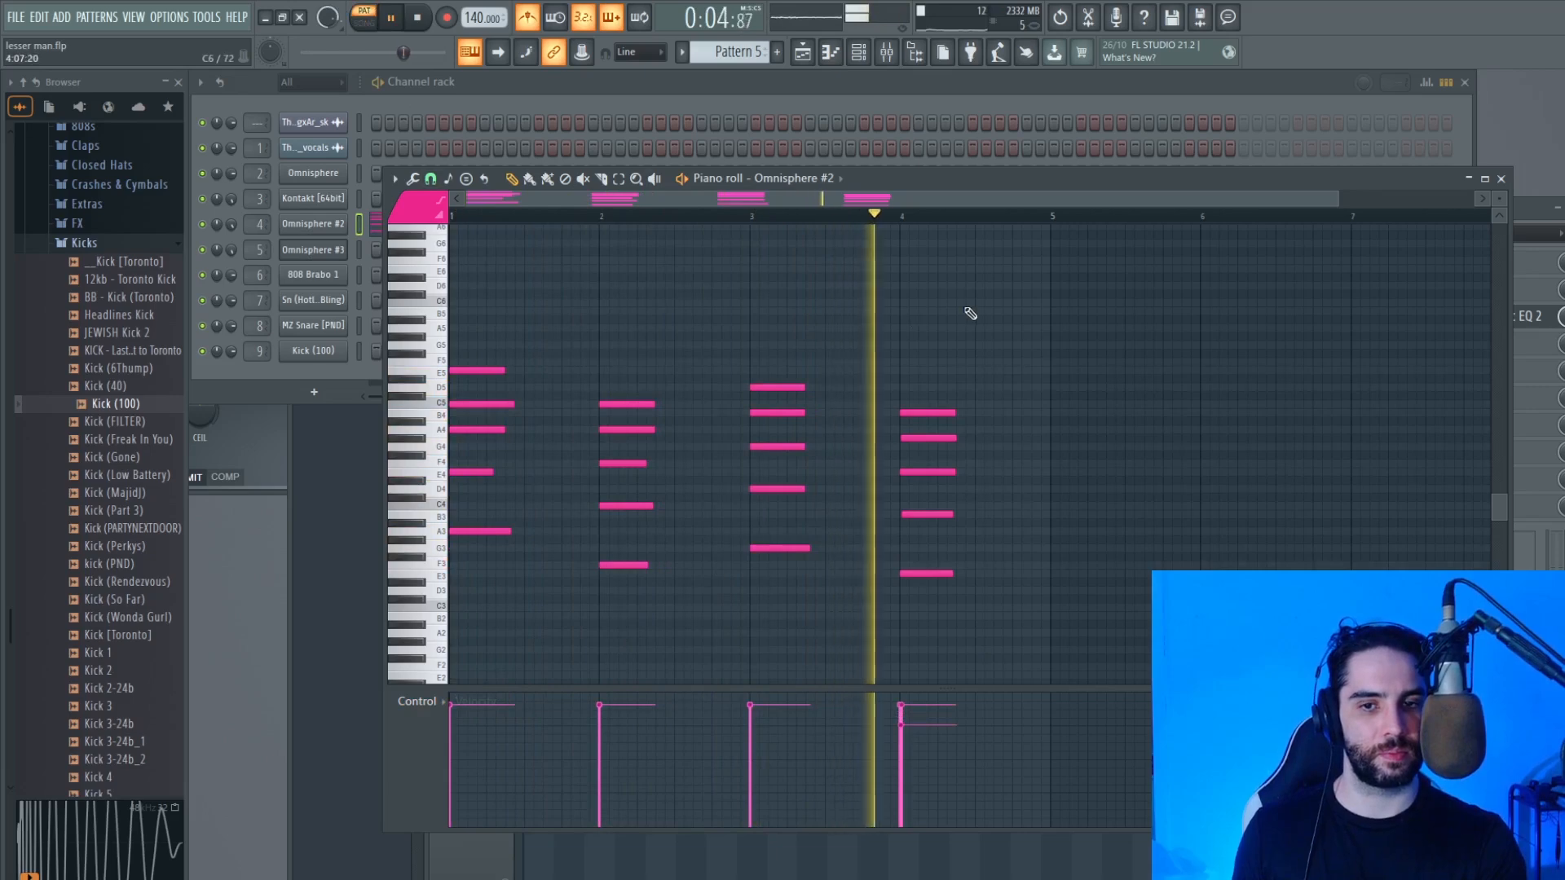
pyautogui.press('space')
# Step: Set the playlist's snap to Bar
pyautogui.click(802, 51)
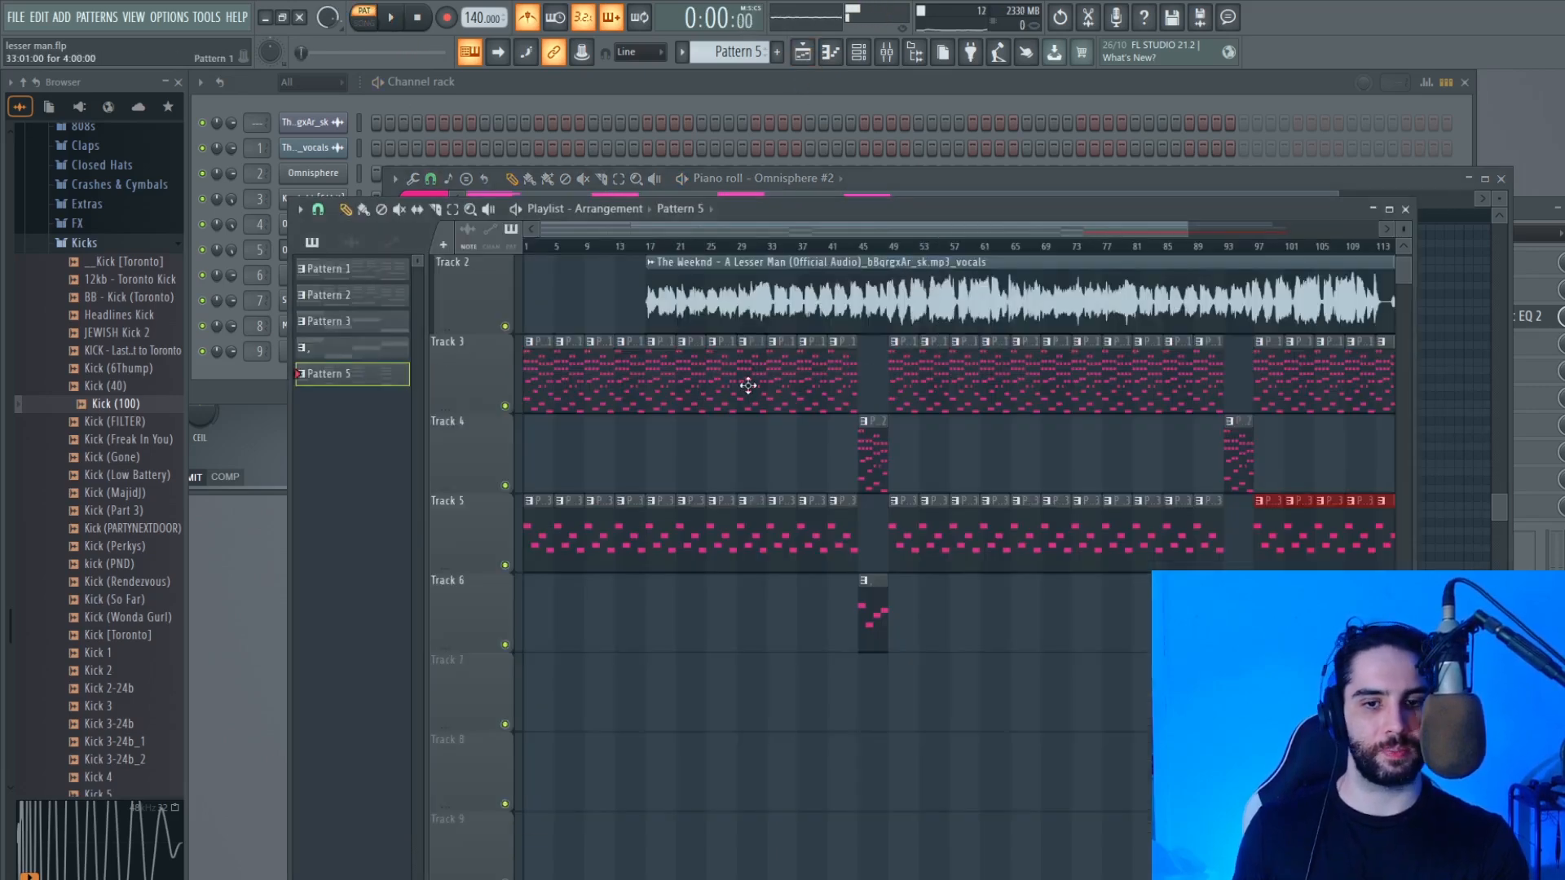
pyautogui.click(319, 211)
pyautogui.click(342, 458)
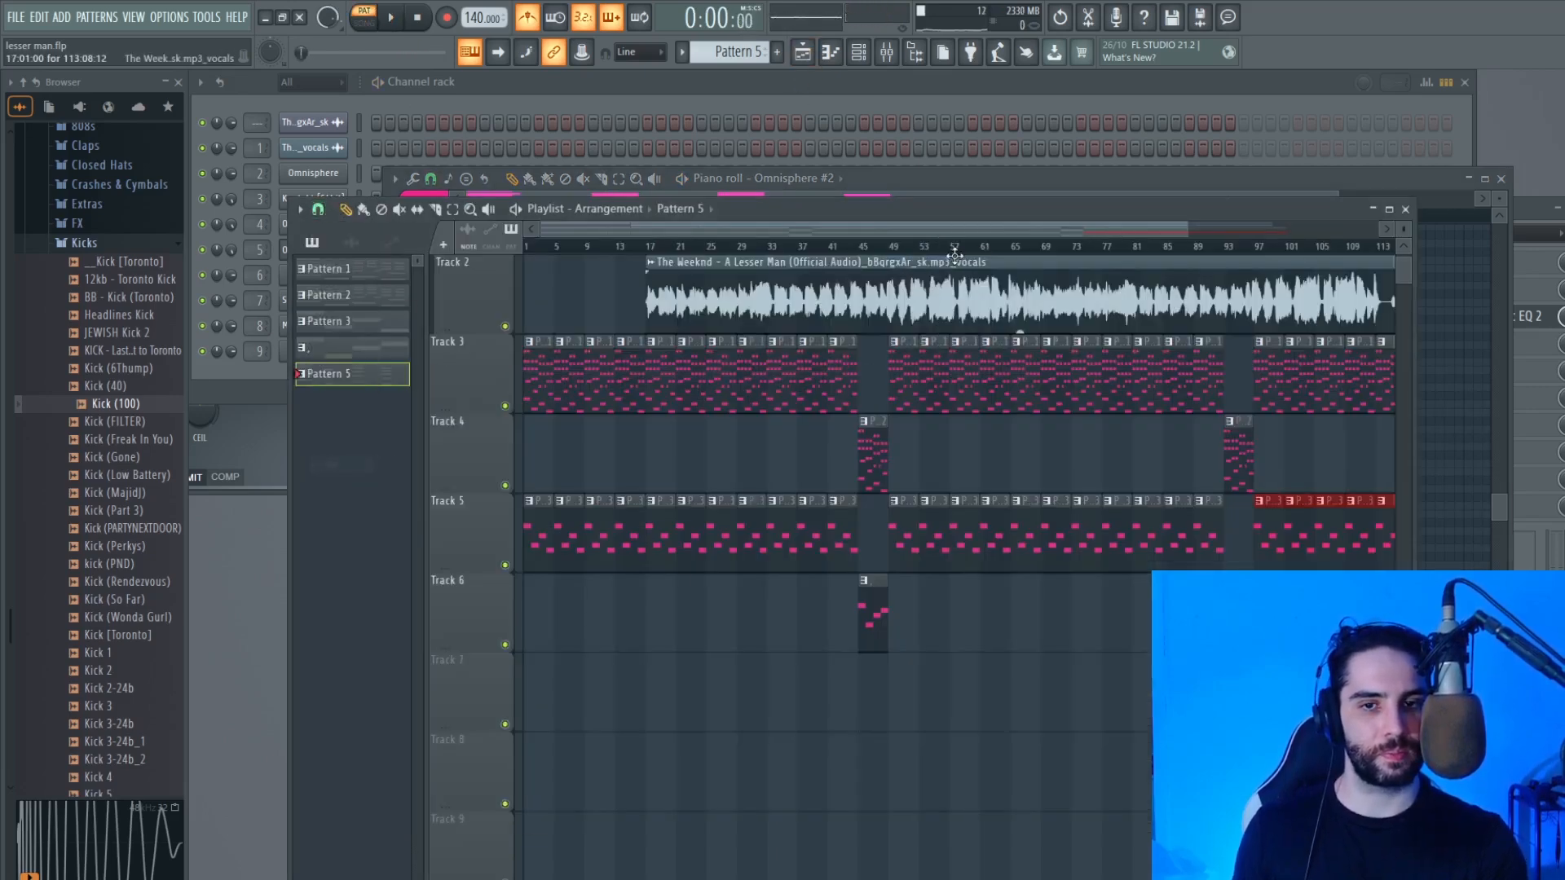
# Step: Lower the D5 note of Omnisphere #2's bar 3 chord to D3 and audition the pattern
pyautogui.press('F6')
pyautogui.click(680, 228)
pyautogui.press('space')
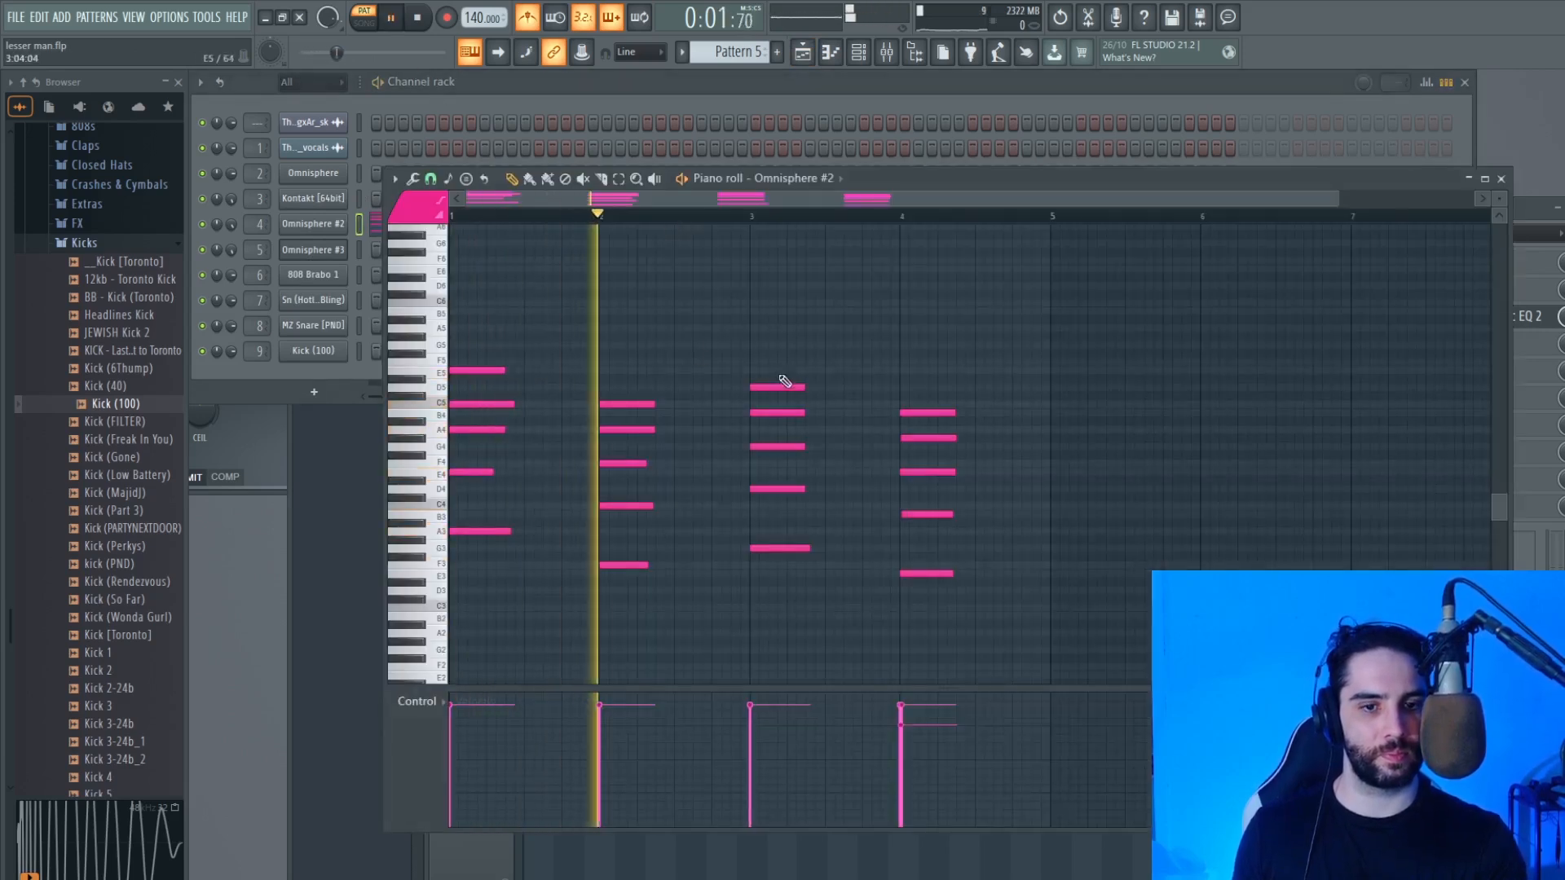
pyautogui.press('space')
pyautogui.moveTo(769, 387); pyautogui.dragTo(768, 591)
pyautogui.press('space')
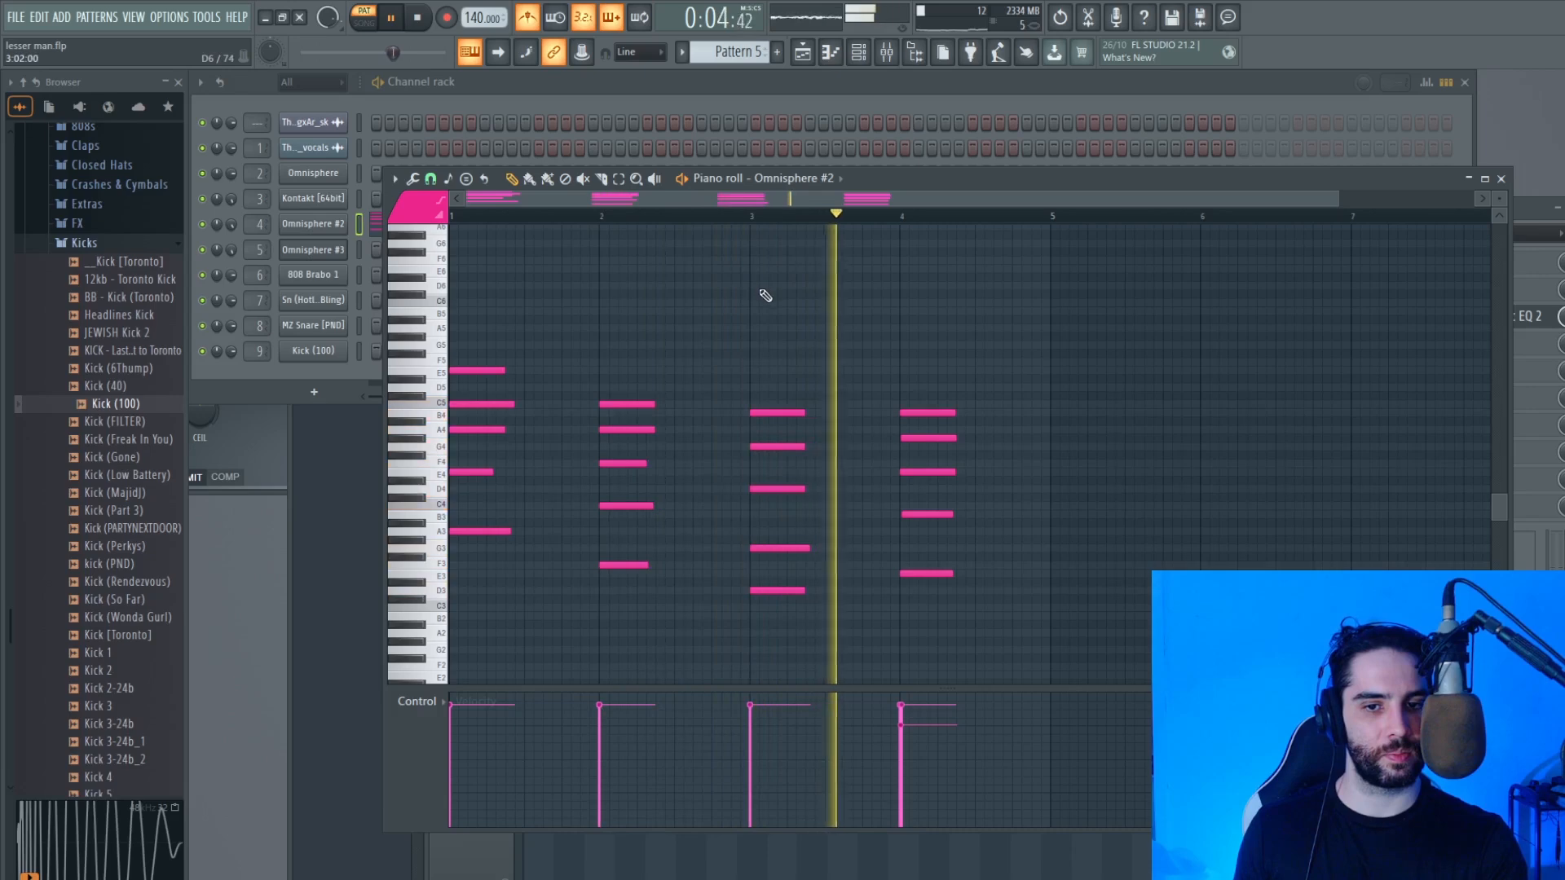
pyautogui.press('space')
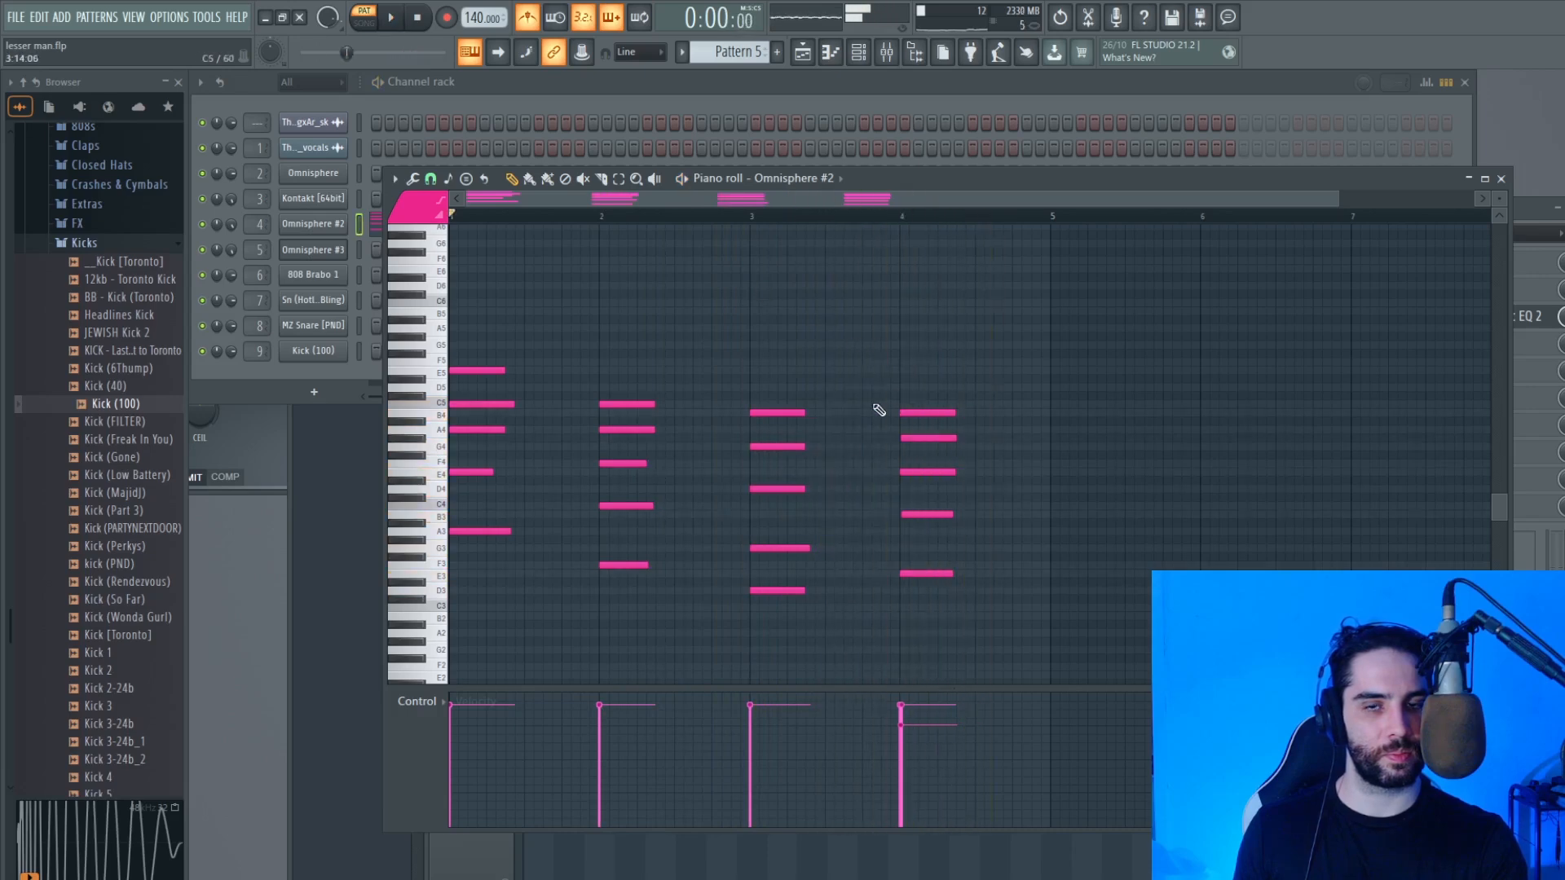
# Step: Lower both D5 notes in bar 3 of Pattern 1's Omnisphere chords to D3 and audition the result
pyautogui.press('F7')
pyautogui.press('F5')
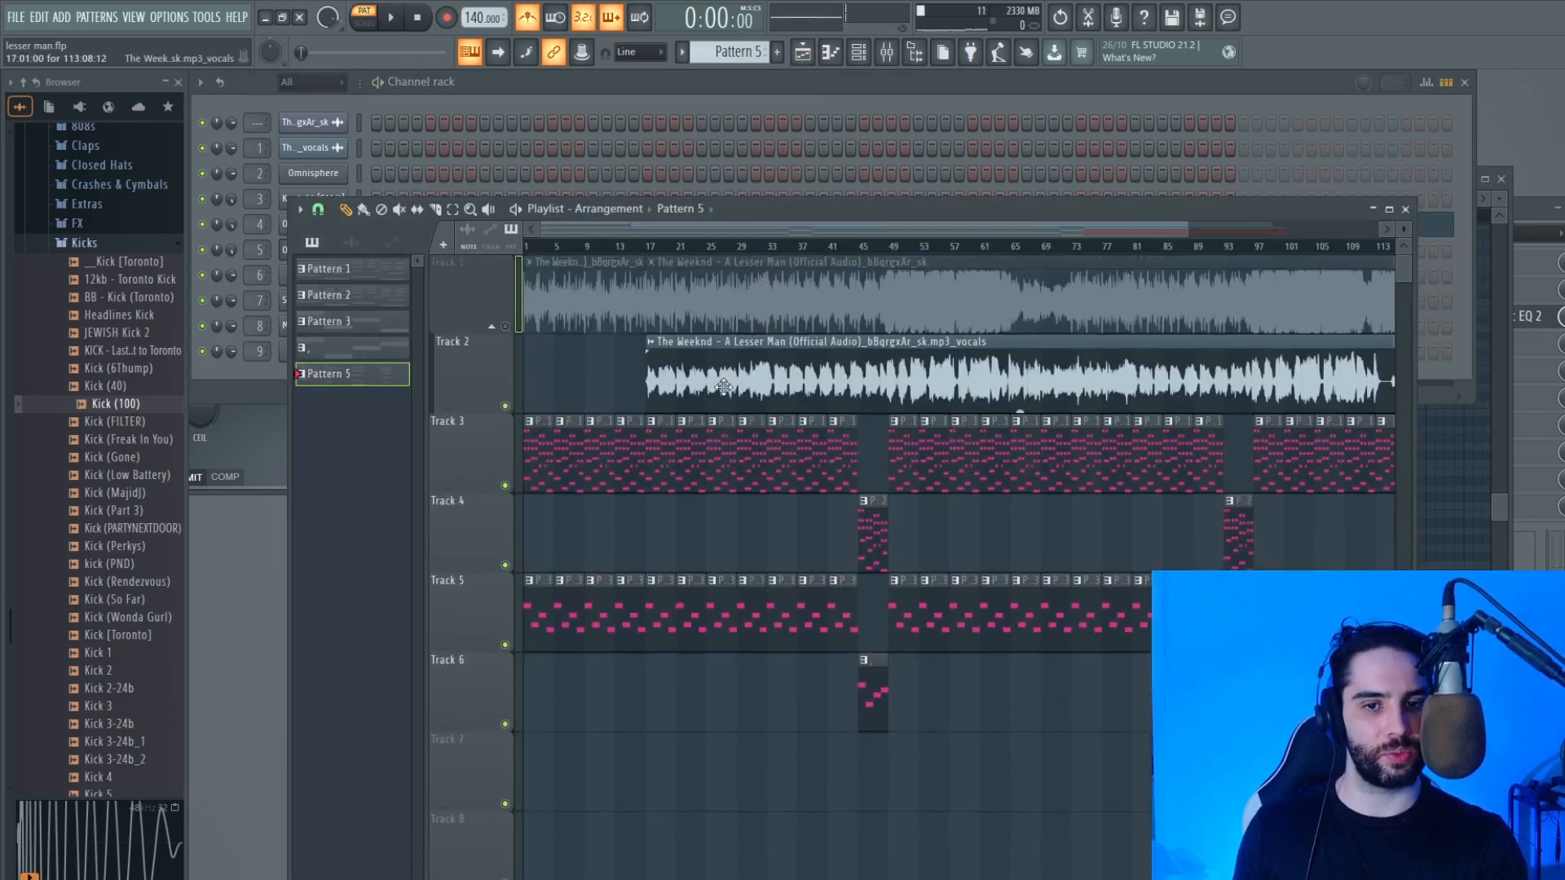
pyautogui.doubleClick(653, 443)
pyautogui.moveTo(770, 196); pyautogui.dragTo(421, 219)
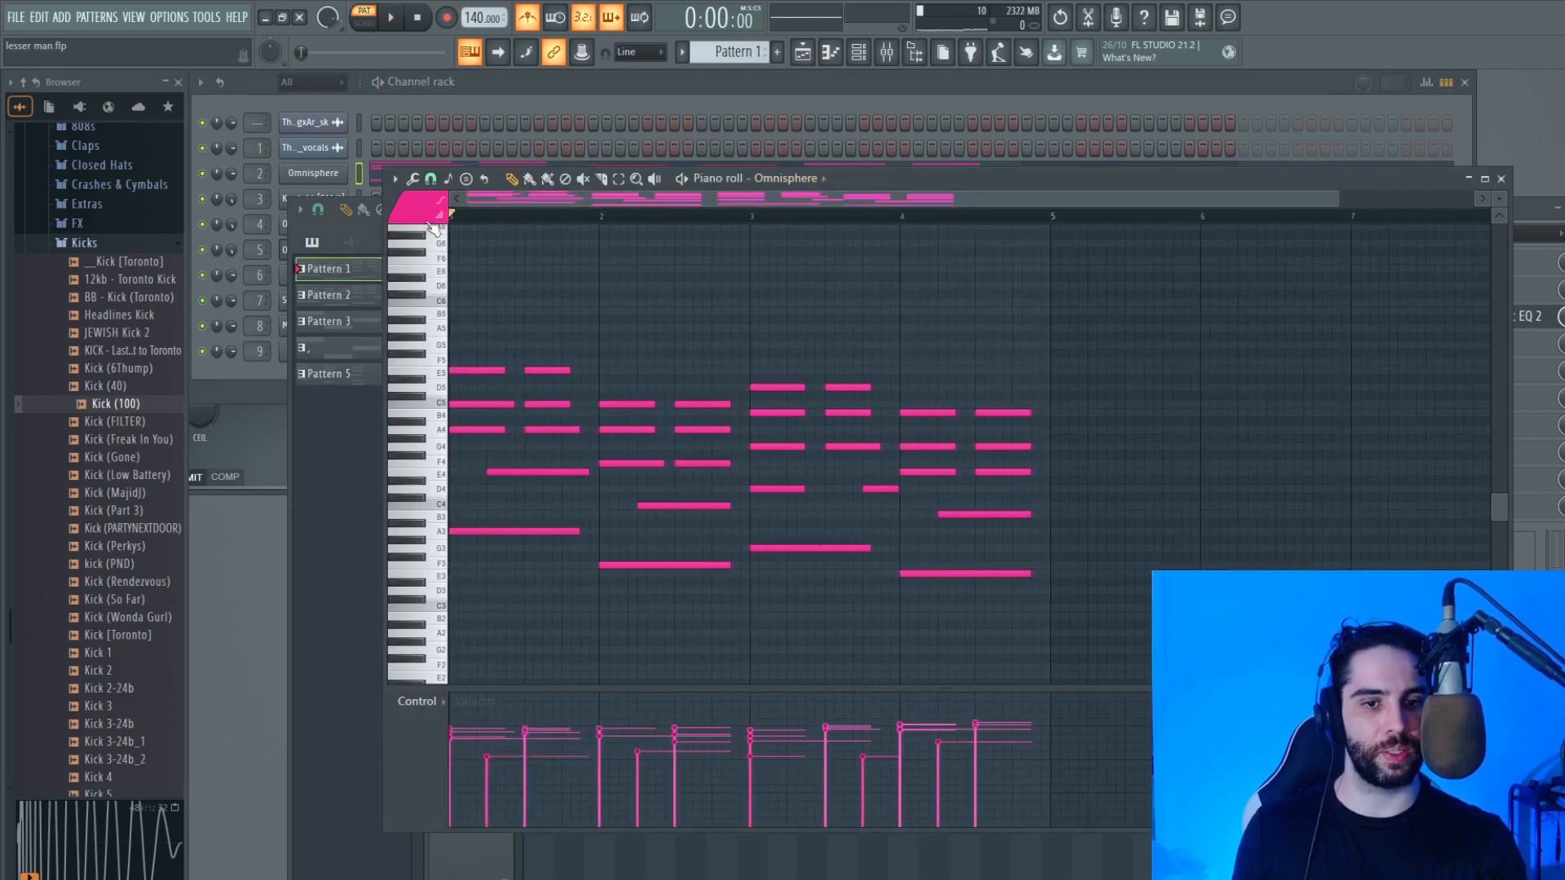
pyautogui.moveTo(766, 390); pyautogui.dragTo(765, 599)
pyautogui.moveTo(848, 388); pyautogui.dragTo(848, 593)
pyautogui.press('space')
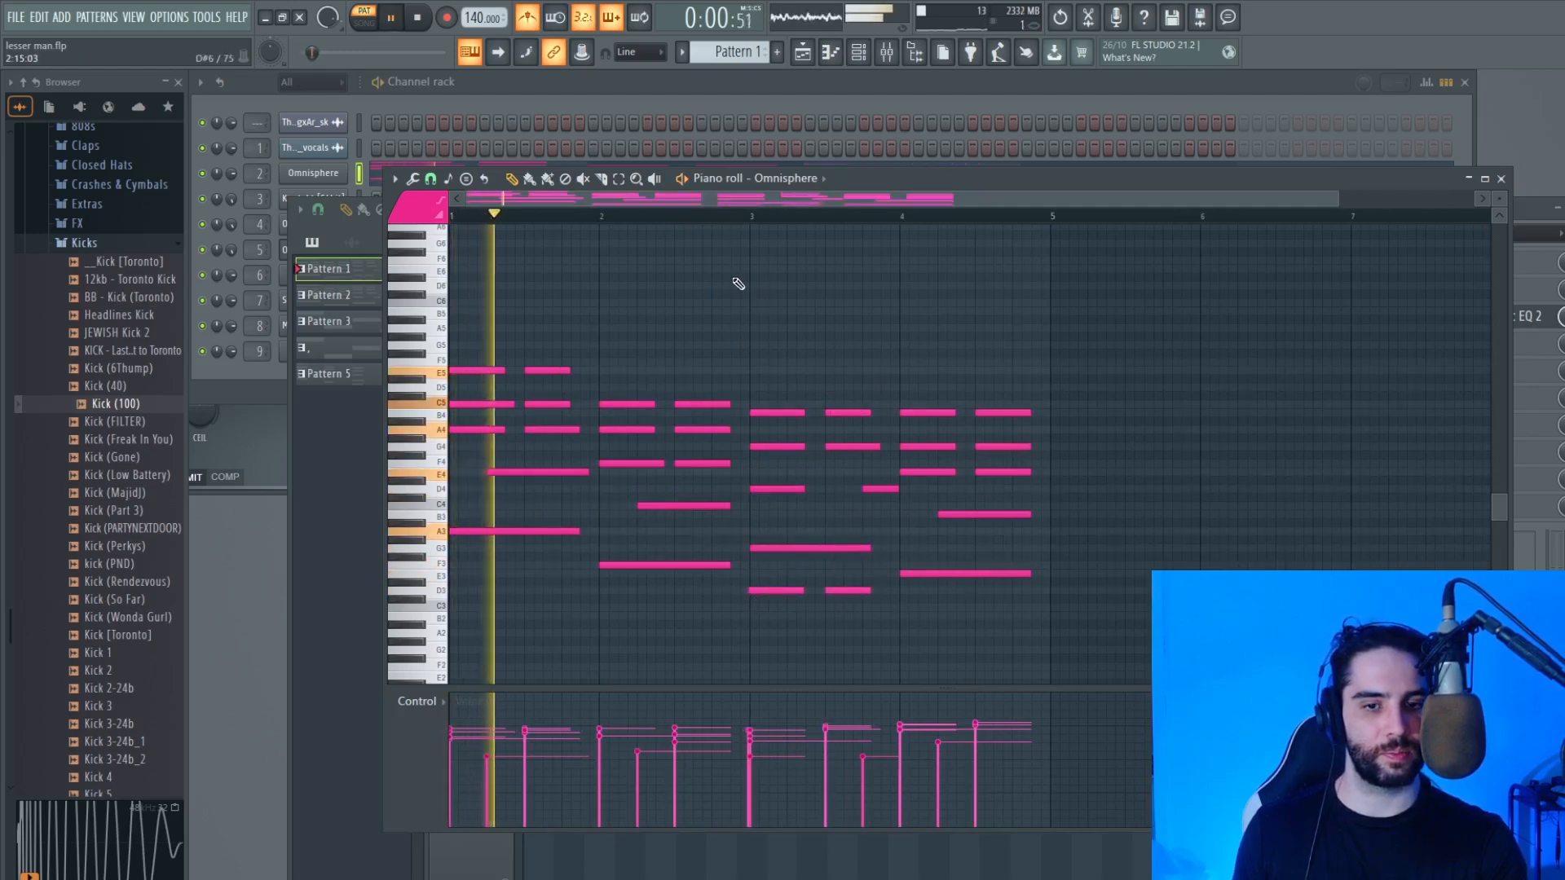
# Step: Quantize Pattern 1's Omnisphere notes
pyautogui.click(412, 178)
pyautogui.click(449, 303)
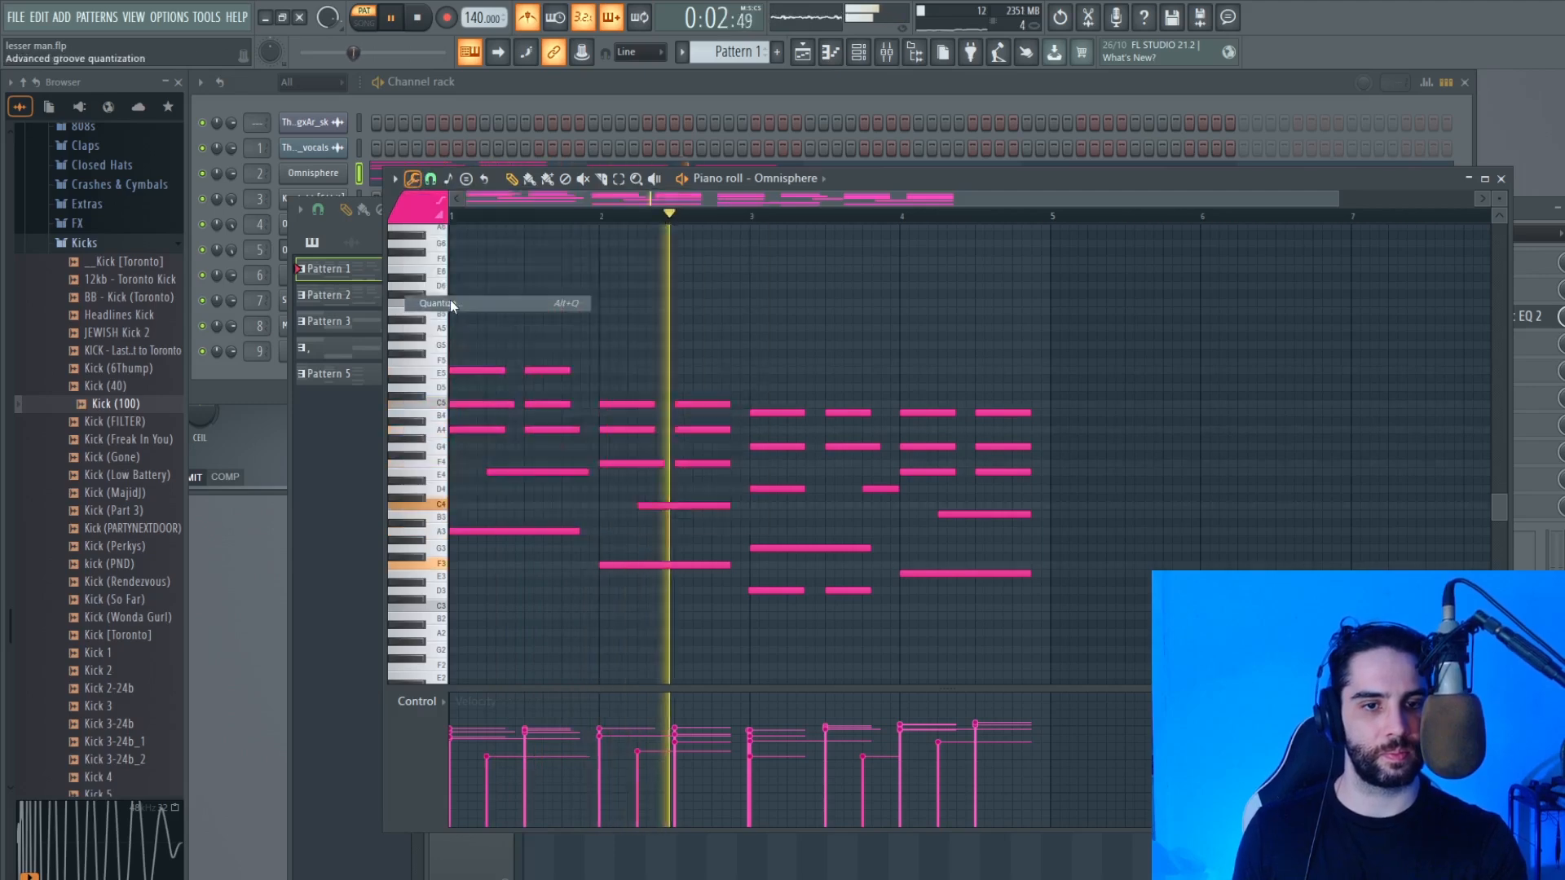
pyautogui.press('Return')
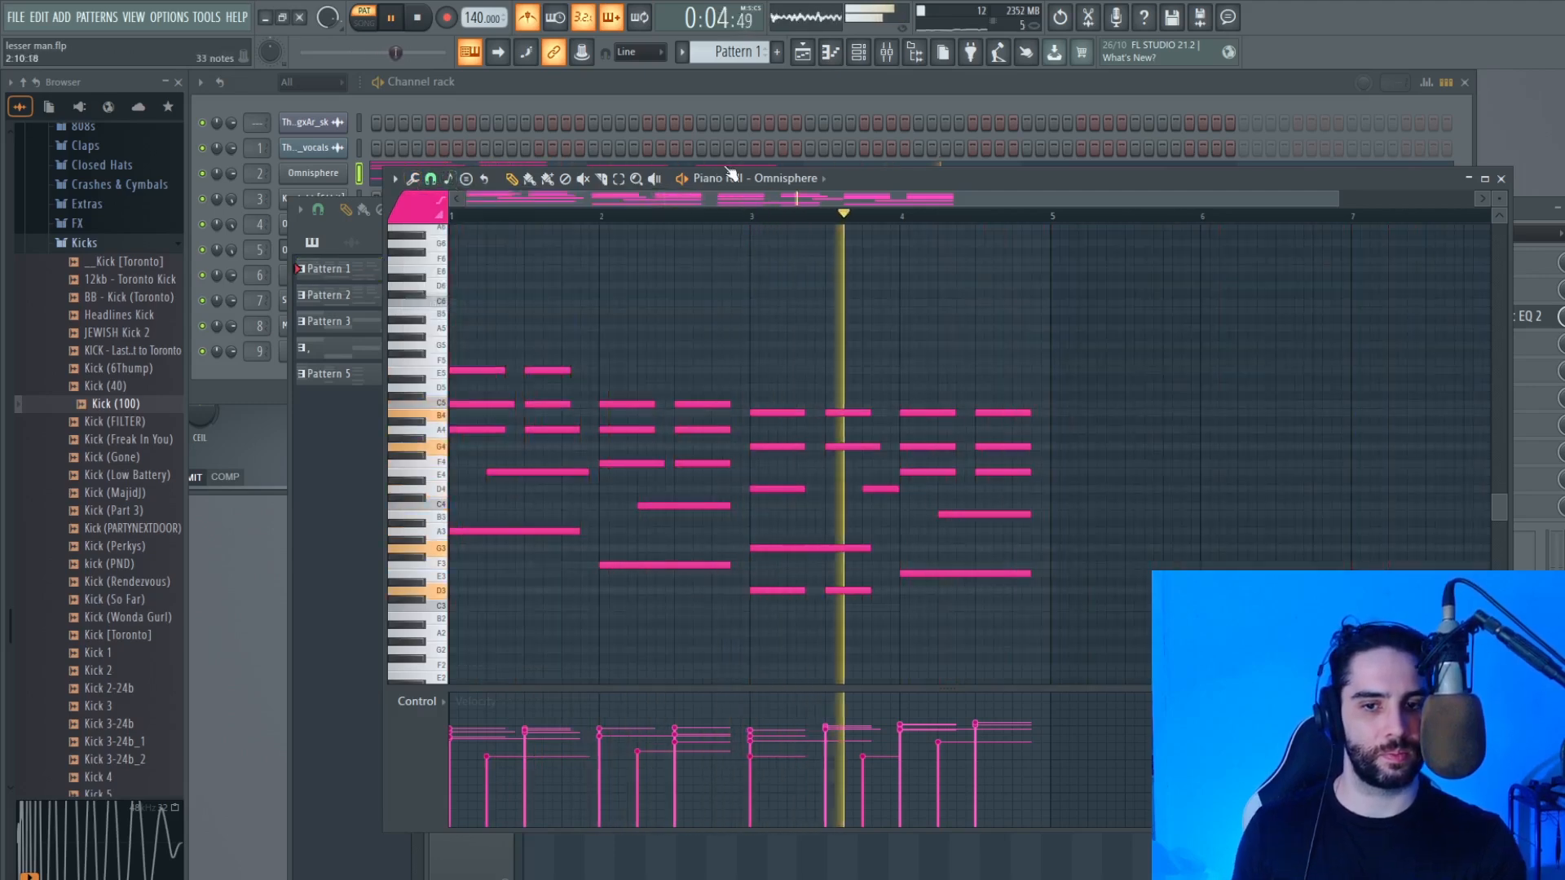
# Step: Copy Pattern 5's Omnisphere #2 chords into a new pattern on the Omnisphere #3 channel and open its notes
pyautogui.click(806, 54)
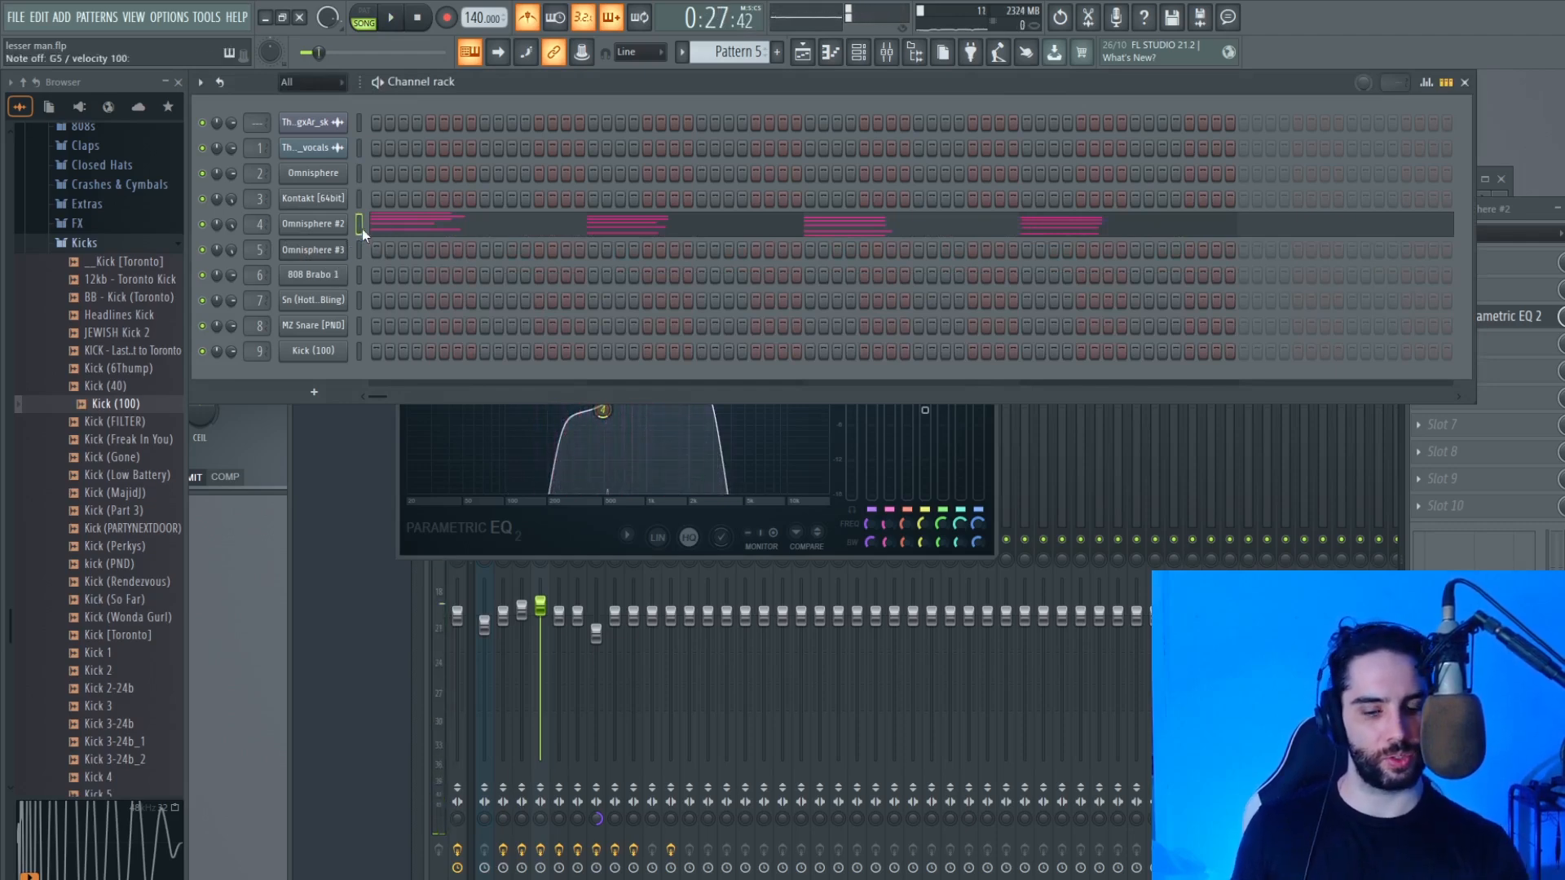
pyautogui.click(777, 52)
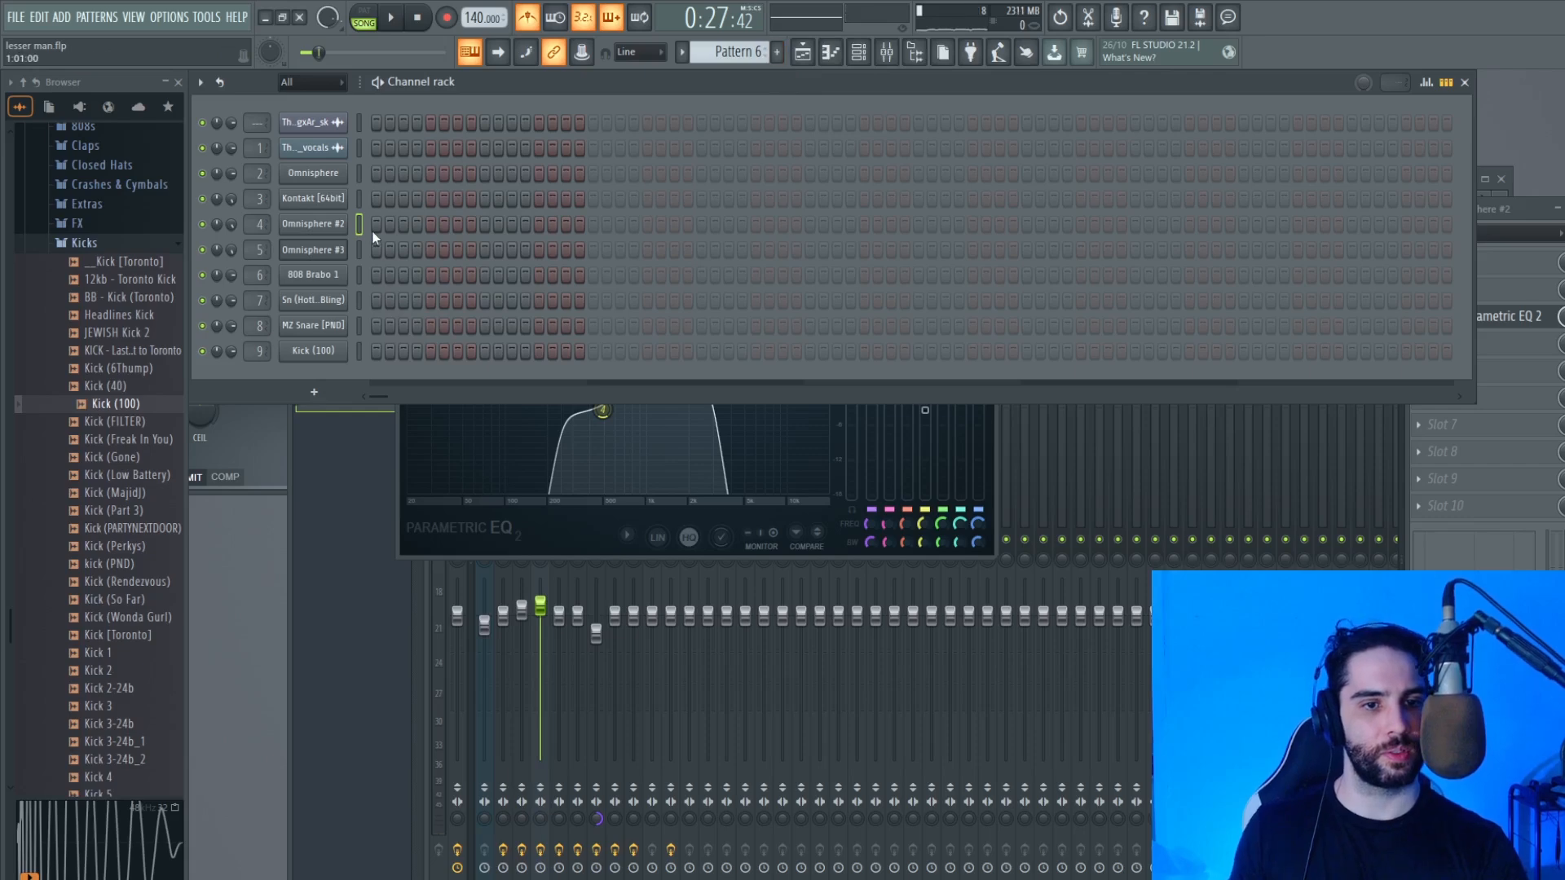
pyautogui.hotkey('ctrl', 'v')
pyautogui.click(455, 256)
# Step: Quantize the Omnisphere #3 chord notes and apply Quick legato so each chord fills its whole bar
pyautogui.click(429, 205)
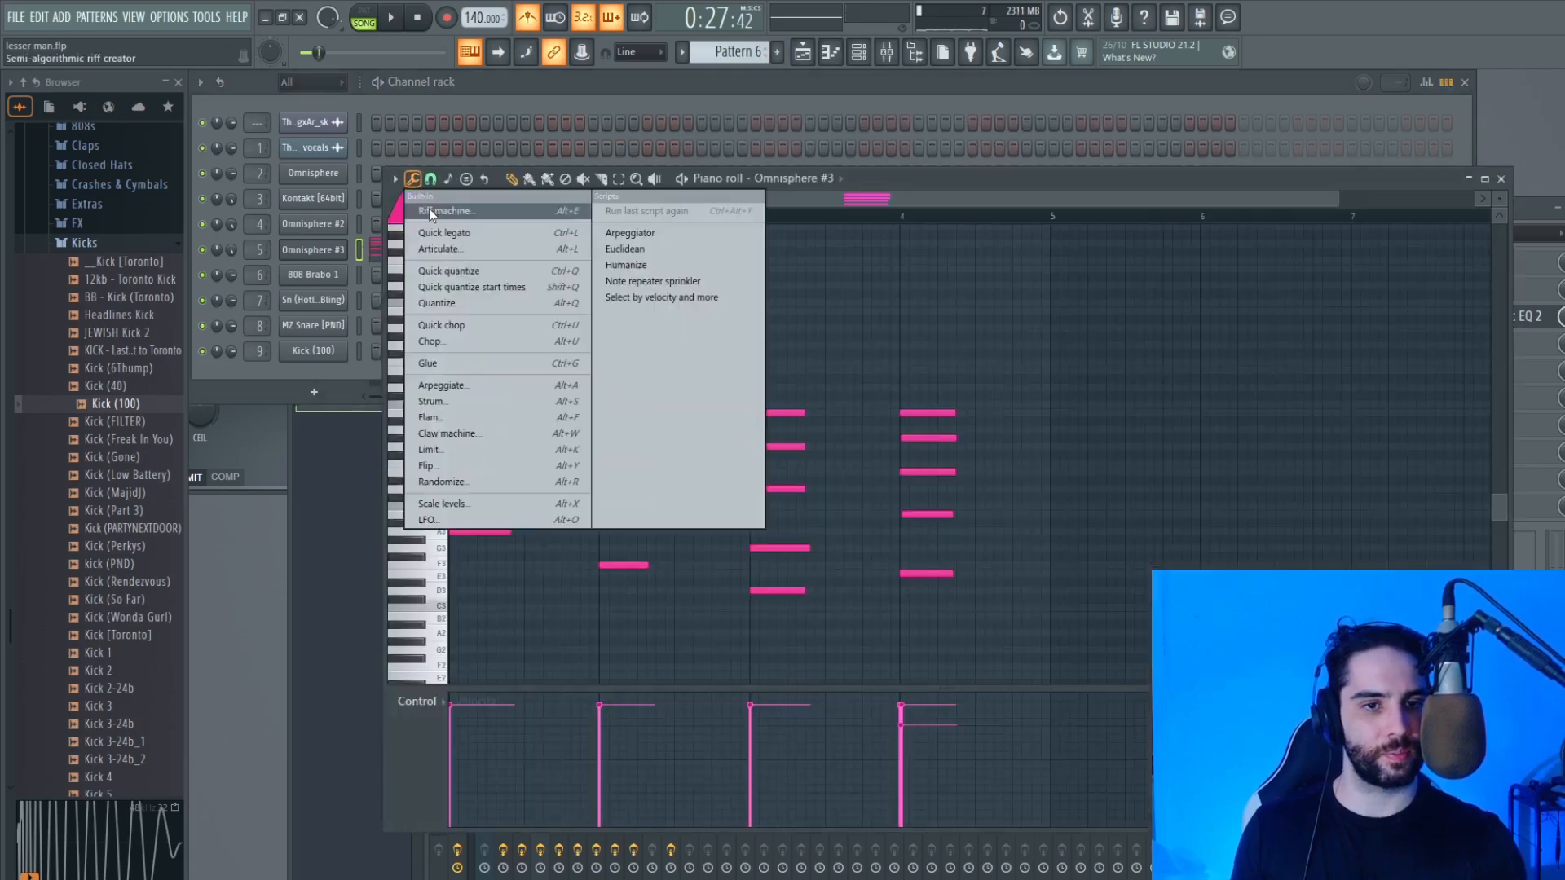
pyautogui.click(432, 234)
pyautogui.click(427, 217)
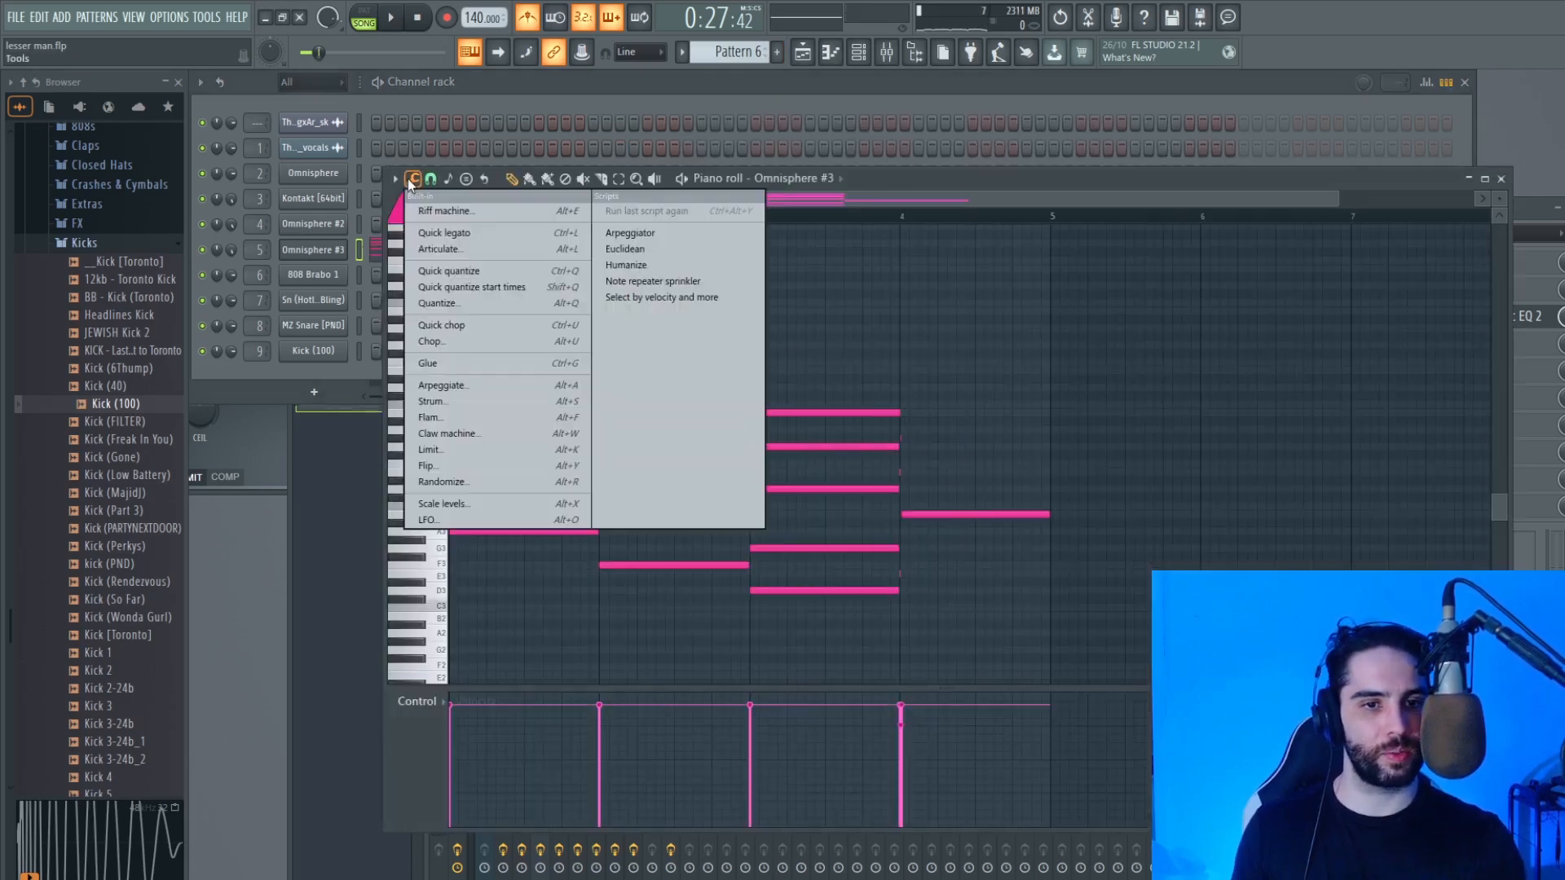
pyautogui.click(469, 300)
pyautogui.press('Return')
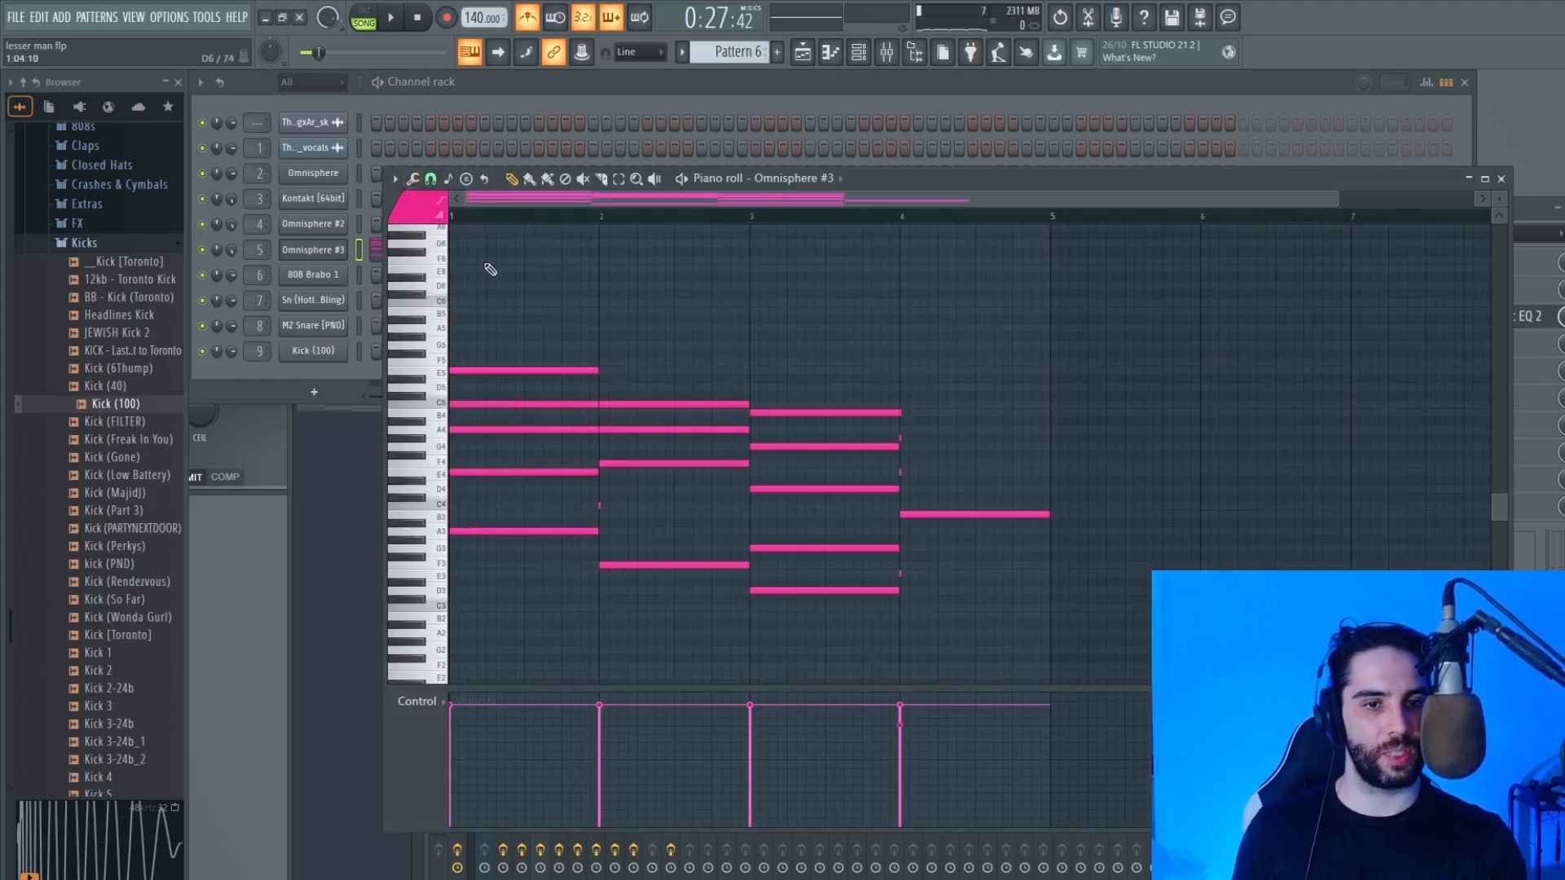
pyautogui.click(431, 180)
pyautogui.click(416, 181)
pyautogui.click(441, 233)
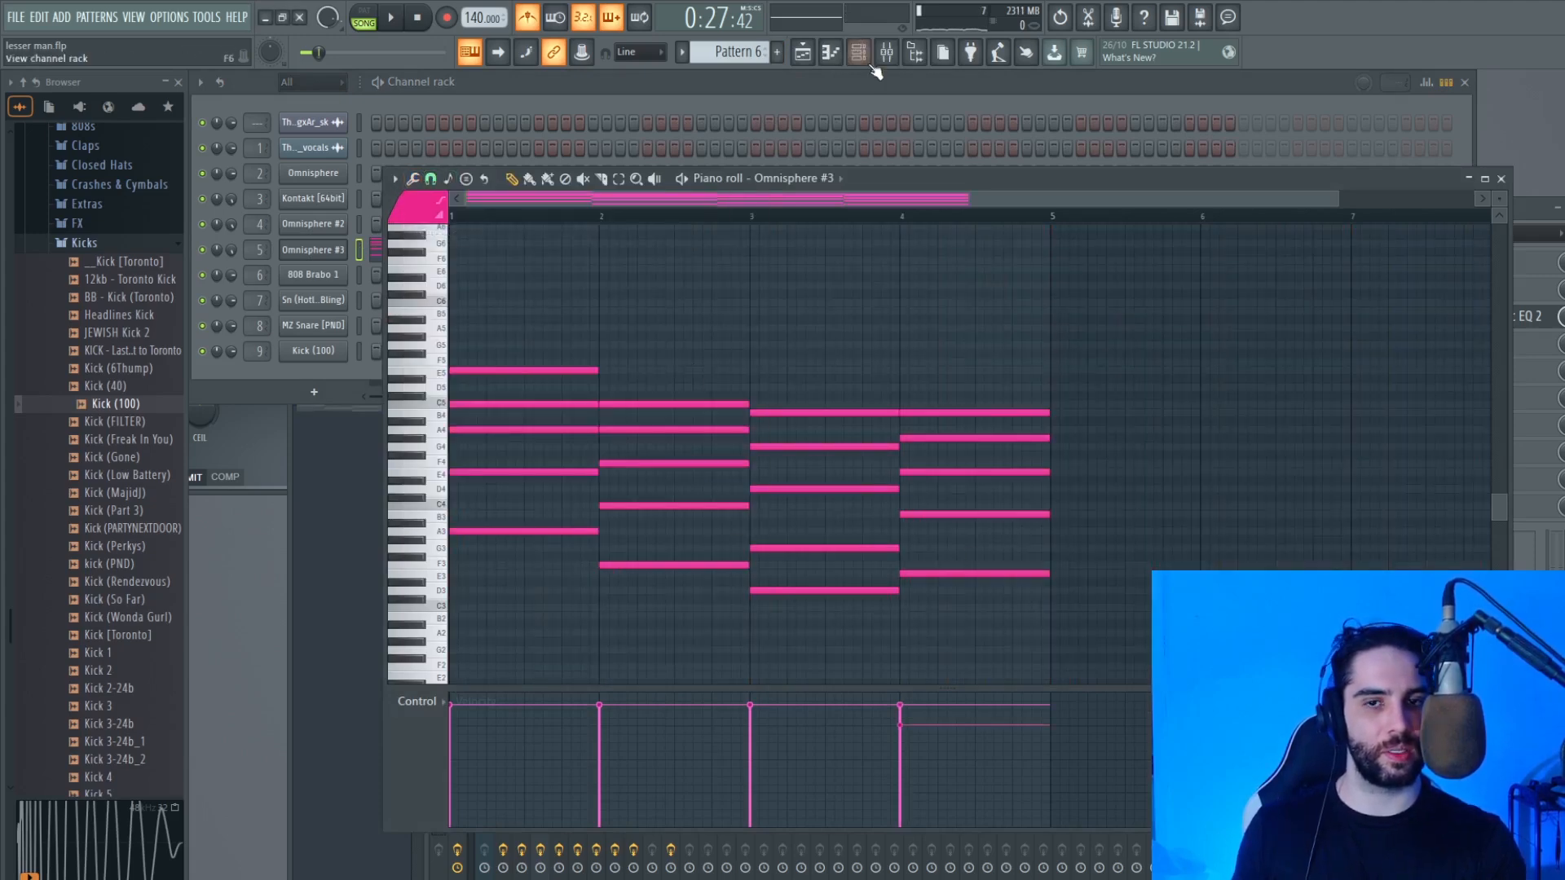
# Step: Place two consecutive Pattern 6 clips on Track 8 starting at bar 17, with playlist snap set to Bar
pyautogui.click(803, 51)
pyautogui.click(662, 456)
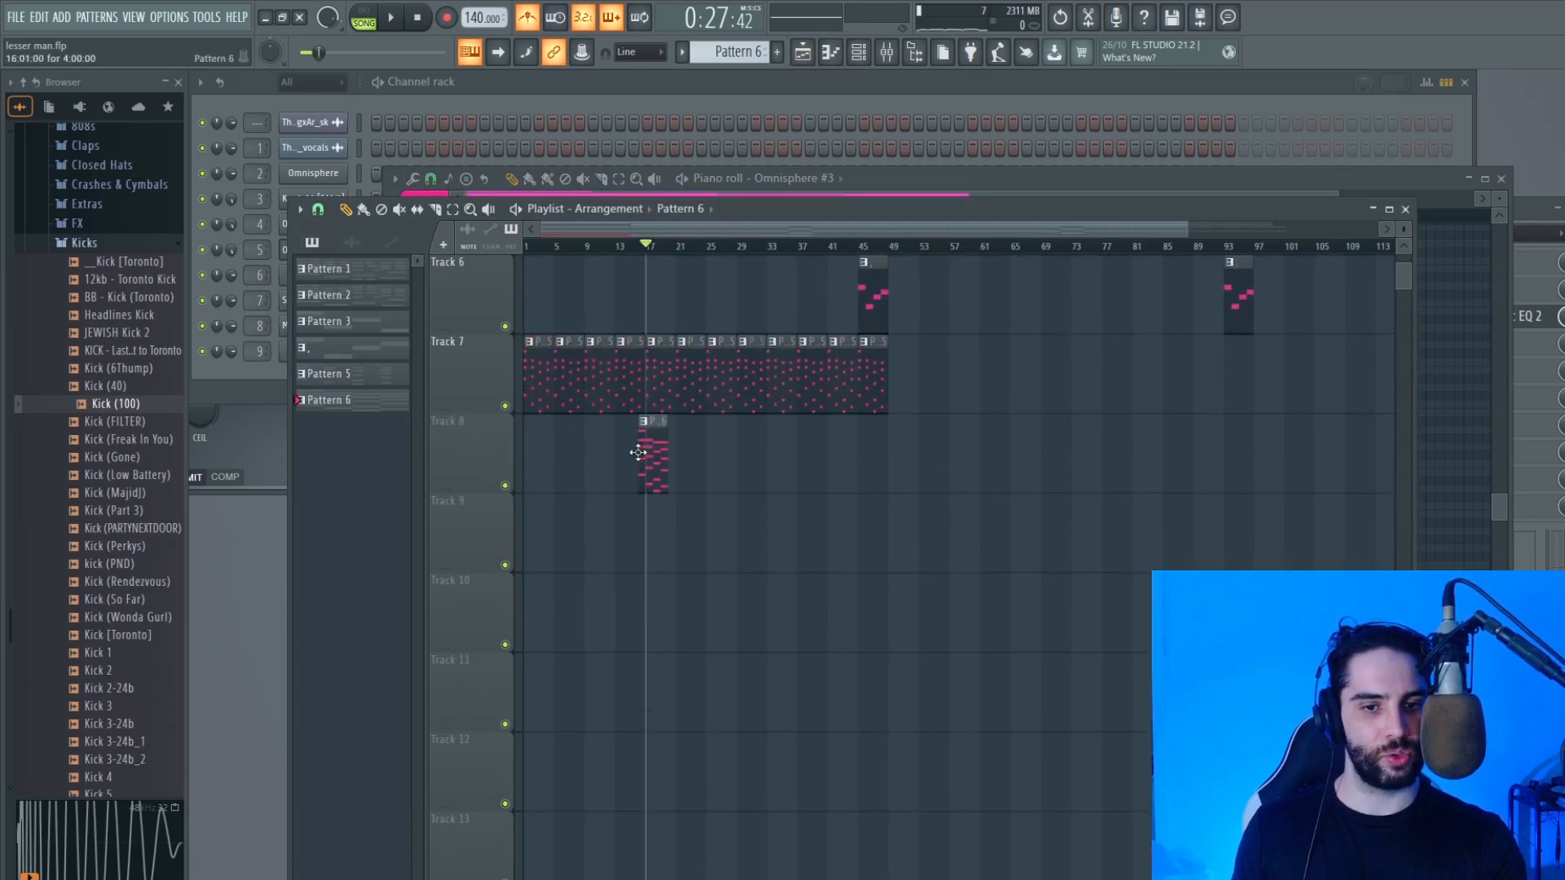
pyautogui.moveTo(1190, 233); pyautogui.dragTo(838, 234)
pyautogui.click(318, 209)
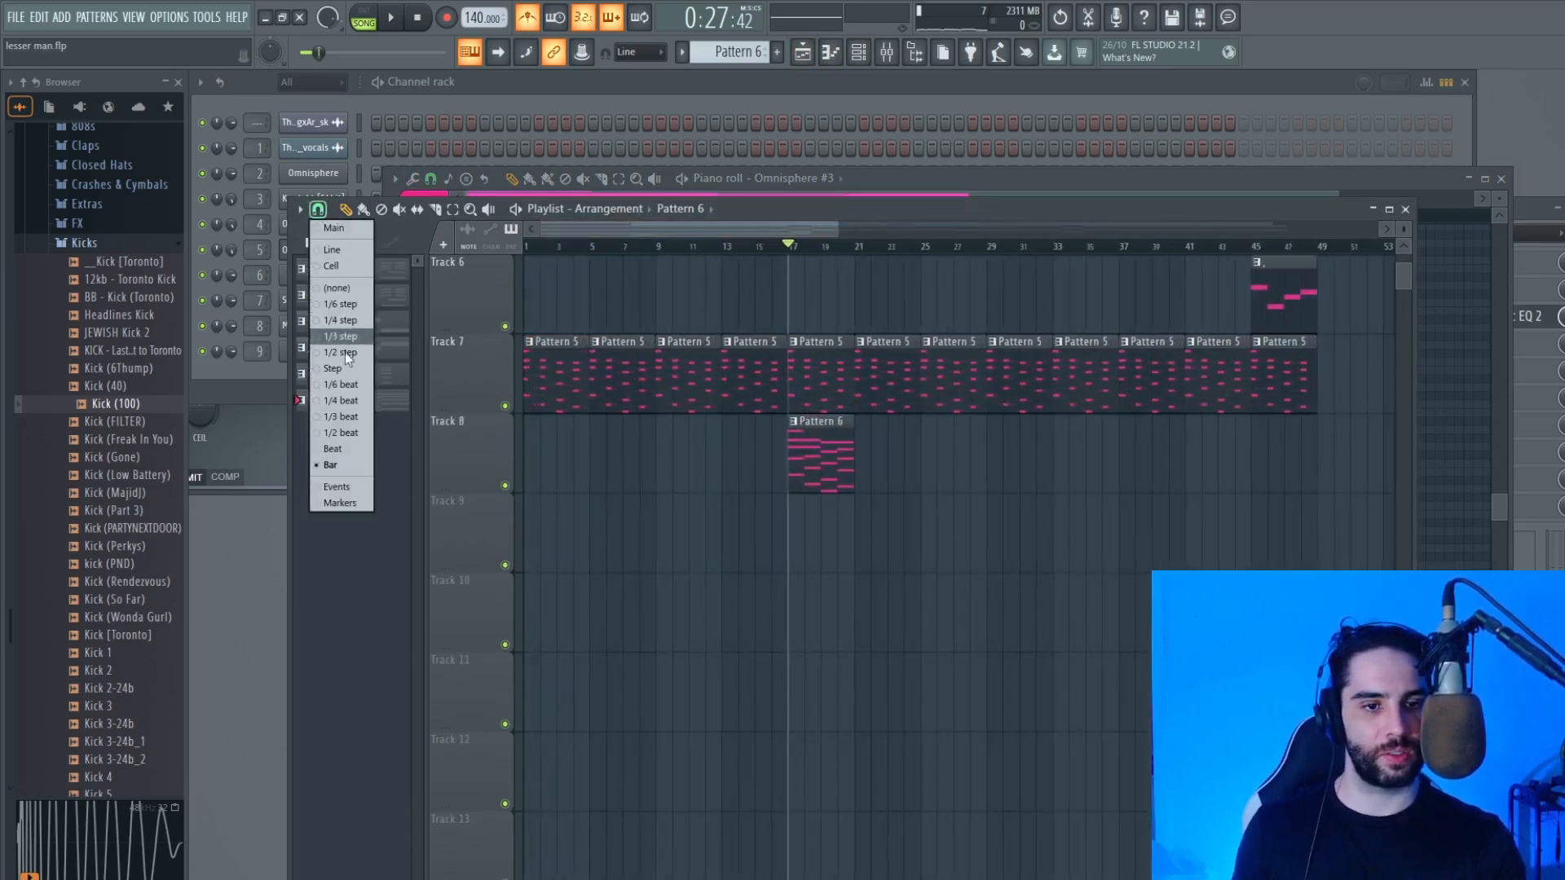
pyautogui.click(344, 463)
pyautogui.click(866, 450)
# Step: Create an automation clip for the Omnisphere #3 channel volume
pyautogui.press('F6')
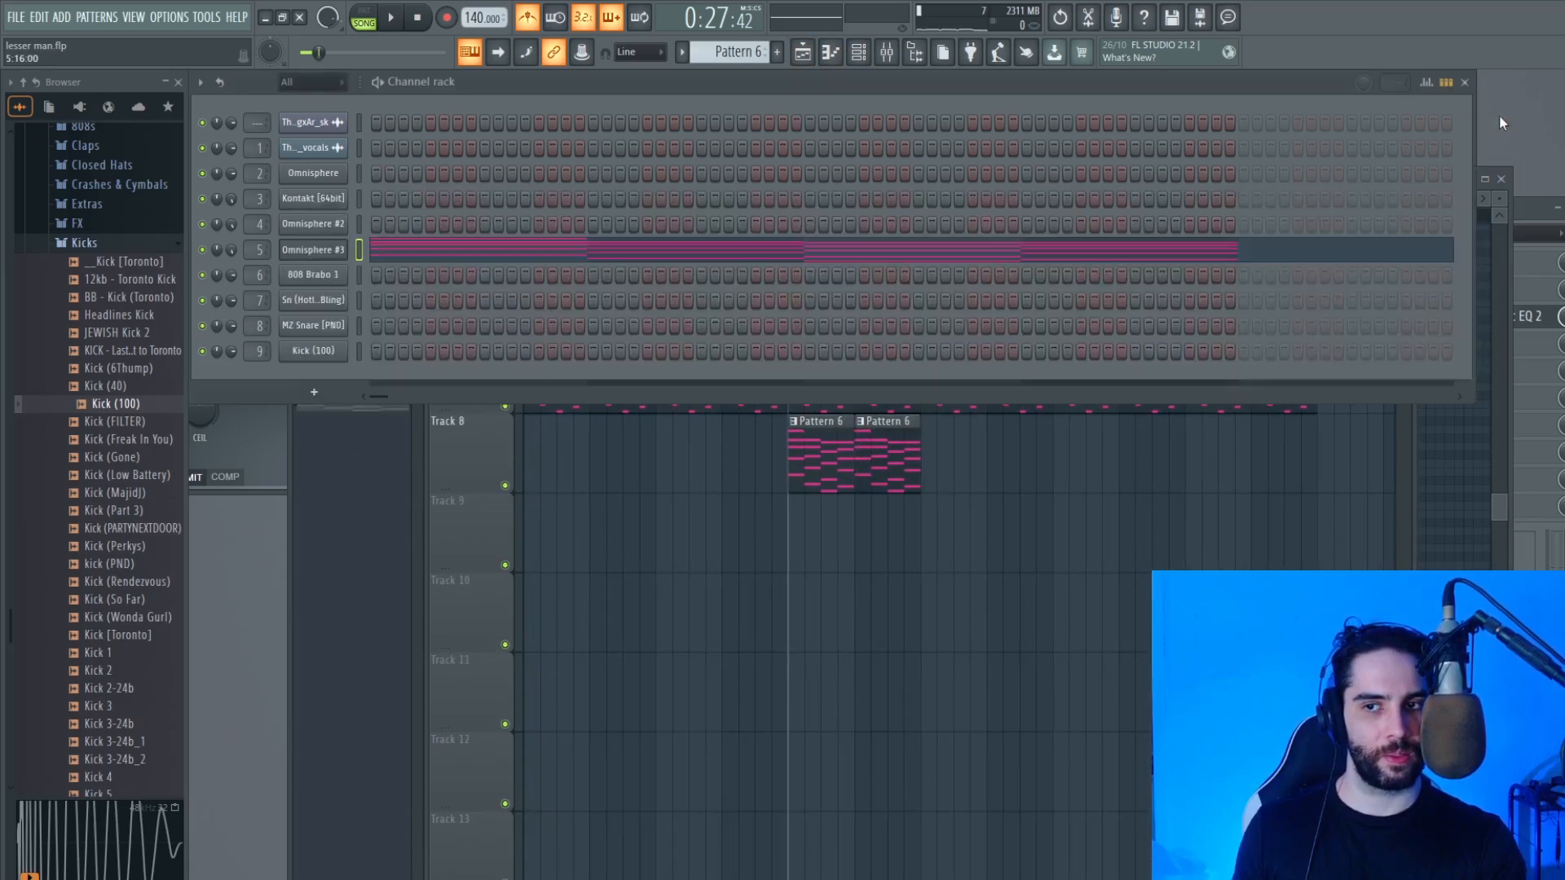
pyautogui.rightClick(229, 253)
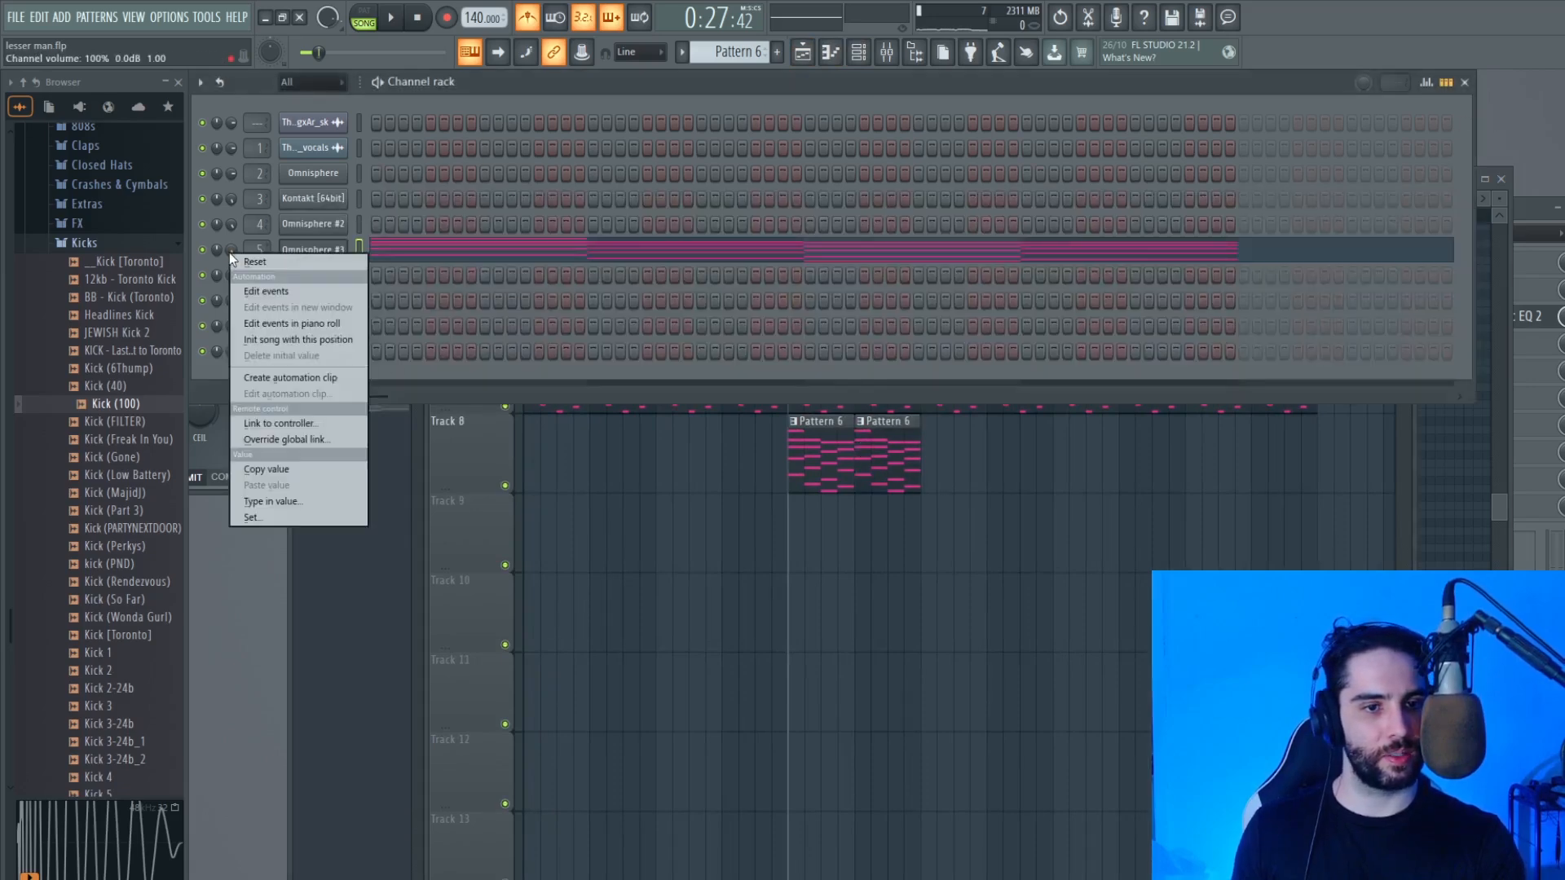
pyautogui.click(306, 379)
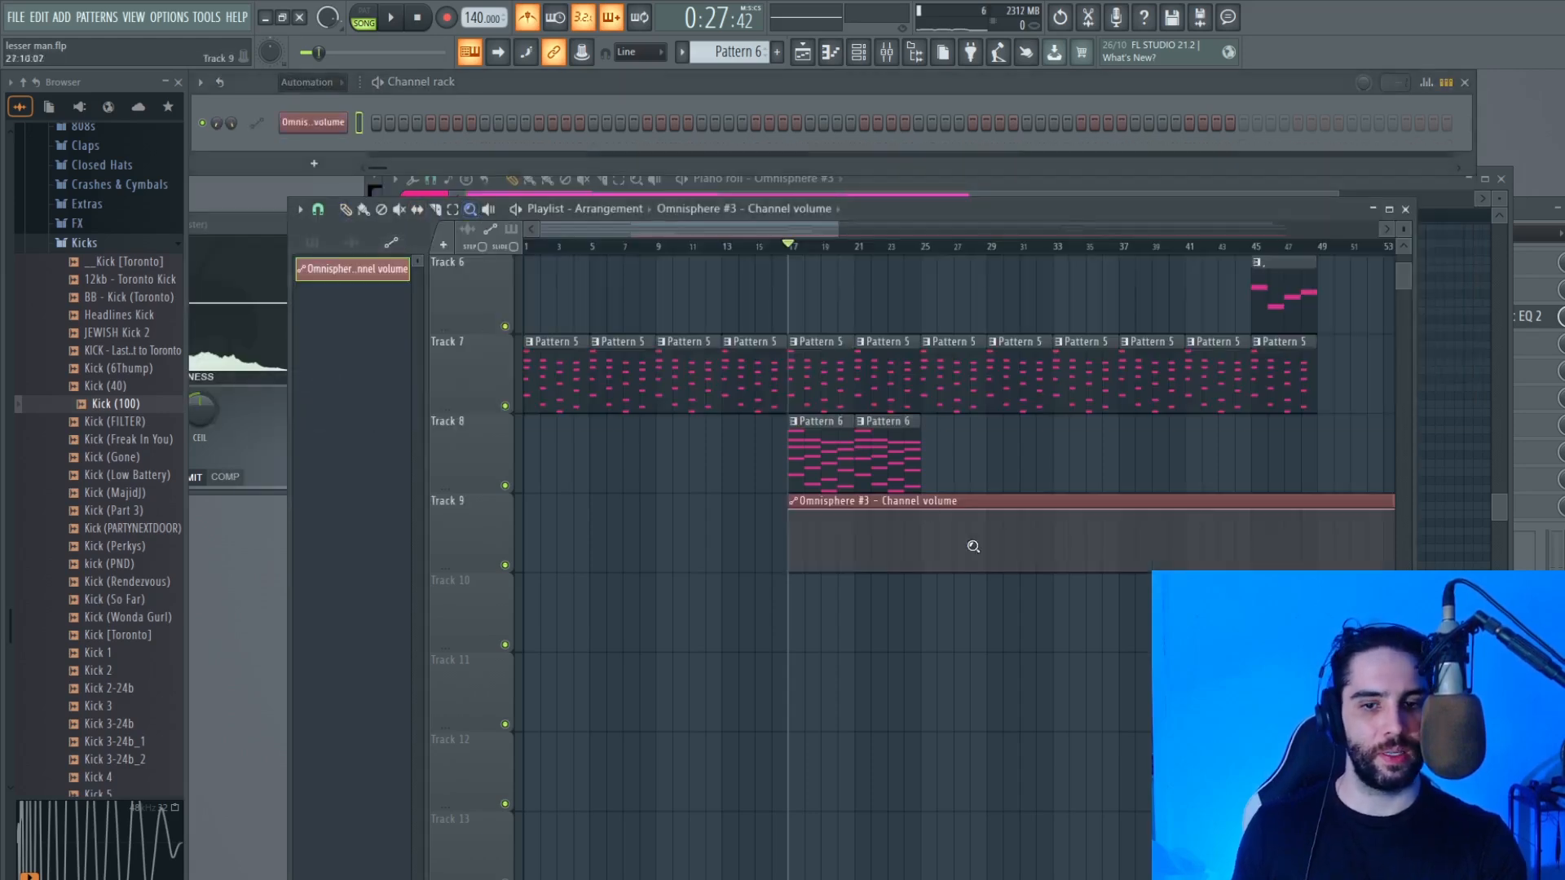
# Step: With snap set to Beat, ramp the volume automation from zero at bar 17 to full at bar 18, dropping straight back to zero
pyautogui.moveTo(1037, 613); pyautogui.dragTo(780, 432)
pyautogui.moveTo(1146, 768); pyautogui.dragTo(485, 404)
pyautogui.moveTo(1300, 848); pyautogui.dragTo(639, 339)
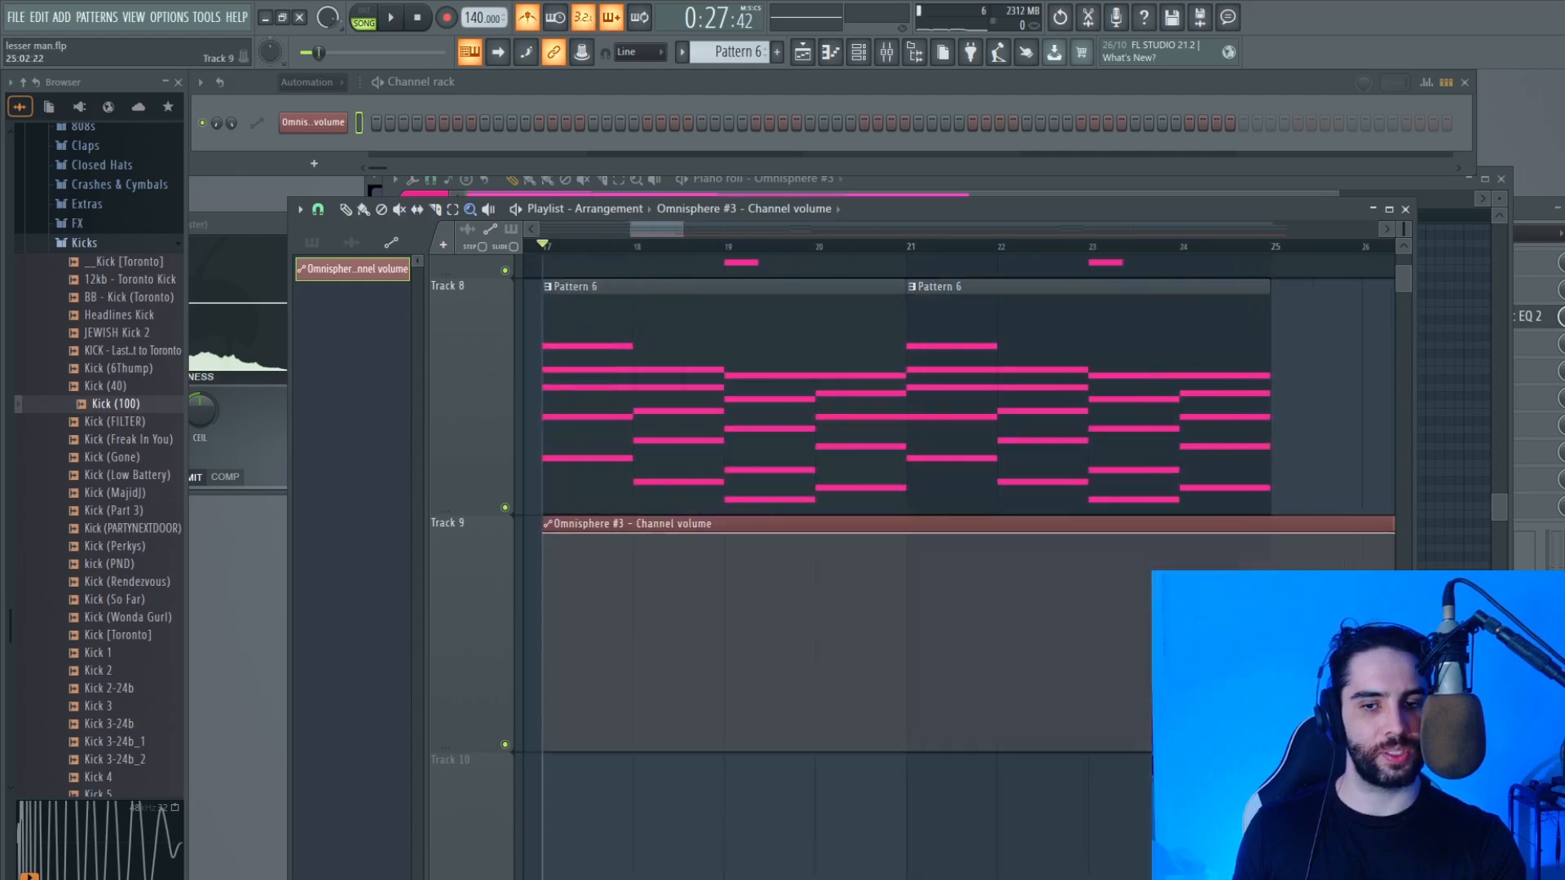
pyautogui.click(317, 209)
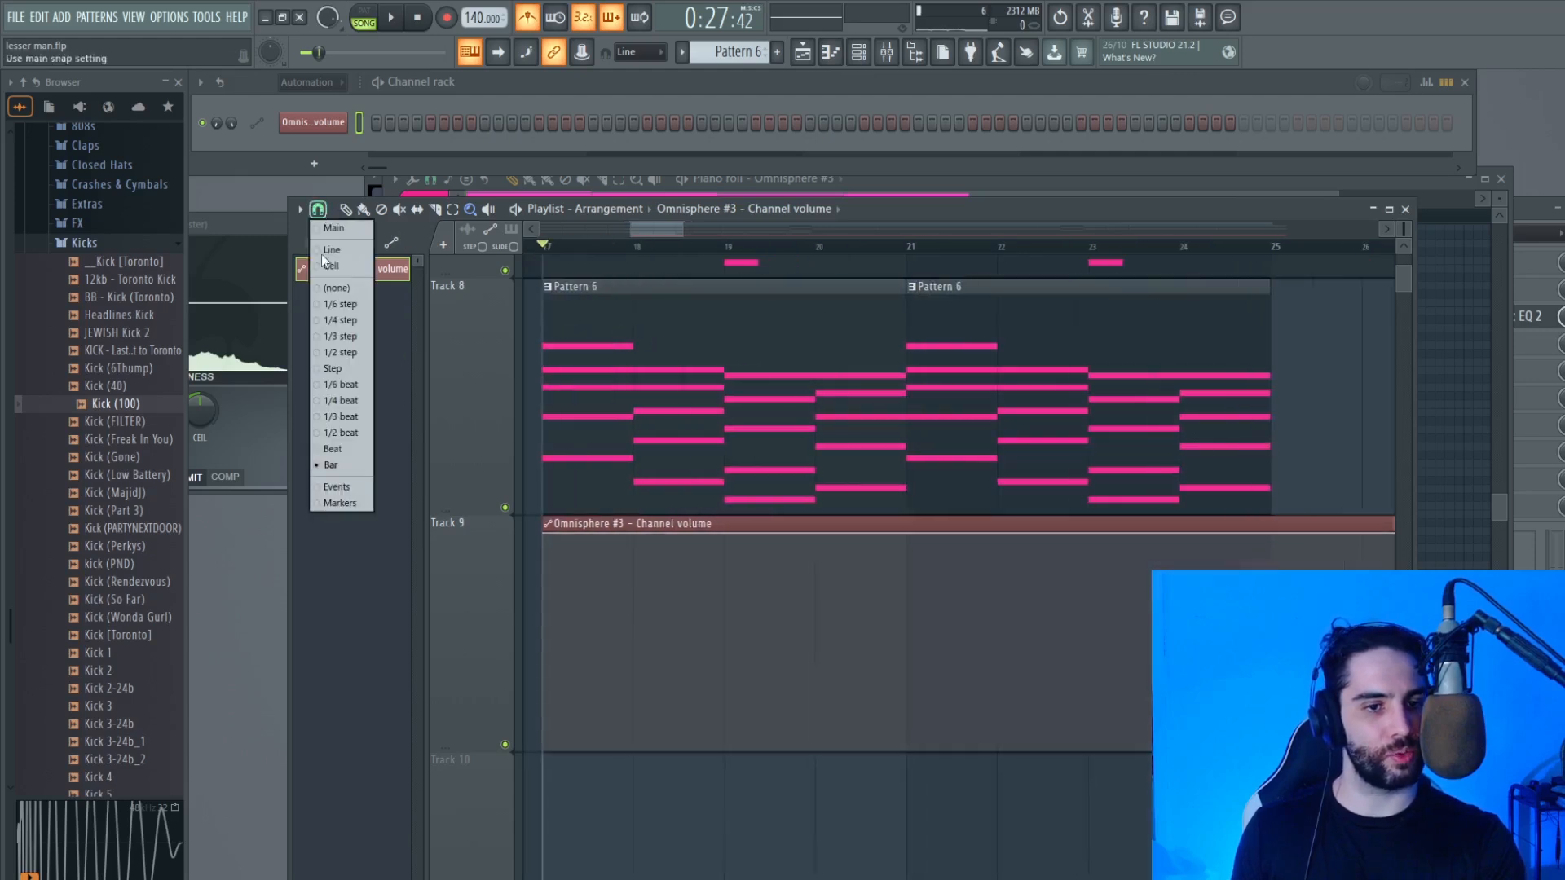
pyautogui.click(348, 452)
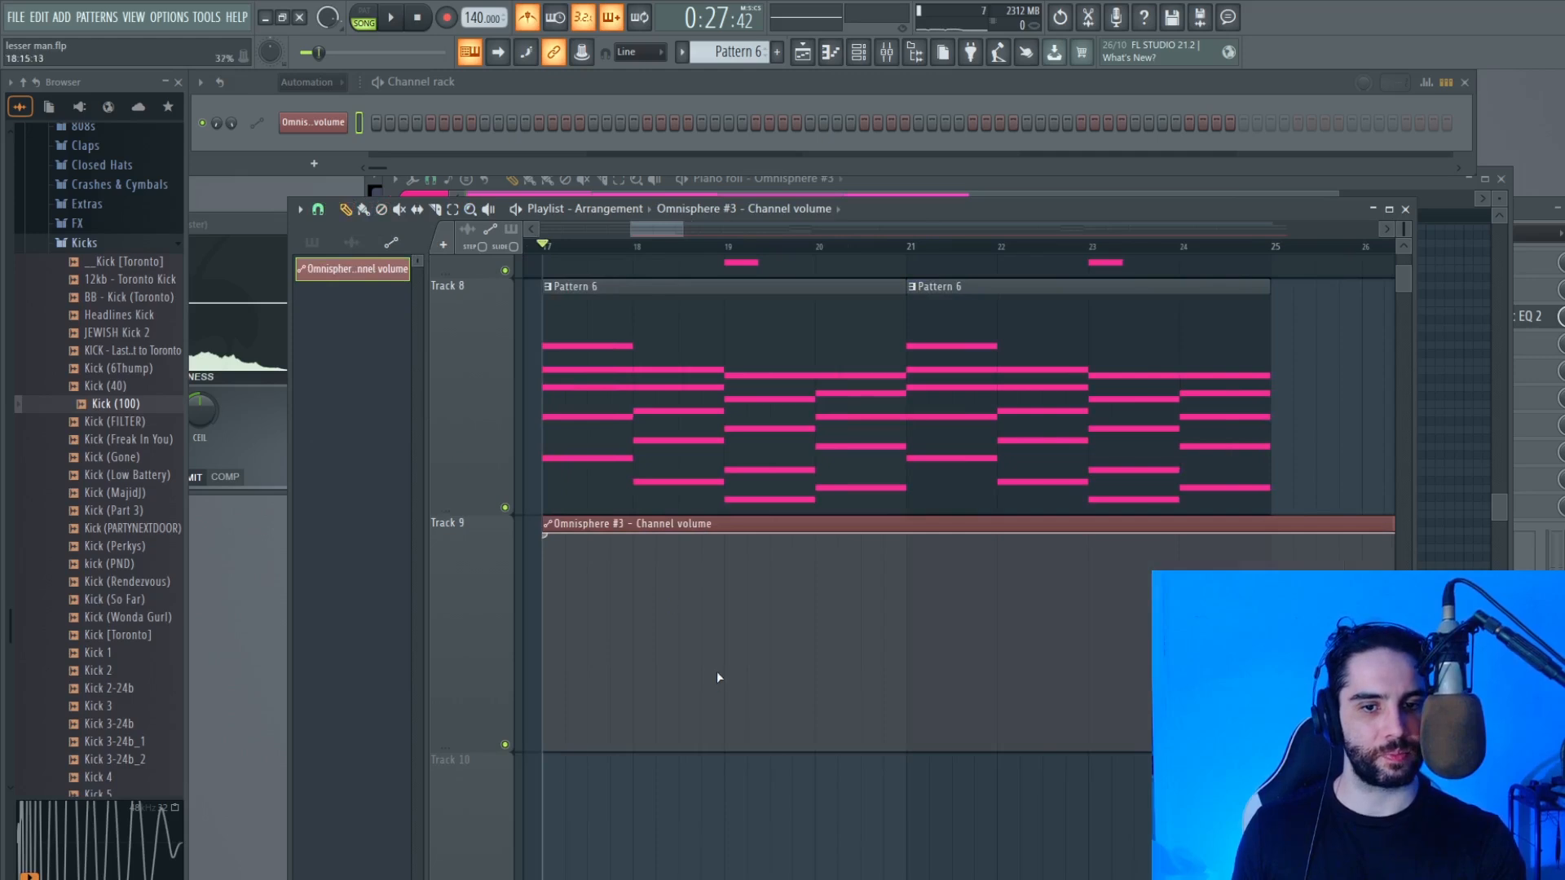
pyautogui.moveTo(549, 535); pyautogui.dragTo(547, 769)
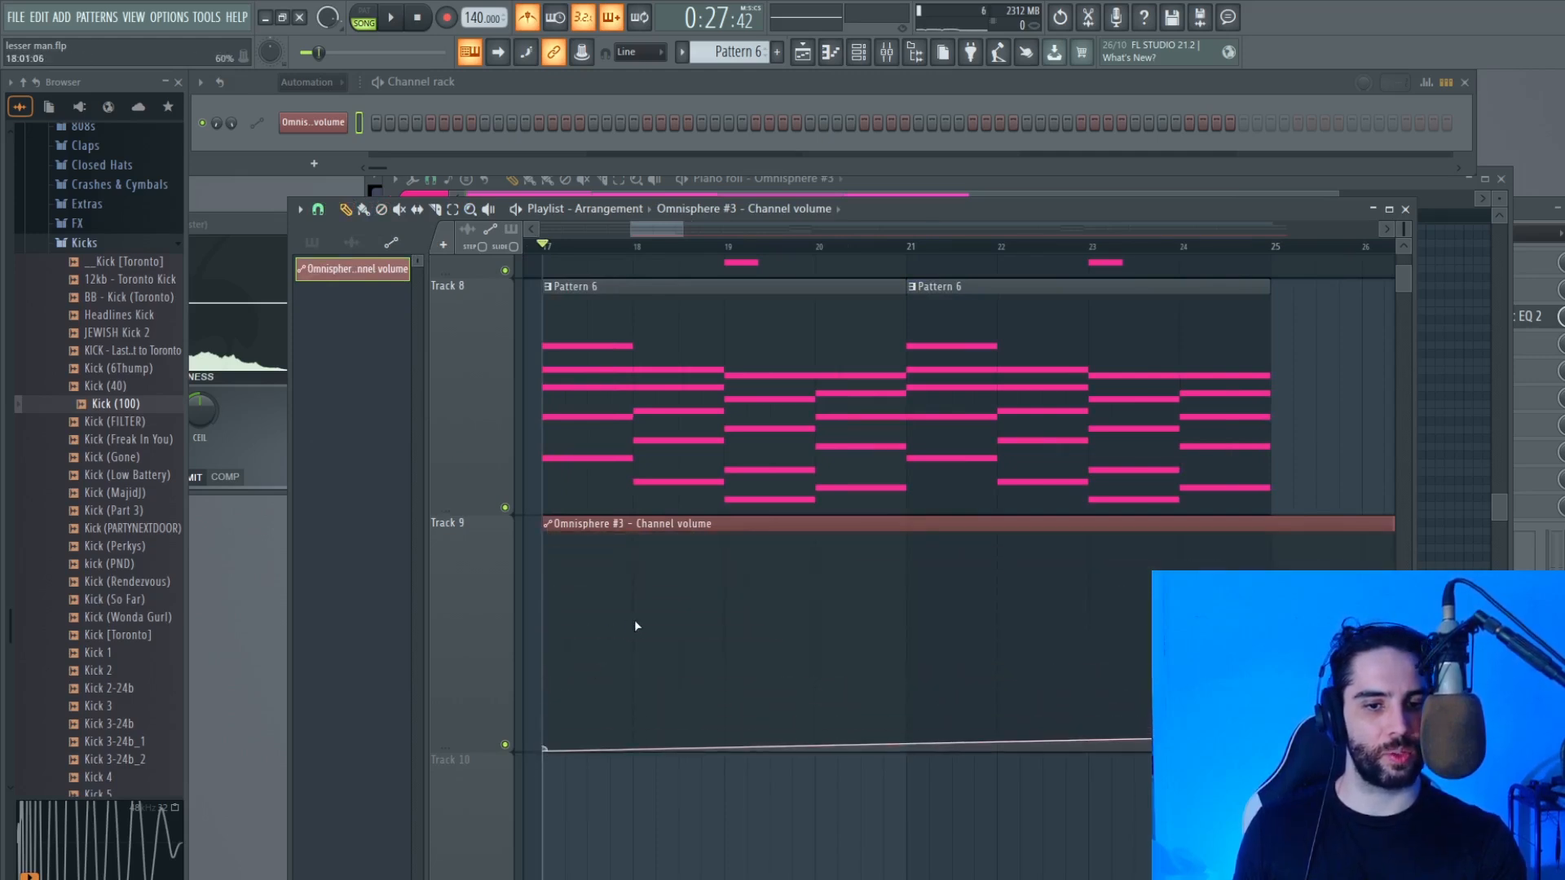
pyautogui.moveTo(637, 626); pyautogui.dragTo(633, 536)
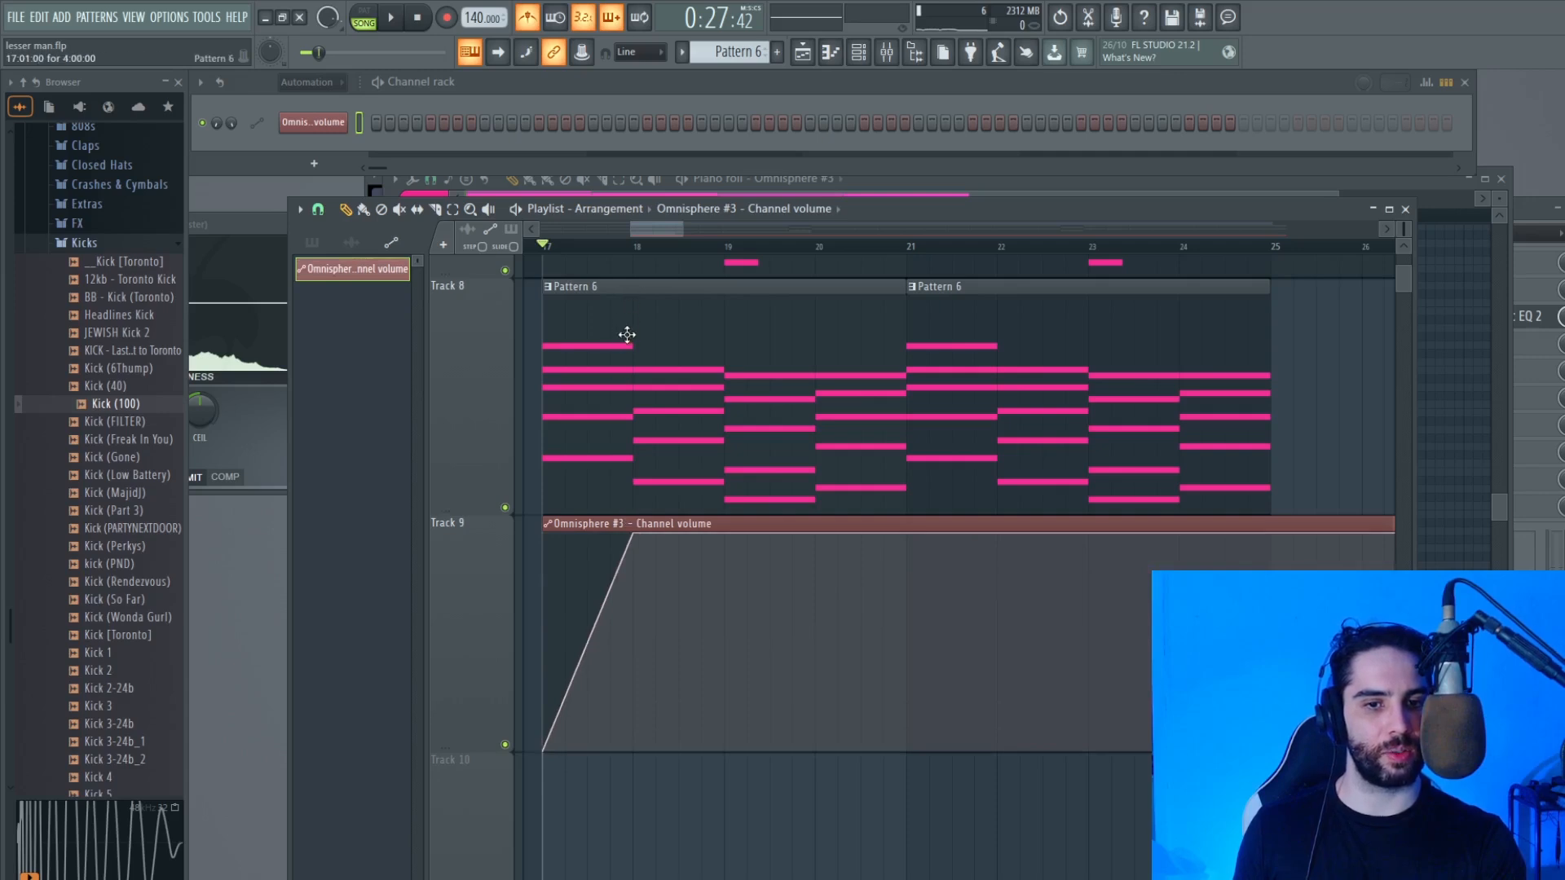
pyautogui.moveTo(644, 636); pyautogui.dragTo(627, 771)
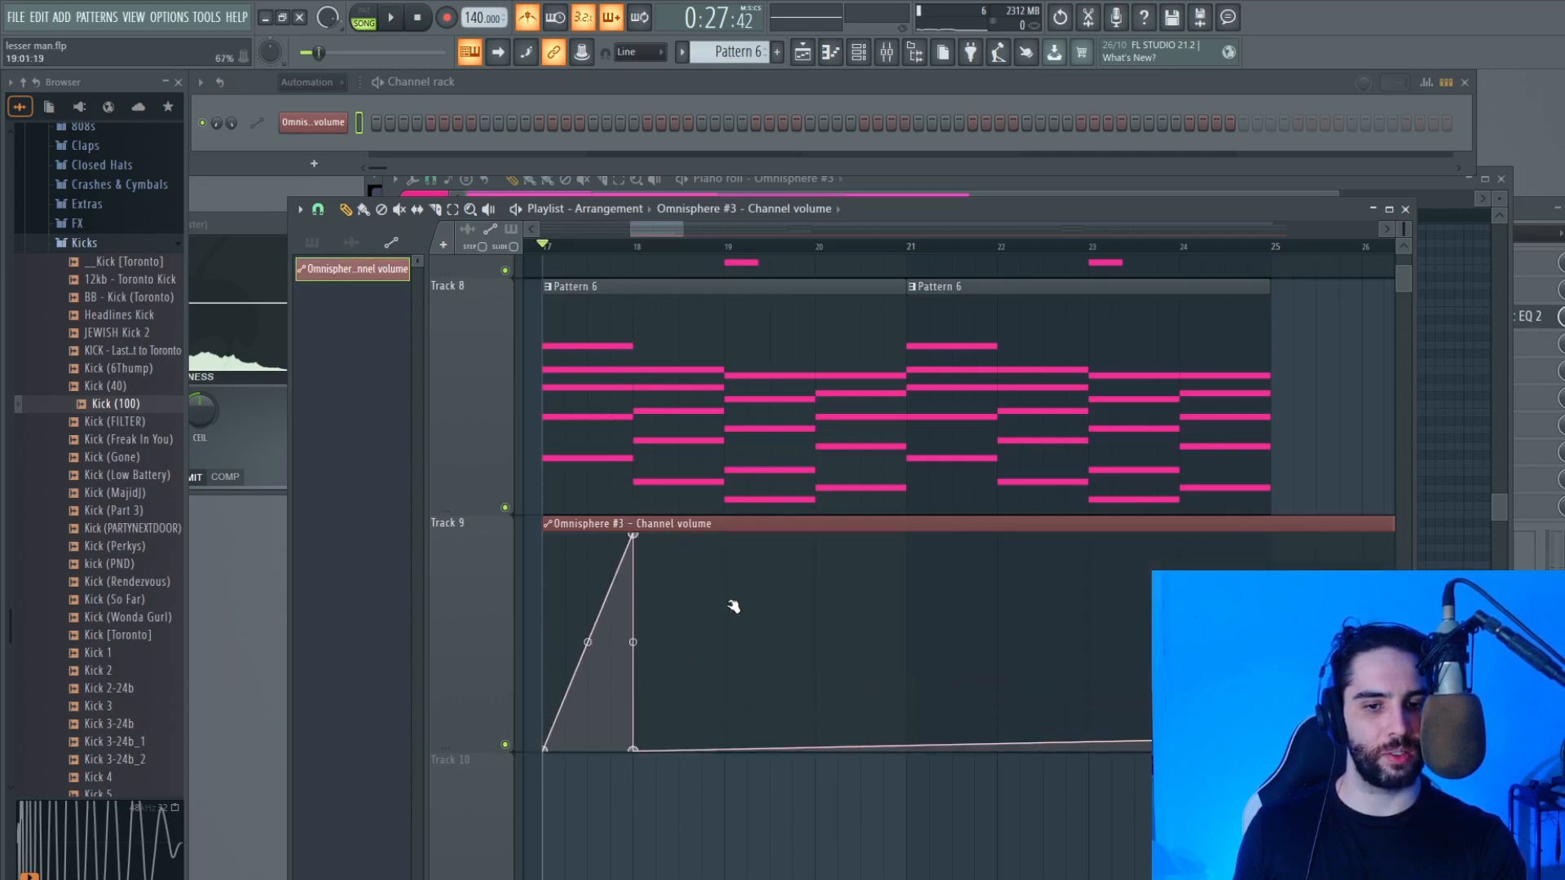
# Step: Repeat the zero-to-full volume ramp with an instant drop for each bar from 18 to 21 in the Omnisphere #3 automation clip
pyautogui.moveTo(731, 611); pyautogui.dragTo(709, 500)
pyautogui.rightClick(755, 677)
pyautogui.rightClick(787, 642)
pyautogui.rightClick(840, 702)
pyautogui.rightClick(906, 536)
pyautogui.rightClick(907, 749)
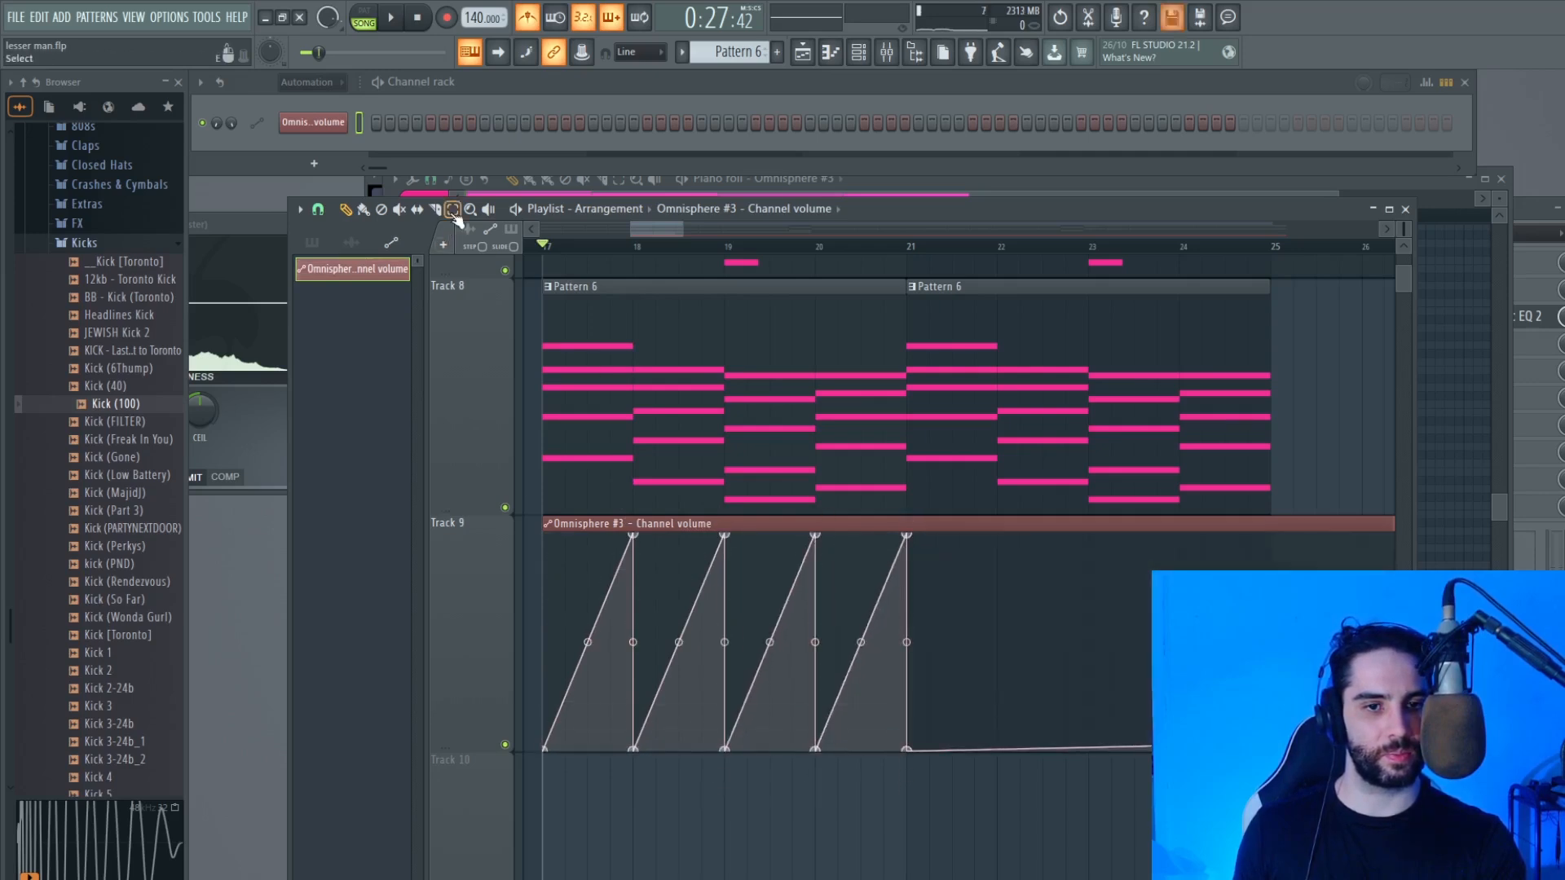
# Step: Slice the volume automation clip at bar 21, delete the remainder, and duplicate the four-bar clip to bar 21
pyautogui.moveTo(911, 581); pyautogui.dragTo(904, 539)
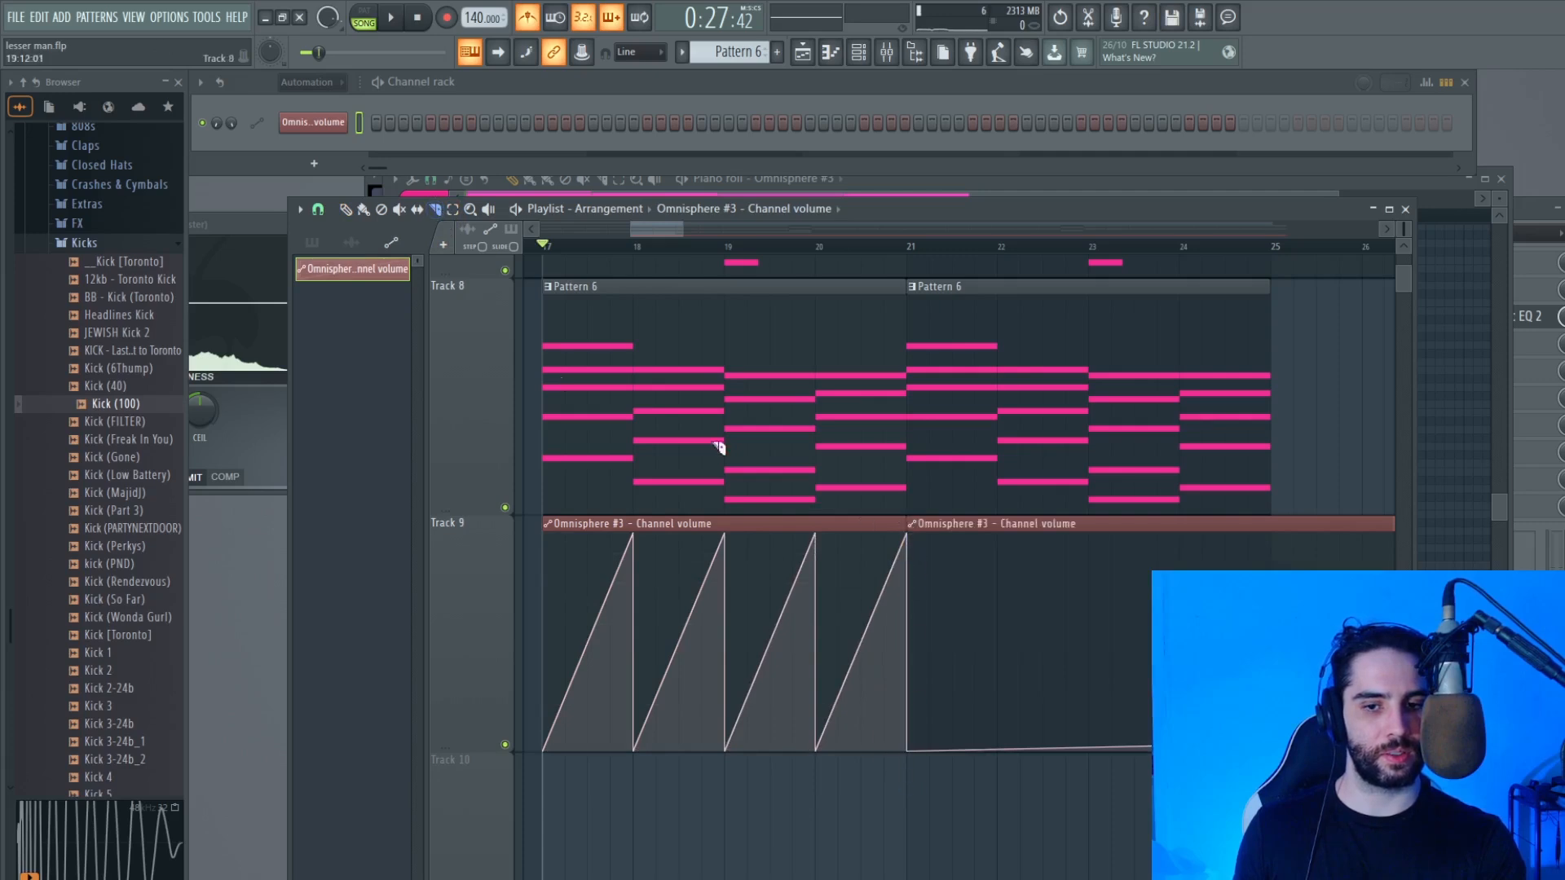
pyautogui.rightClick(977, 532)
pyautogui.moveTo(695, 530); pyautogui.dragTo(1037, 540)
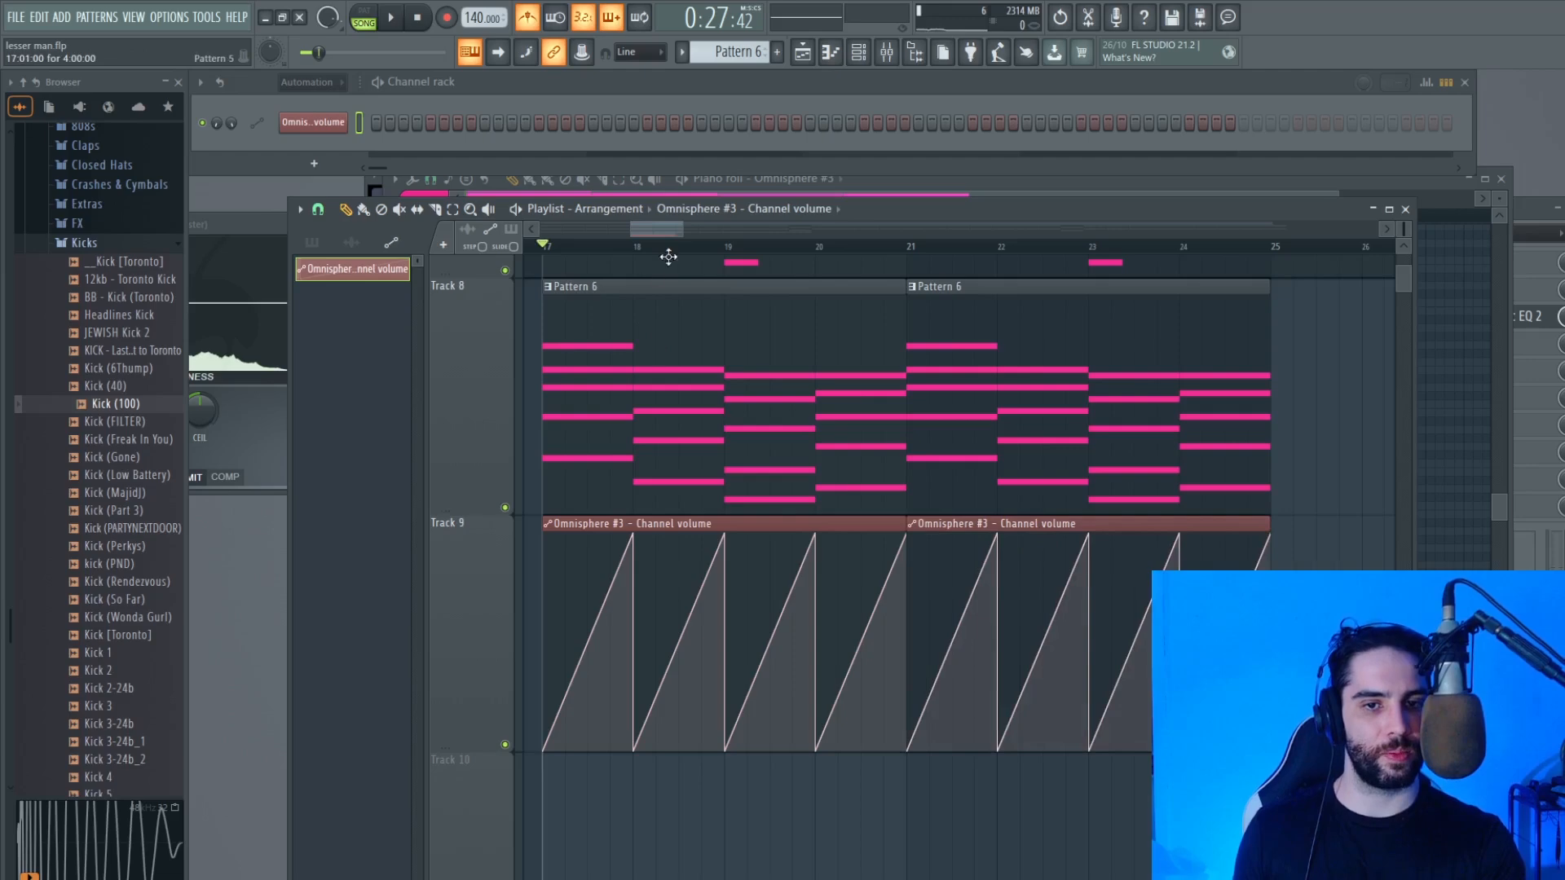
# Step: Play the automated layer from bar 17 and show all channels in the channel rack
pyautogui.press('space')
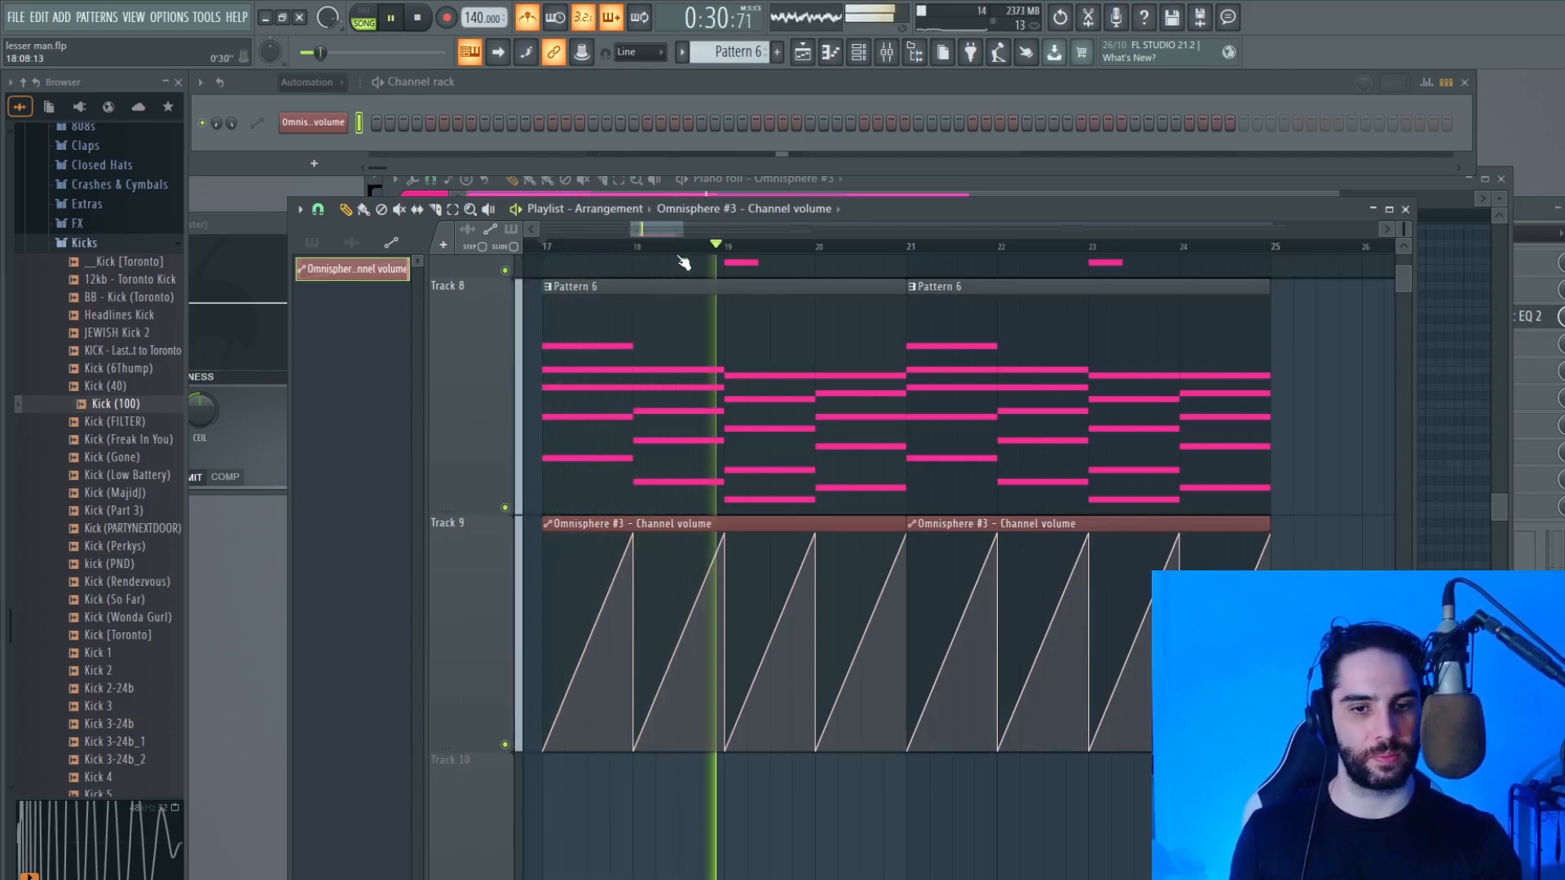
pyautogui.press('space')
pyautogui.click(308, 82)
pyautogui.click(304, 101)
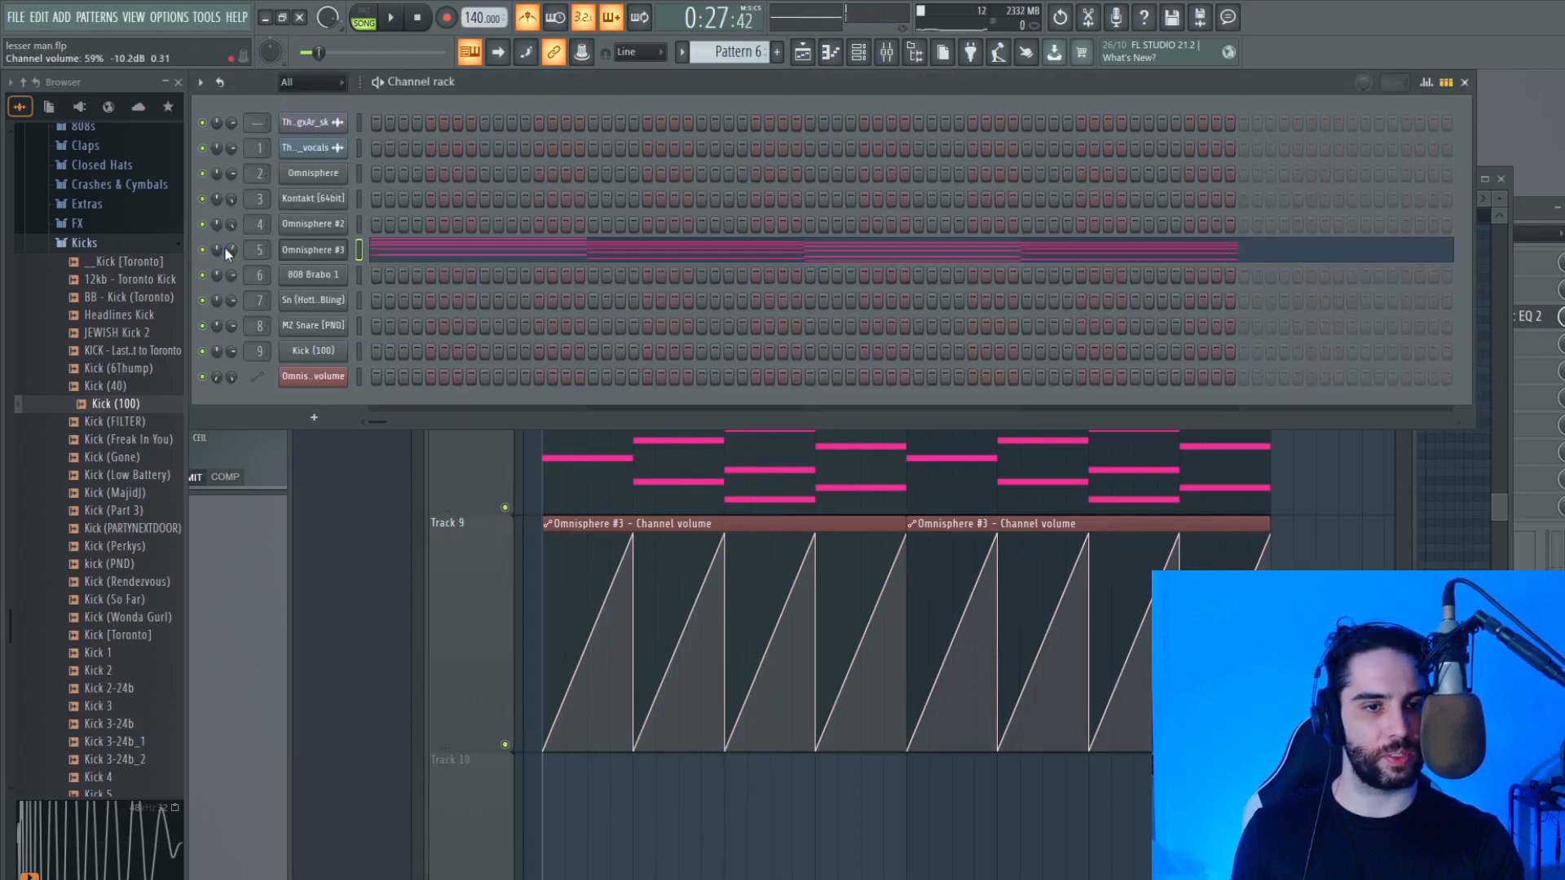
pyautogui.press('space')
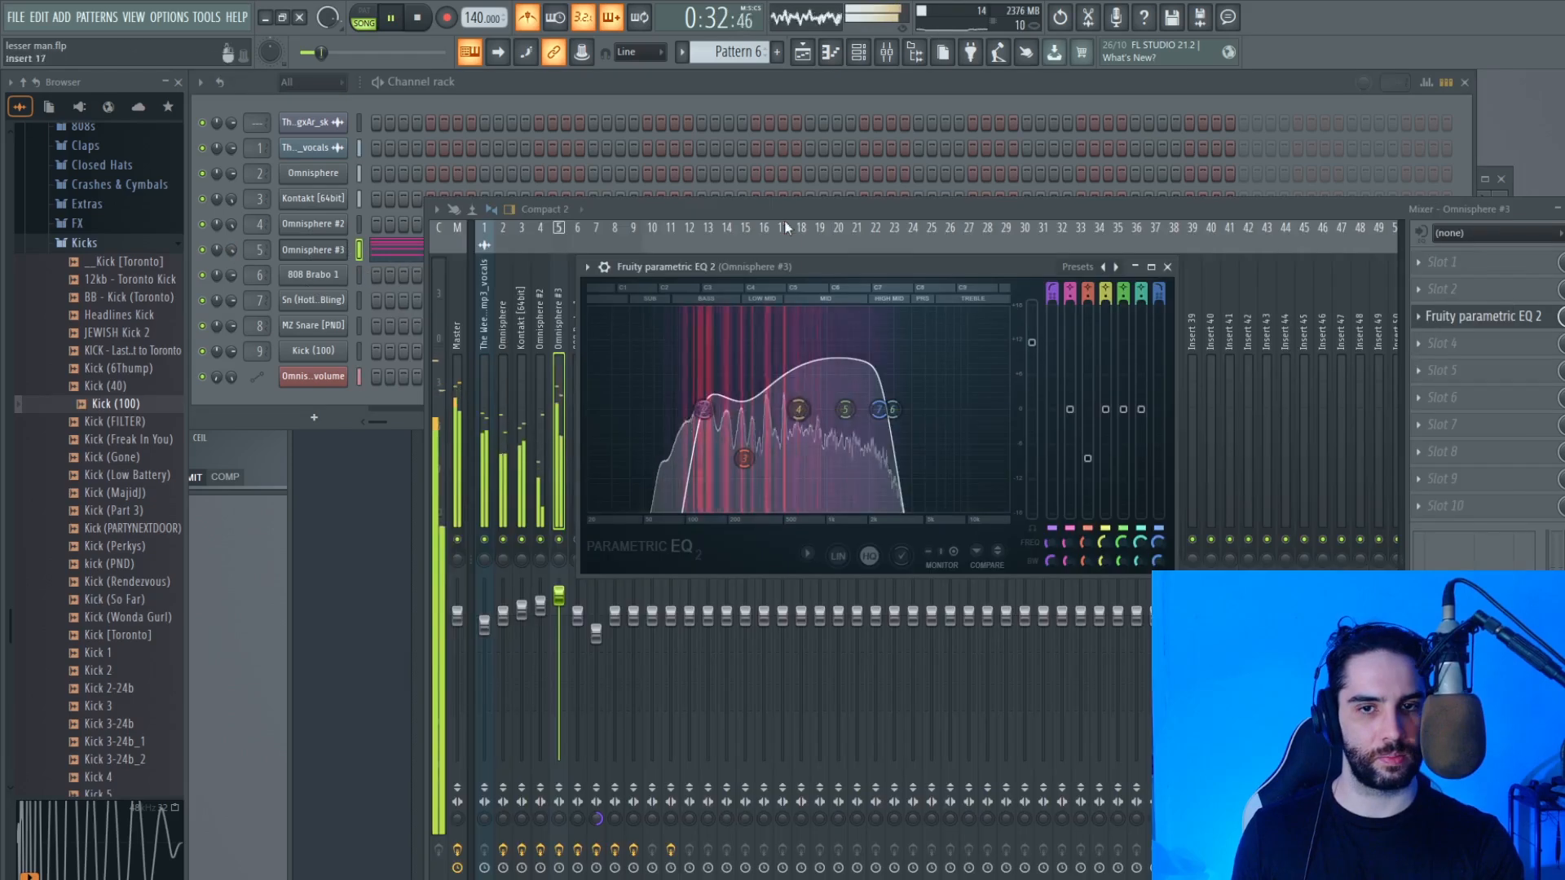
pyautogui.press('space')
# Step: Mute Tracks 3 and 7 in the playlist and play the remaining layers from bar 17
pyautogui.click(803, 55)
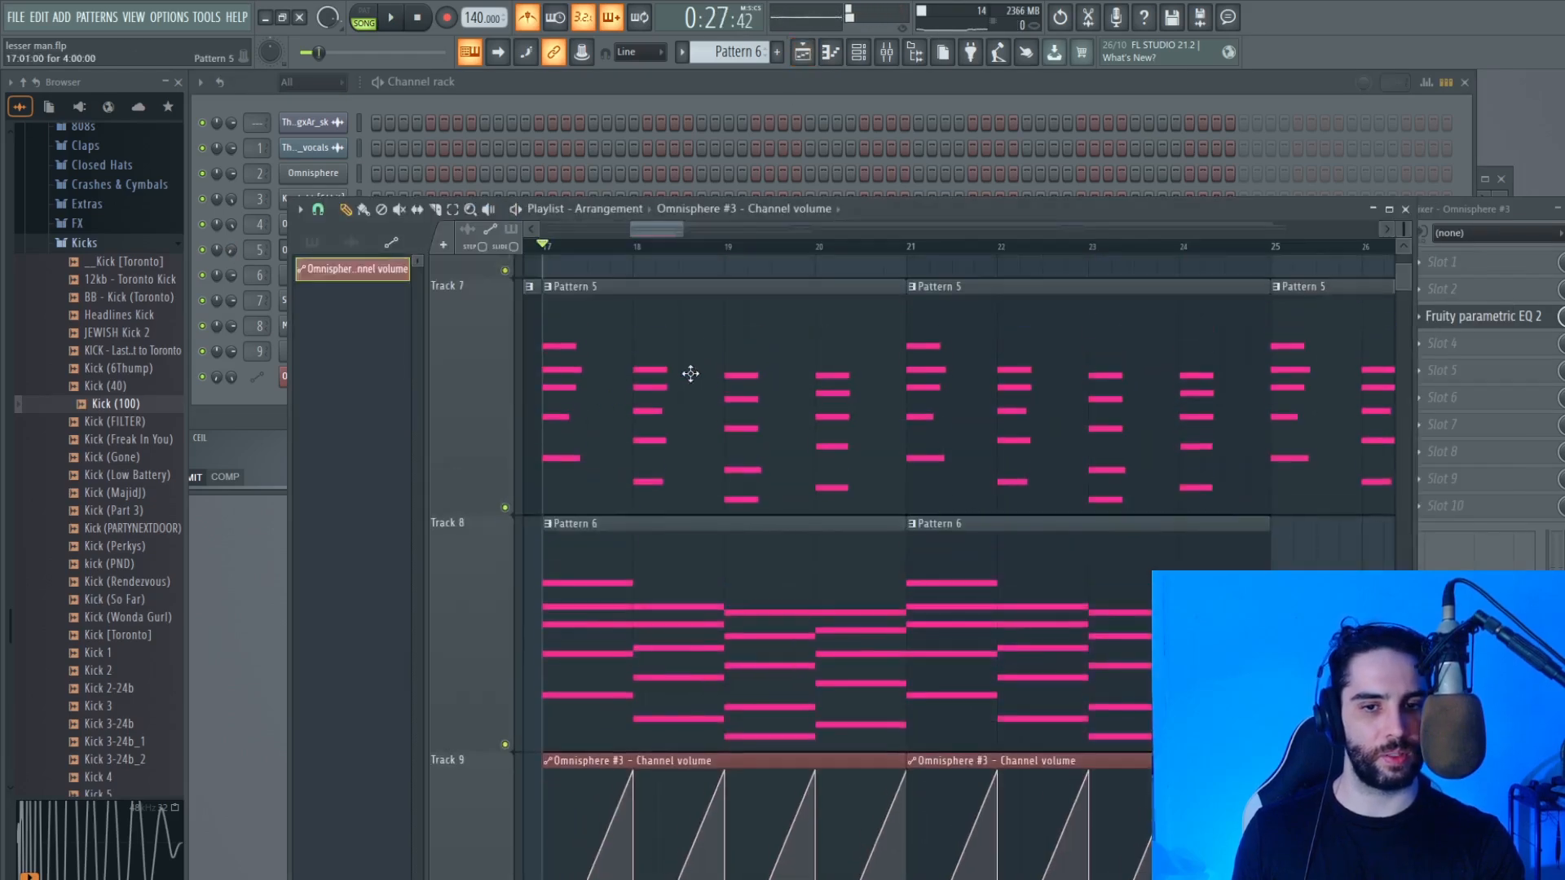
pyautogui.scroll(4, 517, 505)
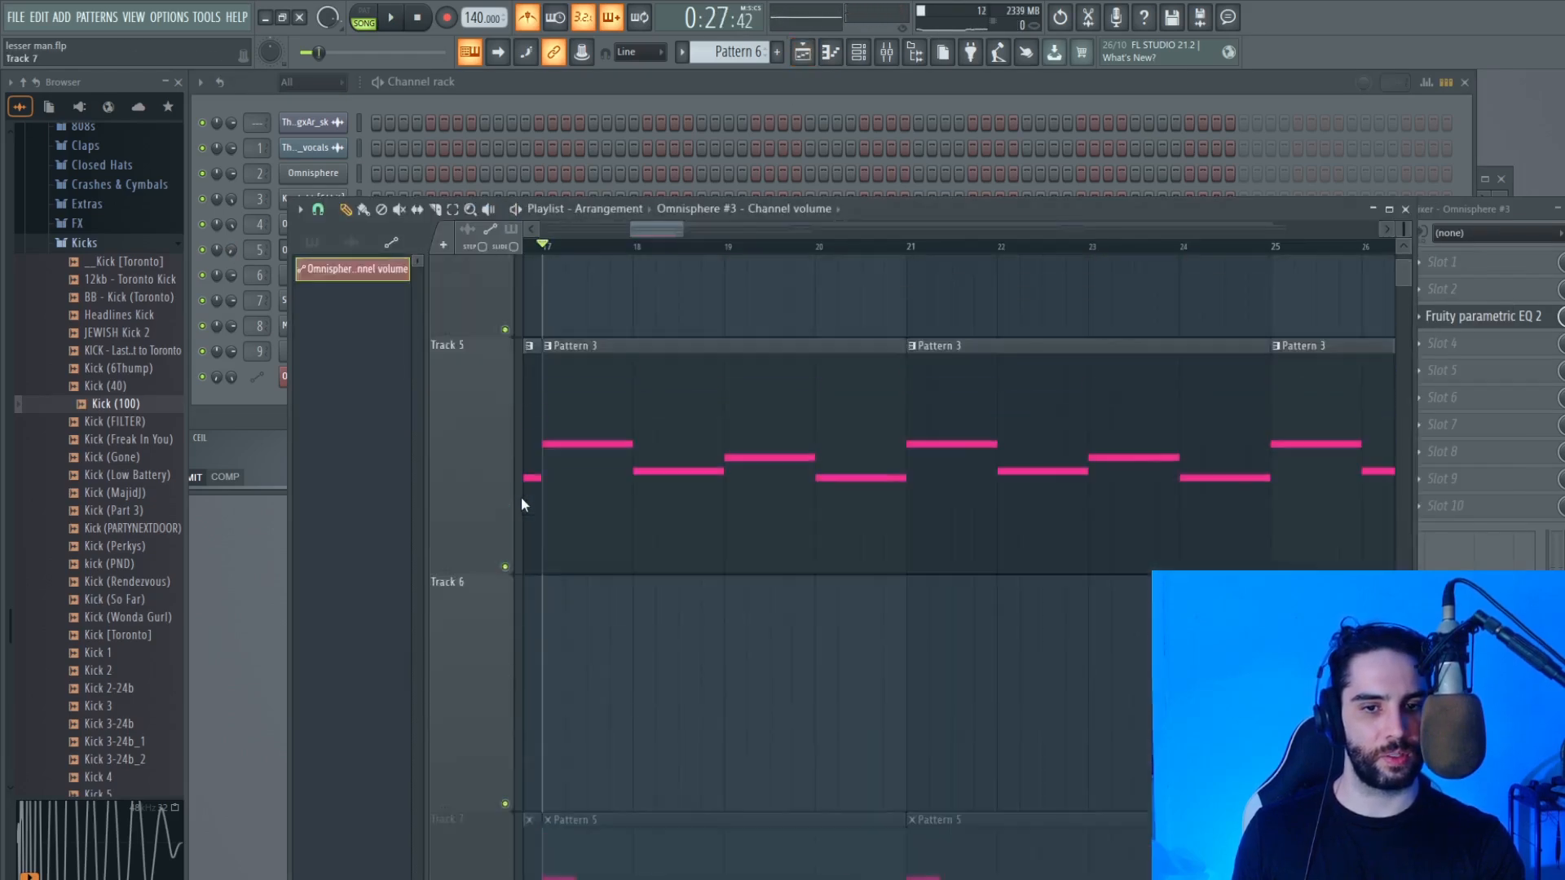
pyautogui.scroll(-4, 520, 501)
pyautogui.press('space')
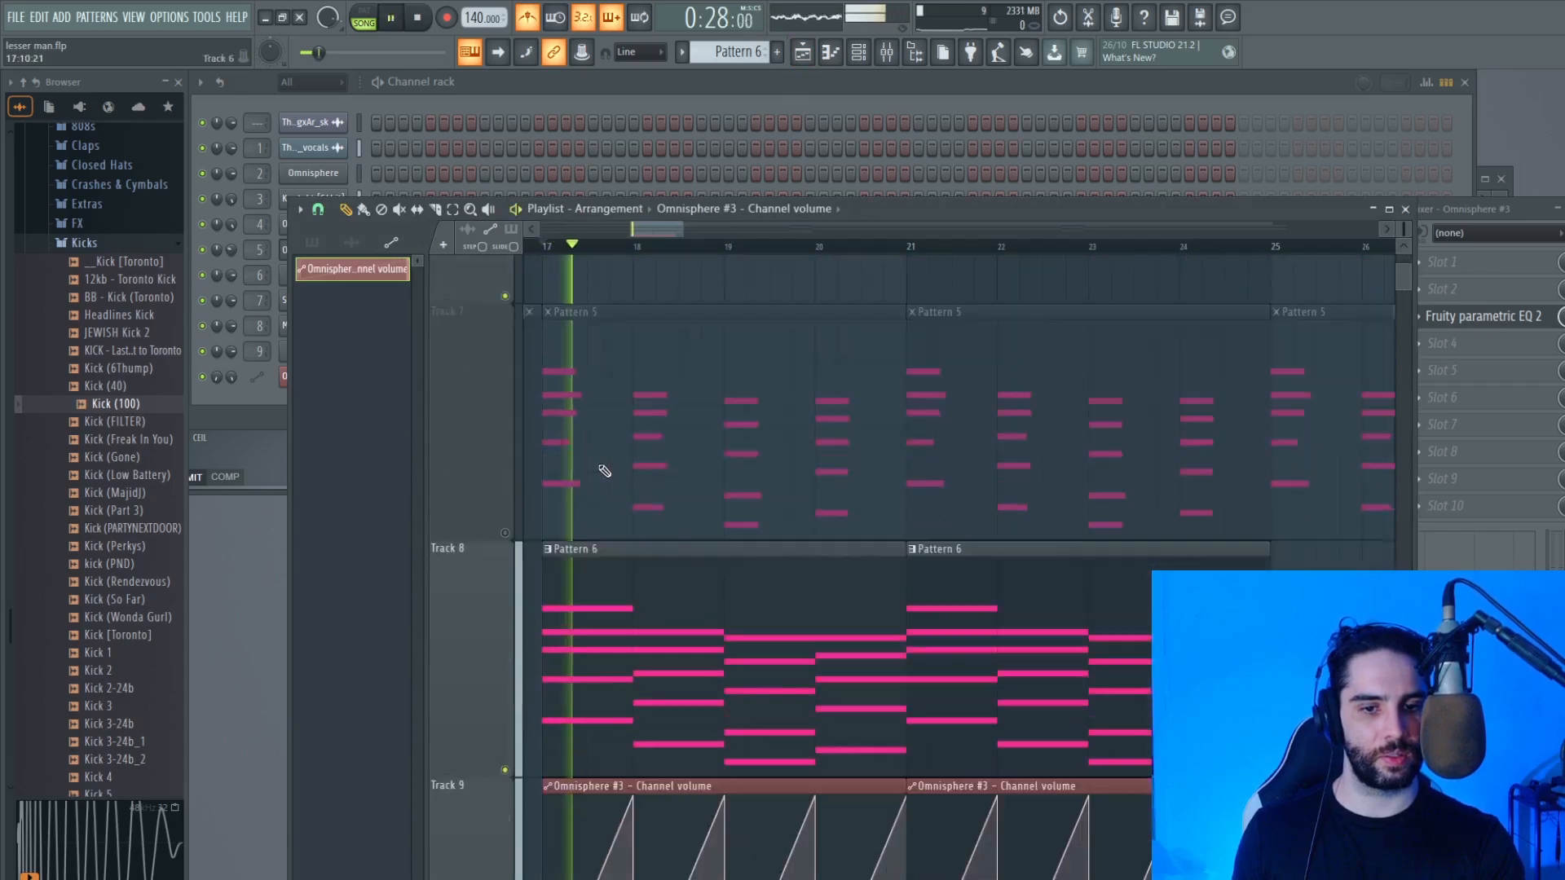
# Step: In Omnisphere #3's Fruity parametric EQ 2, shift bands 2 and 5 lower in frequency and pull band 4 down and lower
pyautogui.click(1447, 210)
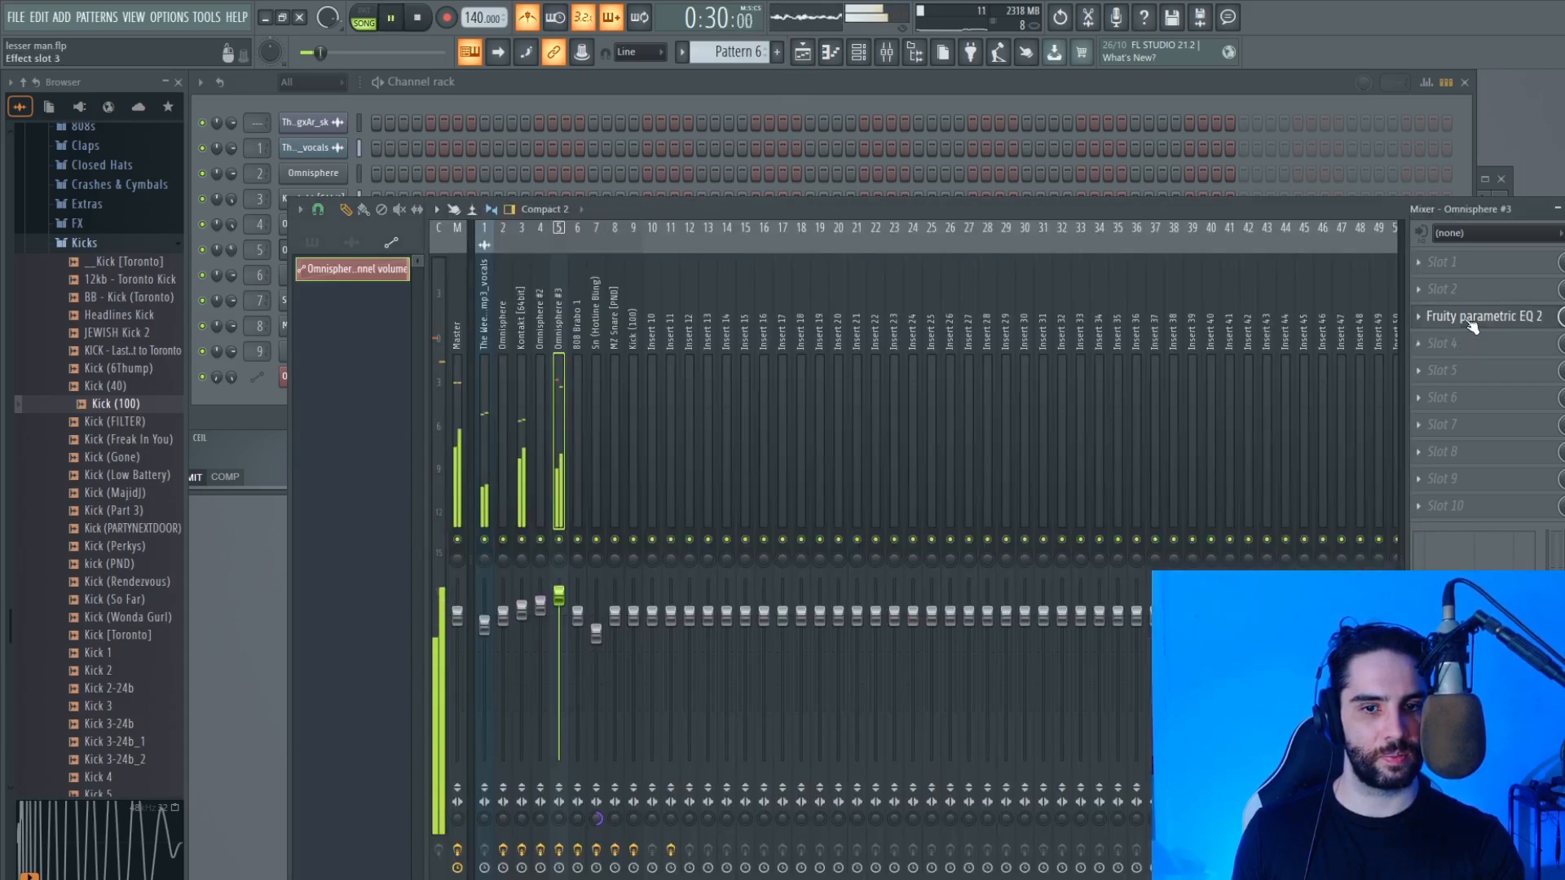
pyautogui.click(1469, 322)
pyautogui.moveTo(846, 410)
pyautogui.mouseDown()
pyautogui.moveTo(845, 352)
pyautogui.moveTo(833, 408)
pyautogui.mouseUp()
pyautogui.moveTo(704, 409); pyautogui.dragTo(680, 406)
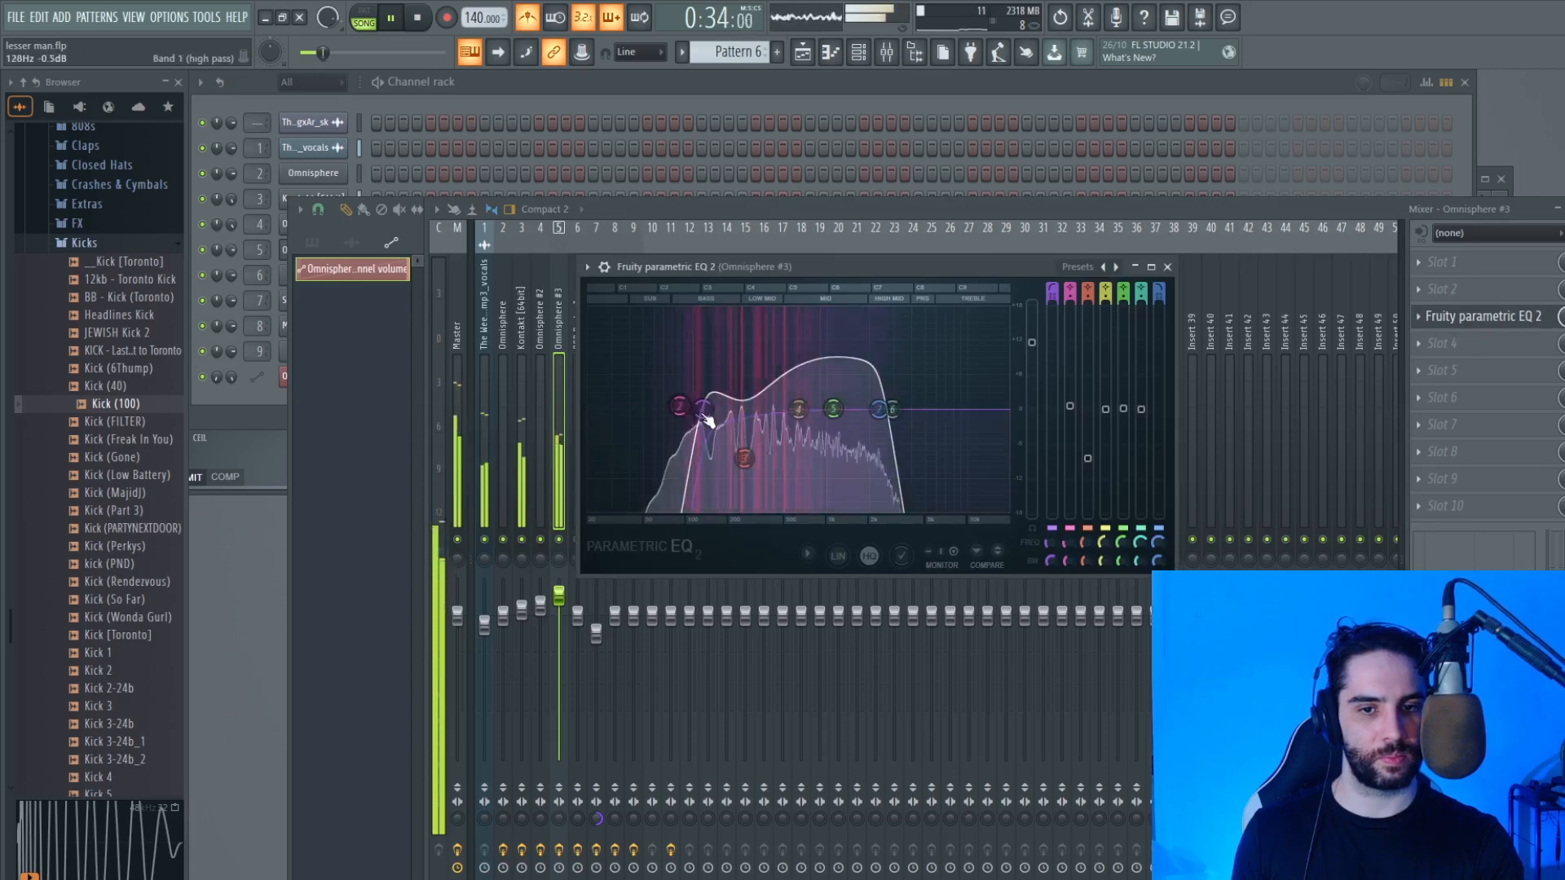
pyautogui.moveTo(805, 416)
pyautogui.mouseDown()
pyautogui.moveTo(787, 357)
pyautogui.moveTo(787, 425)
pyautogui.mouseUp()
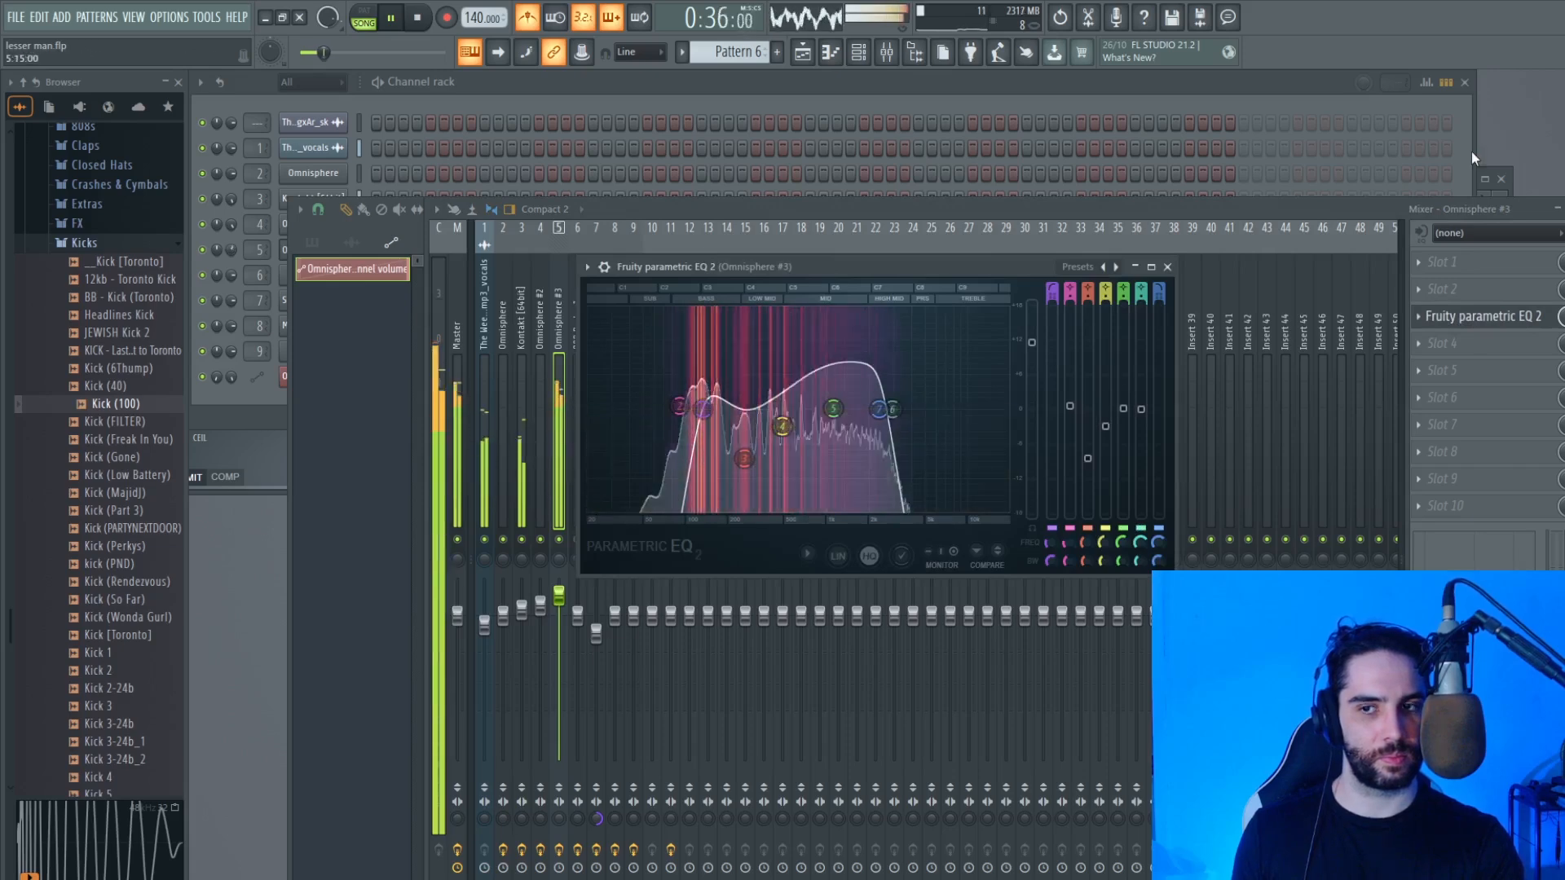
# Step: Check the Omnisphere #3 notes in the piano roll and lower its mixer fader slightly during playback
pyautogui.press('F6')
pyautogui.click(698, 251)
pyautogui.press('space')
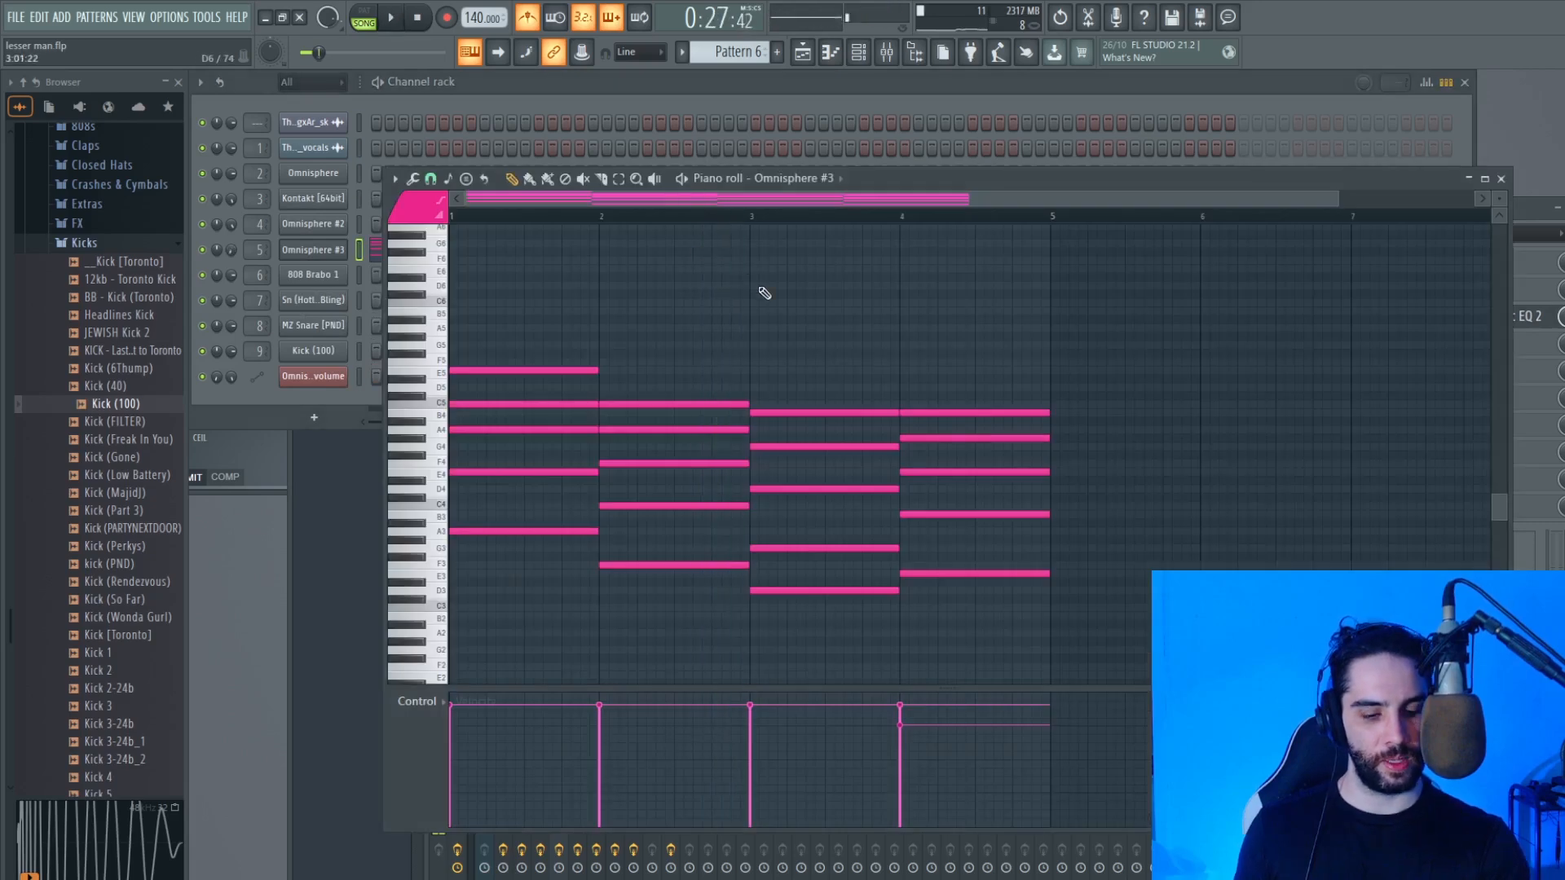
pyautogui.press('space')
pyautogui.press('F9')
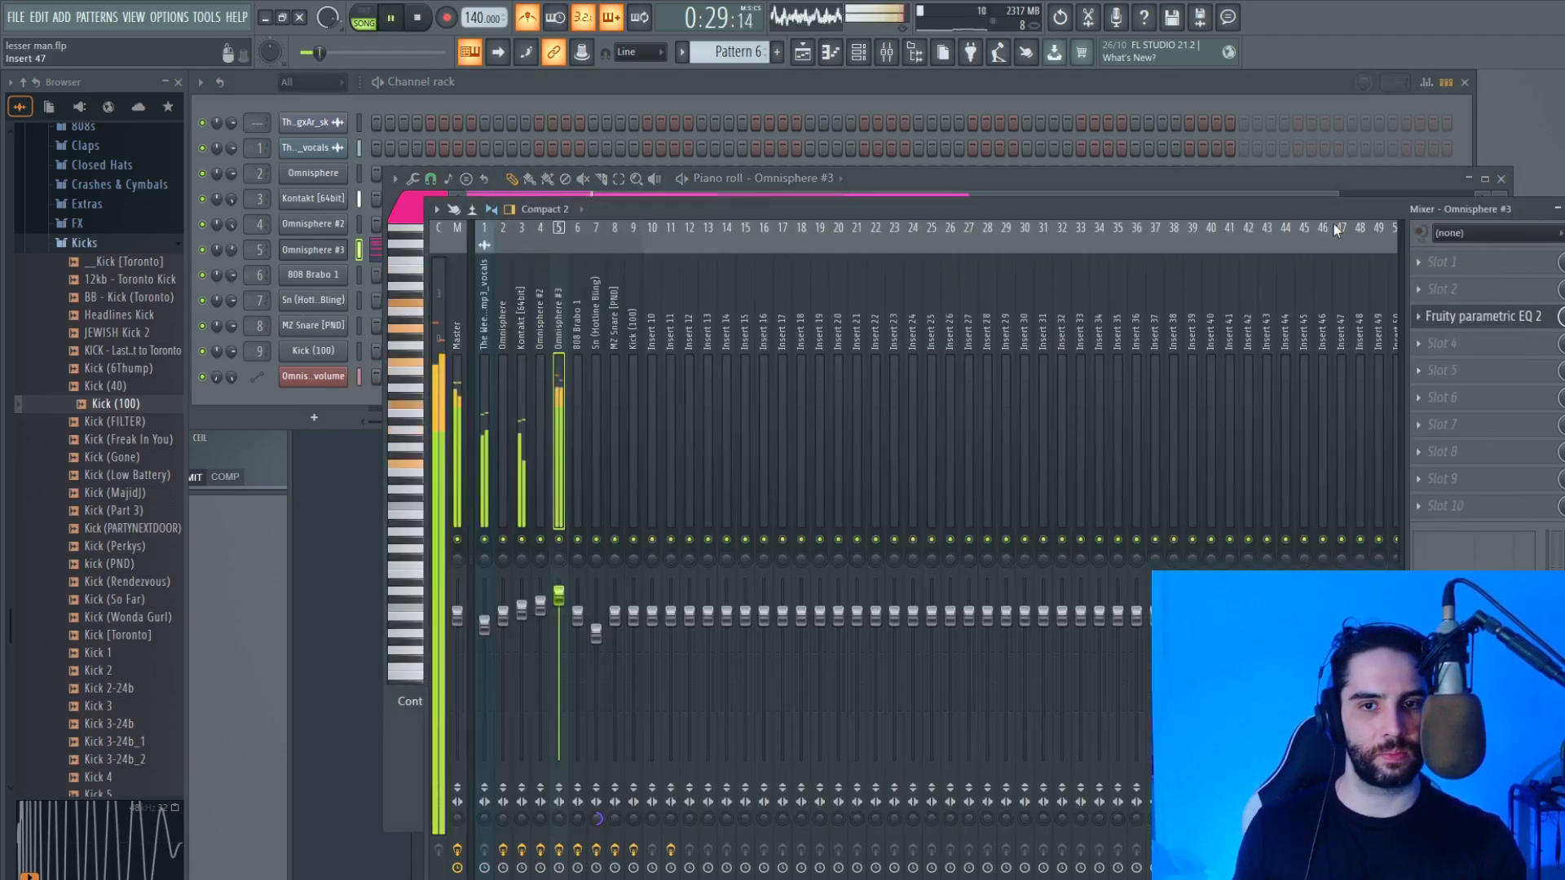
pyautogui.moveTo(559, 594); pyautogui.dragTo(559, 607)
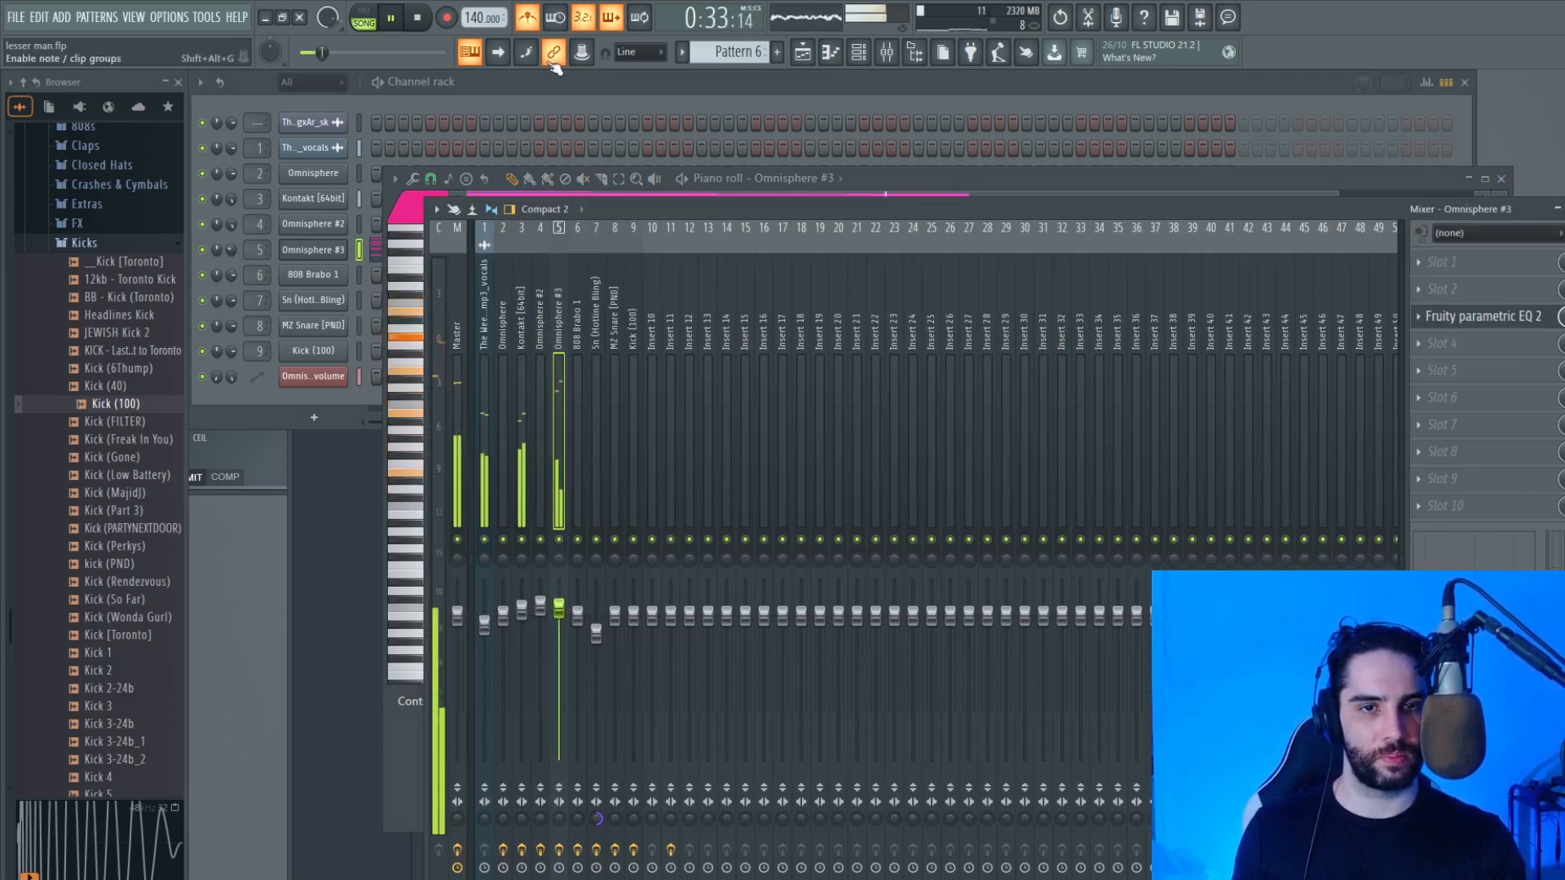
pyautogui.press('space')
# Step: Switch off the metronome and unmute Tracks 3 and 7 in the playlist
pyautogui.click(15, 18)
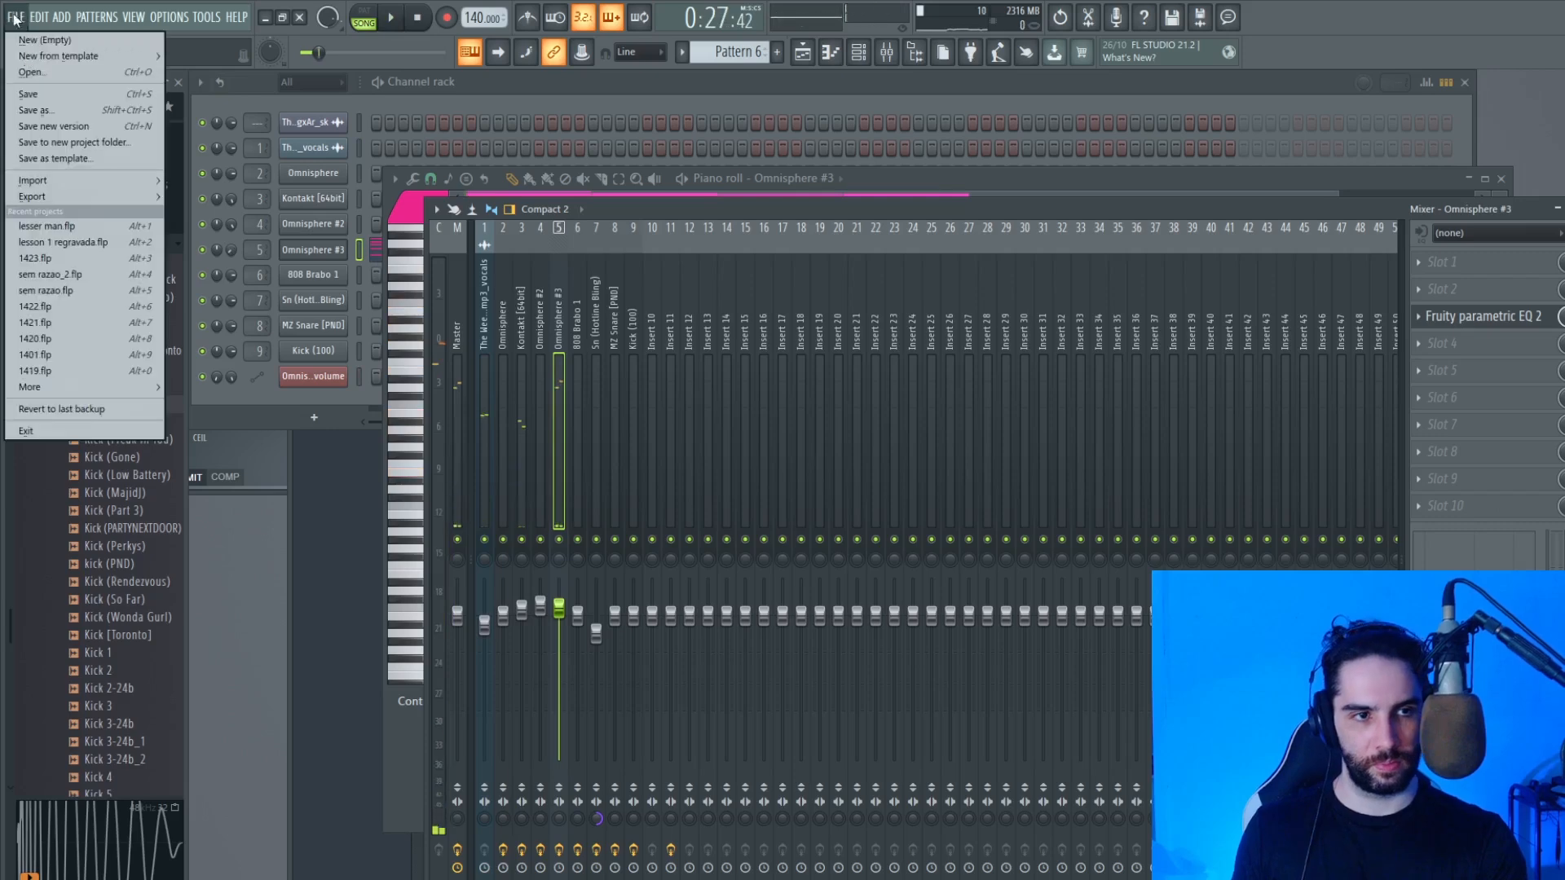
pyautogui.click(46, 226)
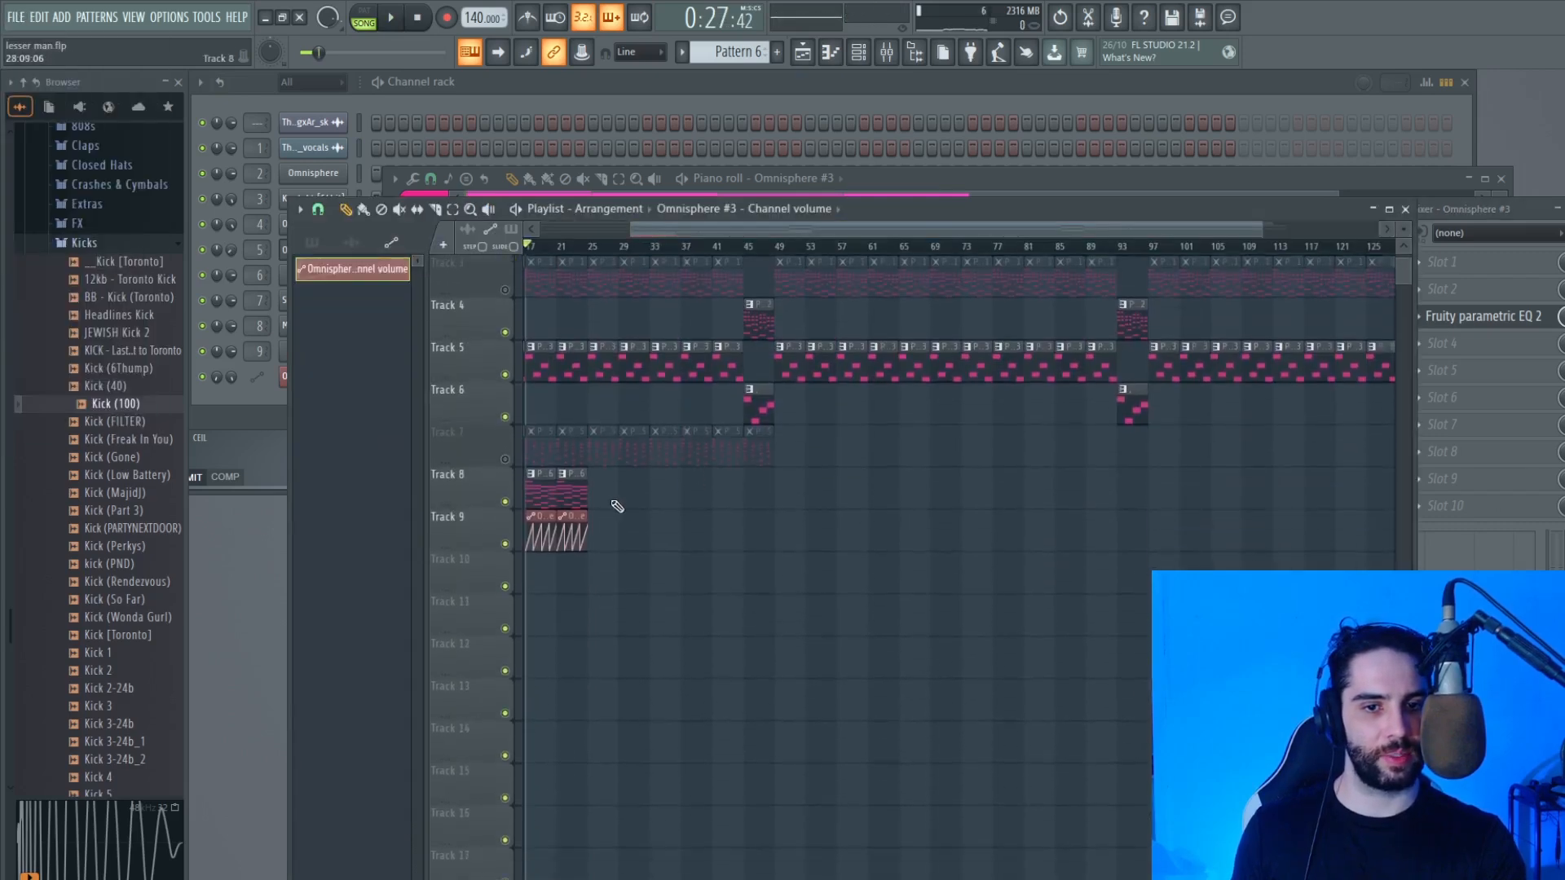
pyautogui.click(506, 544)
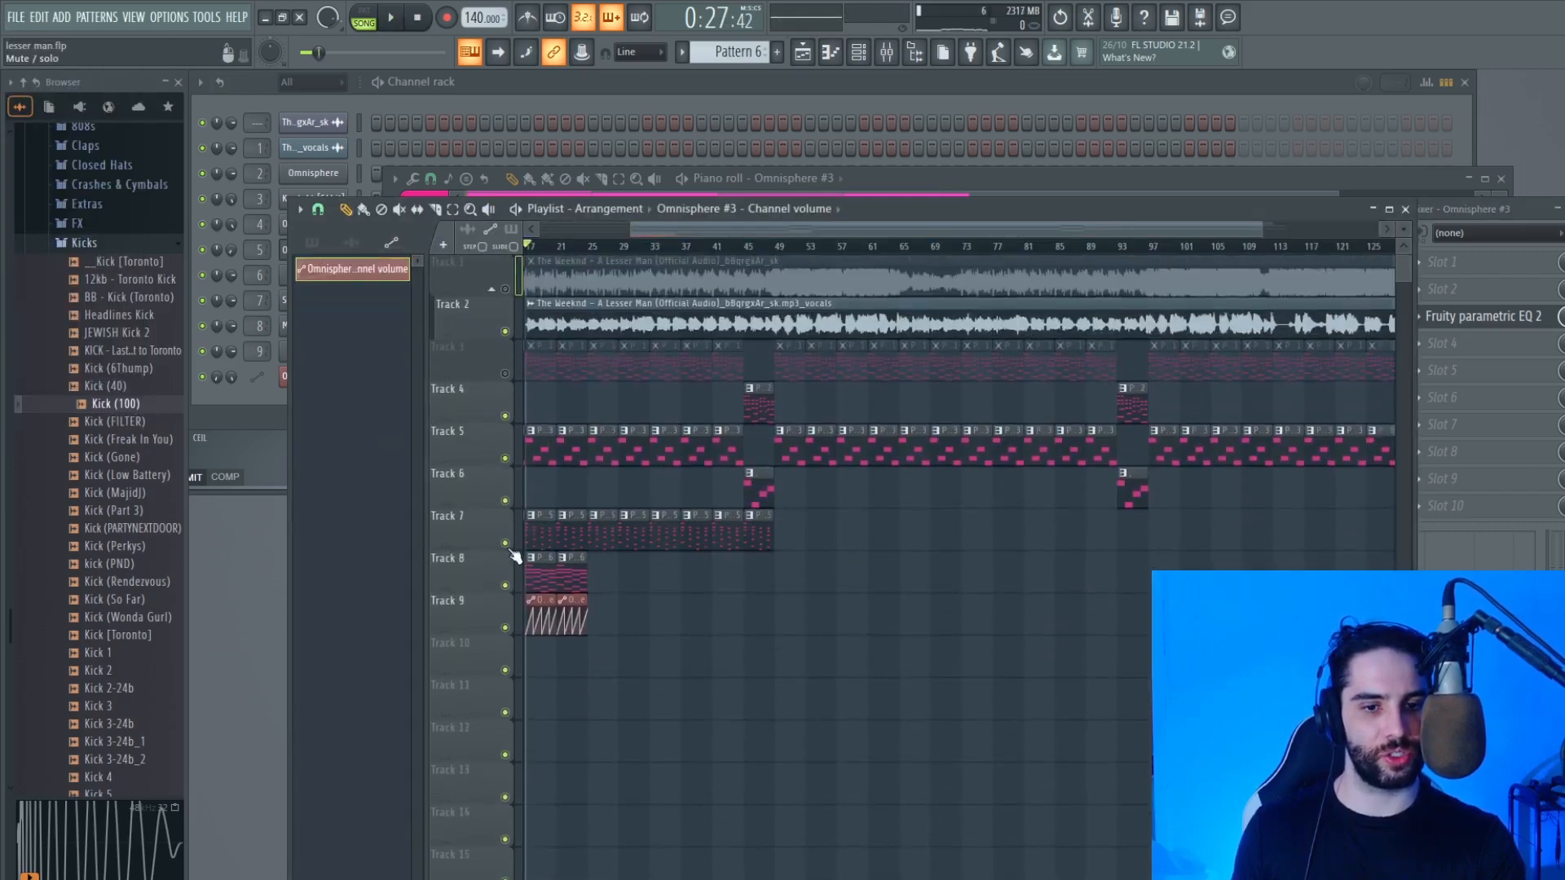
pyautogui.click(505, 374)
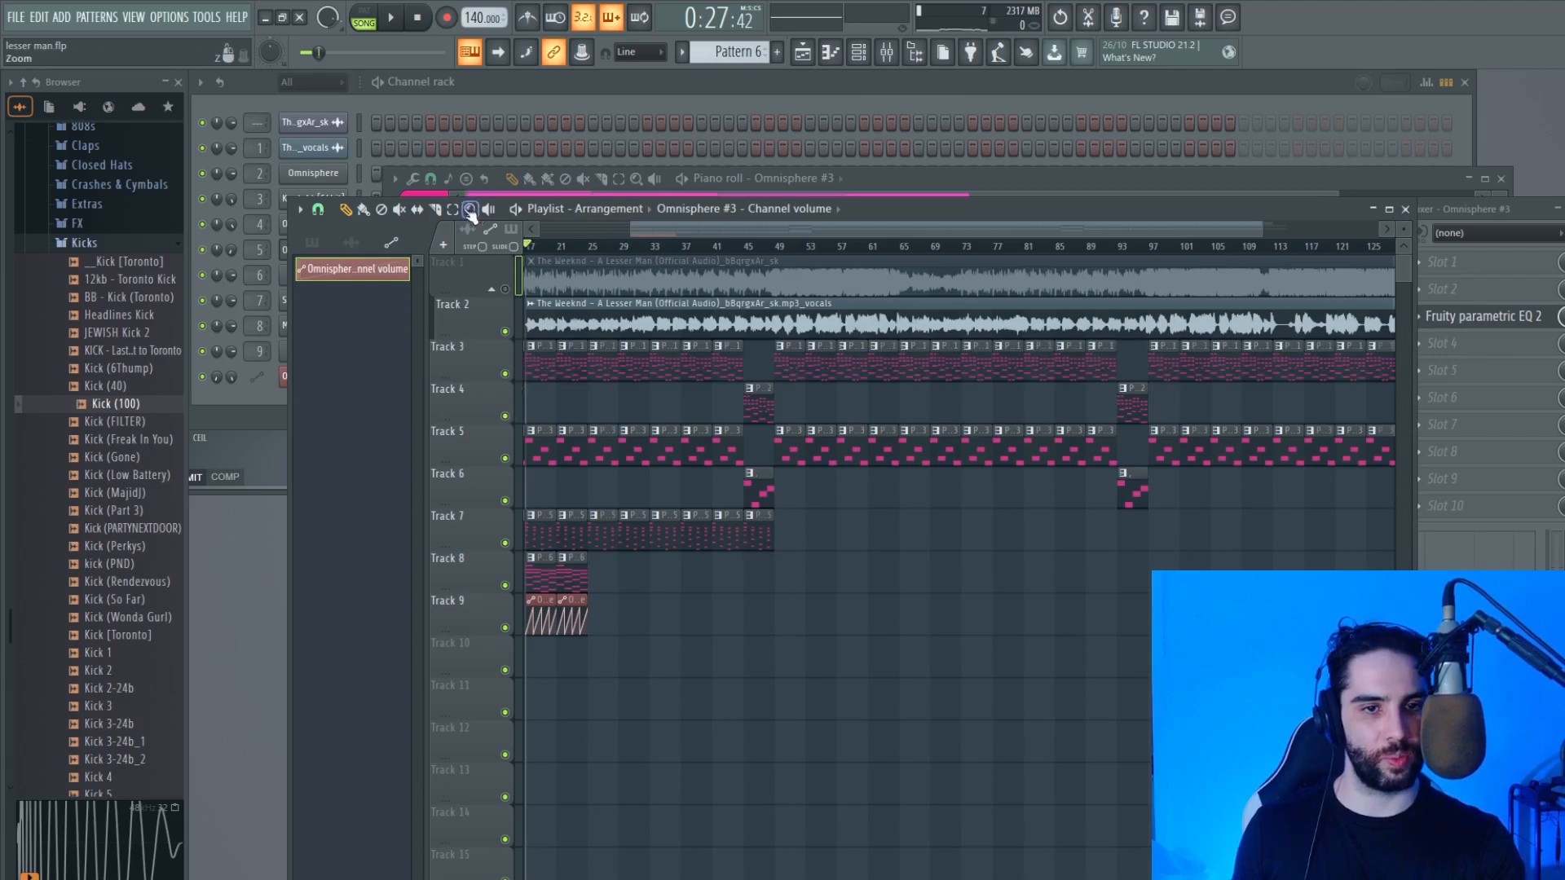
# Step: Place a Pattern 6 clip on Track 9 at bar 45 and delete the Pattern 6 clip at bar 21 on Track 8
pyautogui.click(714, 489)
pyautogui.click(755, 517)
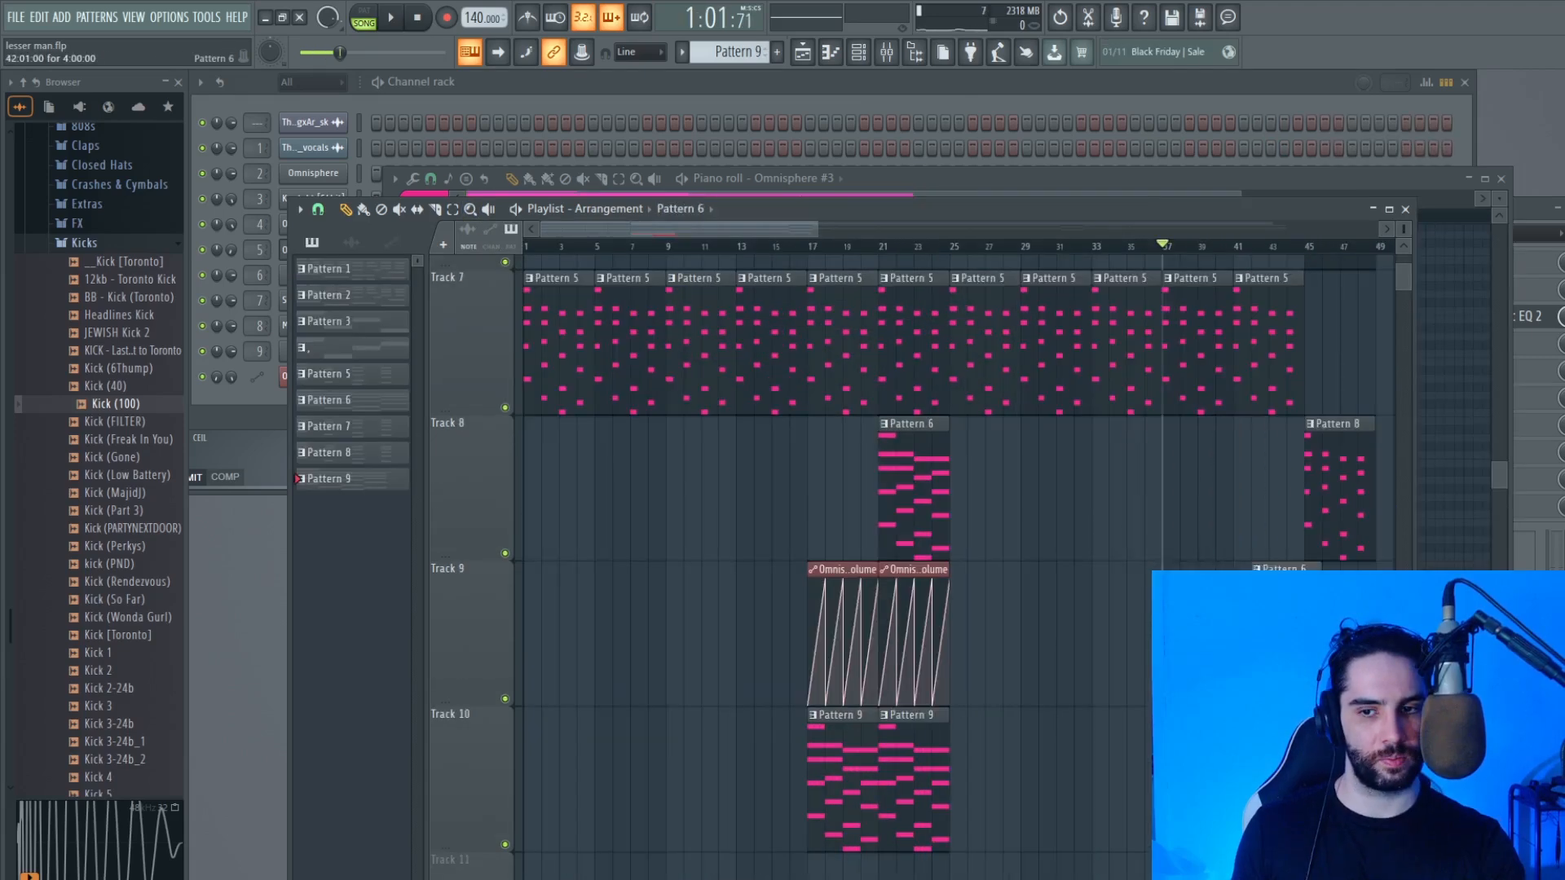
pyautogui.rightClick(884, 450)
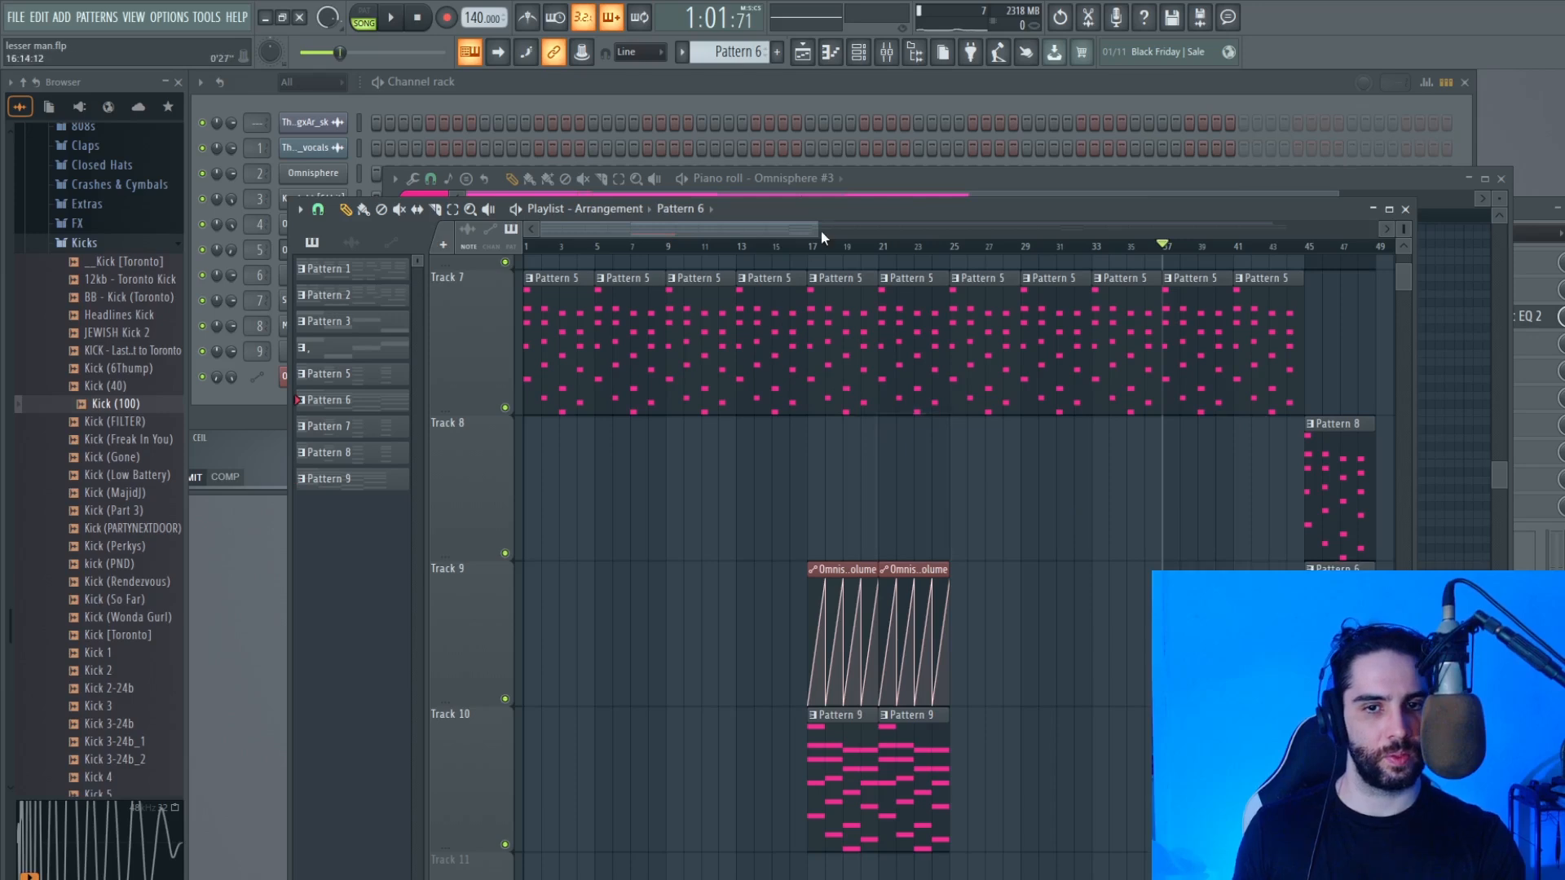
# Step: Add four more Pattern 9 clips on Track 10 after the existing pair
pyautogui.moveTo(820, 231); pyautogui.dragTo(1409, 176)
pyautogui.scroll(3, 876, 450)
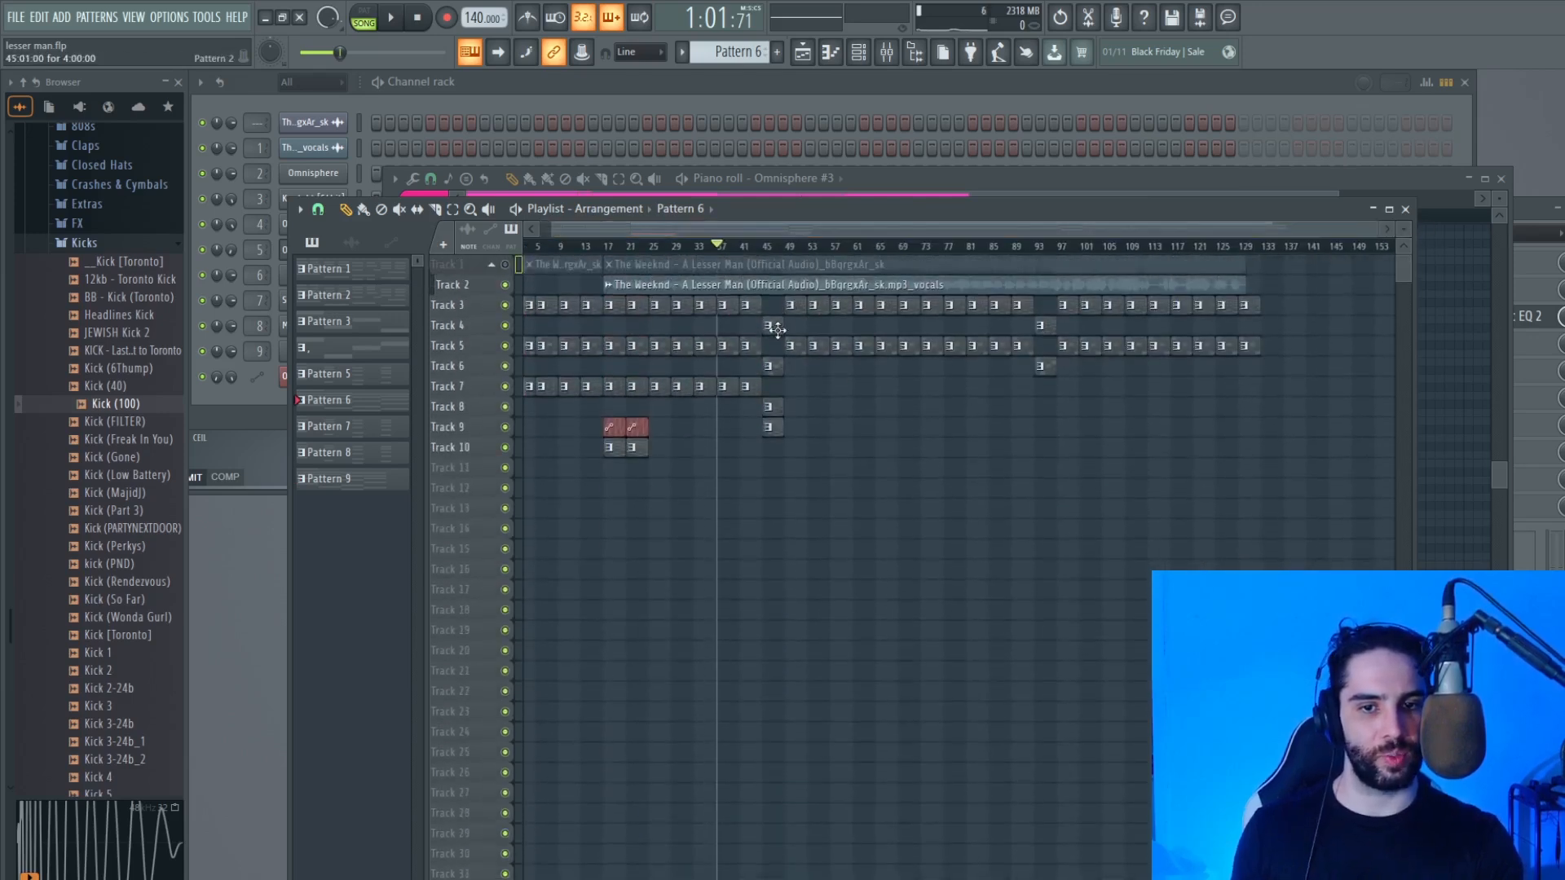
pyautogui.click(636, 449)
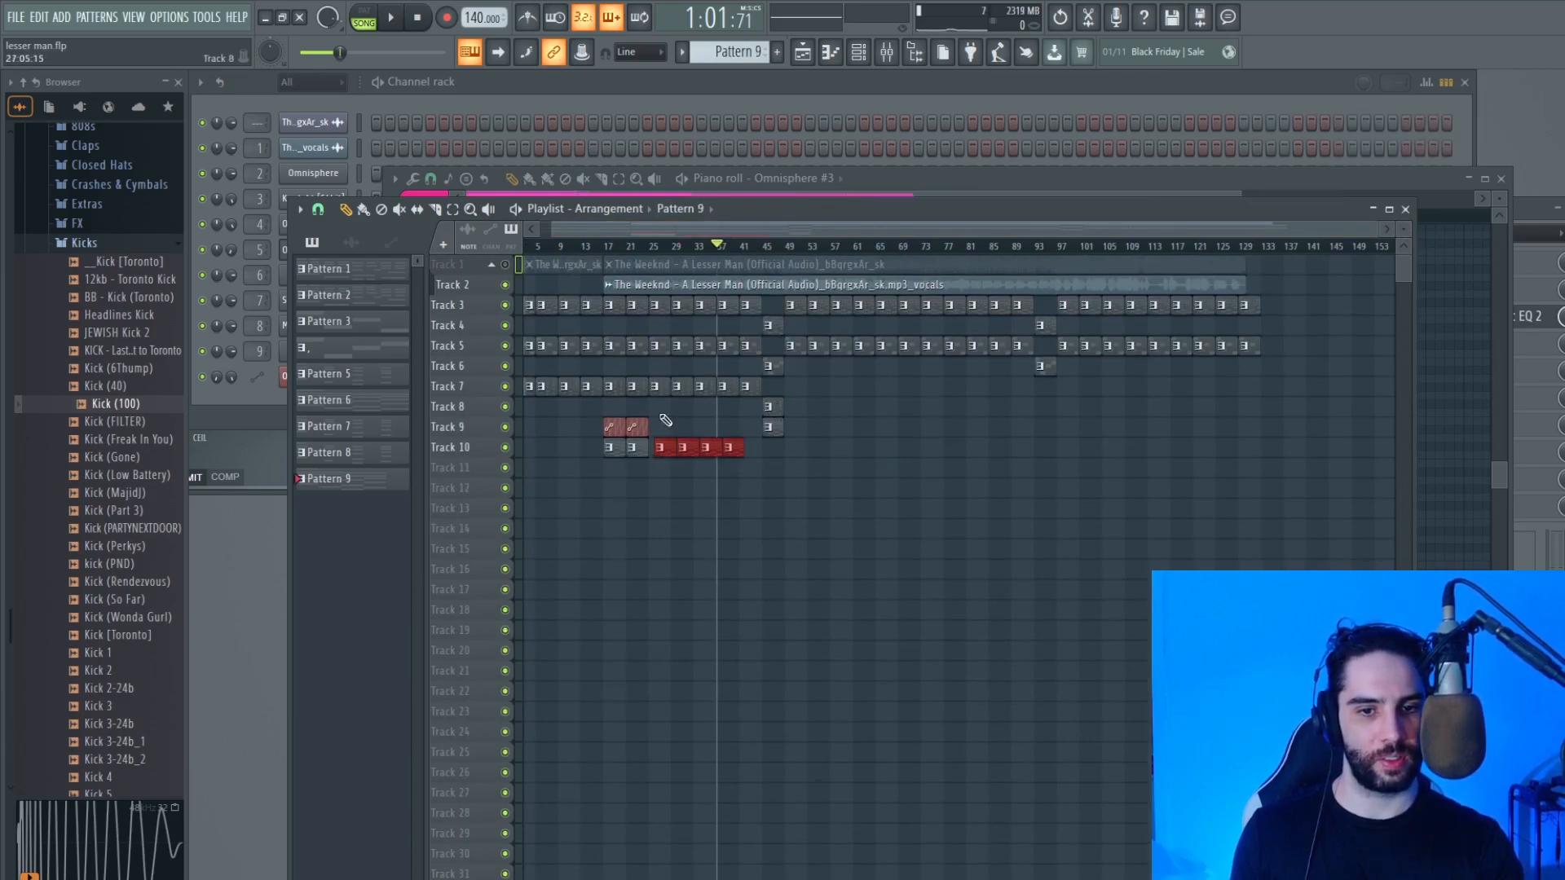
# Step: Fill Track 12 with consecutive four-bar Omnisphere #3 volume automation clips from bar 1 to bar 137
pyautogui.click(639, 428)
pyautogui.moveTo(1312, 500); pyautogui.dragTo(458, 501)
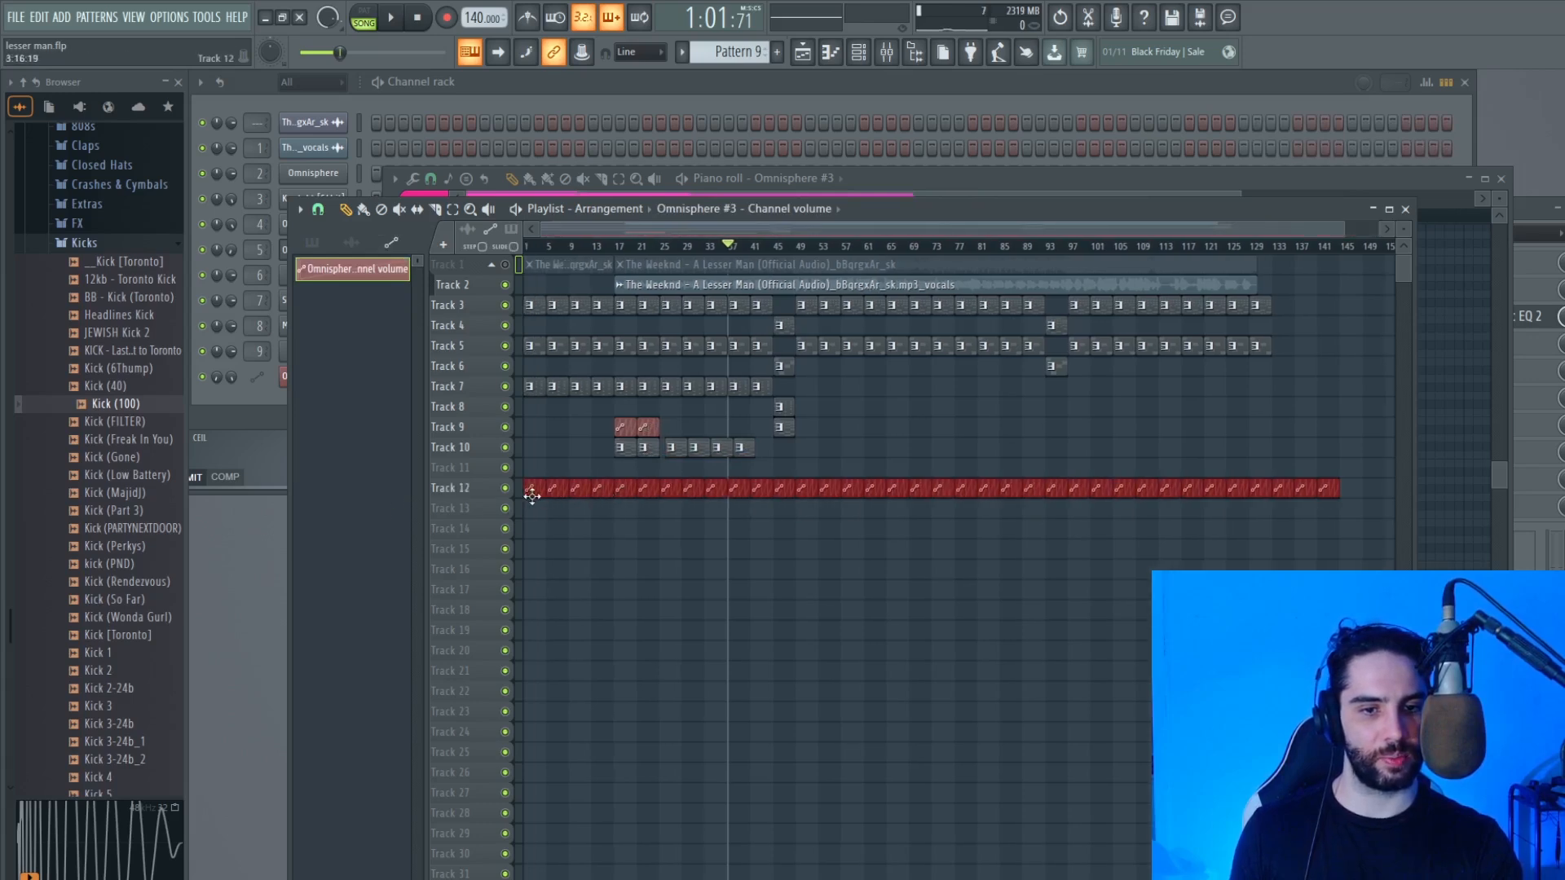
pyautogui.click(1234, 456)
pyautogui.rightClick(1238, 456)
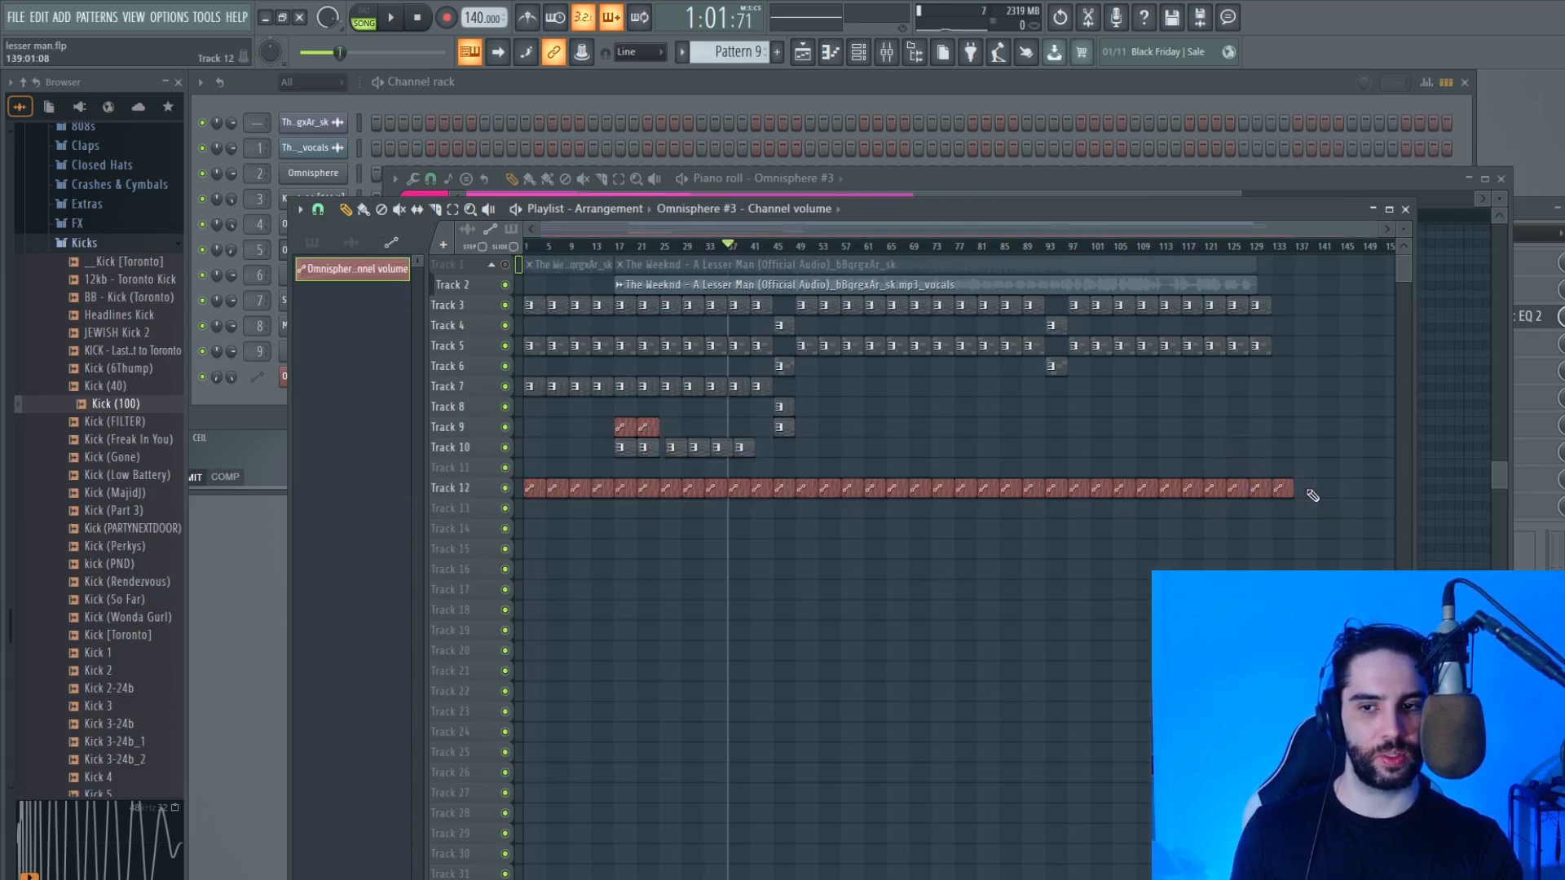
# Step: Delete the four extra Pattern 9 clips from Track 10, keeping only those at bars 17 and 21
pyautogui.moveTo(1381, 233); pyautogui.dragTo(836, 235)
pyautogui.rightClick(974, 447)
pyautogui.rightClick(1039, 448)
pyautogui.rightClick(1108, 448)
pyautogui.rightClick(1145, 447)
# Step: Play the arrangement from bar 17 with the channel rack open
pyautogui.click(795, 243)
pyautogui.press('space')
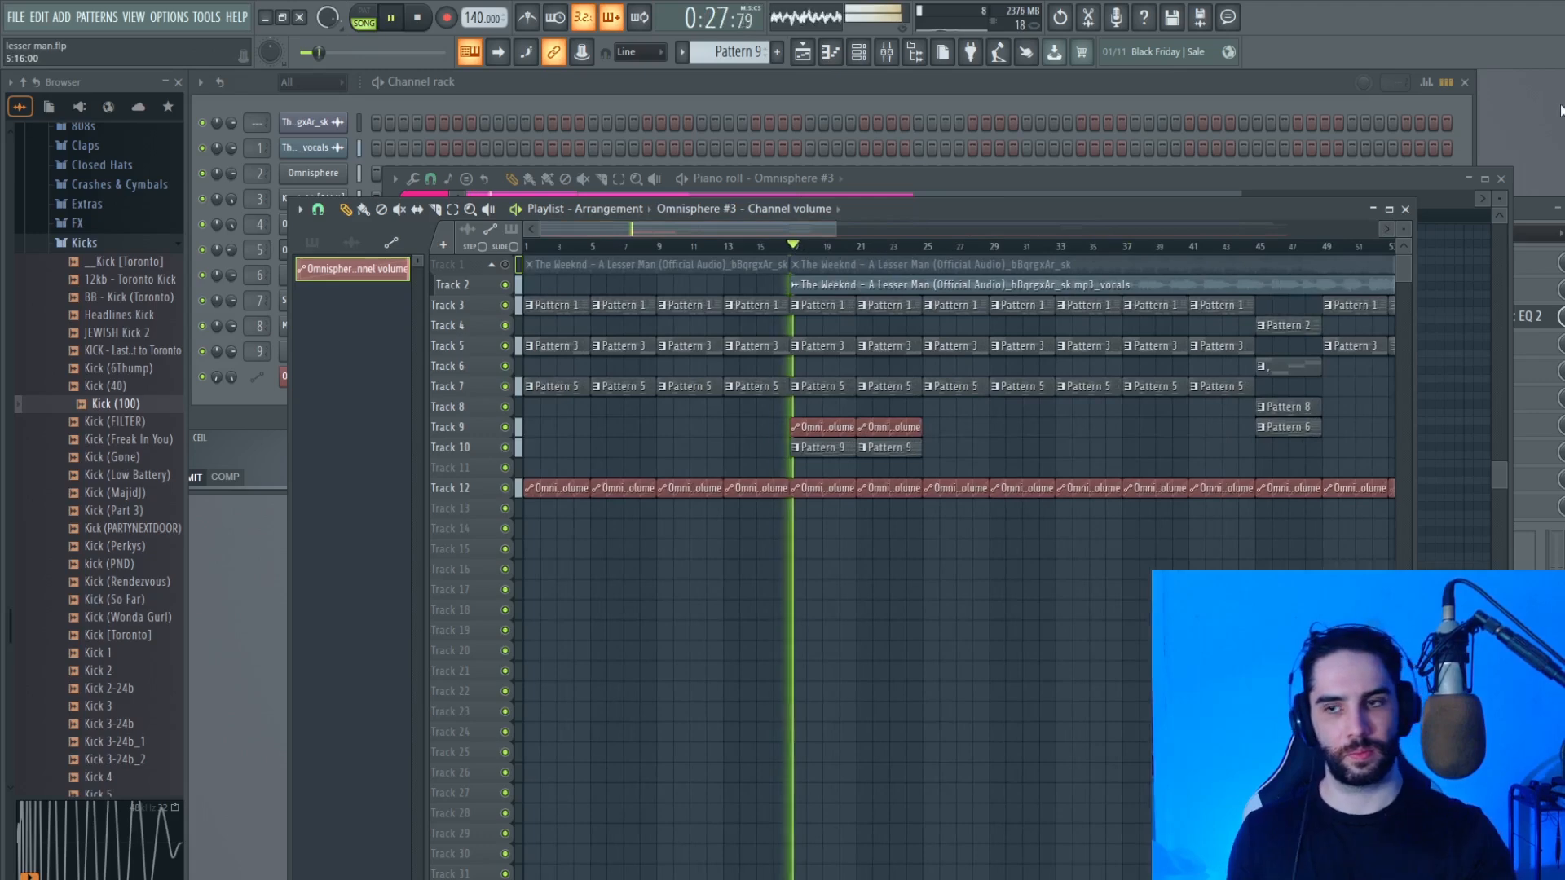
pyautogui.press('F6')
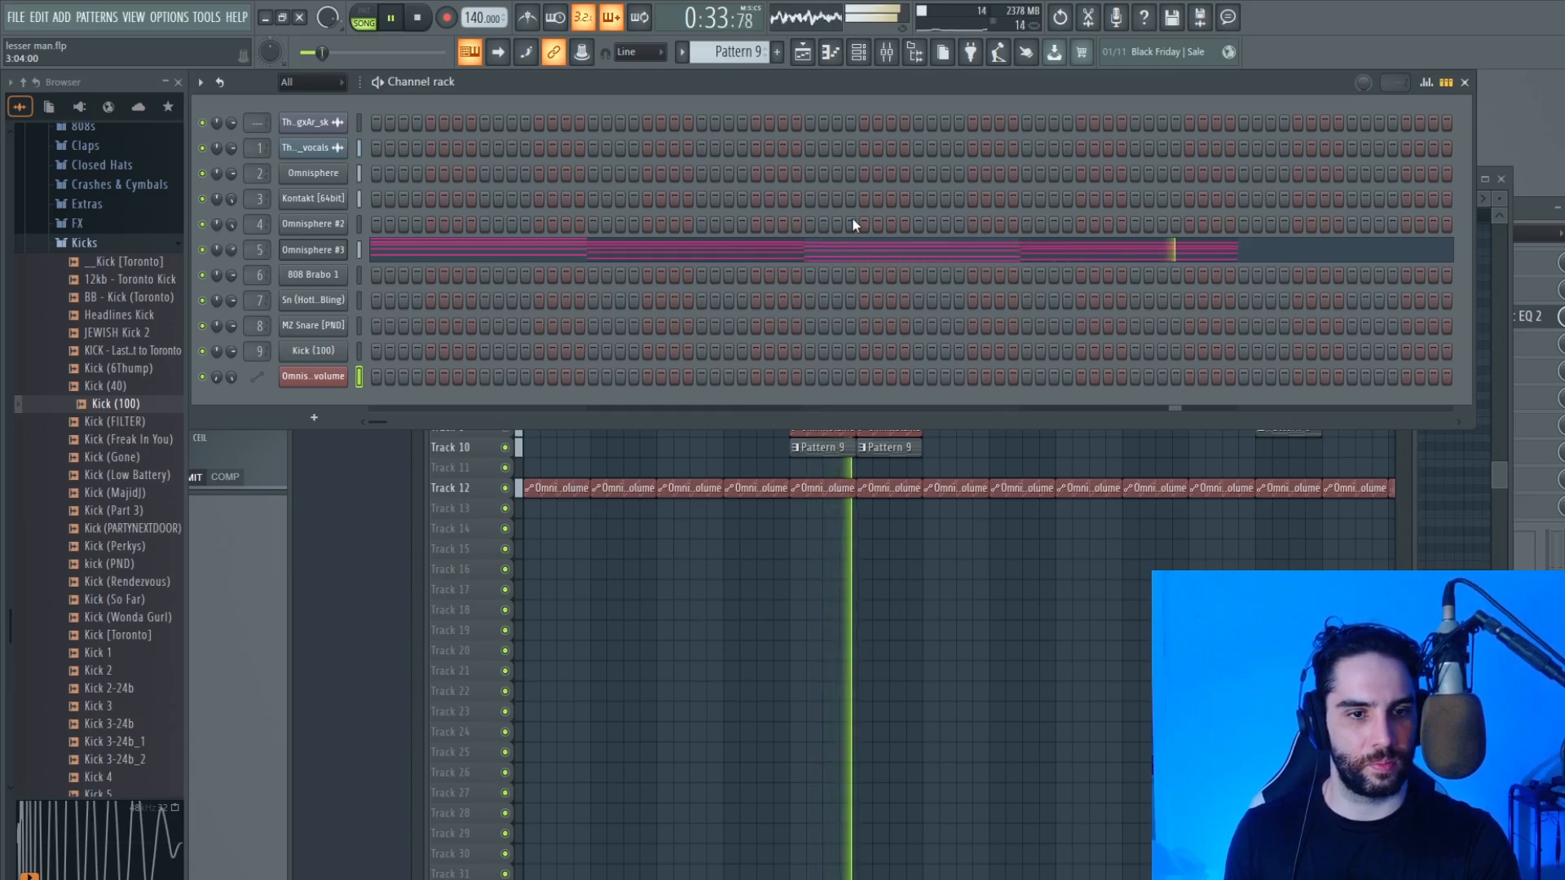
pyautogui.press('space')
pyautogui.click(16, 17)
pyautogui.press('Escape')
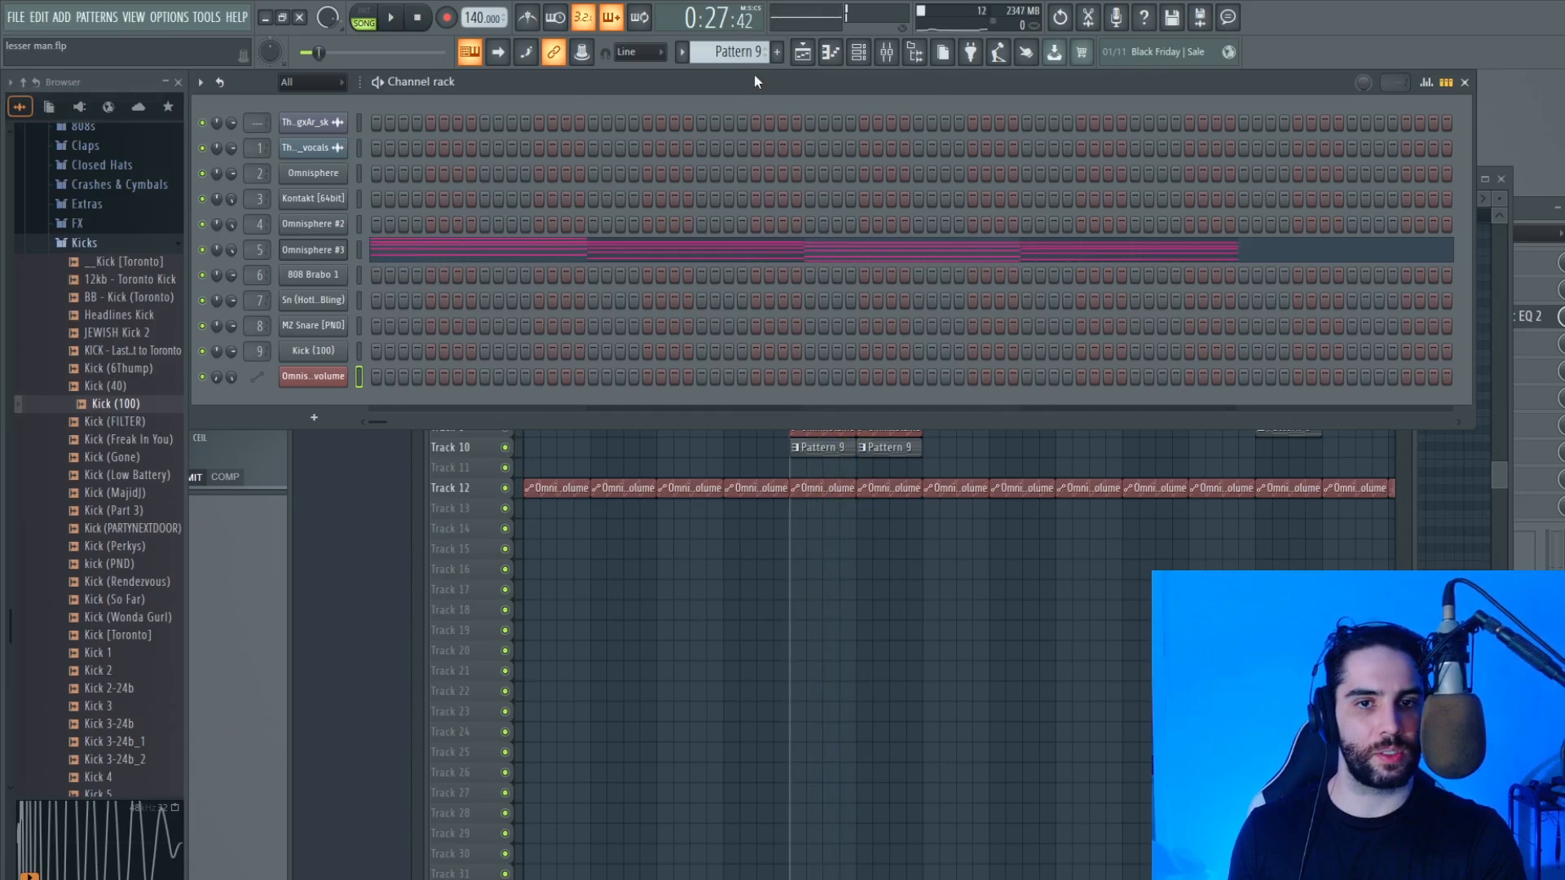
# Step: Create Pattern 10 in pattern mode with Kick (100) on steps 1, 7, 19 and 21 and MZ Snare [PND] on steps 9 and 25
pyautogui.press('F4')
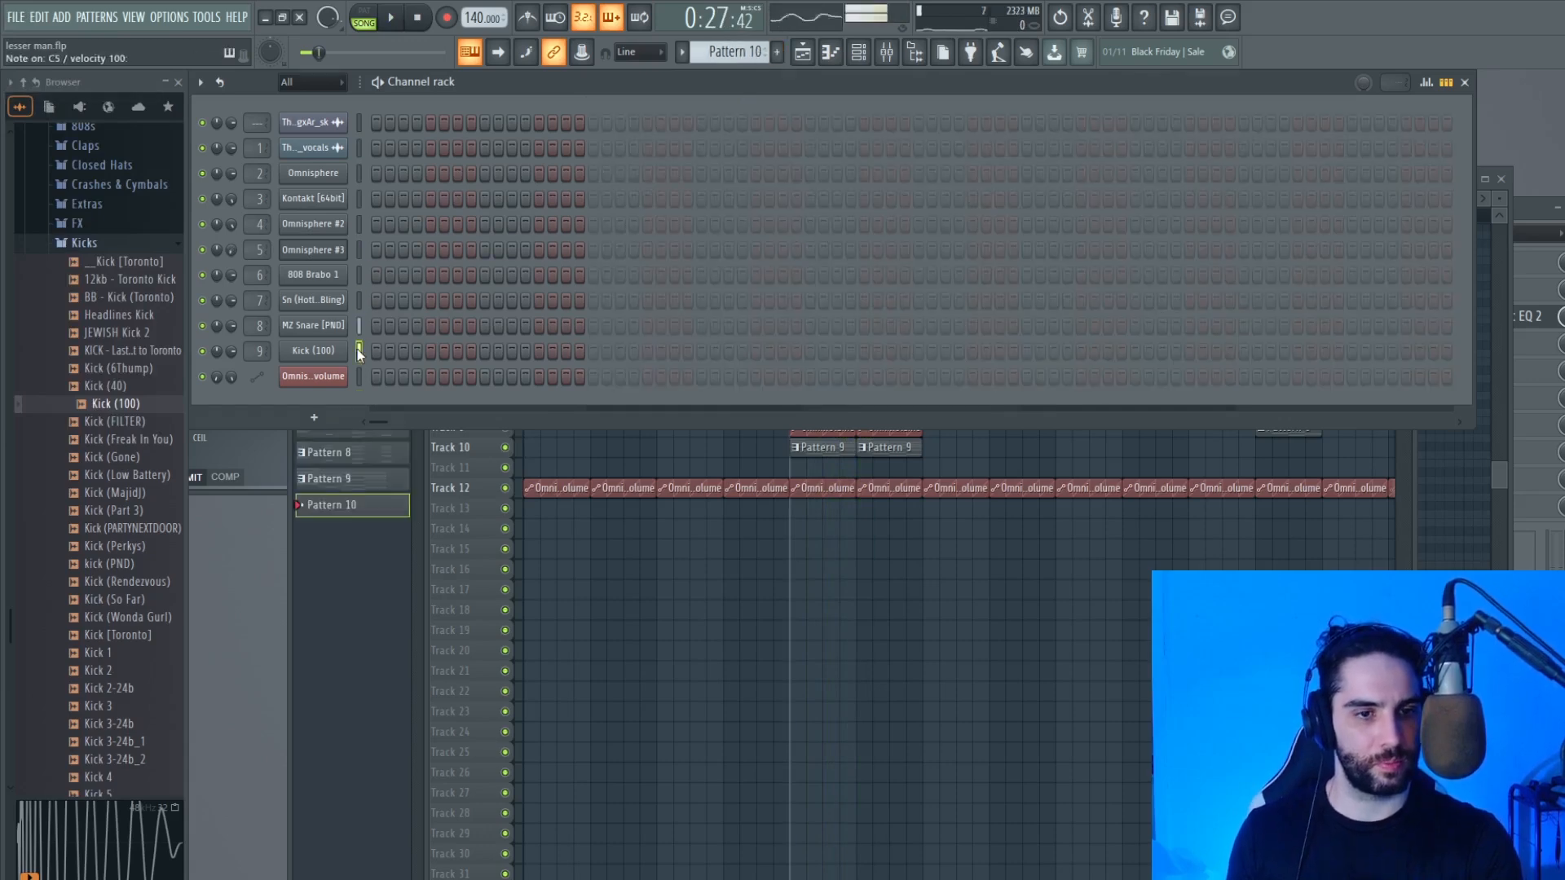
pyautogui.press('l')
pyautogui.press('space')
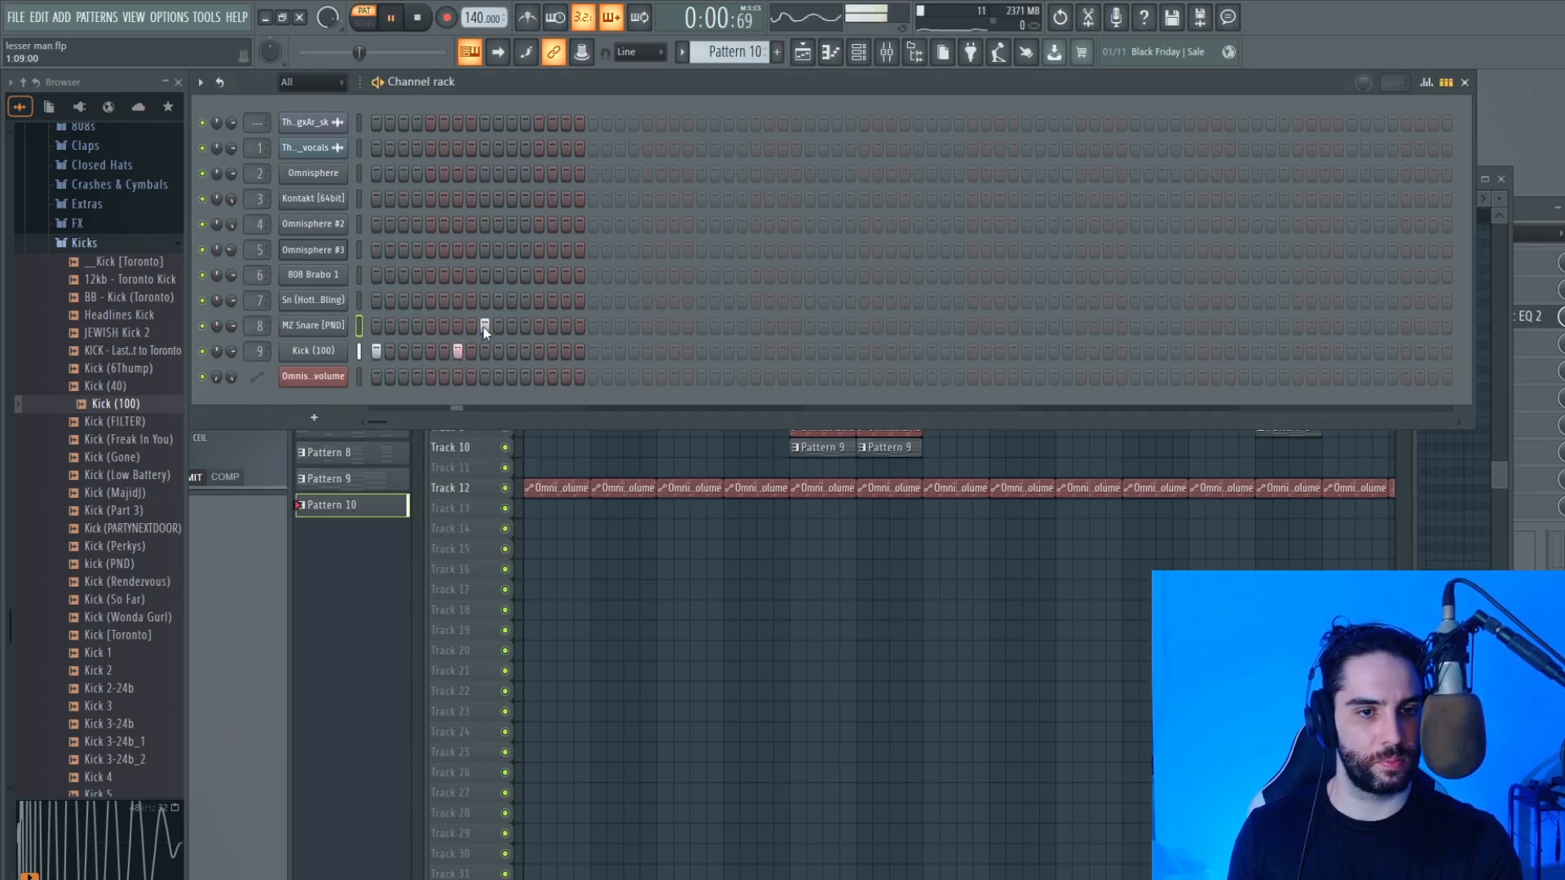
pyautogui.press('space')
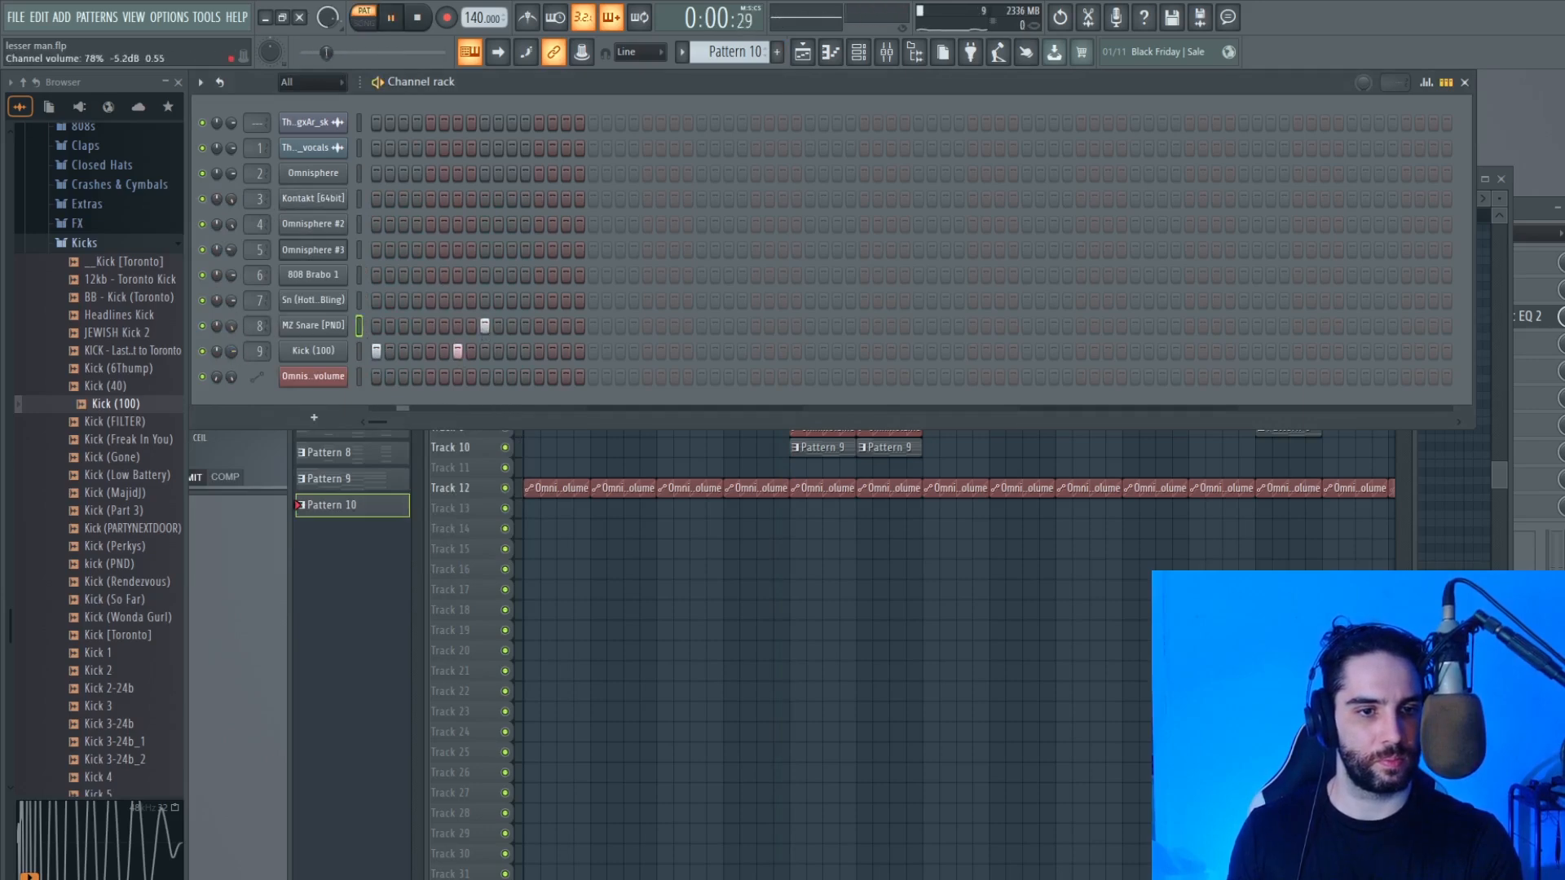
pyautogui.click(620, 351)
pyautogui.click(647, 351)
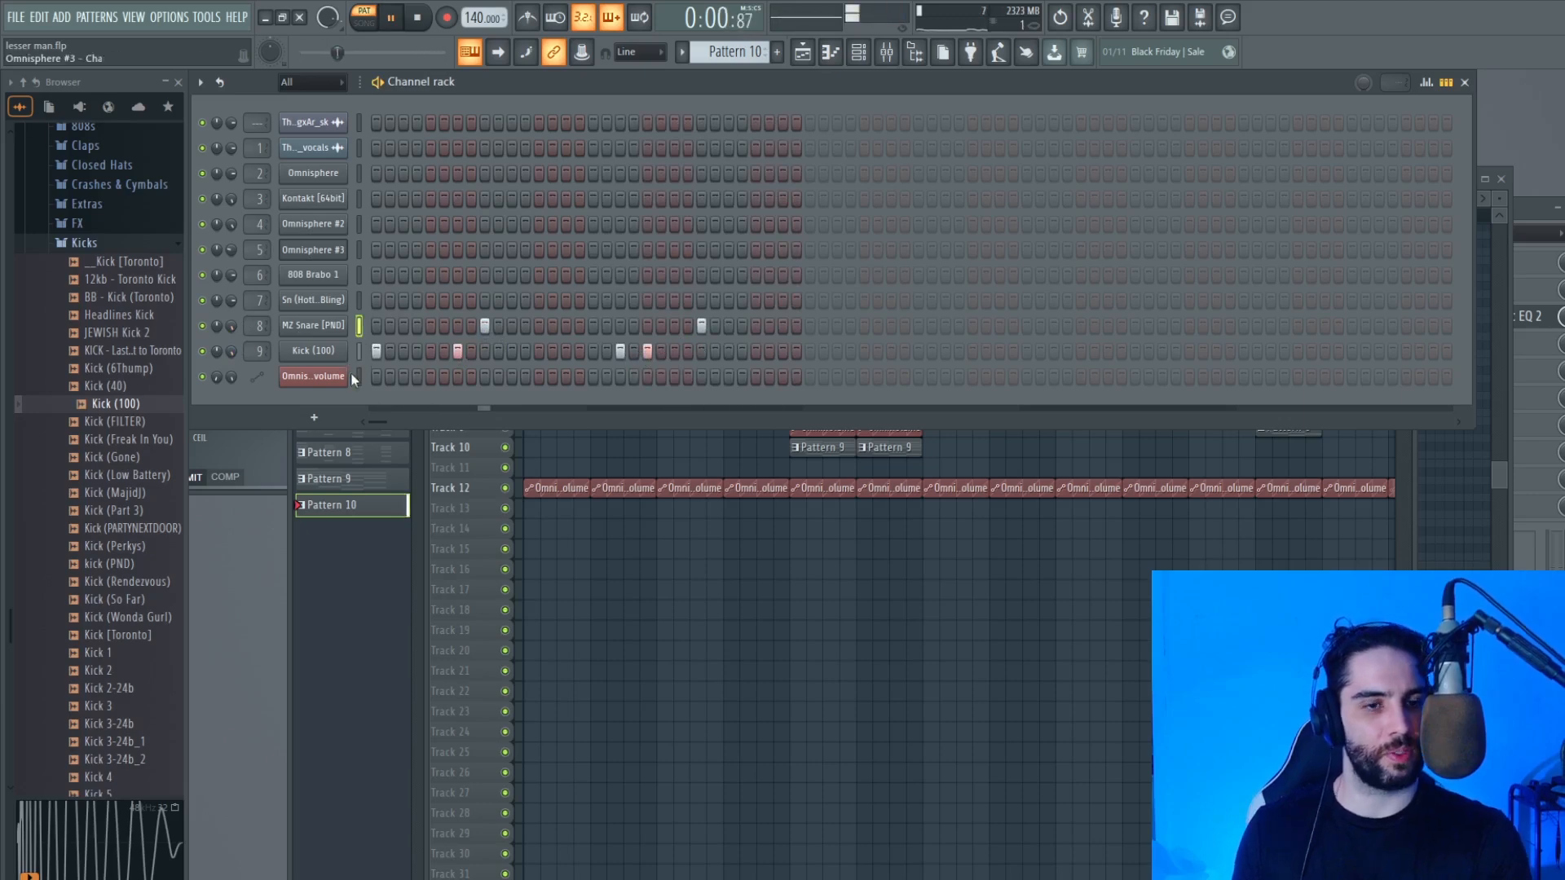
# Step: Audition the Closed Hats samples in the same drum kit and load Hi Hat (Low Battery) as a new channel
pyautogui.click(81, 243)
pyautogui.scroll(5, 122, 342)
pyautogui.click(119, 485)
pyautogui.press('space')
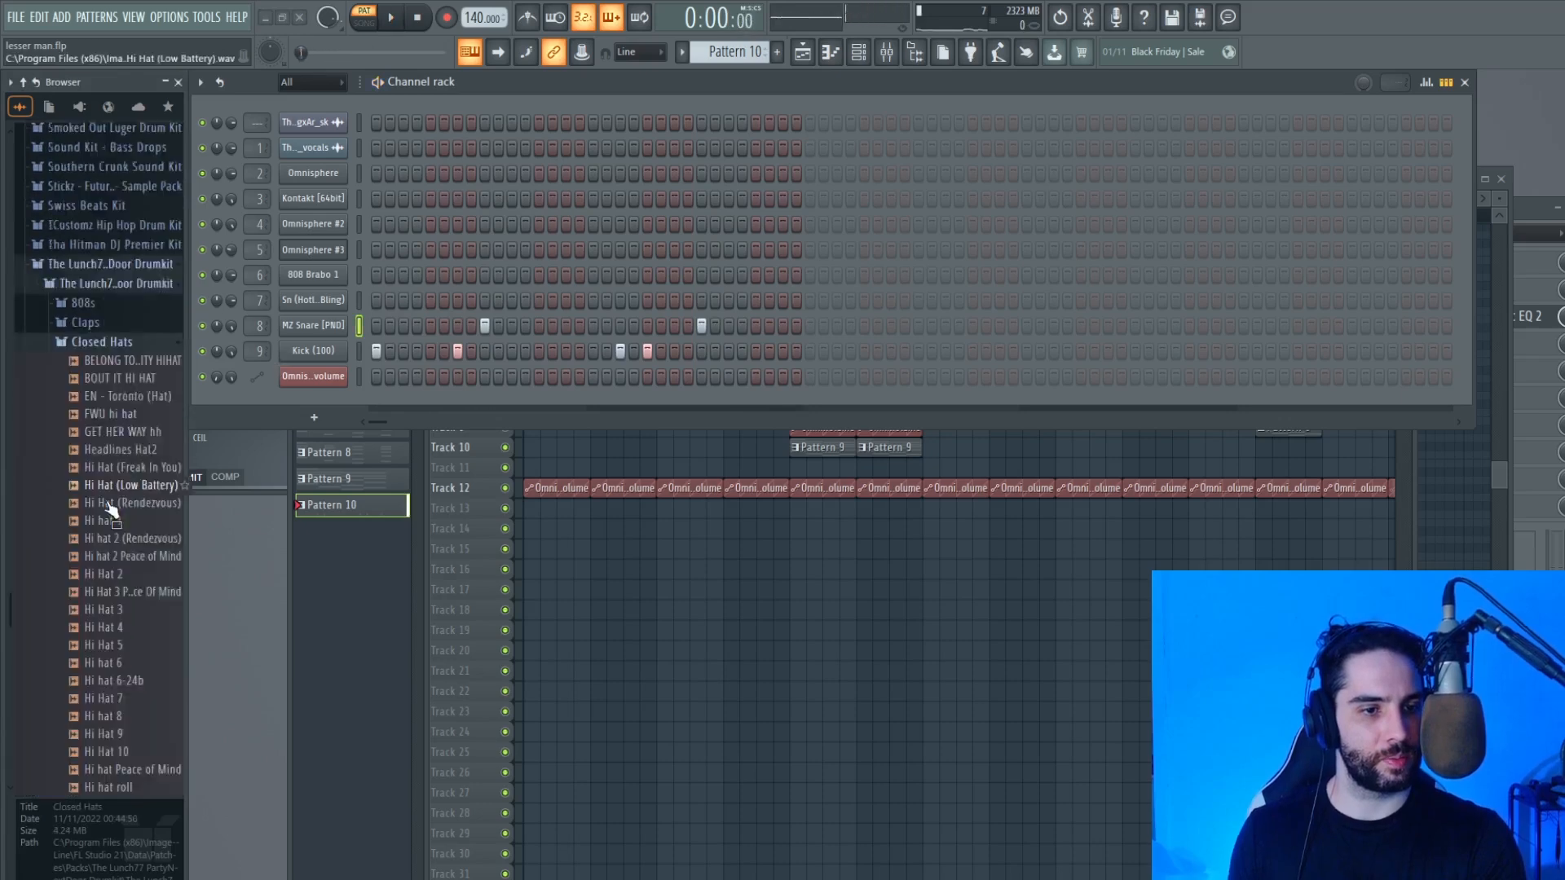
pyautogui.click(106, 485)
pyautogui.click(110, 433)
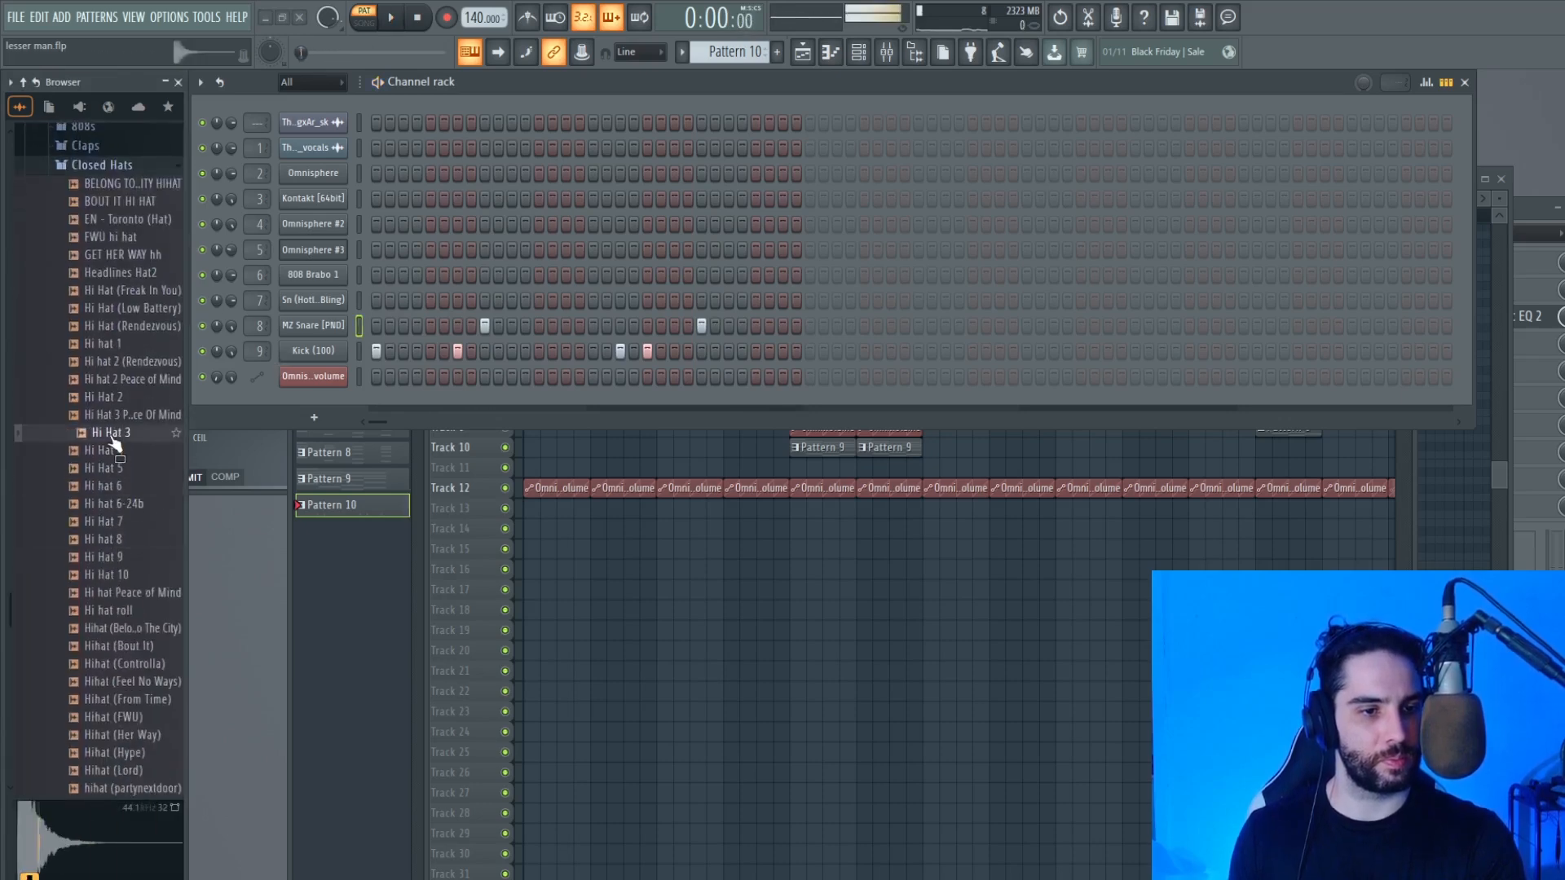
pyautogui.click(107, 415)
pyautogui.click(122, 362)
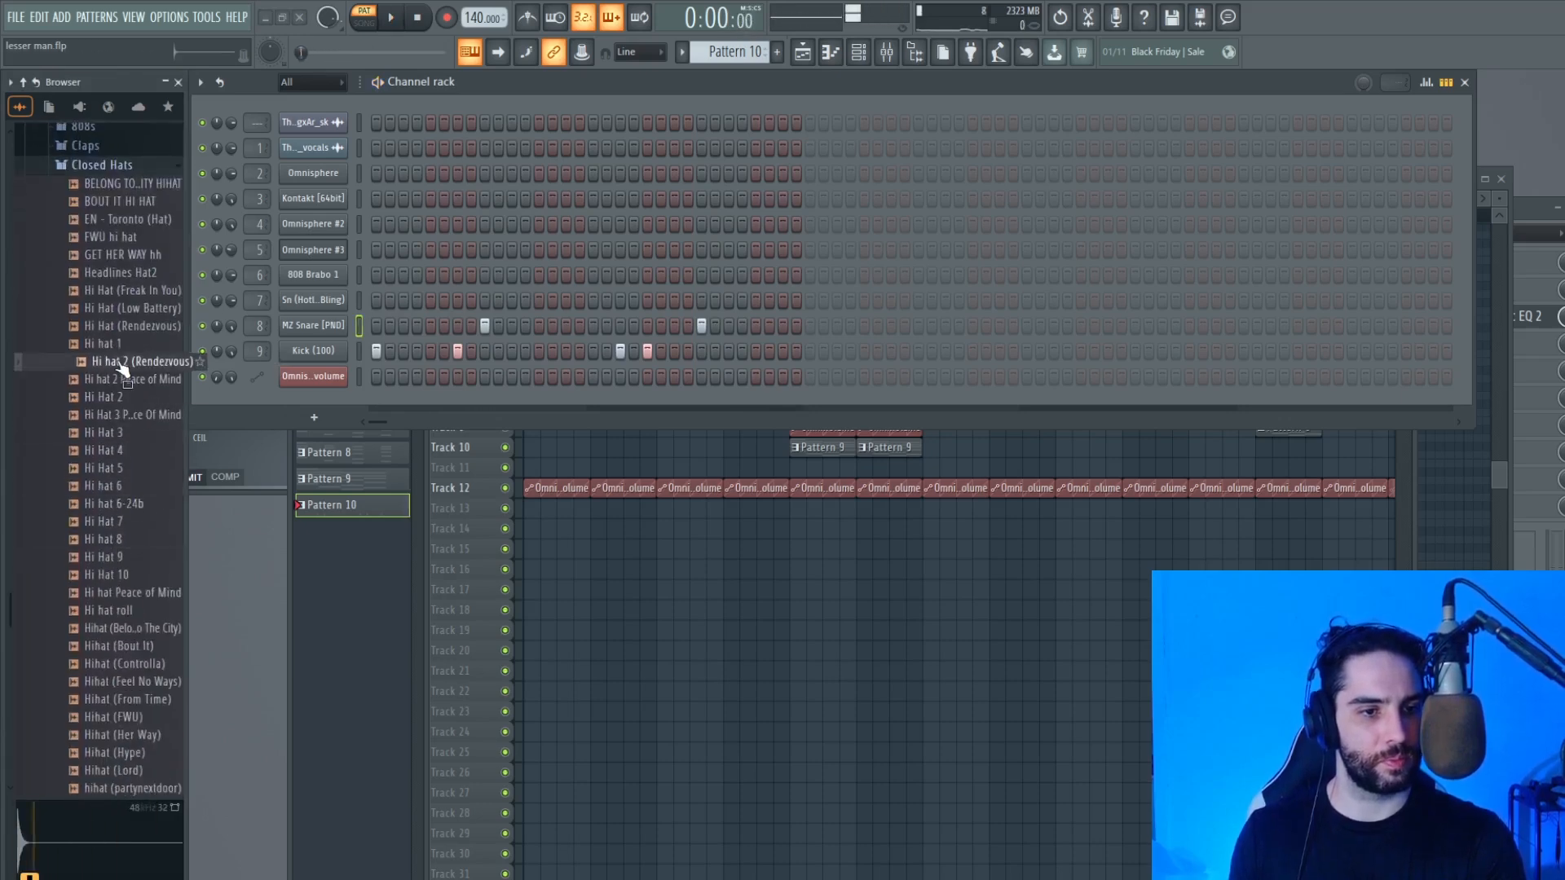
pyautogui.click(121, 415)
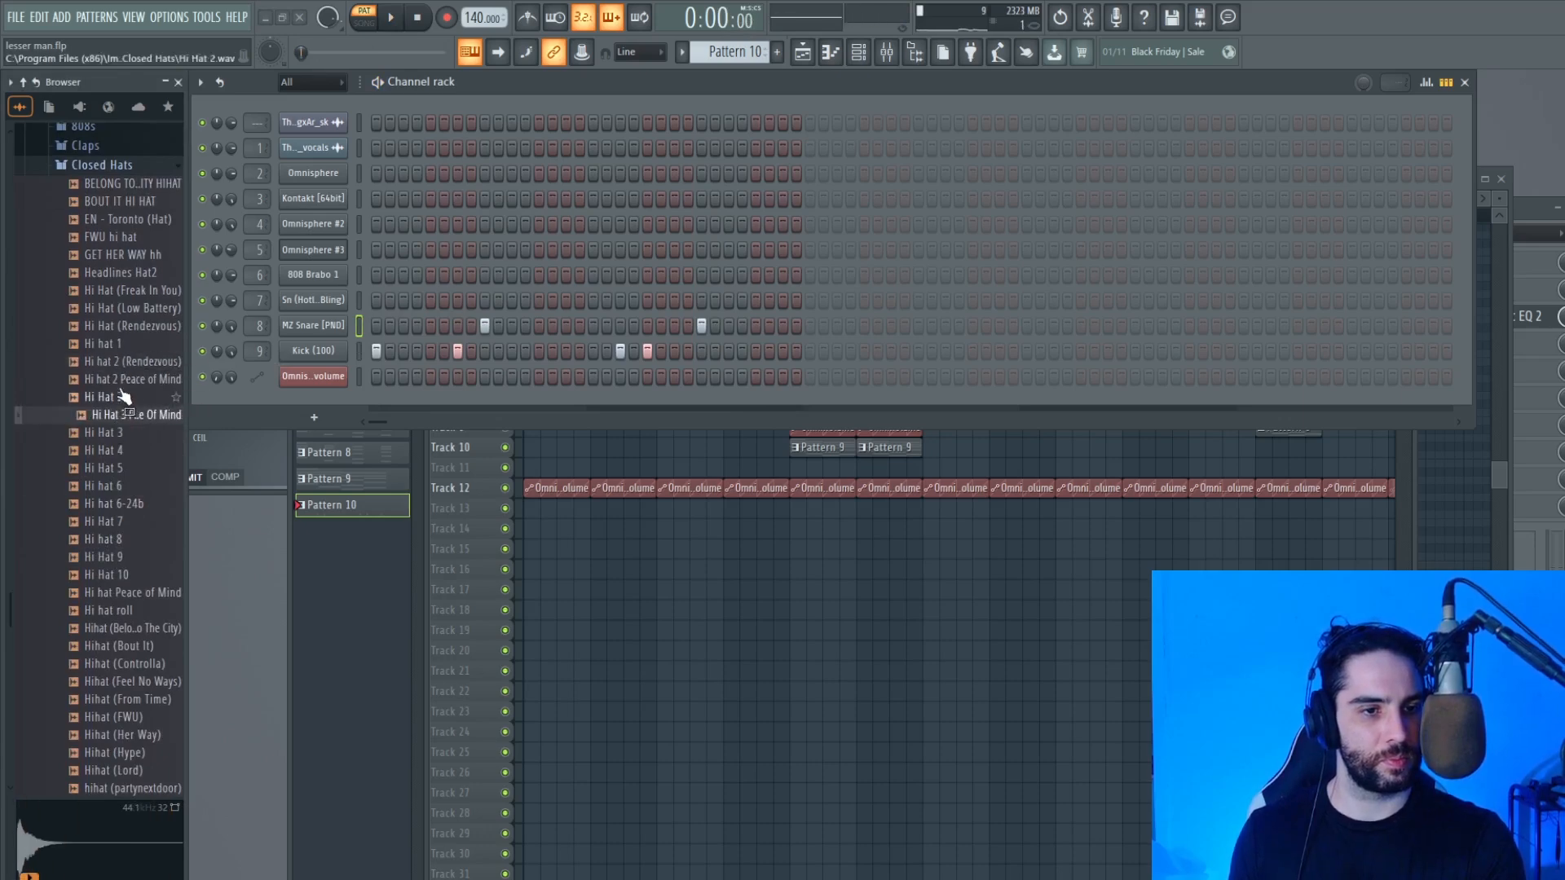
pyautogui.click(127, 308)
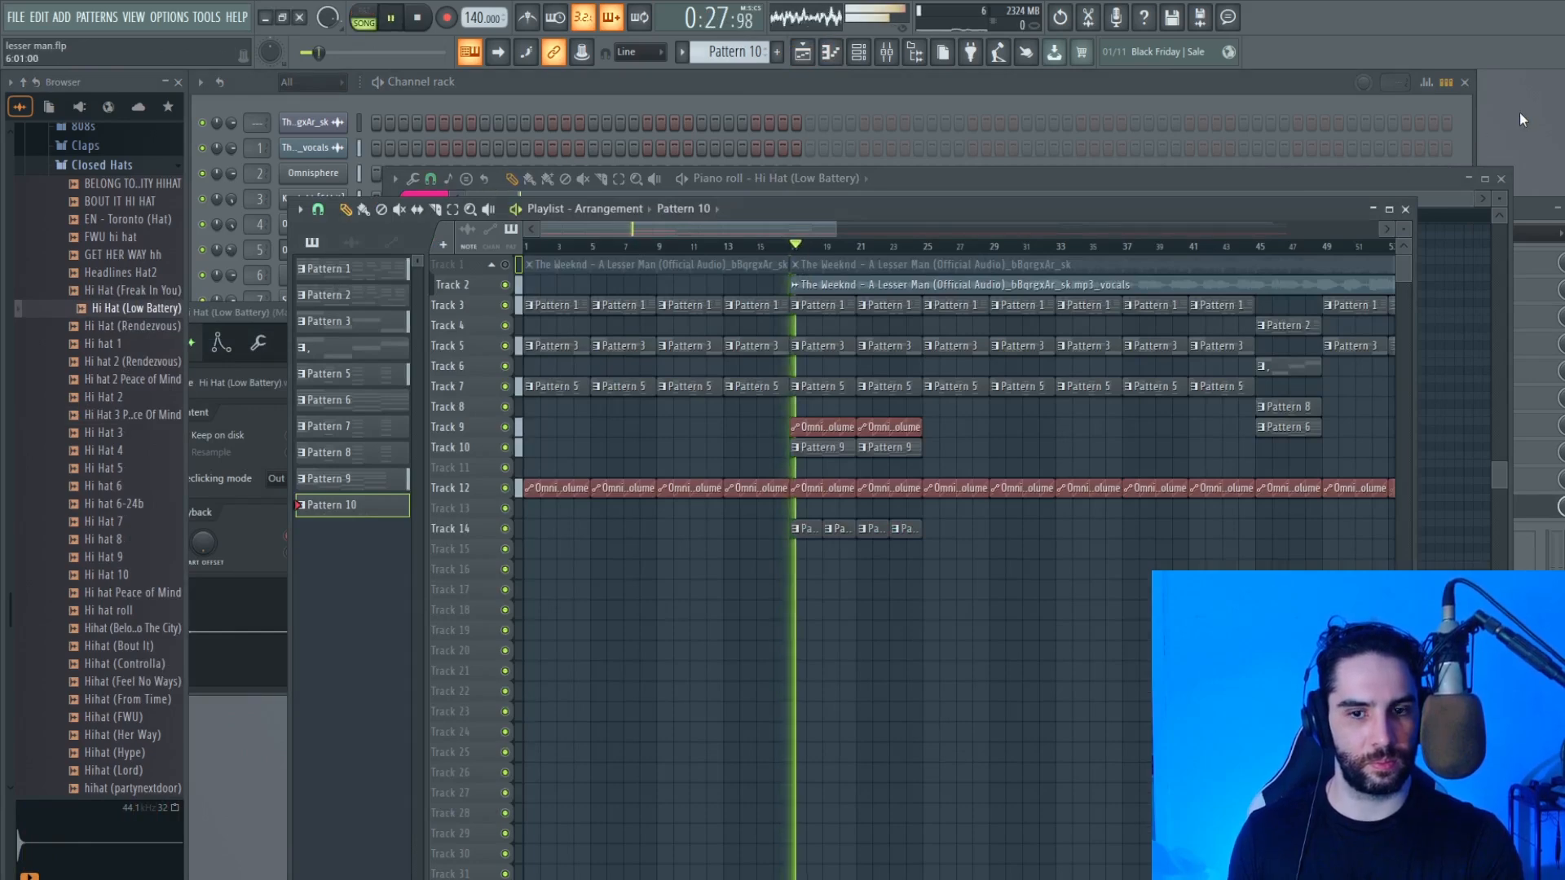
# Step: Load Trapaholic Hihat (25) from the hi hats folder as a channel and route Hi Hat (Low Battery) to mixer track 12
pyautogui.press('F6')
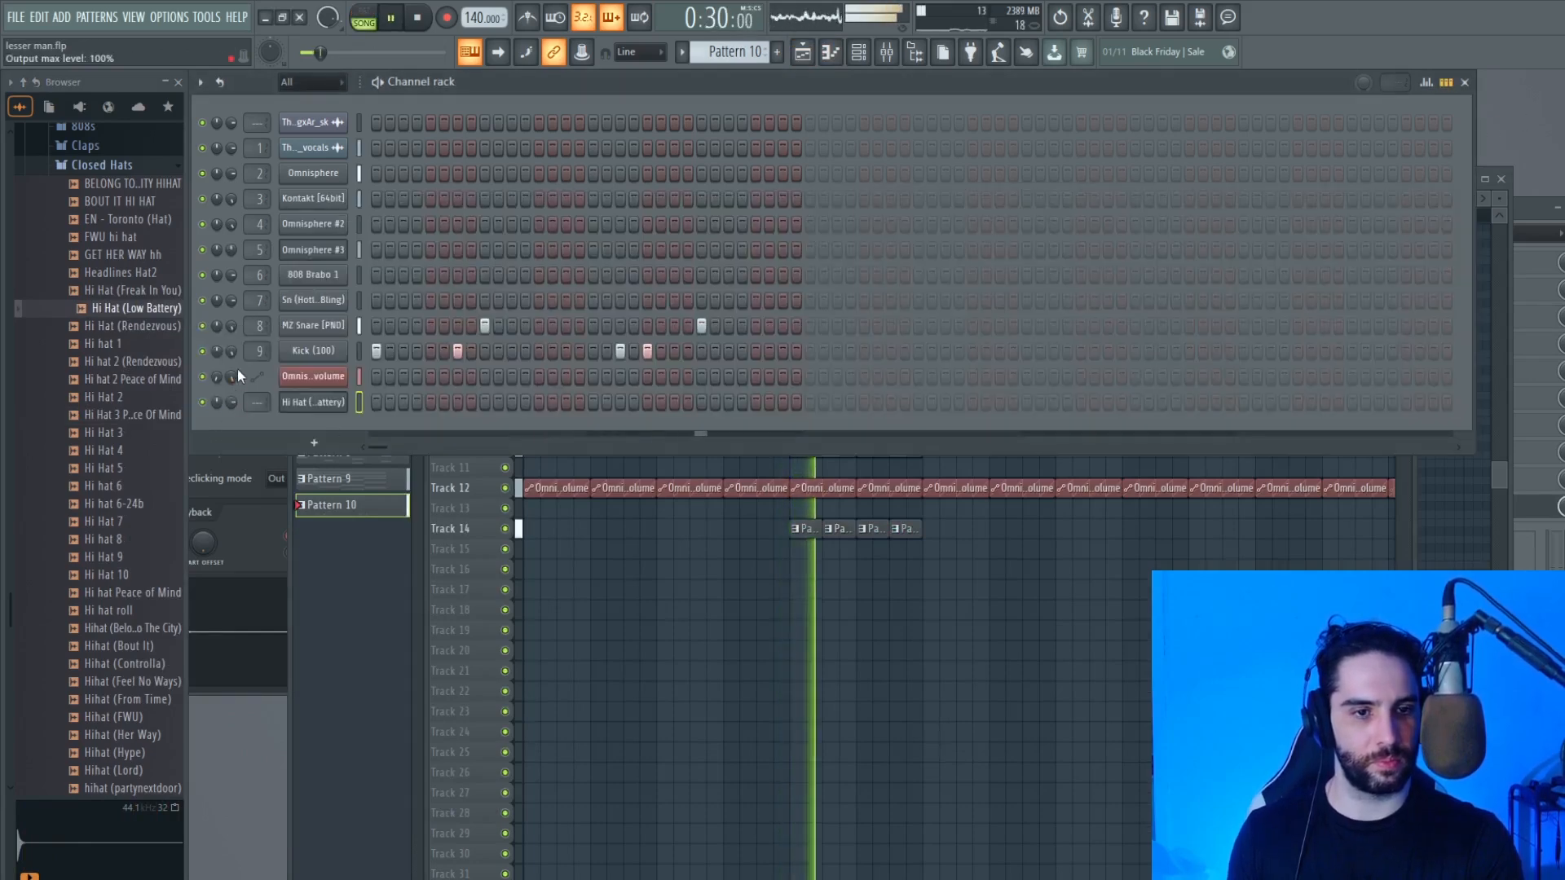
pyautogui.click(89, 165)
pyautogui.scroll(4, 84, 371)
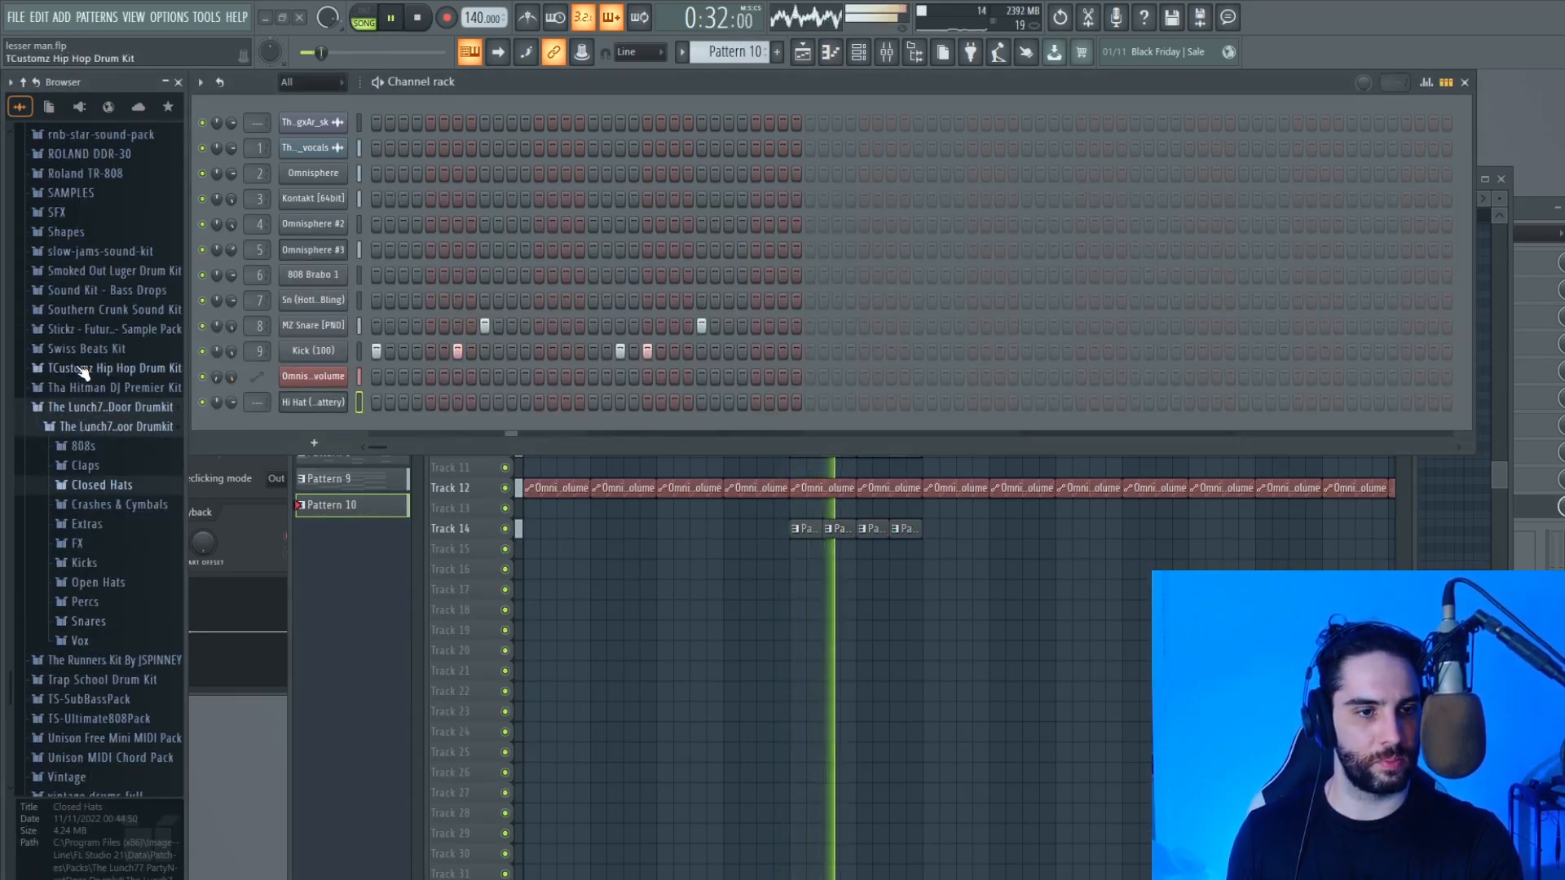
pyautogui.click(82, 401)
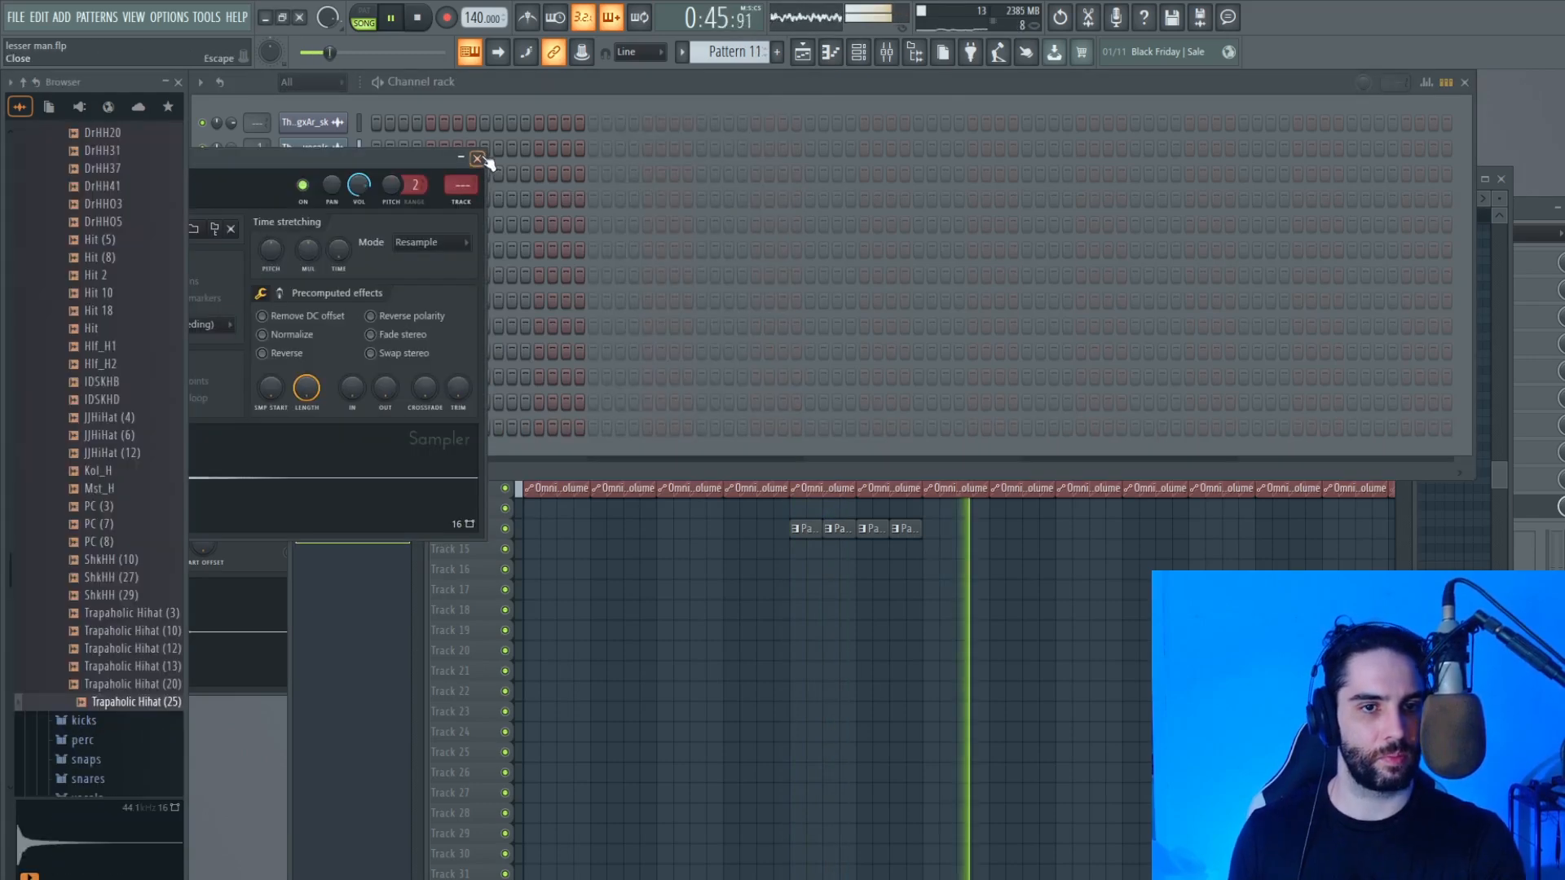
pyautogui.click(478, 158)
pyautogui.press('space')
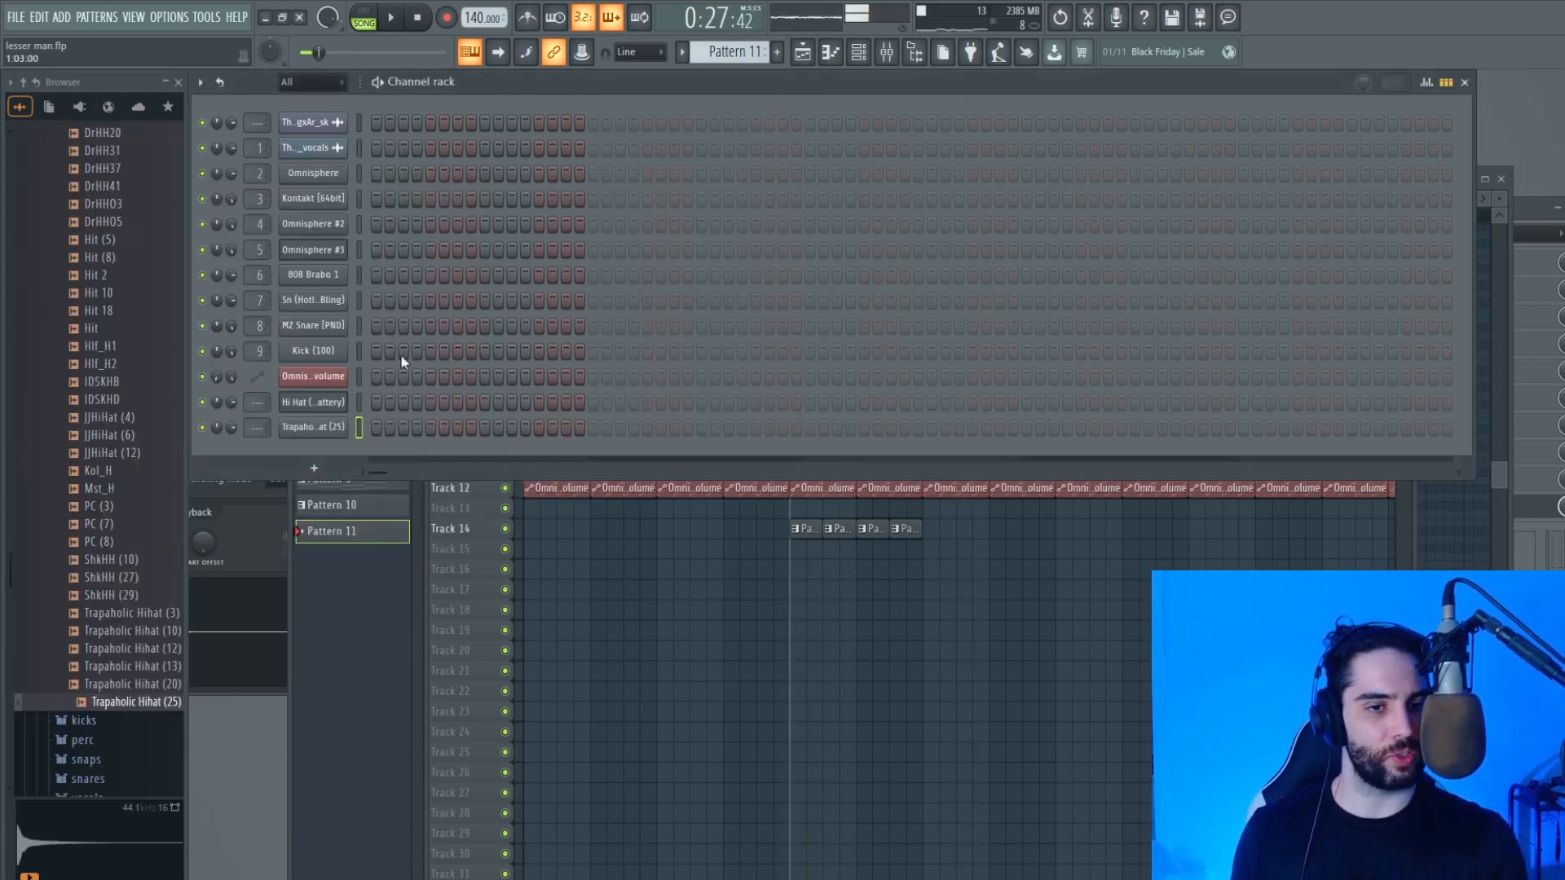
pyautogui.click(358, 402)
pyautogui.hotkey('ctrl', 'l')
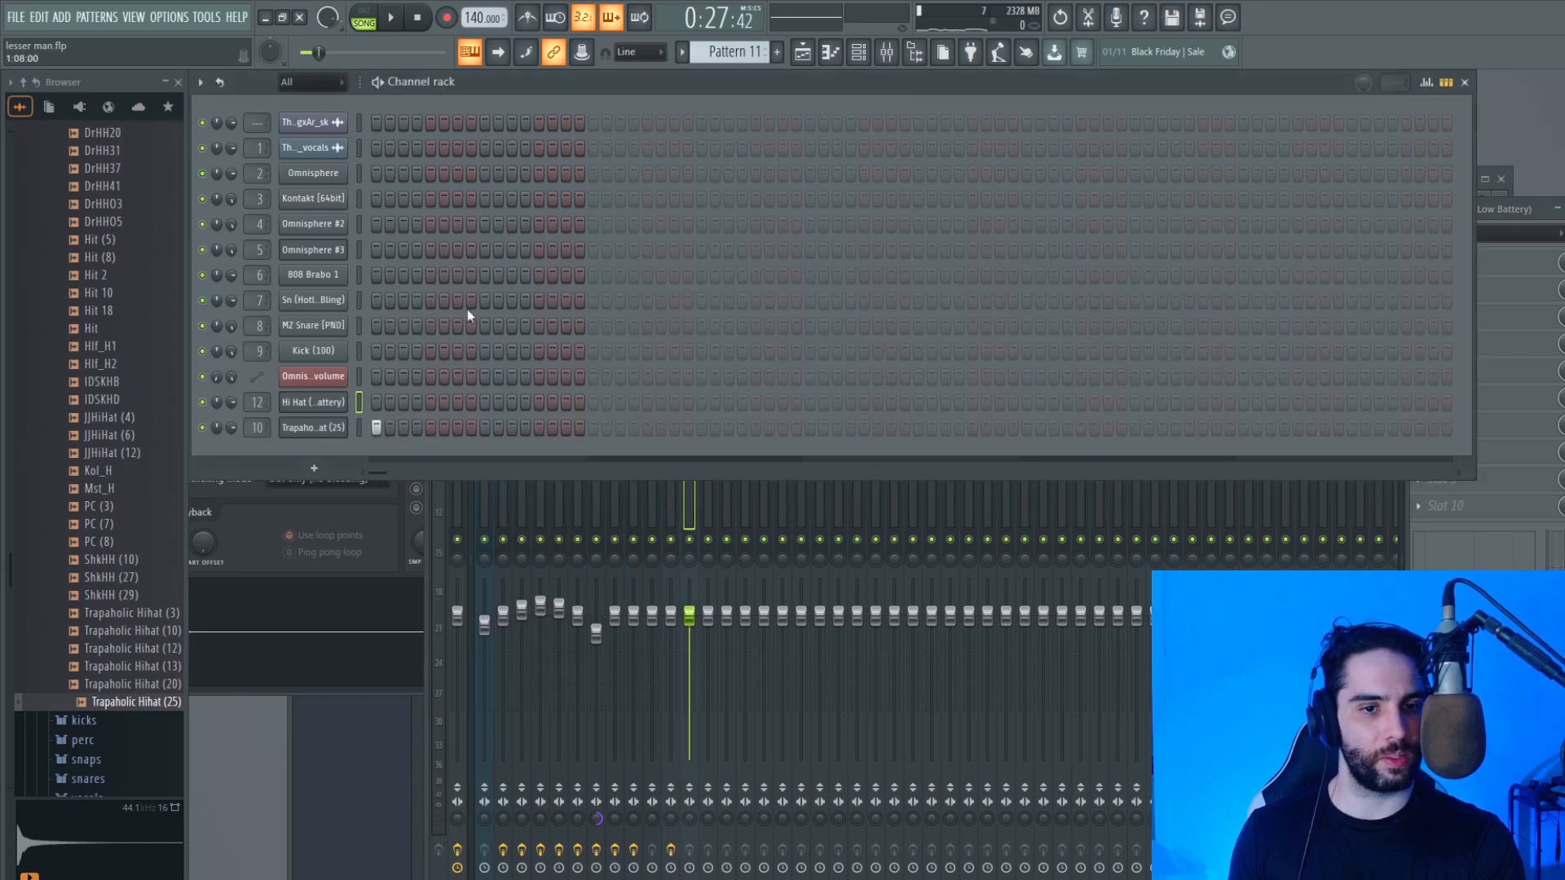
# Step: Create Pattern 12 with Kick (100) on steps 1, 19 and 21 and the Sn (Hotl..Bling) snare on steps 9 and 25
pyautogui.click(777, 51)
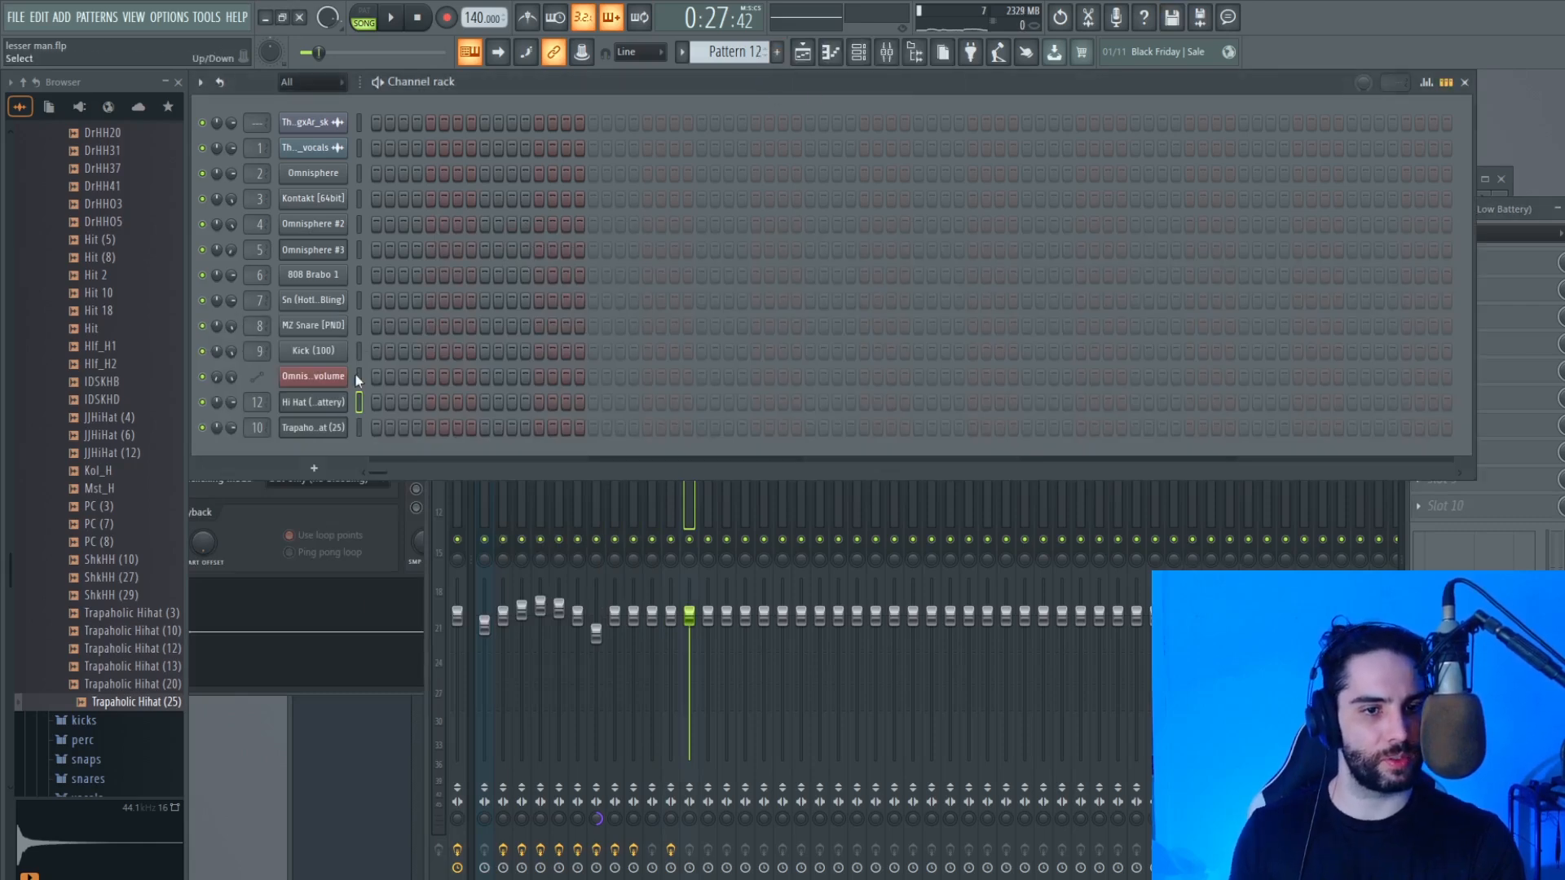
pyautogui.click(377, 351)
pyautogui.press('l')
pyautogui.press('space')
pyautogui.click(484, 326)
pyautogui.rightClick(484, 326)
pyautogui.click(484, 300)
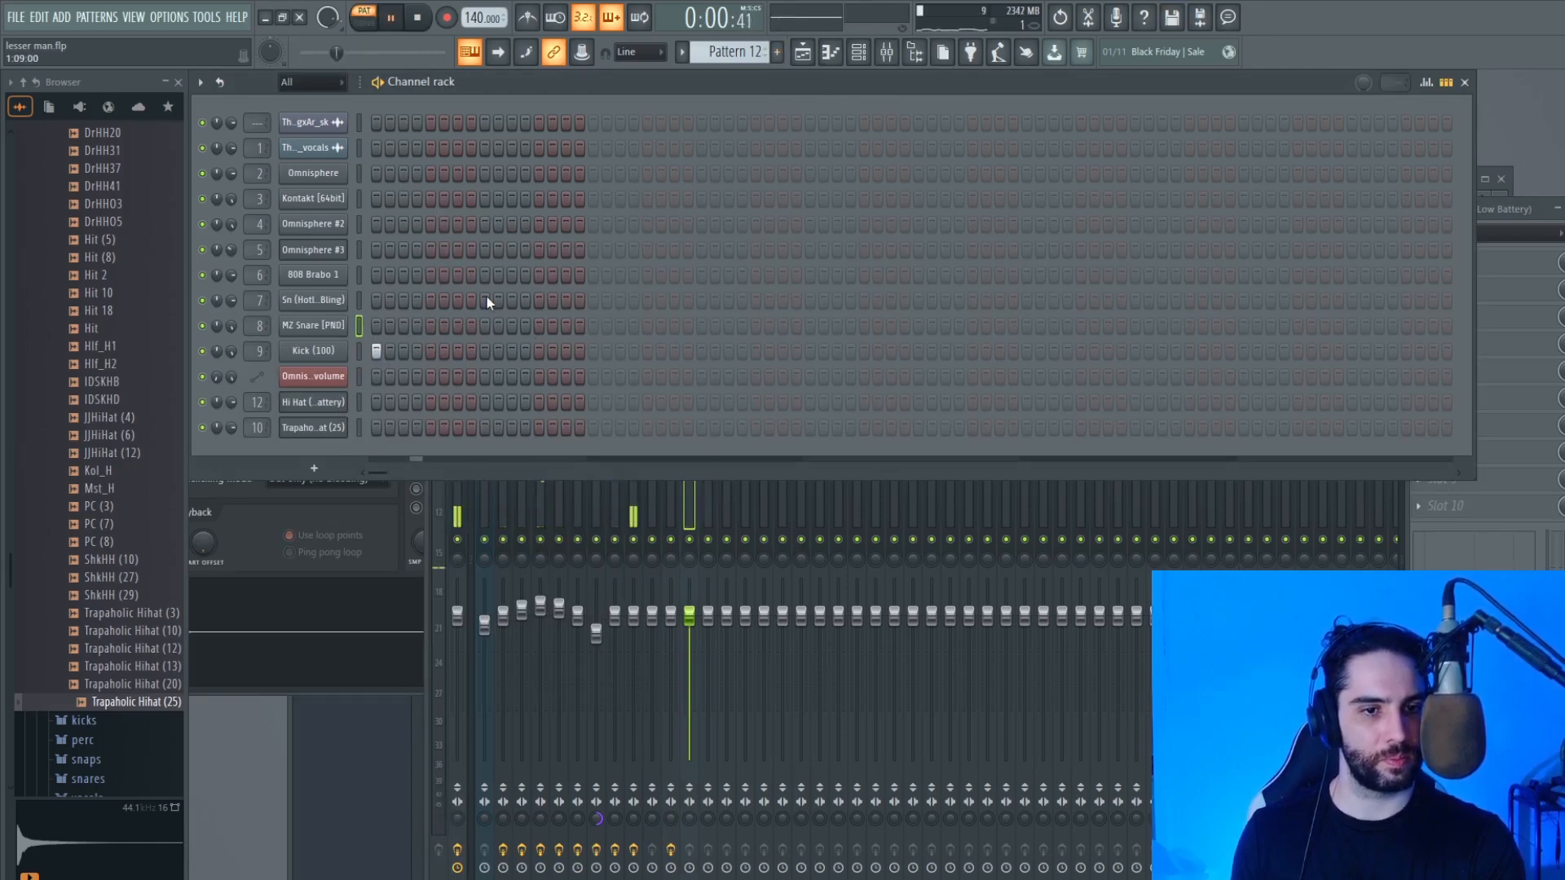
pyautogui.press('space')
pyautogui.press('space')
pyautogui.click(457, 351)
pyautogui.click(621, 351)
pyautogui.click(648, 351)
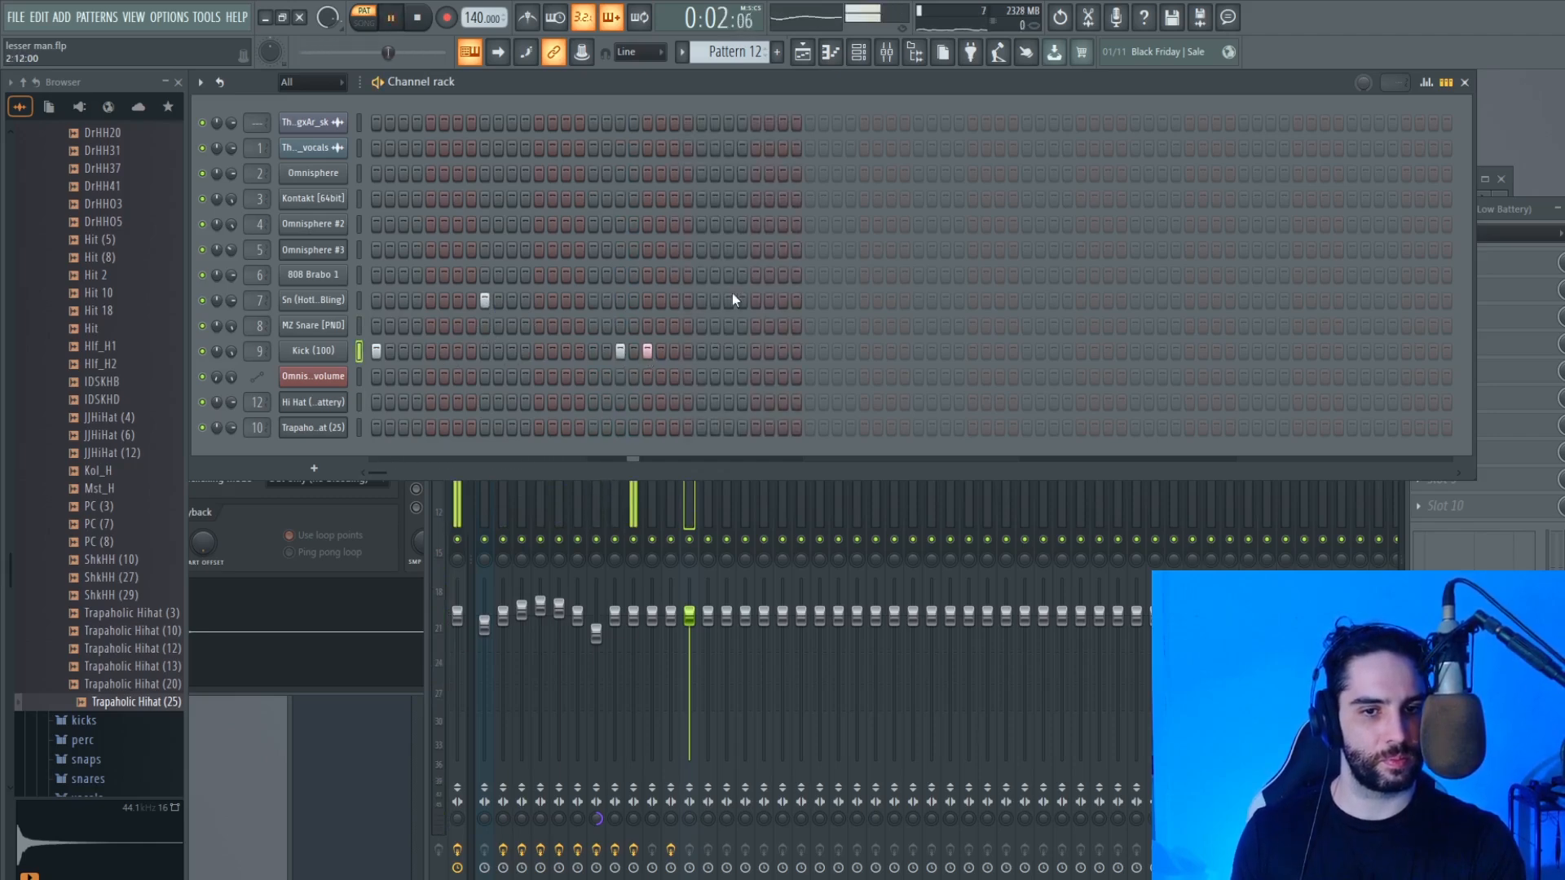
# Step: Fill every second step of Hi Hat (Low Battery) in Pattern 12 and lower alternate hits to about 45% velocity
pyautogui.rightClick(356, 408)
pyautogui.click(543, 453)
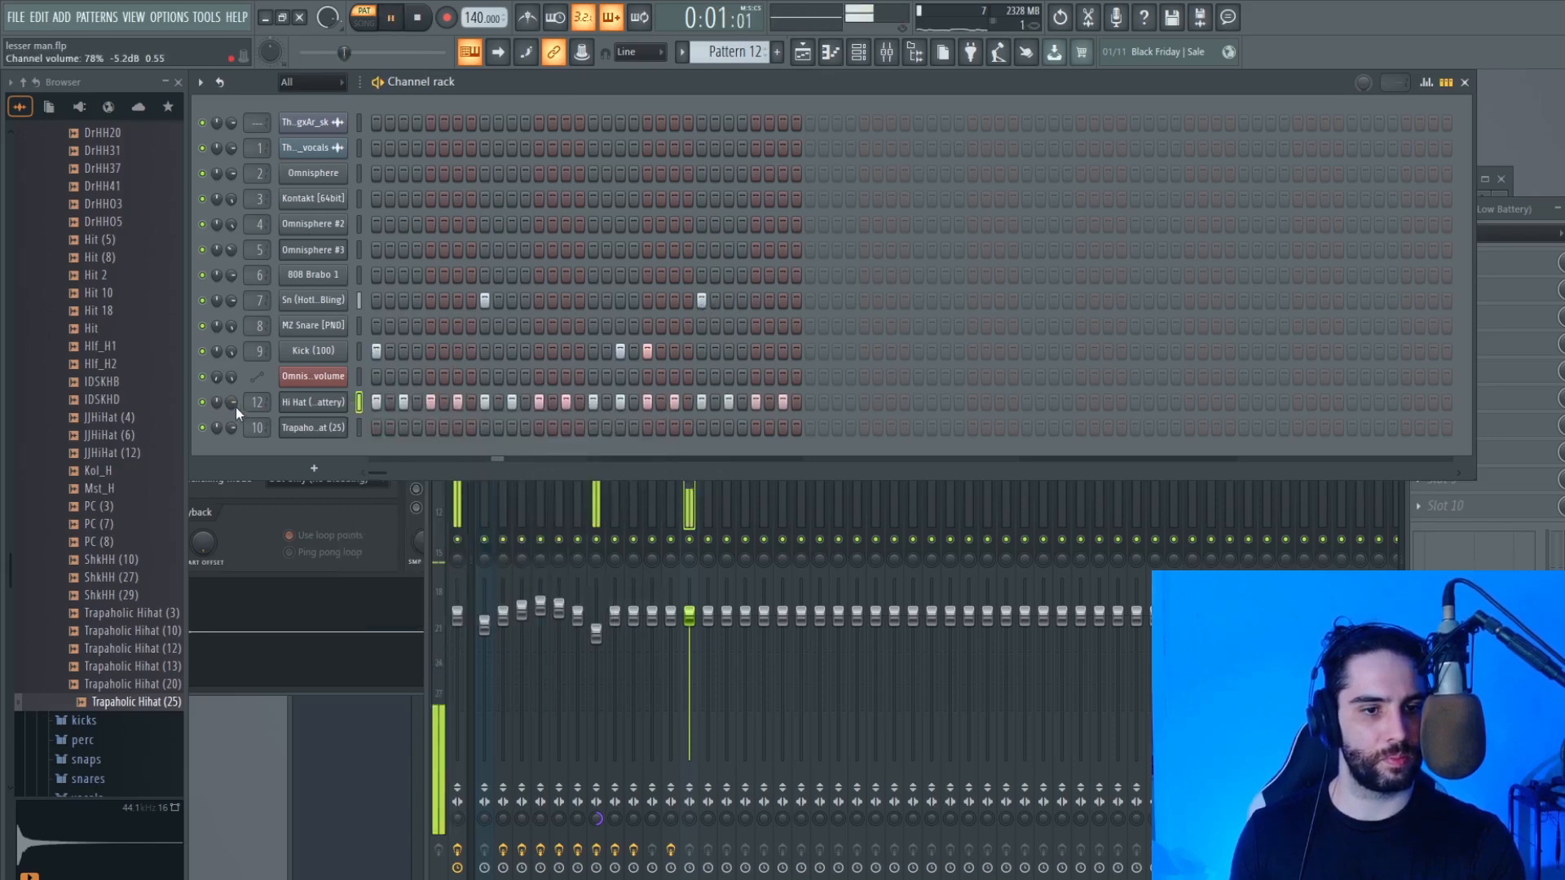
pyautogui.click(1426, 82)
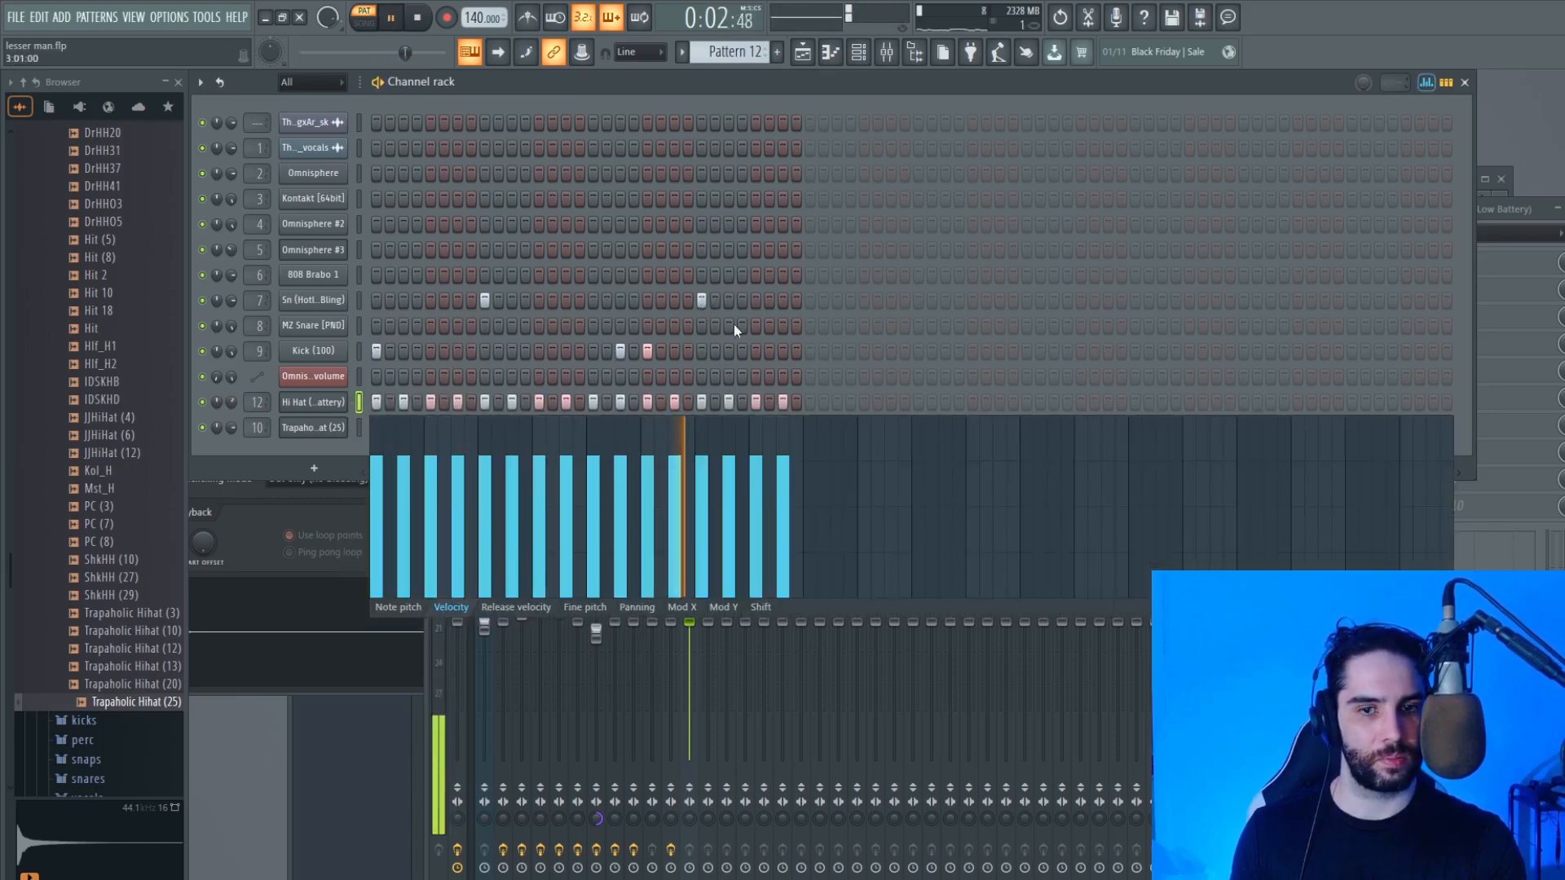
pyautogui.click(403, 511)
pyautogui.click(457, 509)
pyautogui.click(512, 510)
pyautogui.click(566, 513)
pyautogui.click(621, 517)
pyautogui.click(675, 510)
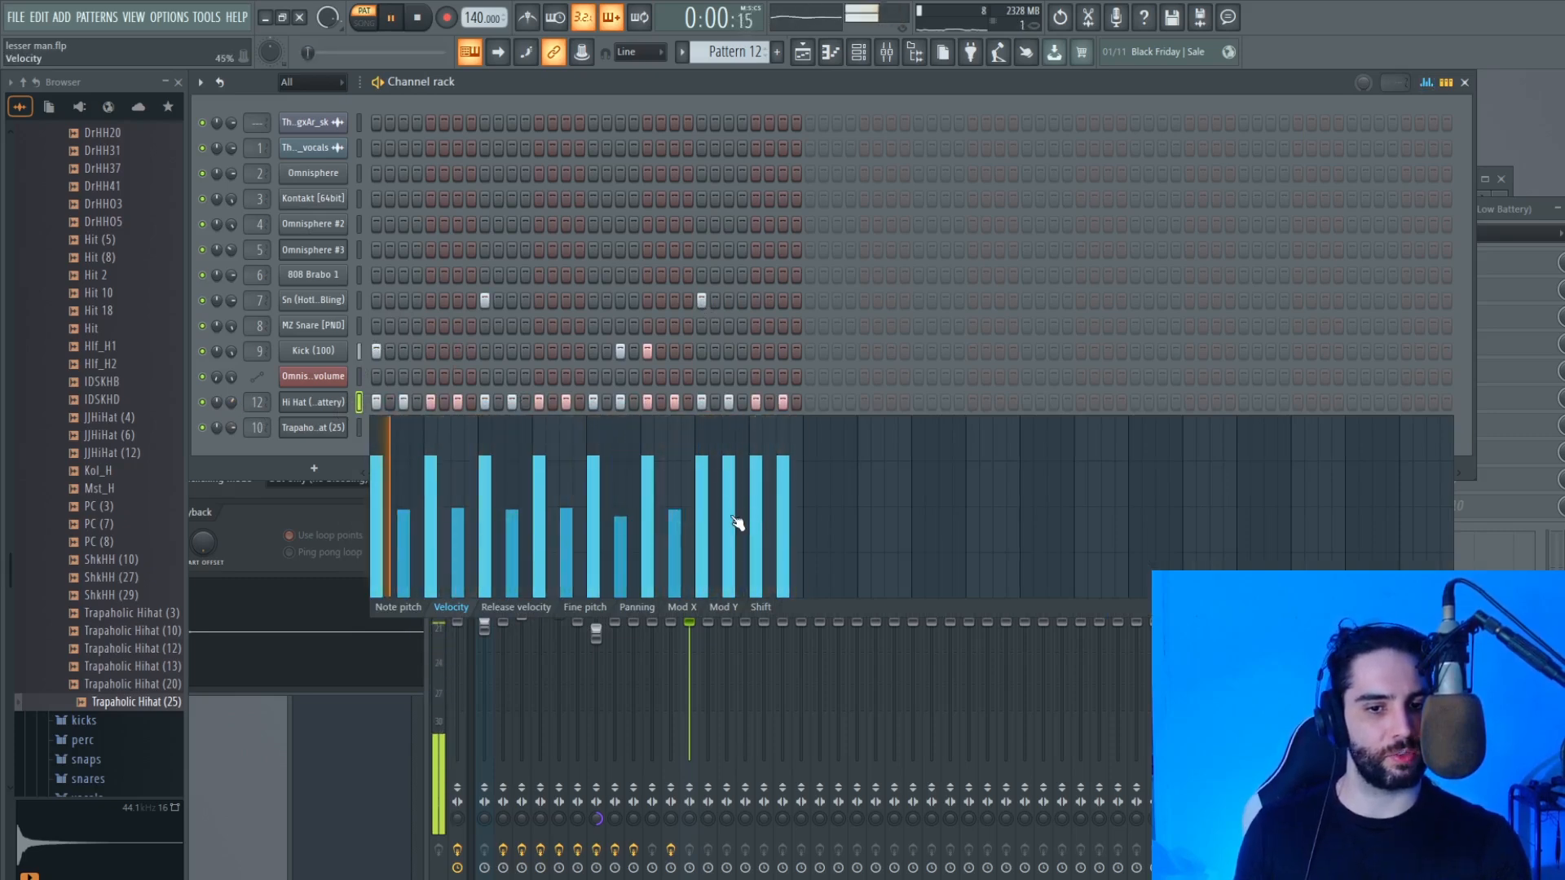
# Step: Place eight consecutive Pattern 12 clips on Track 15 from bar 25 and play the arrangement from there
pyautogui.press('F5')
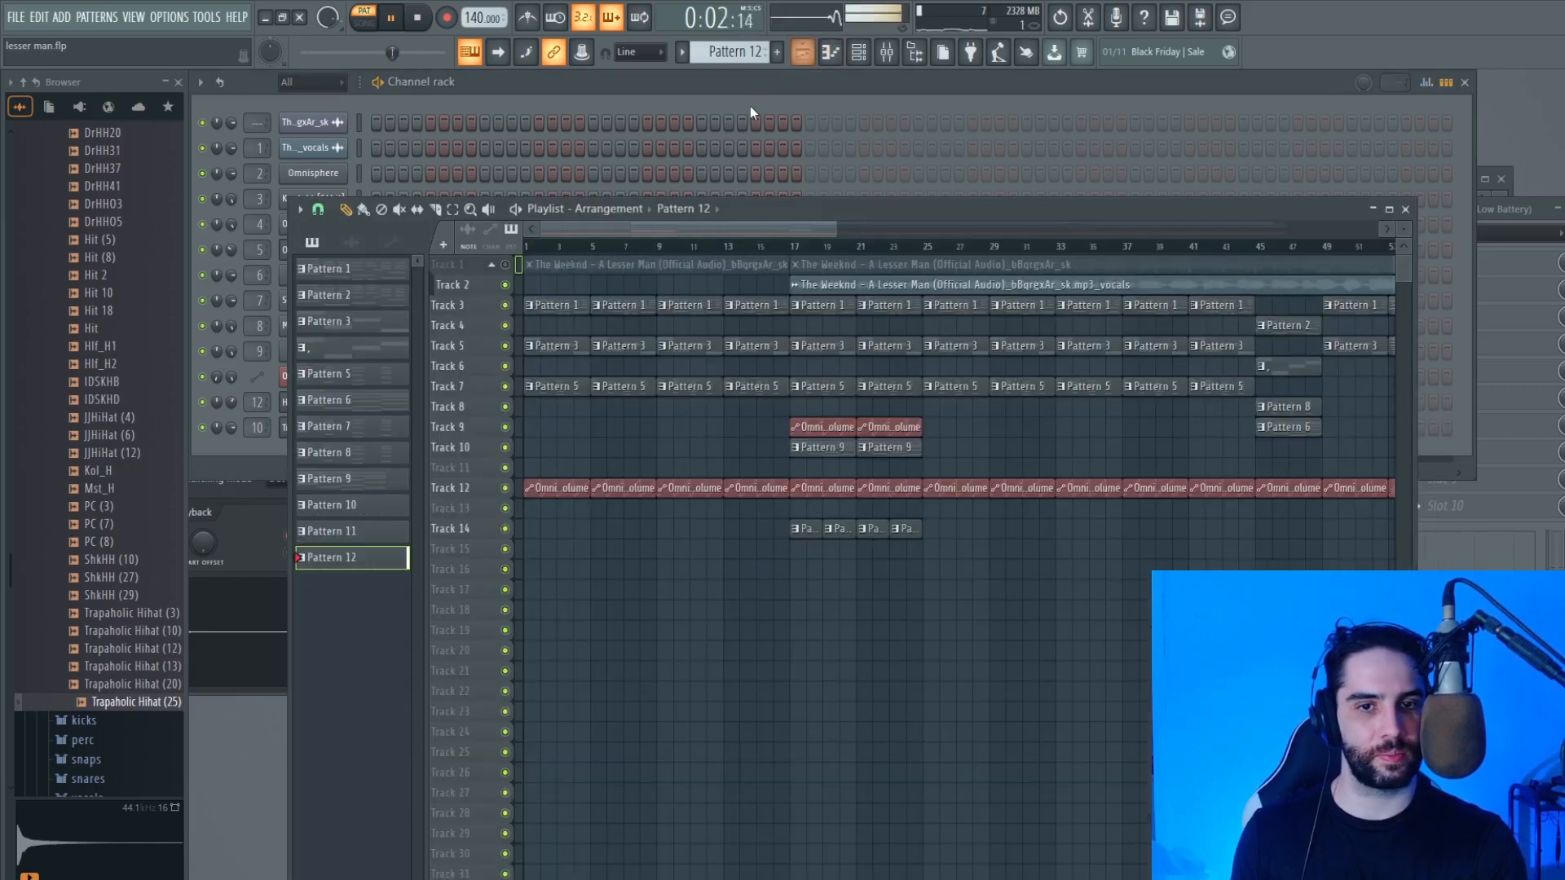
pyautogui.moveTo(930, 559); pyautogui.dragTo(1176, 553)
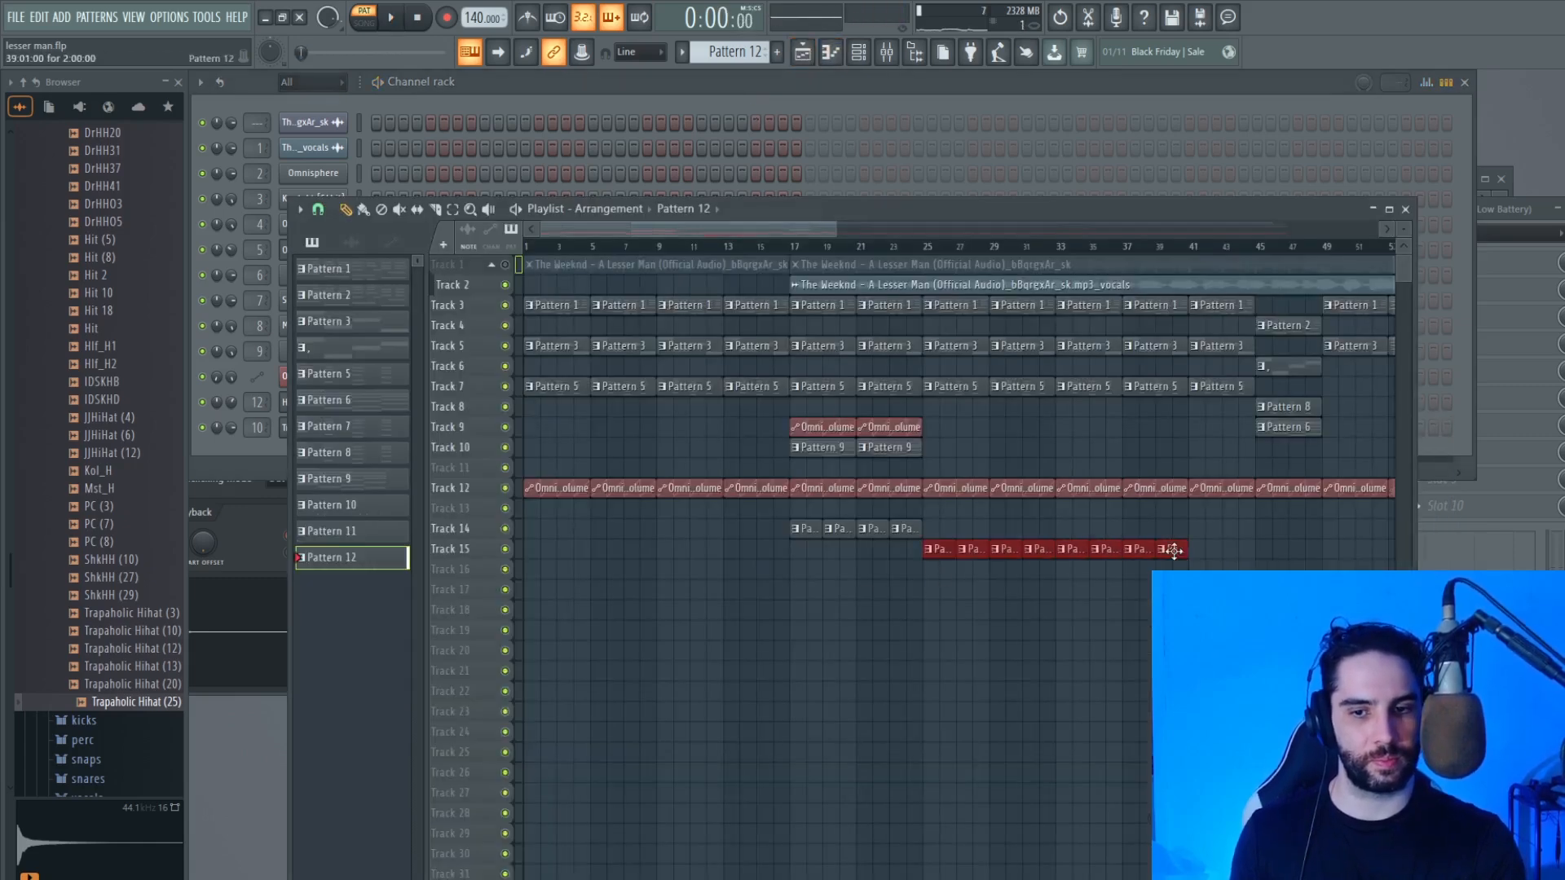
pyautogui.click(924, 244)
pyautogui.press('space')
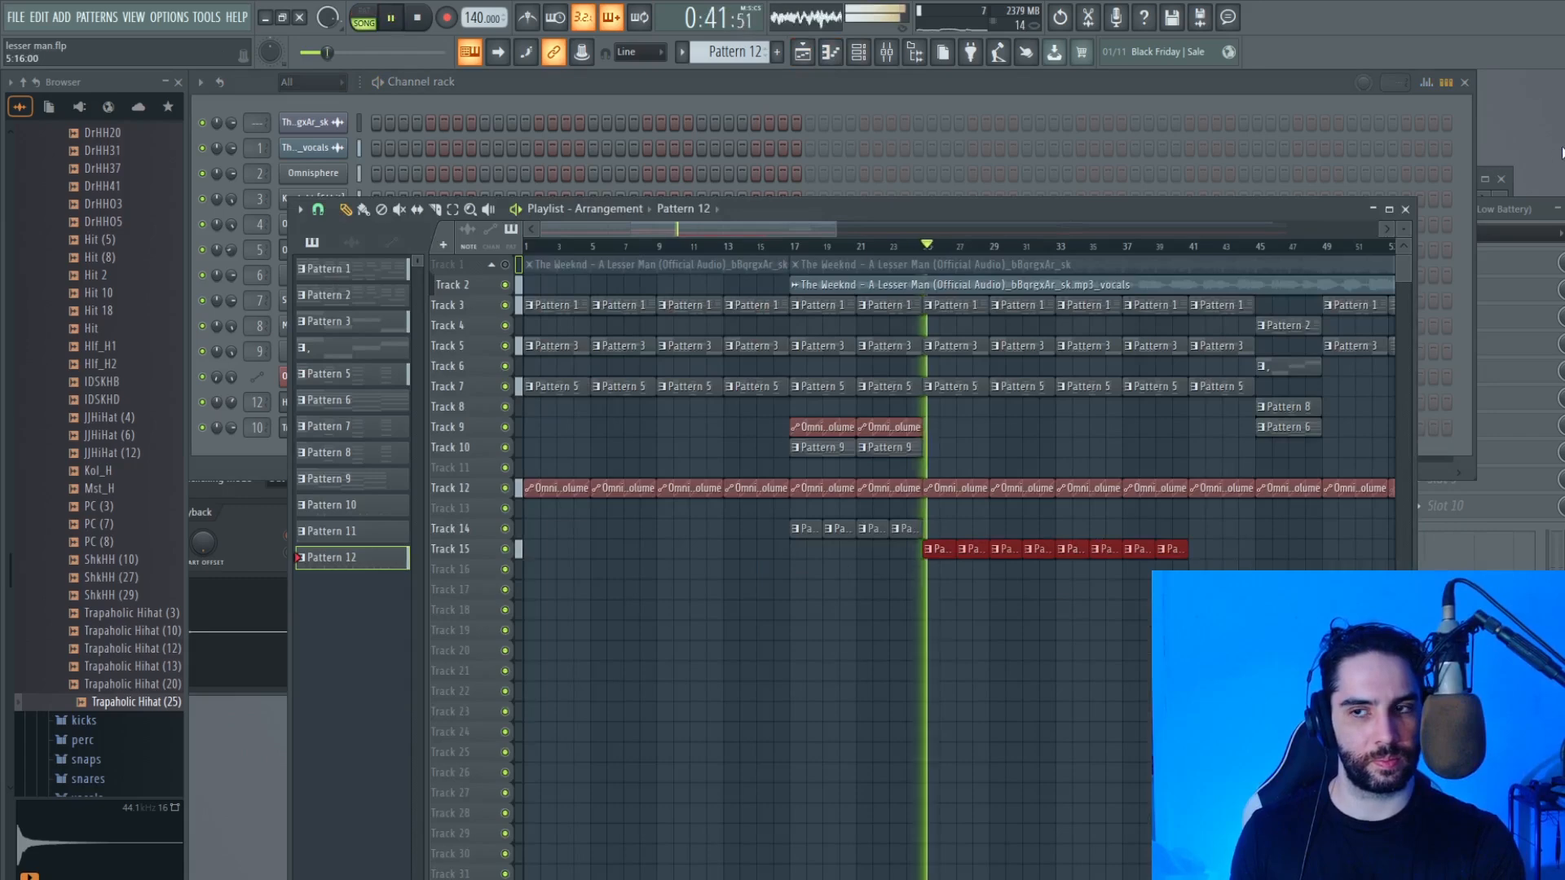
# Step: Try an extra Kick (100) hit on step 7 of Pattern 12 during playback
pyautogui.press('F6')
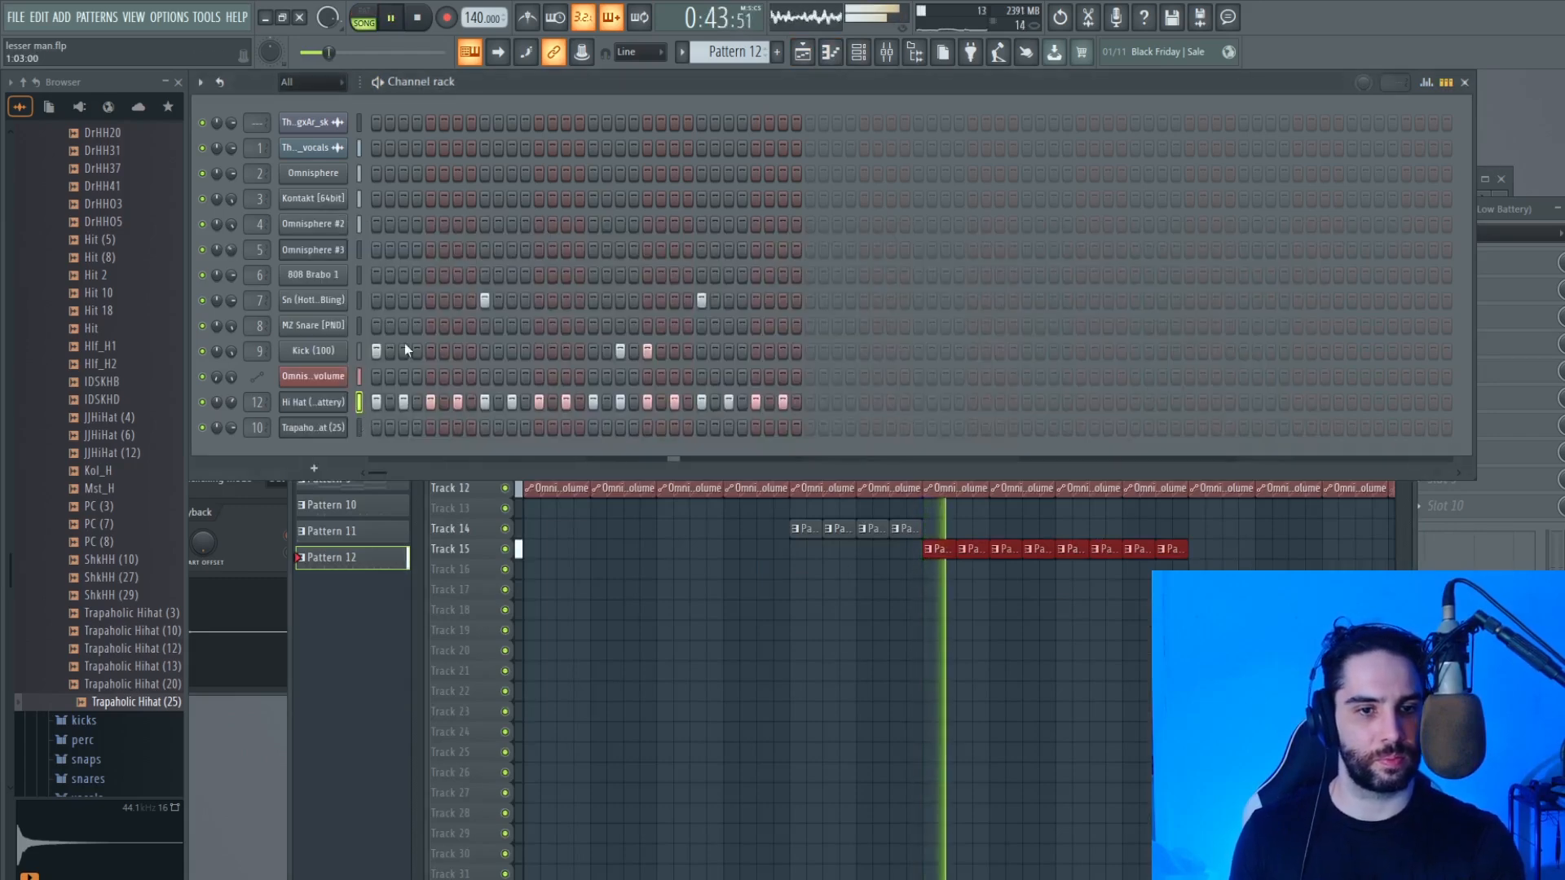
pyautogui.click(457, 352)
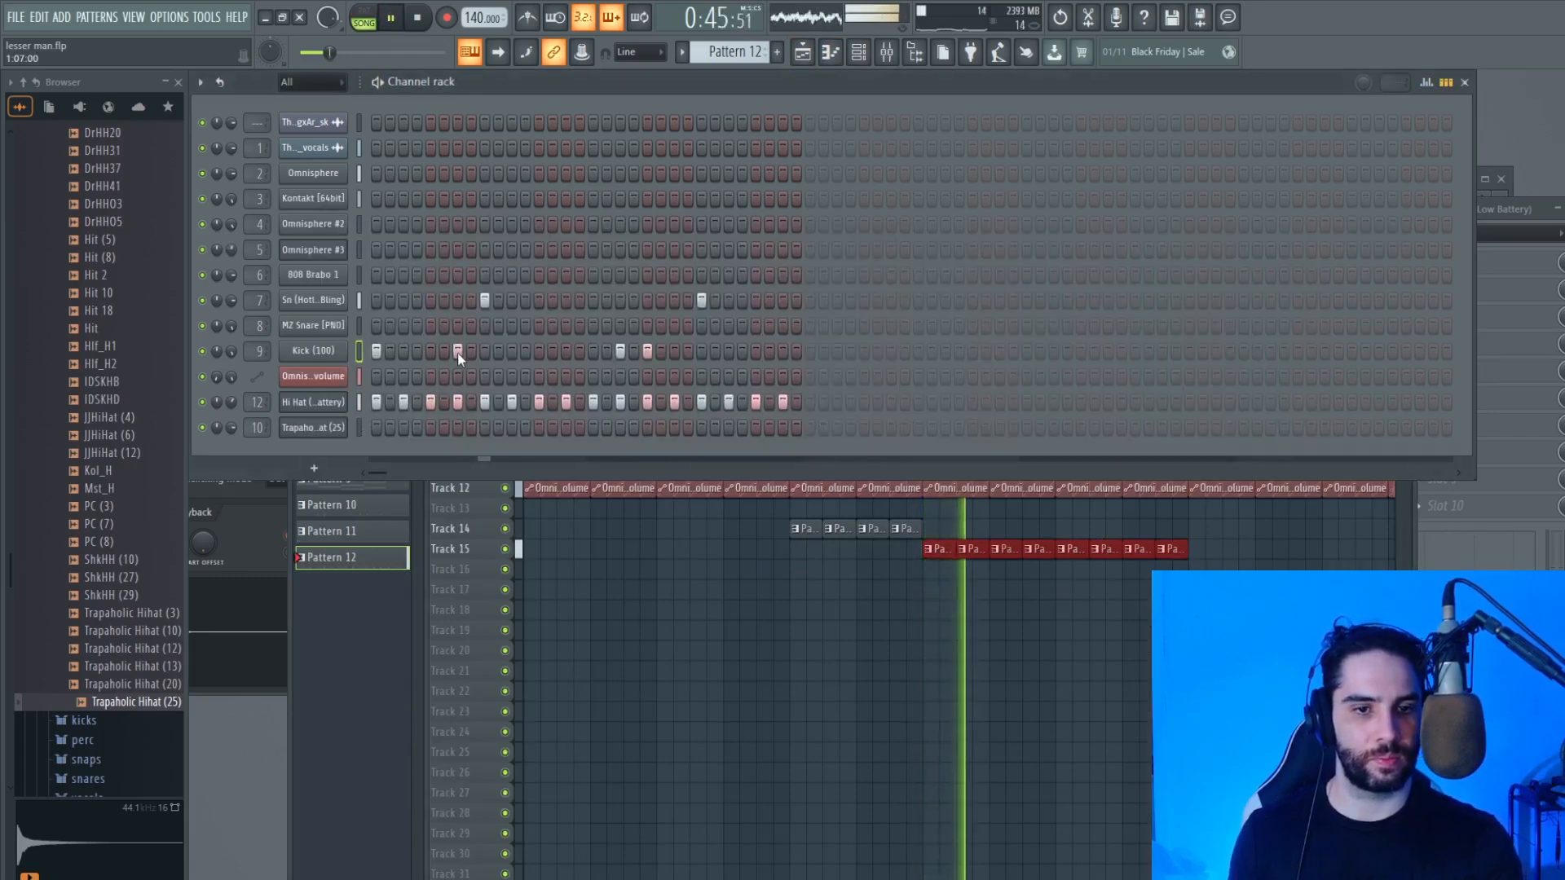
pyautogui.click(457, 352)
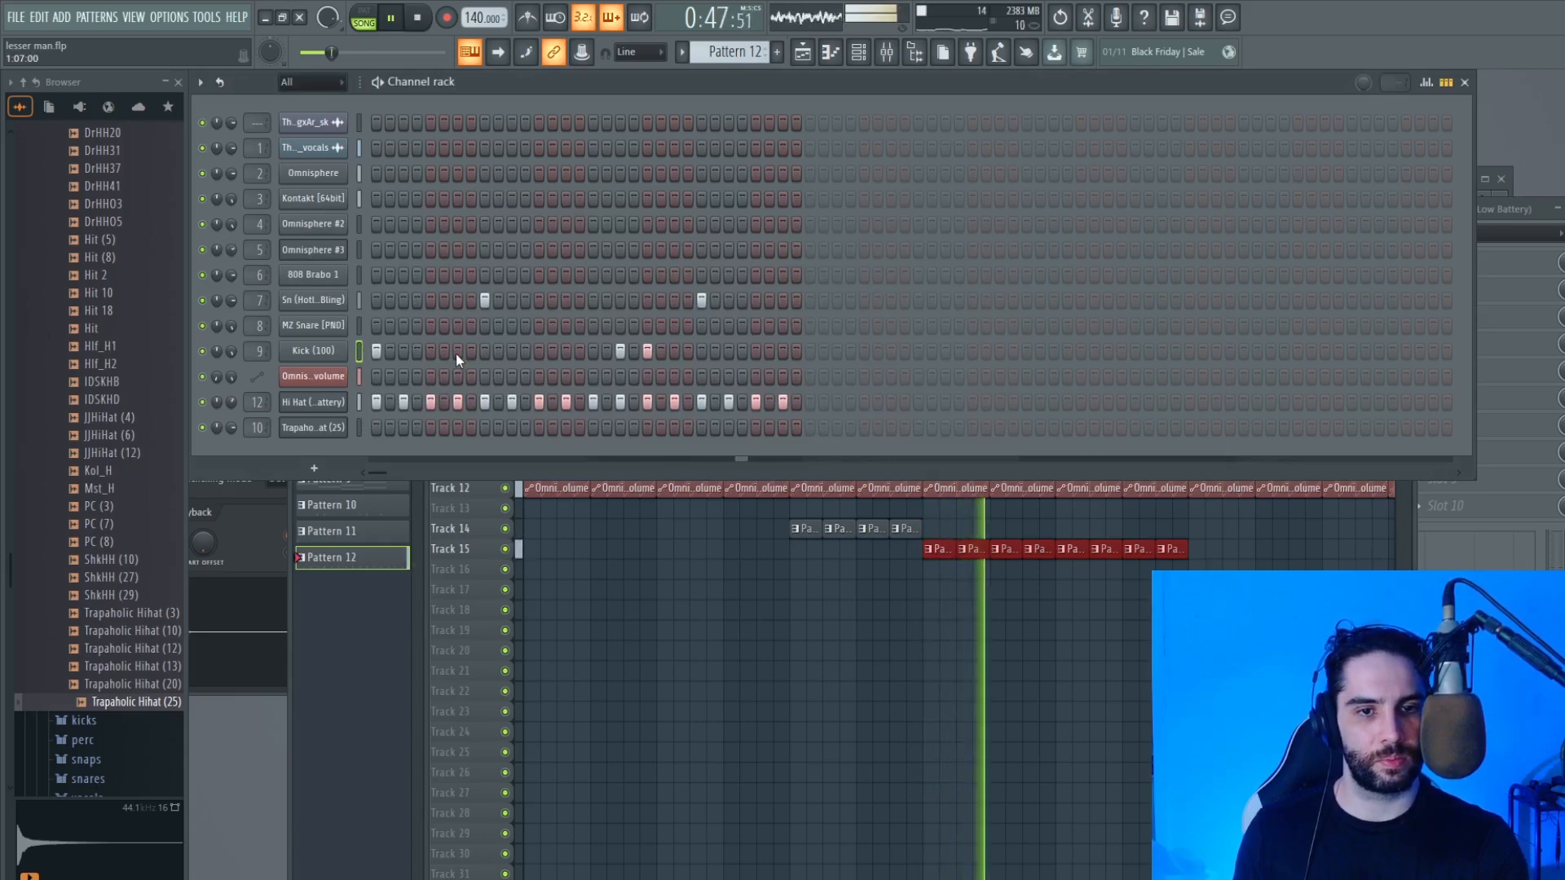
pyautogui.click(813, 59)
pyautogui.hscroll(3, 824, 225)
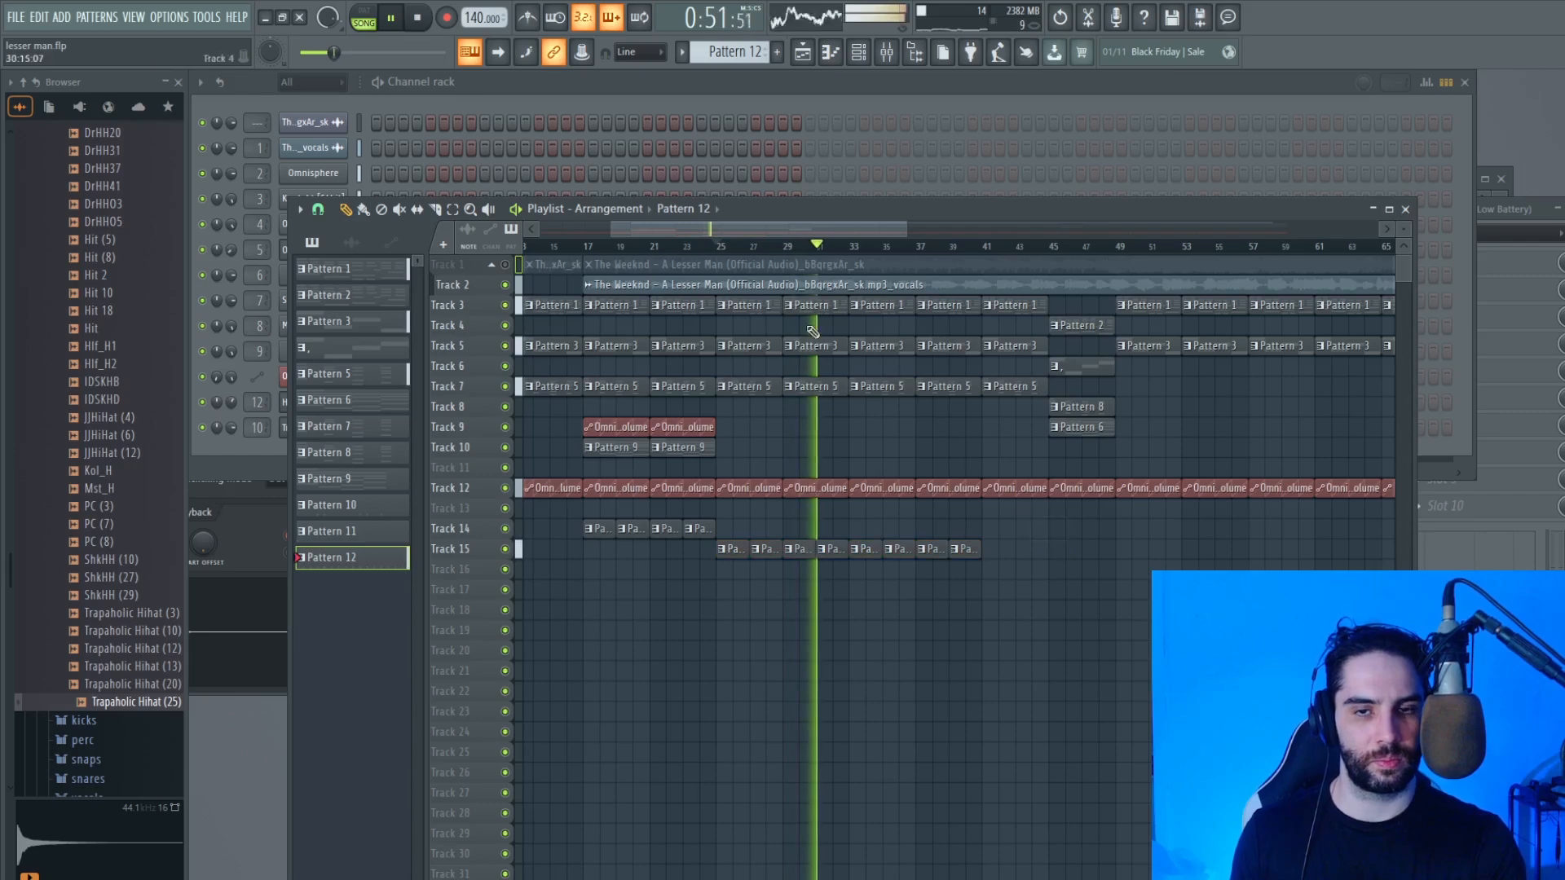
pyautogui.click(1390, 99)
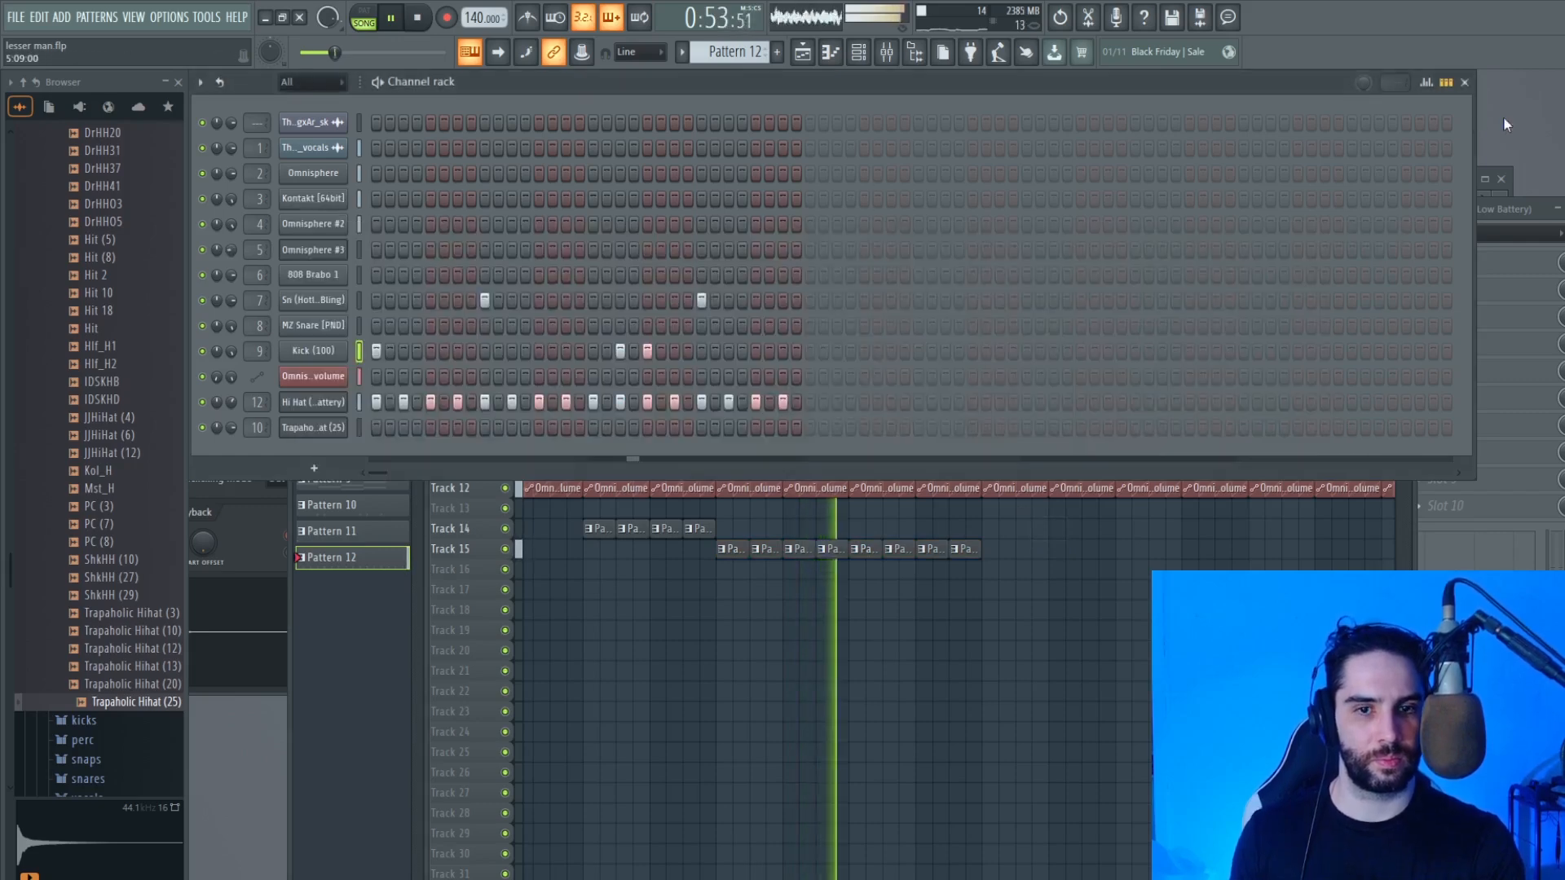
pyautogui.click(812, 58)
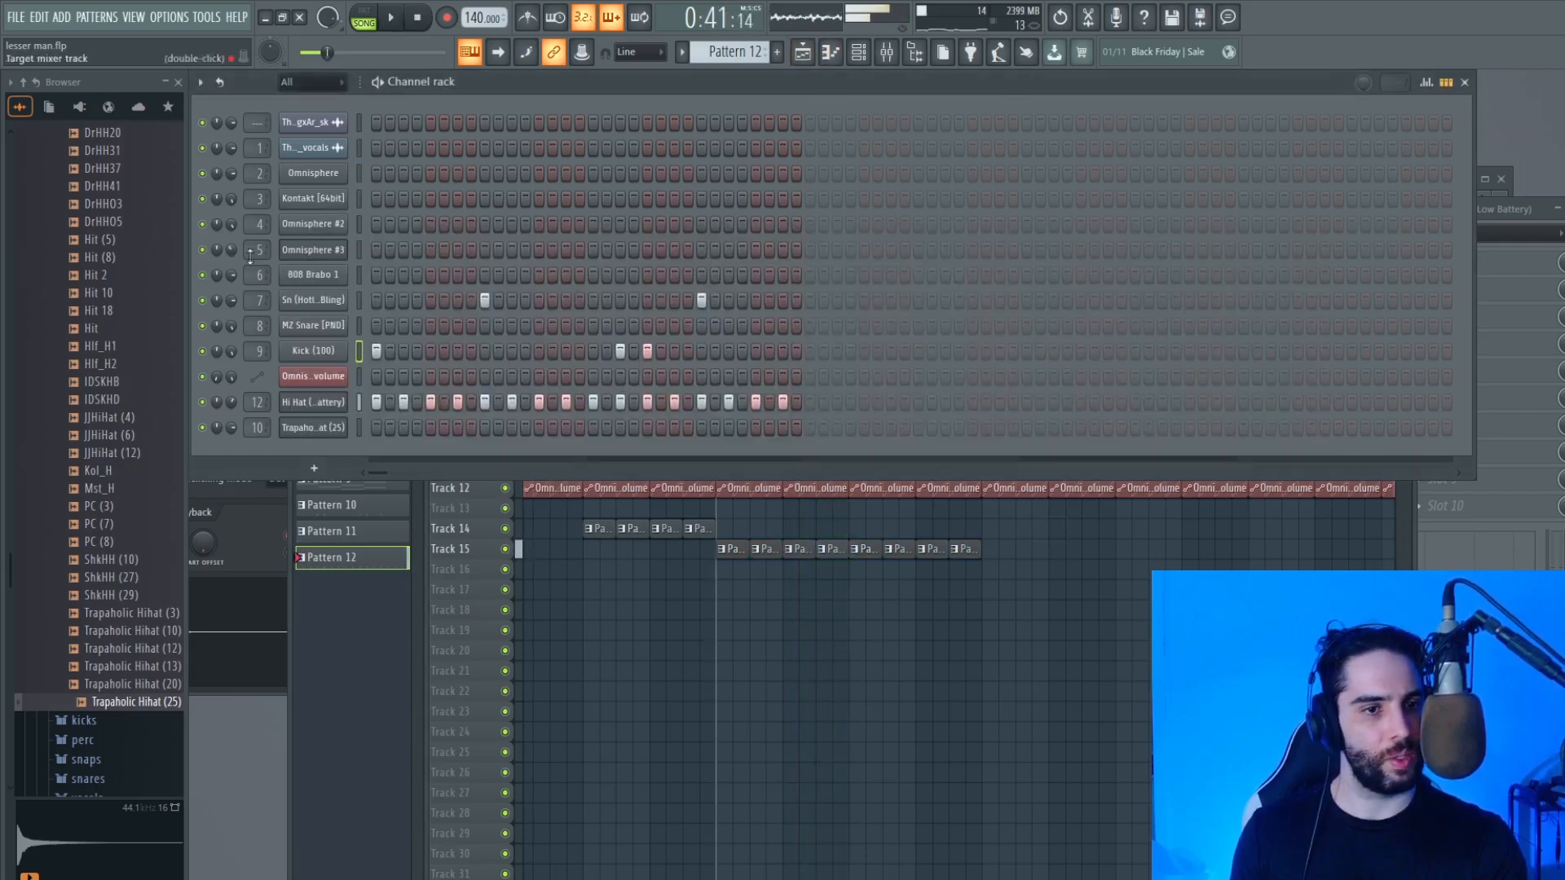
# Step: Collapse the hi hats sample folder in the browser and save the project
pyautogui.scroll(3, 121, 269)
pyautogui.scroll(1, 121, 269)
pyautogui.click(110, 242)
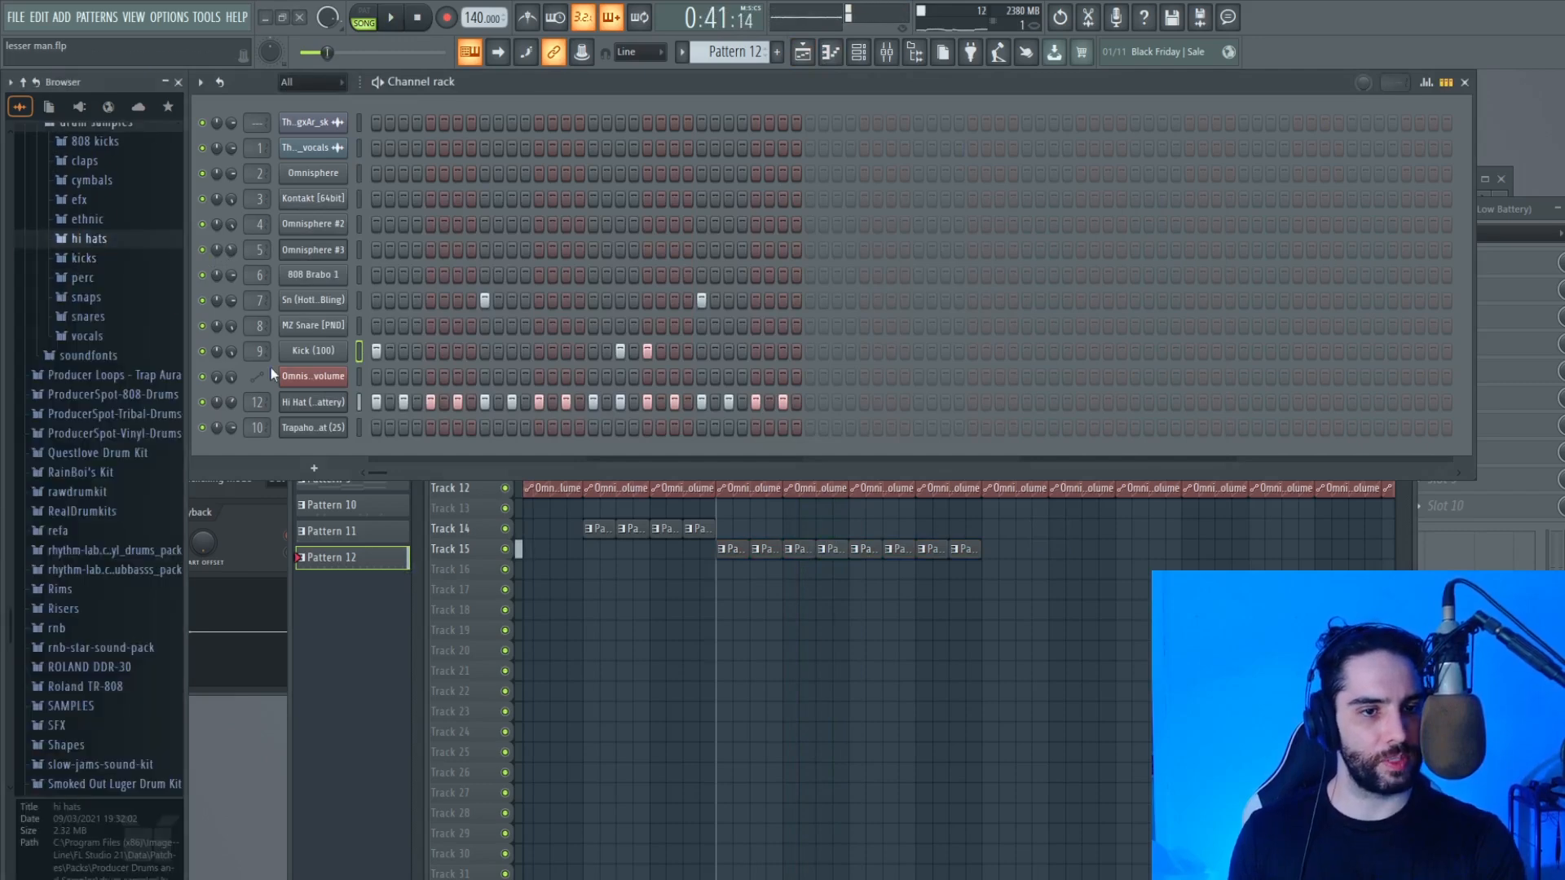
pyautogui.click(16, 18)
pyautogui.click(39, 93)
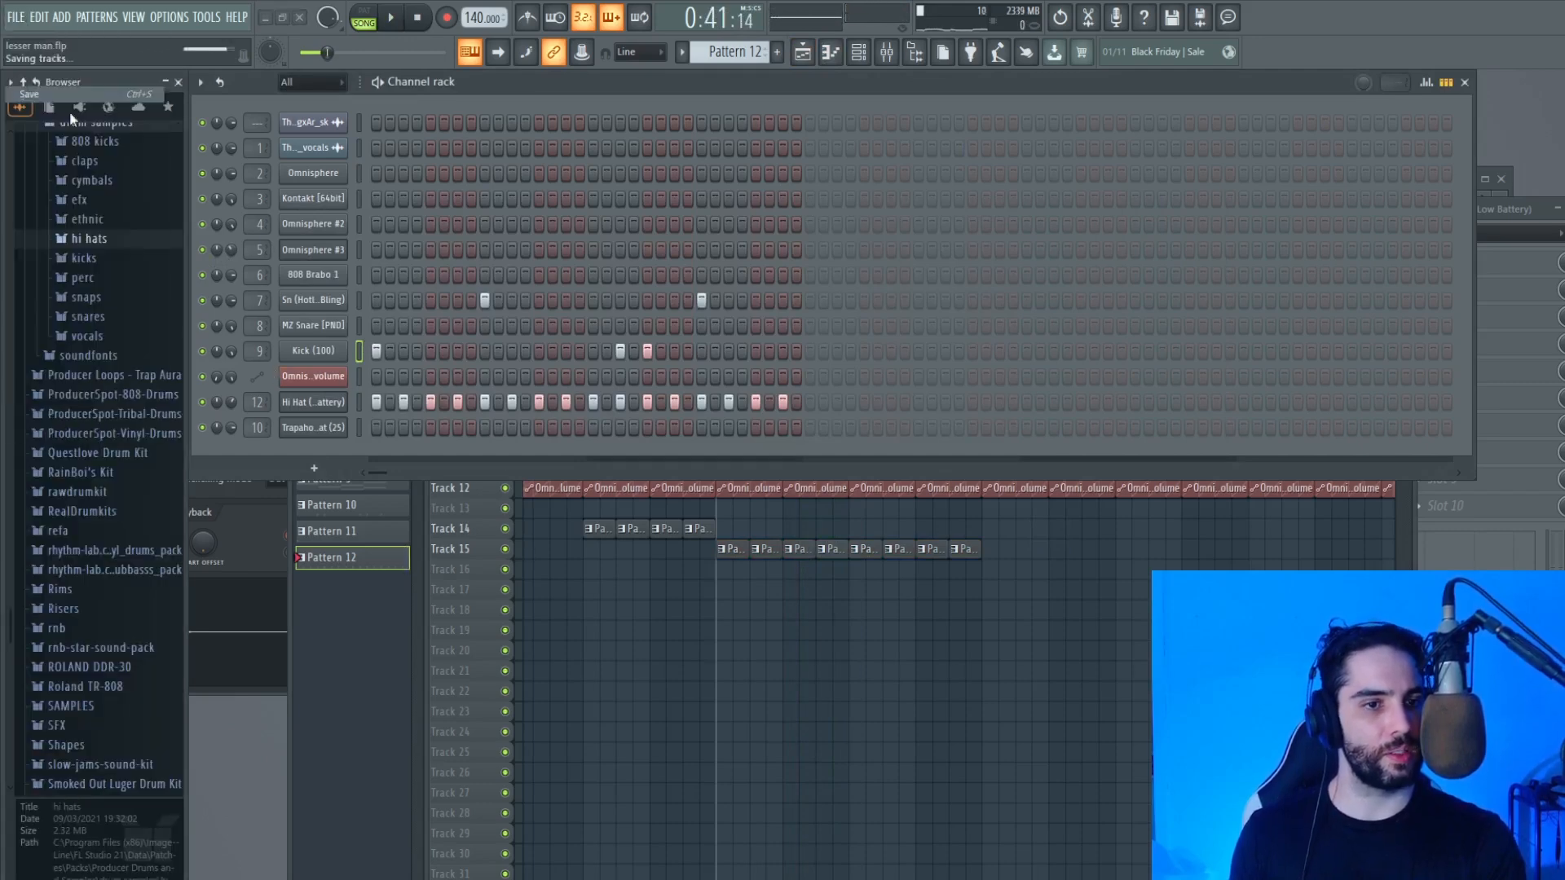
# Step: Audition the MZ Snare [PND] and 808 Brabo 1 channels
pyautogui.click(359, 326)
pyautogui.press('z')
pyautogui.click(358, 274)
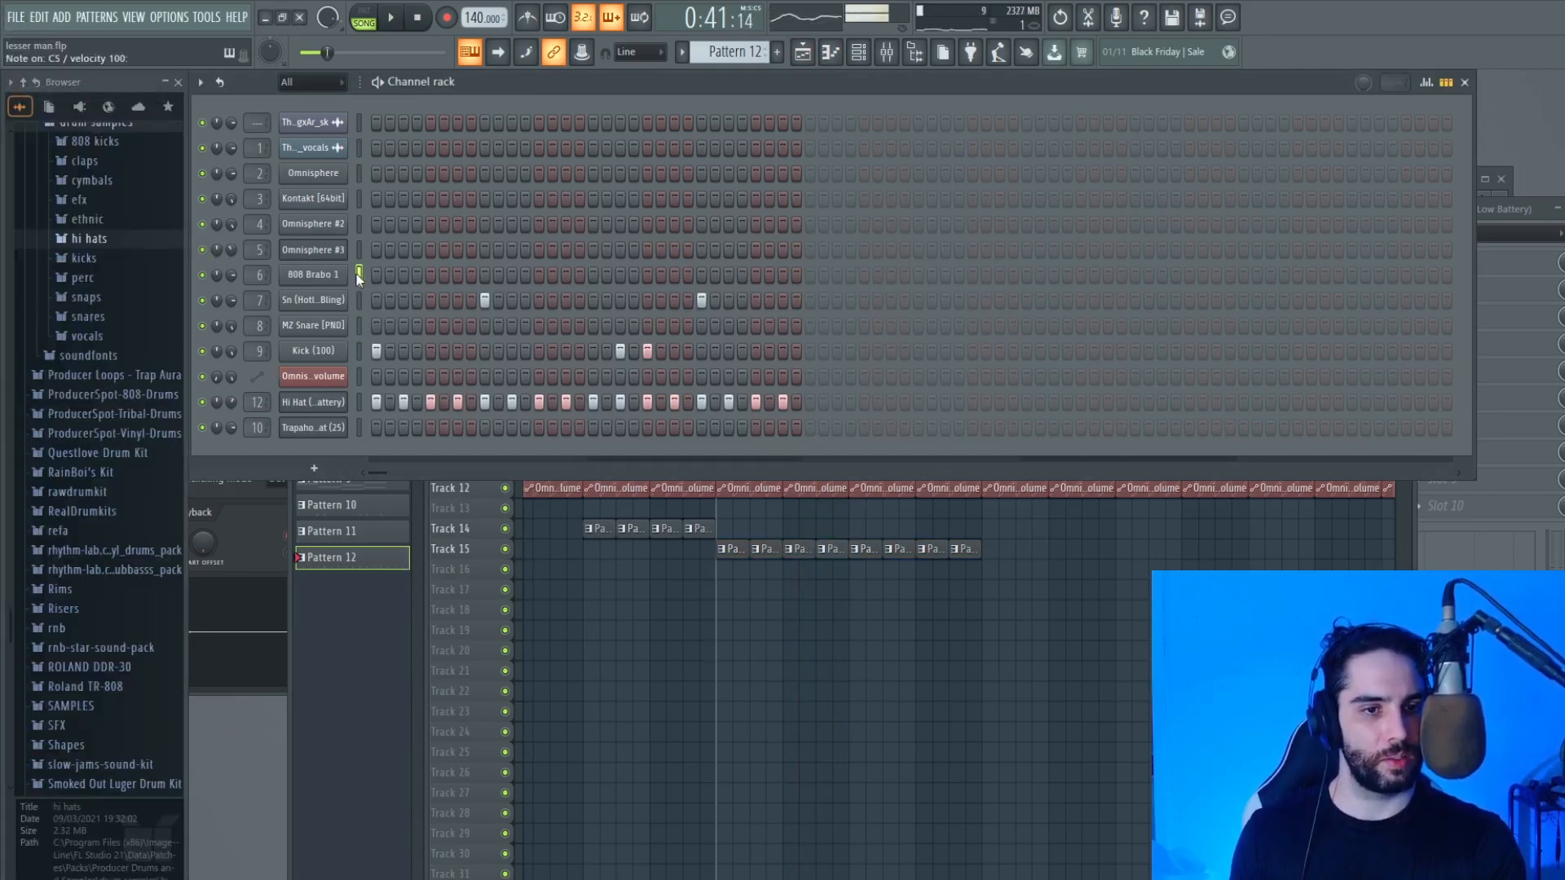
# Step: Create an empty Pattern 13 and place one clip of it on Track 16 at bar 25
pyautogui.click(778, 52)
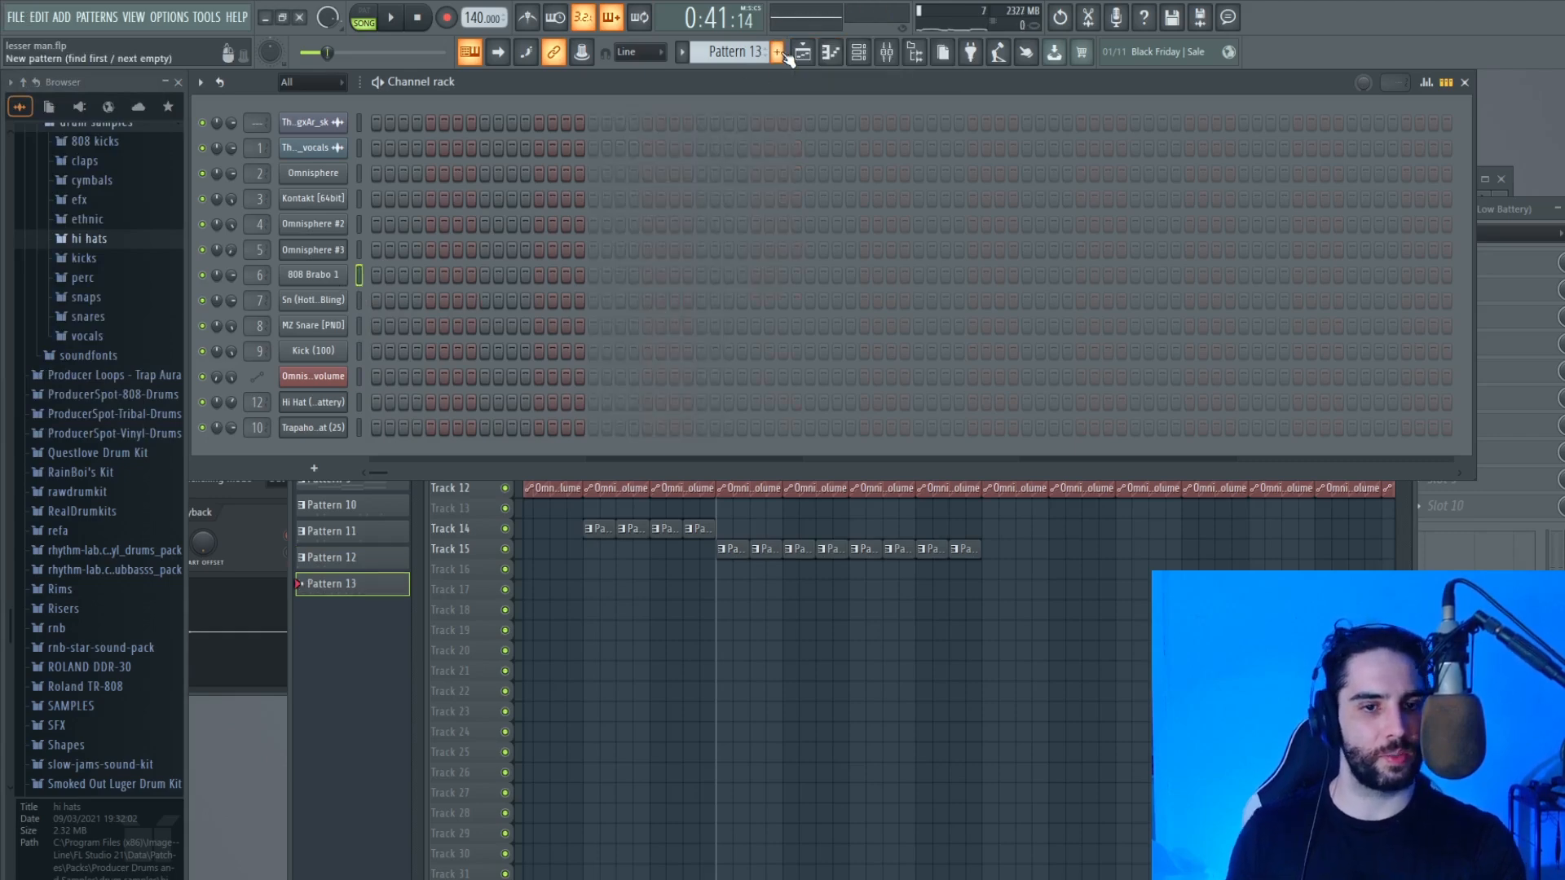
pyautogui.click(714, 574)
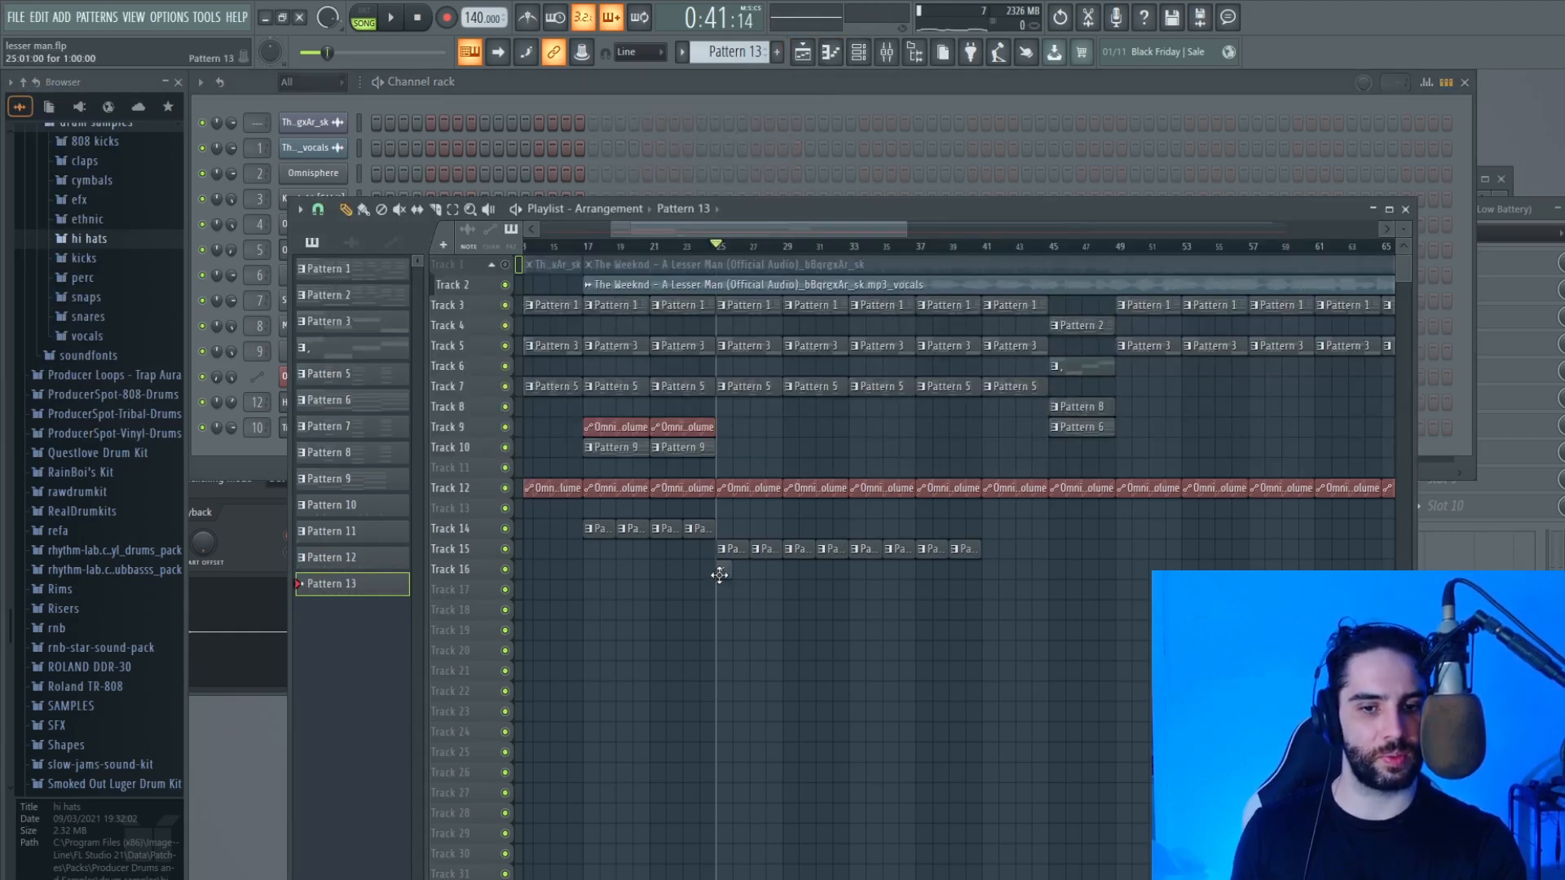
pyautogui.doubleClick(719, 574)
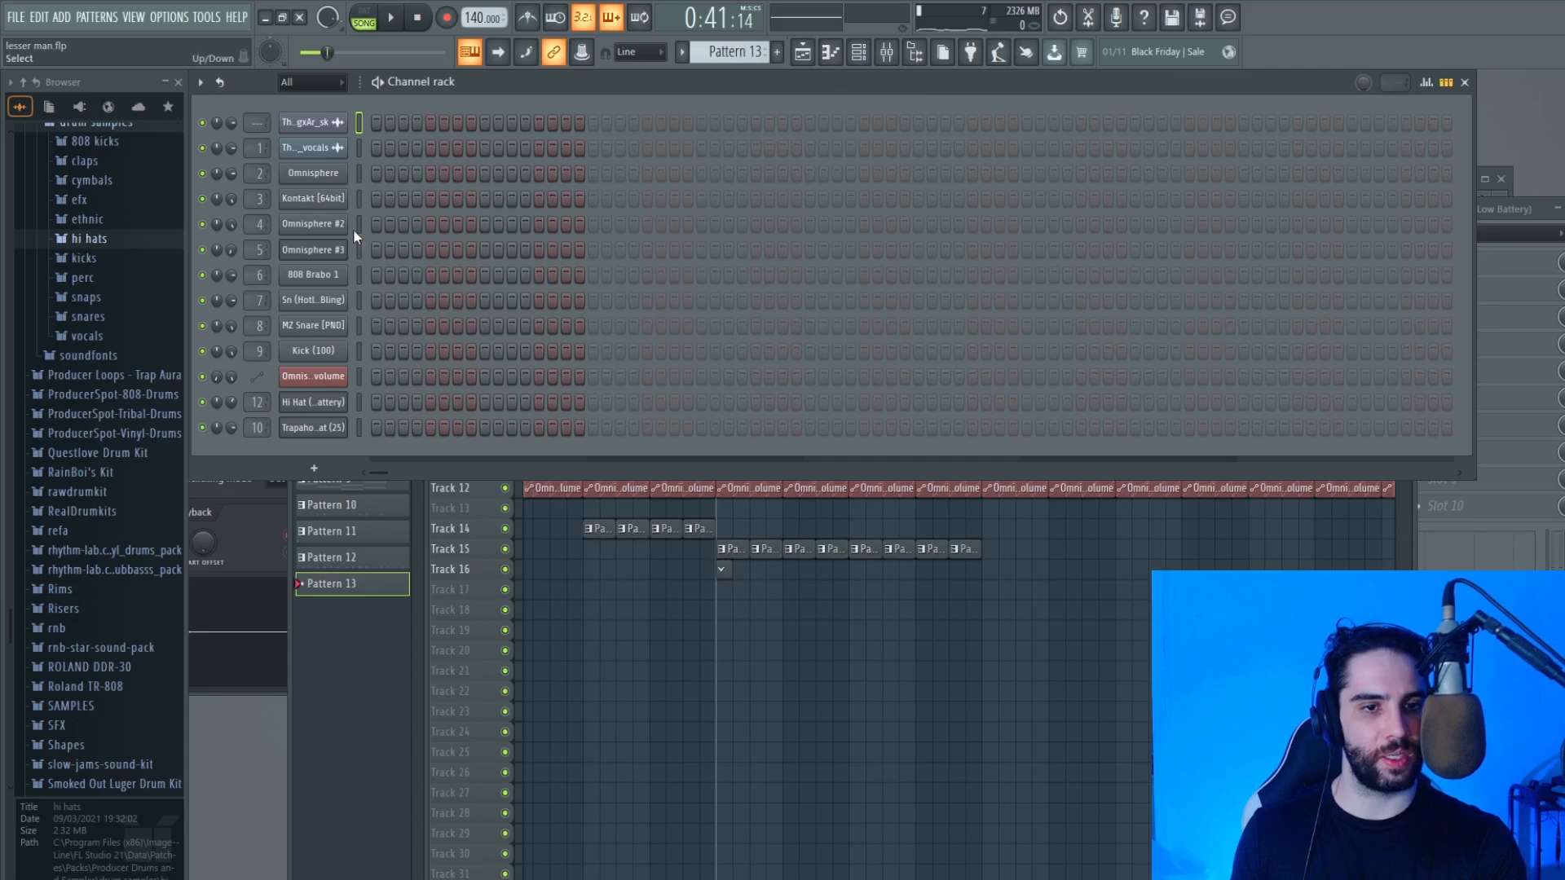
# Step: Reset the song position and audition the Sn (Hotl..Bling) snare channel
pyautogui.click(813, 610)
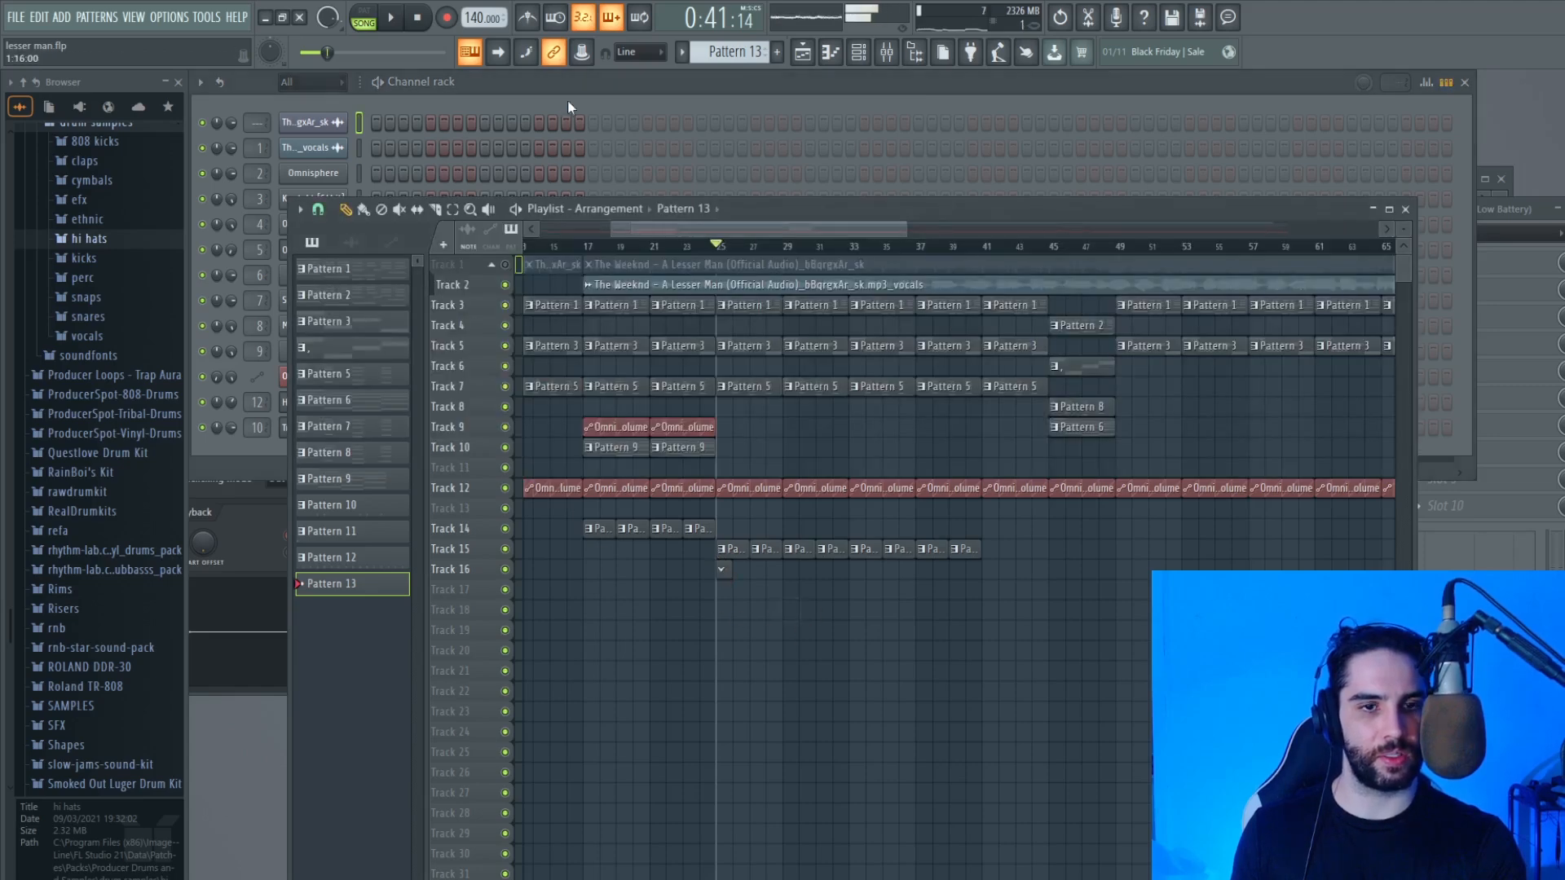
pyautogui.click(419, 21)
pyautogui.click(1096, 145)
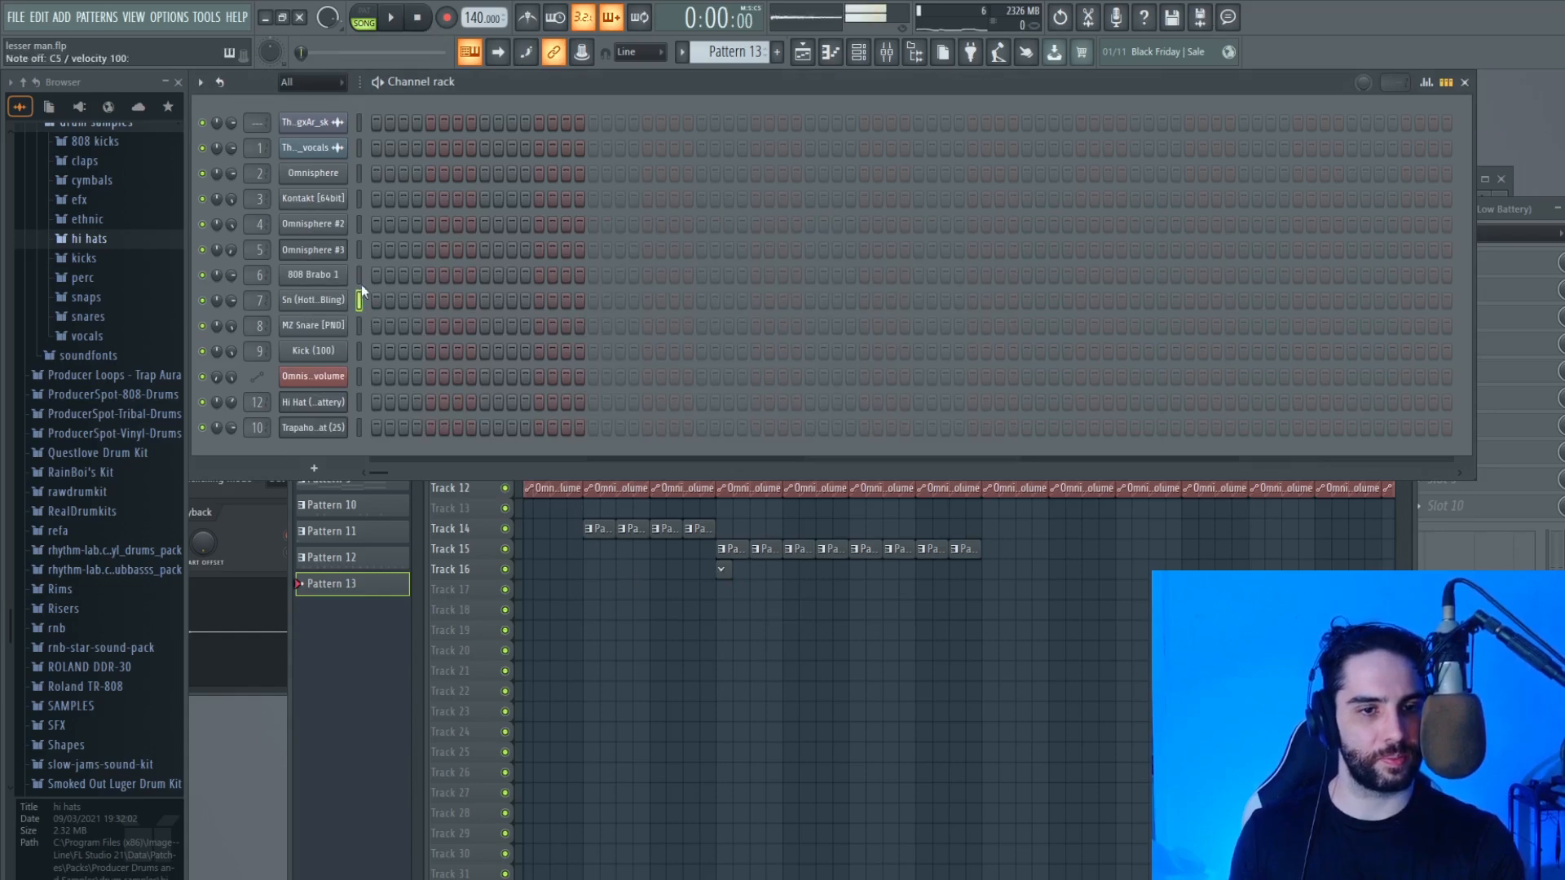
# Step: Play the arrangement from bar 21 and again from bar 25 to hear the drum change
pyautogui.click(632, 572)
pyautogui.click(648, 246)
pyautogui.press('space')
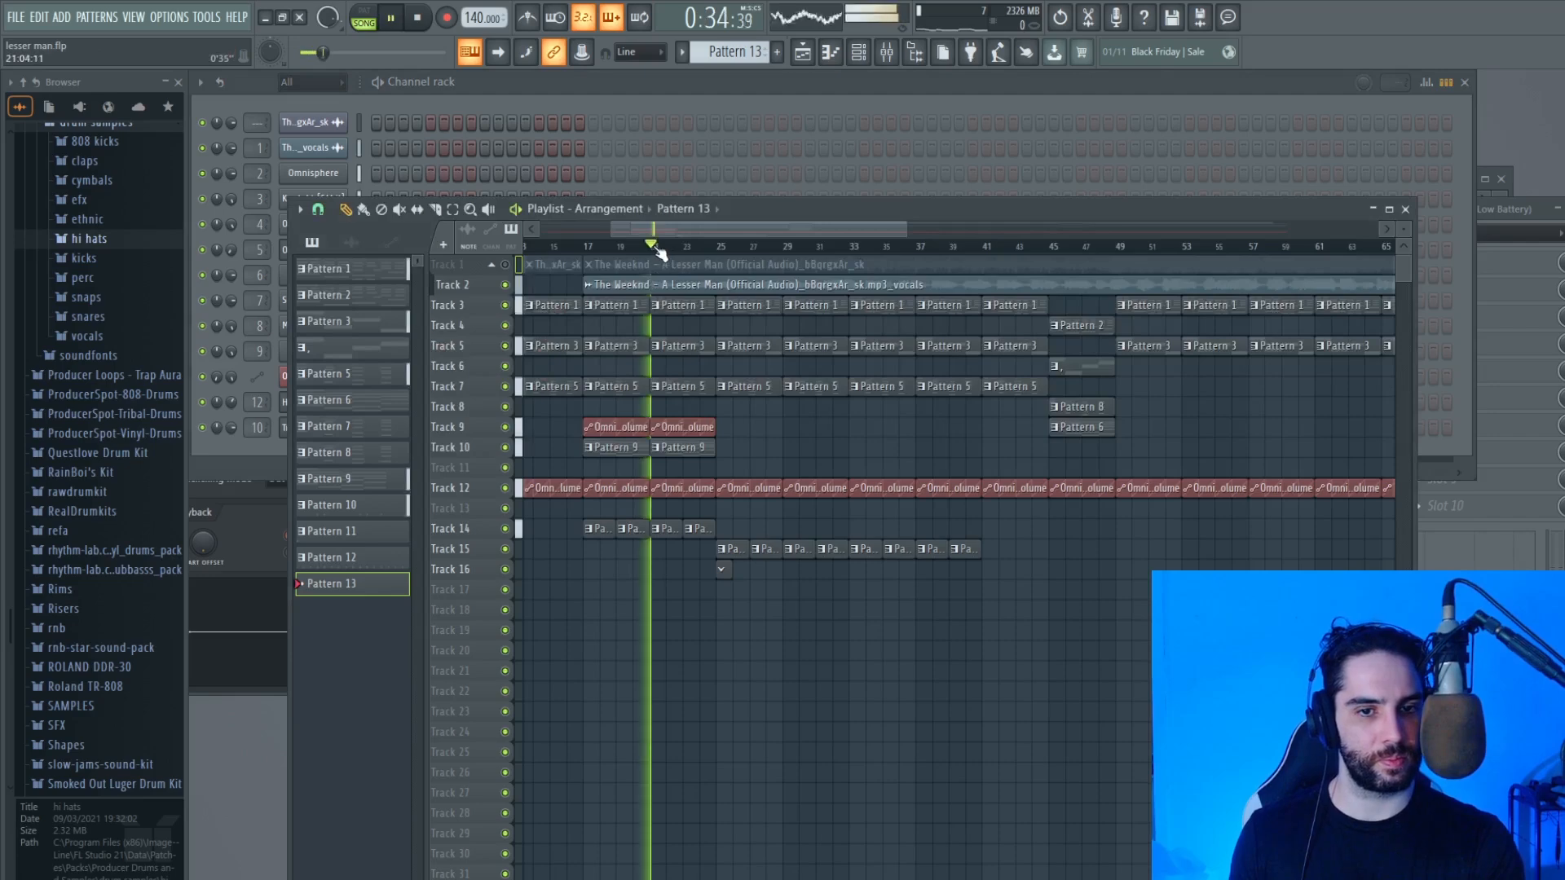
pyautogui.click(716, 247)
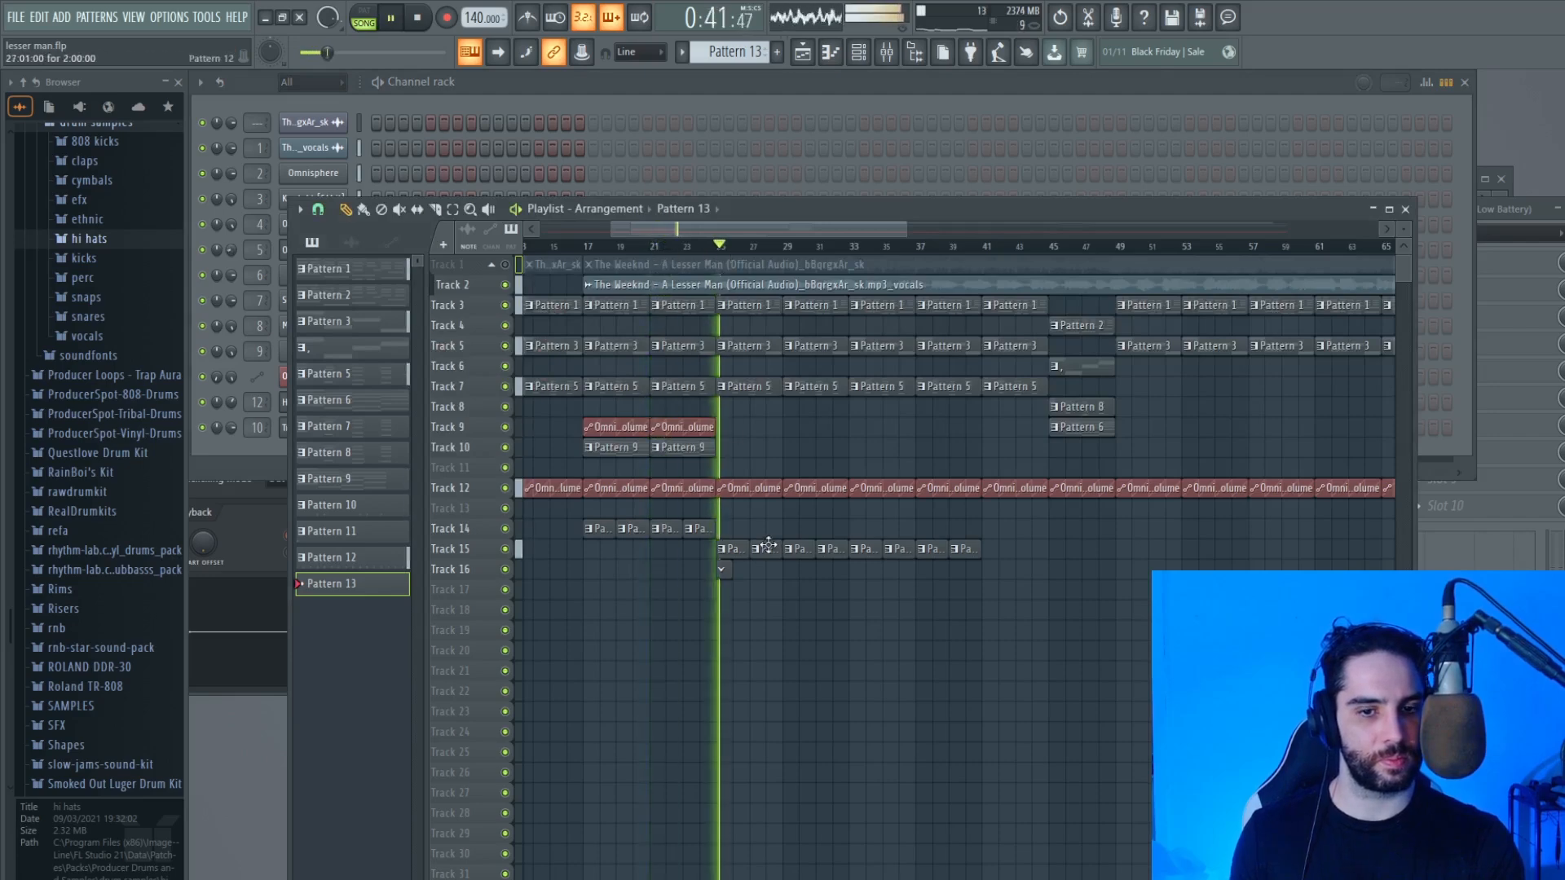
# Step: Stop playback, open the 808 Brabo 1 piano roll in Pattern 13 and place an A5 note at the start of bar 1
pyautogui.click(1454, 163)
pyautogui.press('space')
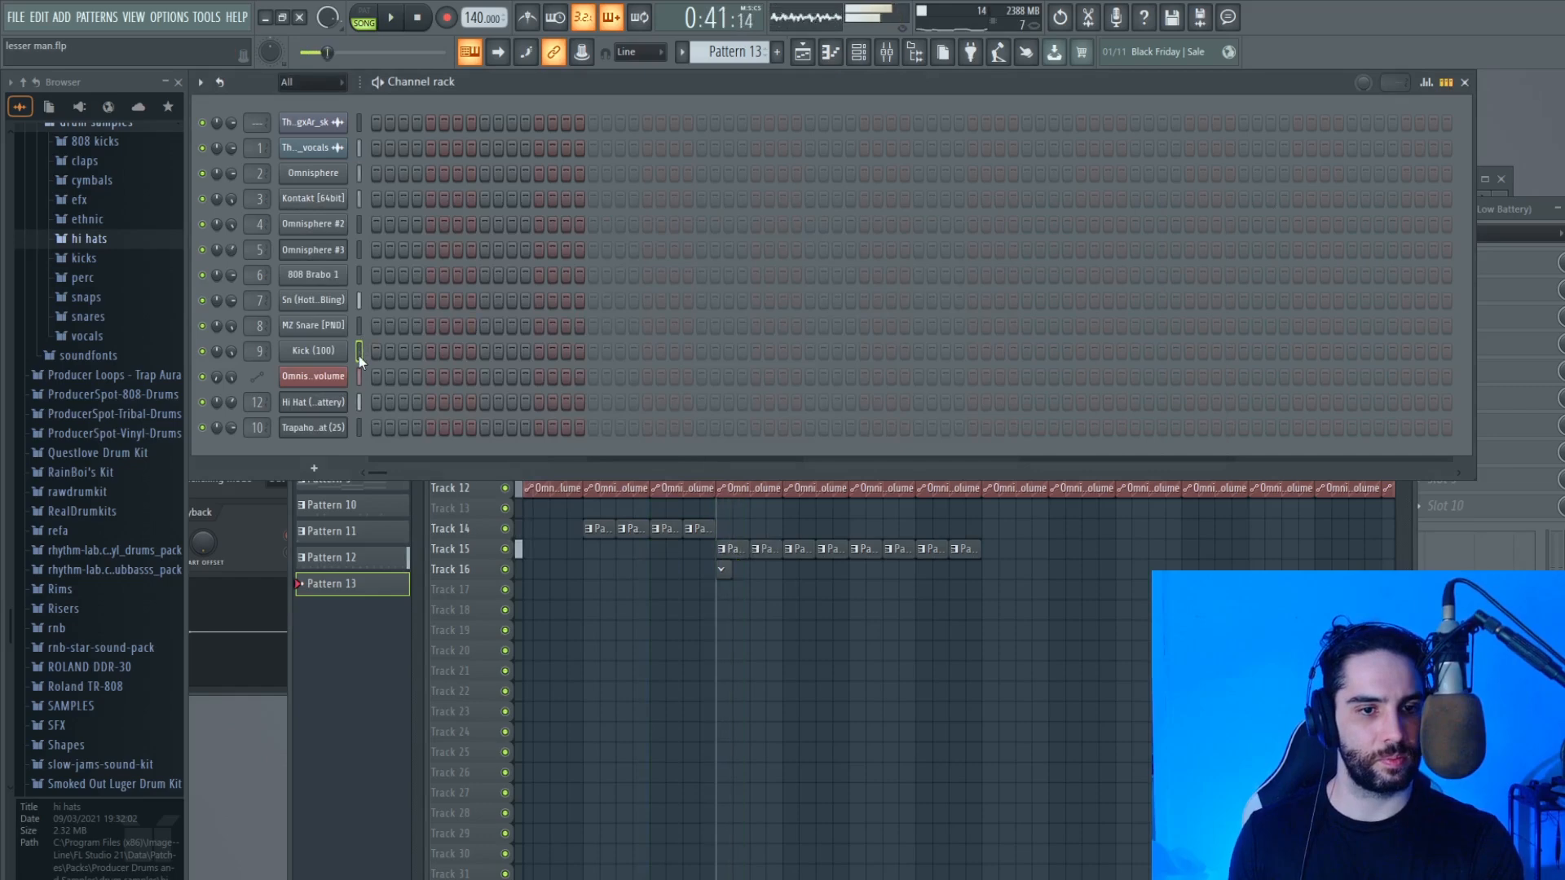
pyautogui.rightClick(334, 279)
pyautogui.click(371, 272)
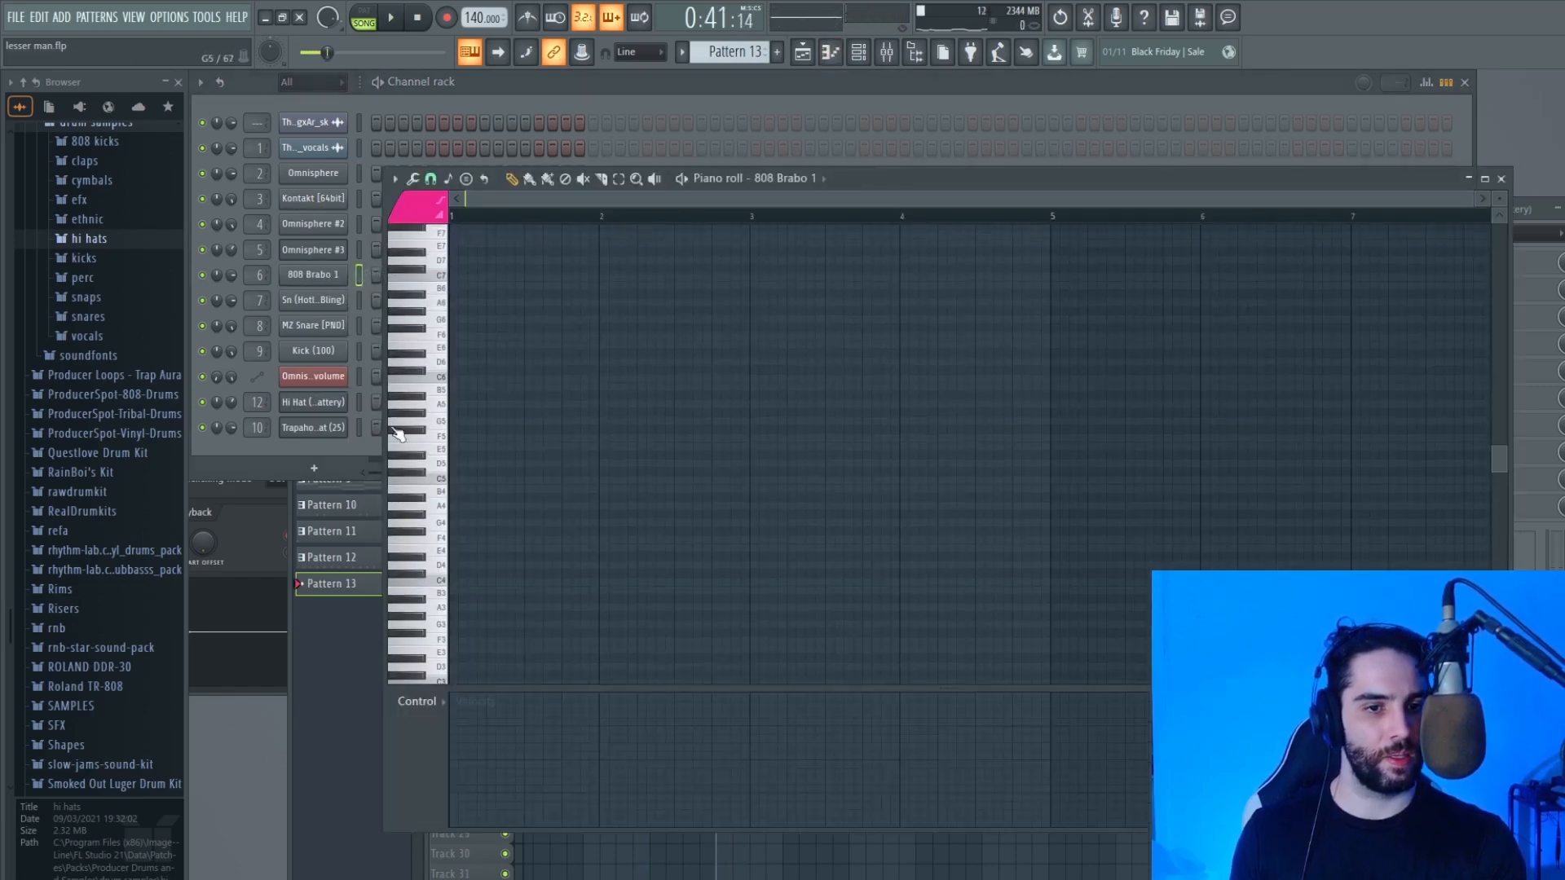
pyautogui.moveTo(463, 405); pyautogui.dragTo(418, 408)
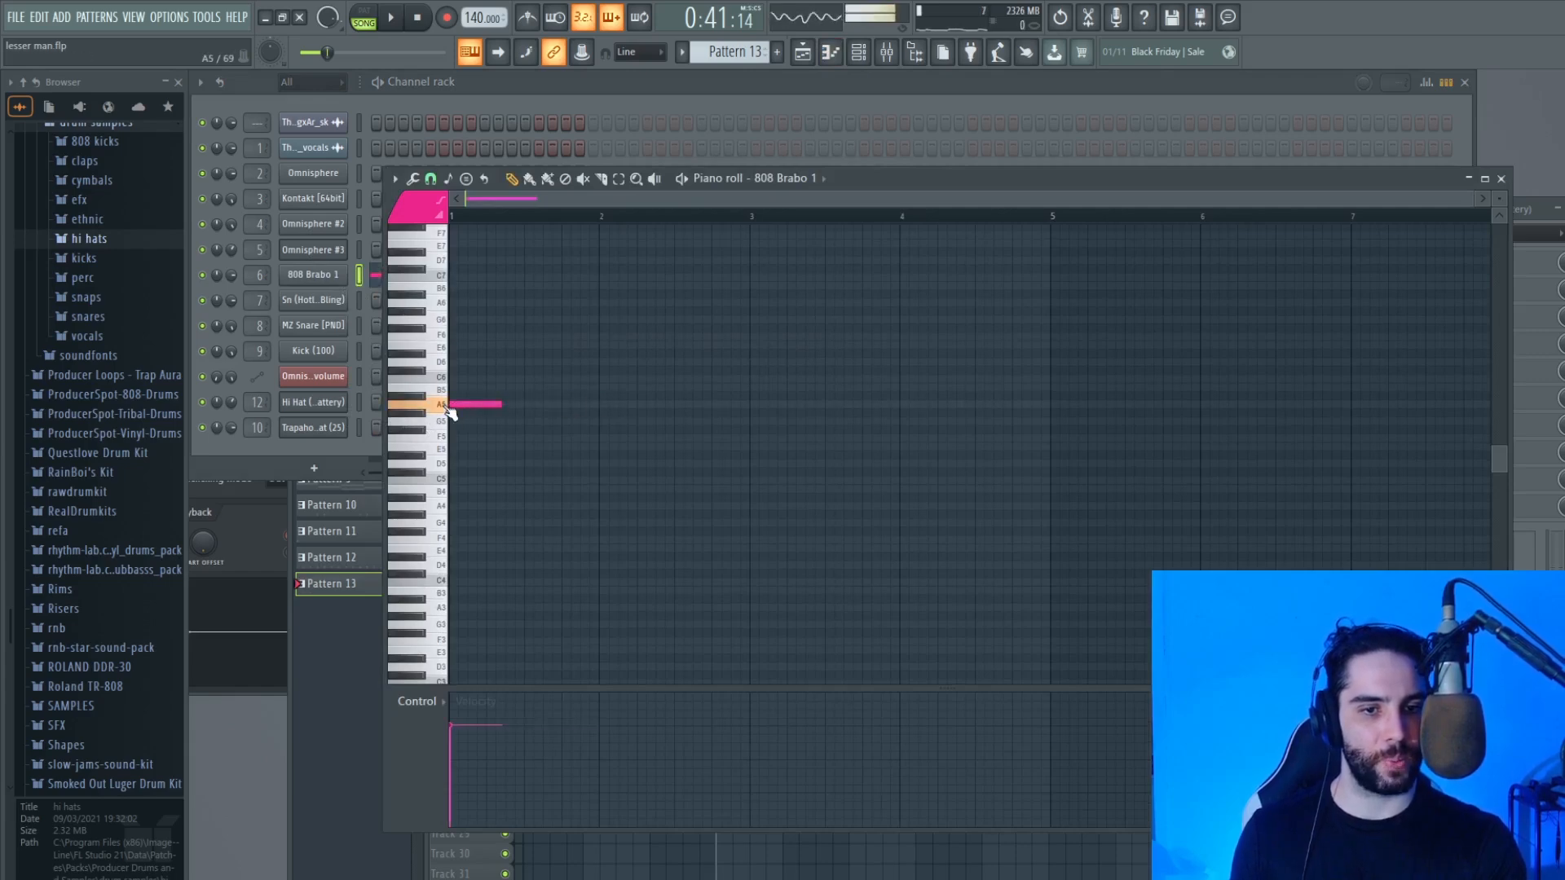
# Step: Add short 808 notes: two F5 early in bar 2, one G5 at bar 3 and two E5 early in bar 4
pyautogui.click(622, 446)
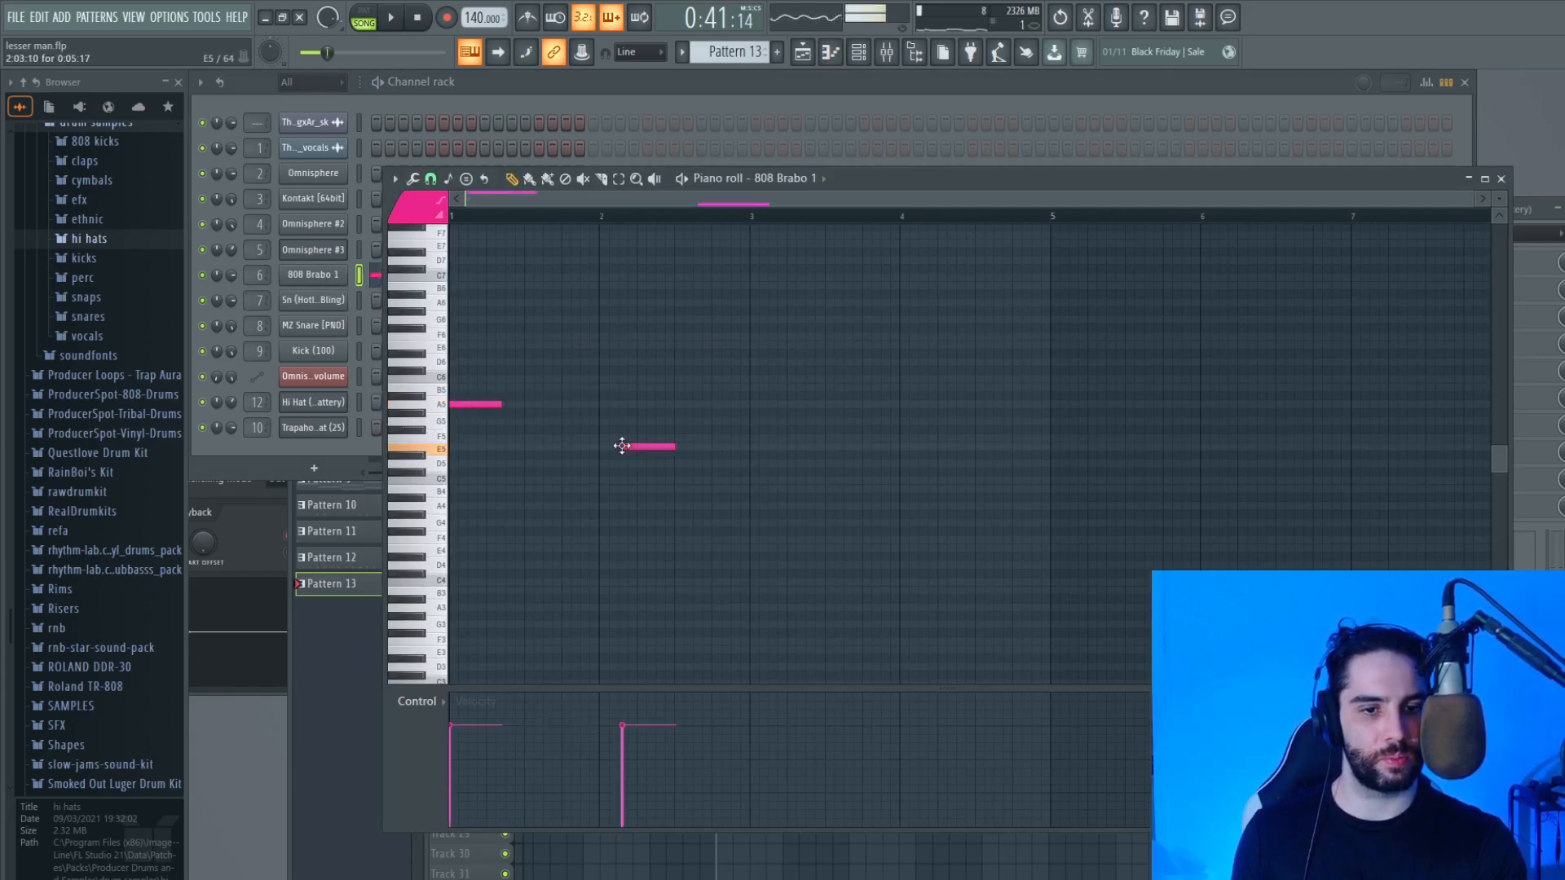
pyautogui.moveTo(622, 439); pyautogui.dragTo(651, 439)
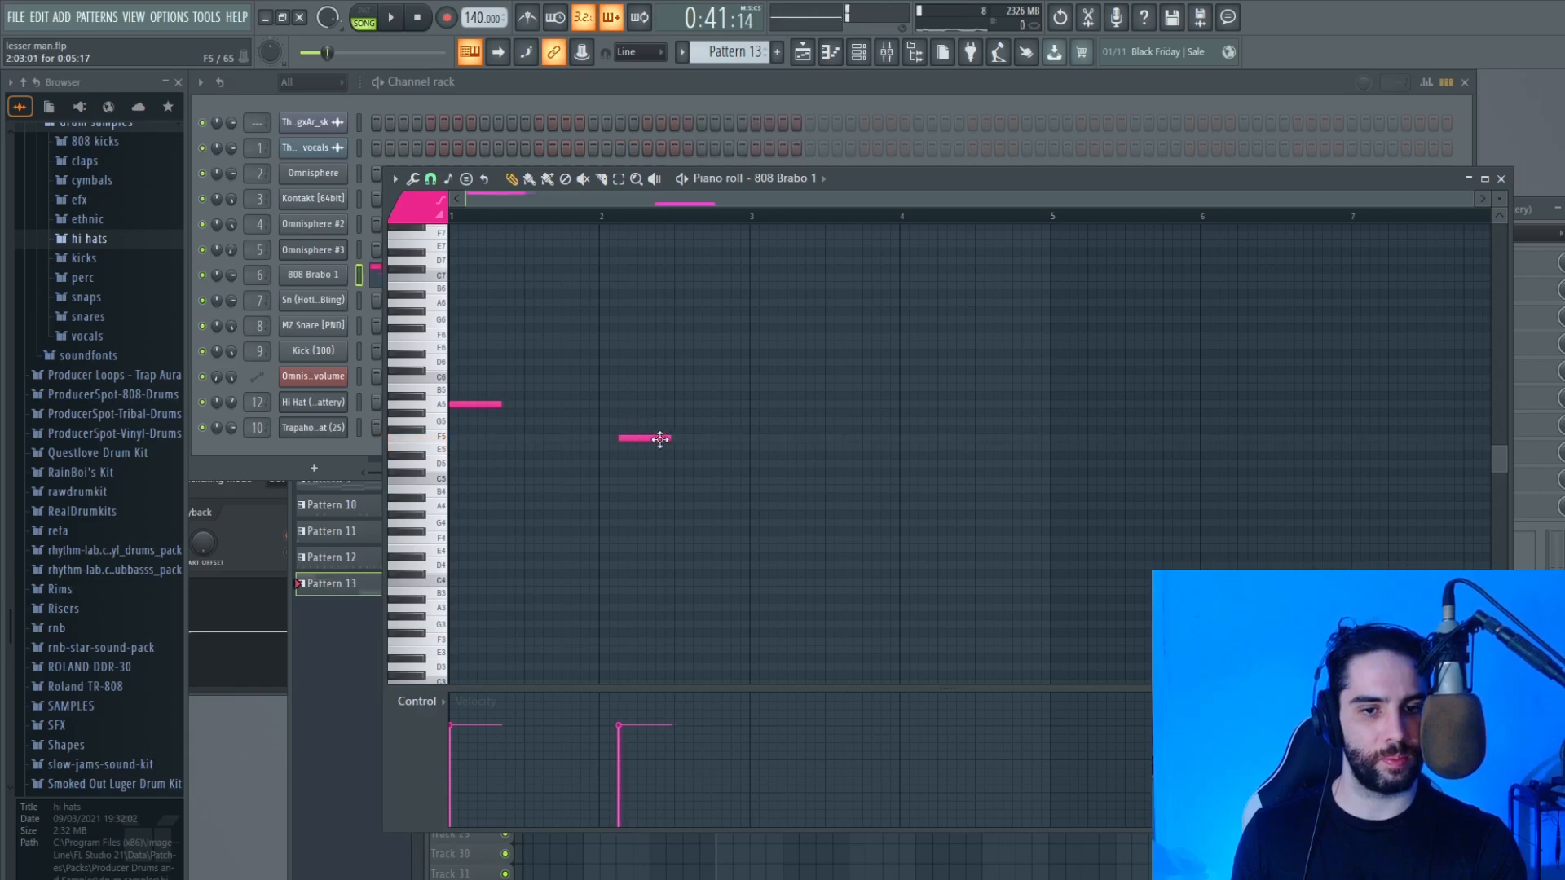
pyautogui.click(638, 438)
pyautogui.moveTo(754, 447); pyautogui.dragTo(748, 420)
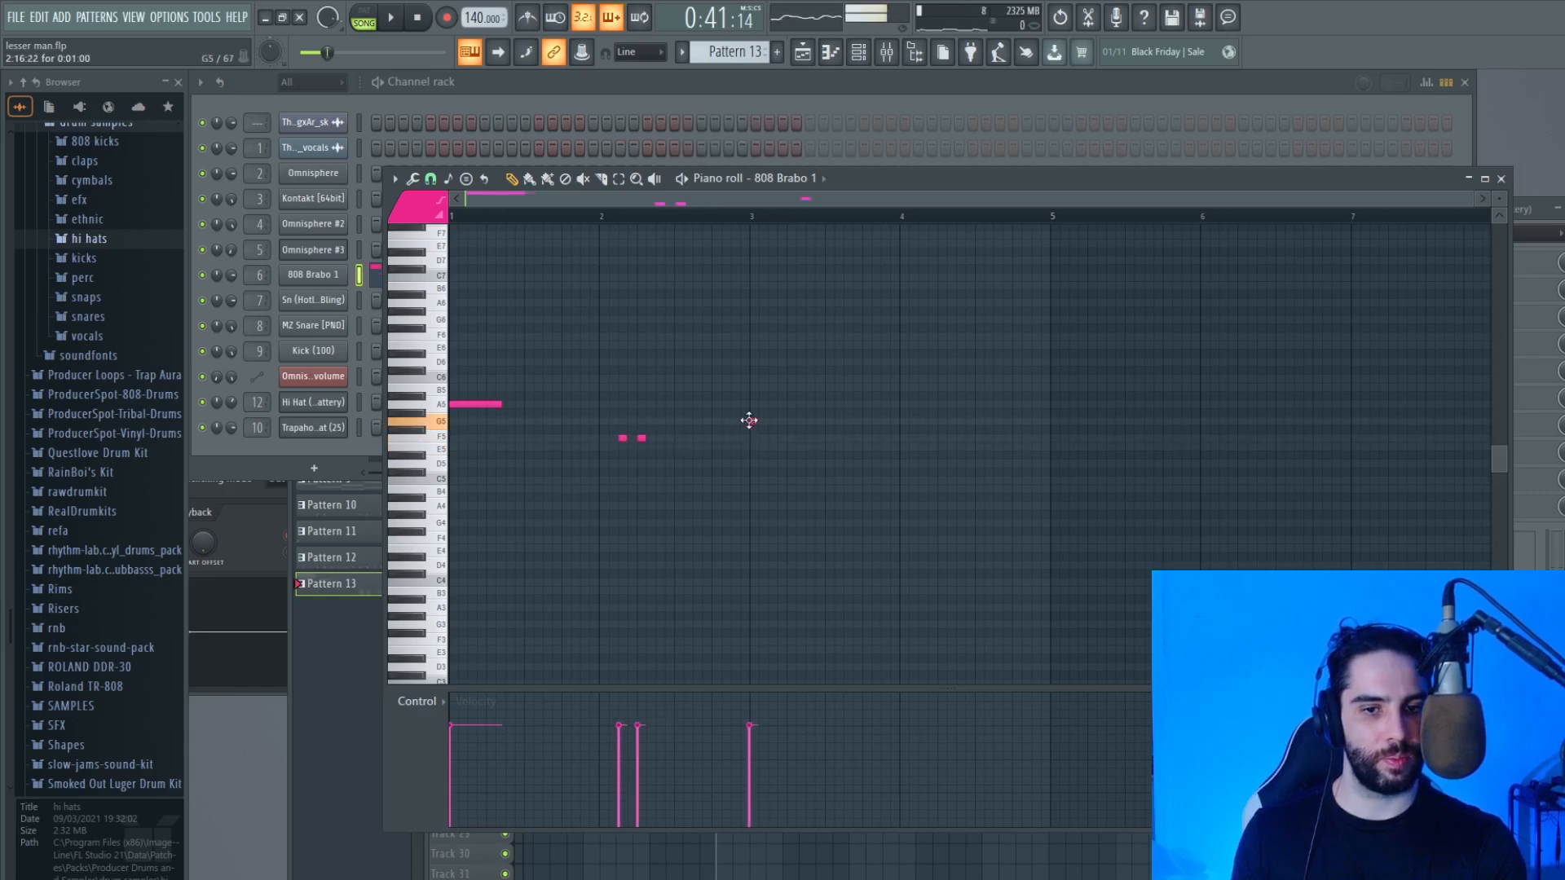
pyautogui.click(903, 446)
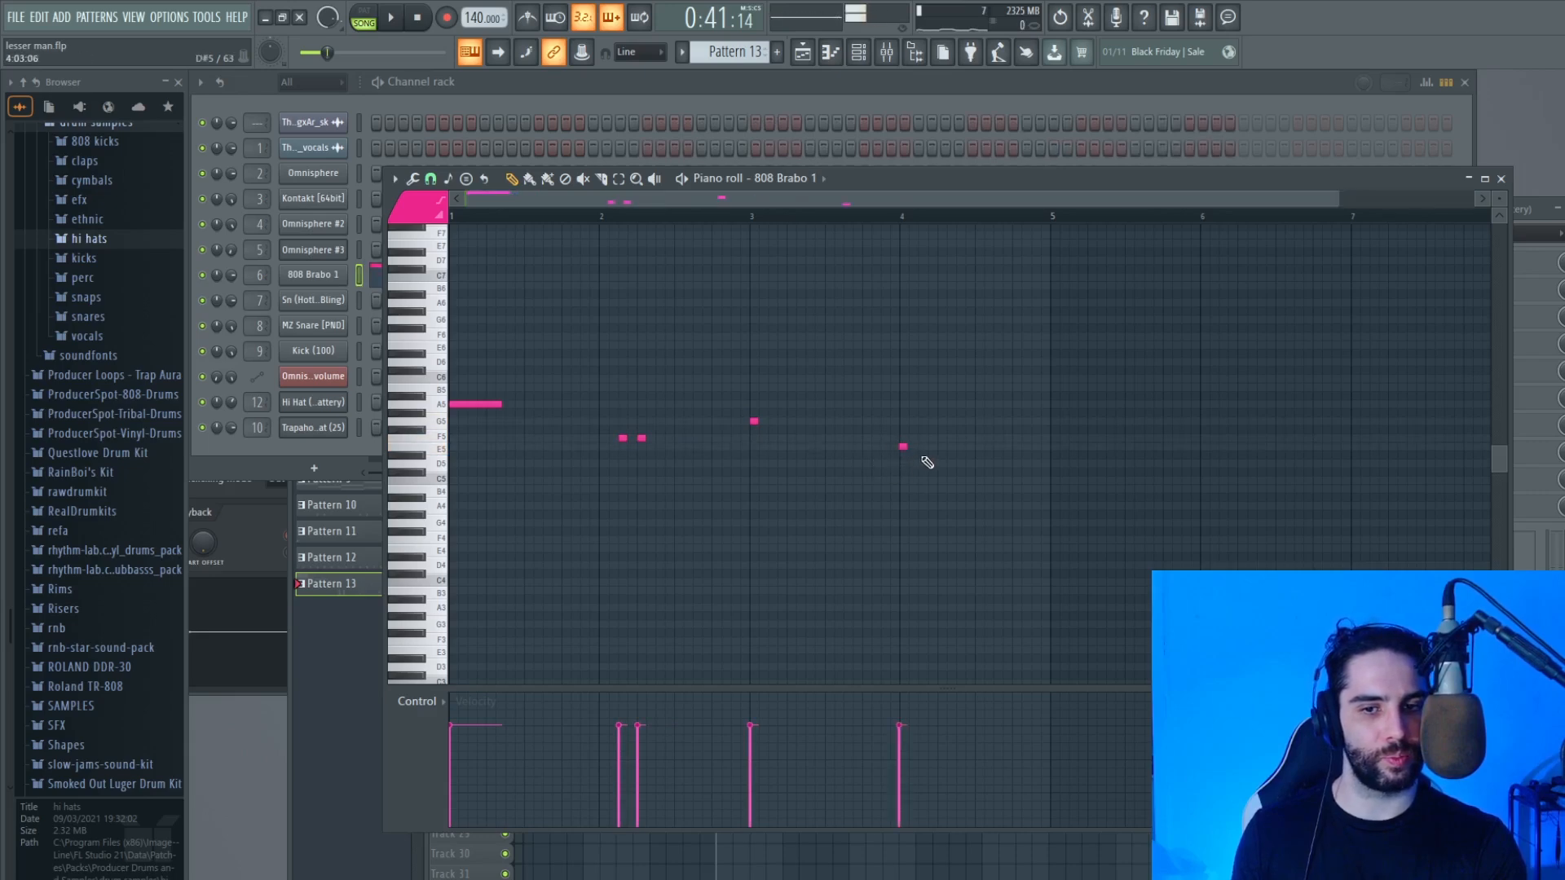
pyautogui.moveTo(911, 456); pyautogui.dragTo(922, 454)
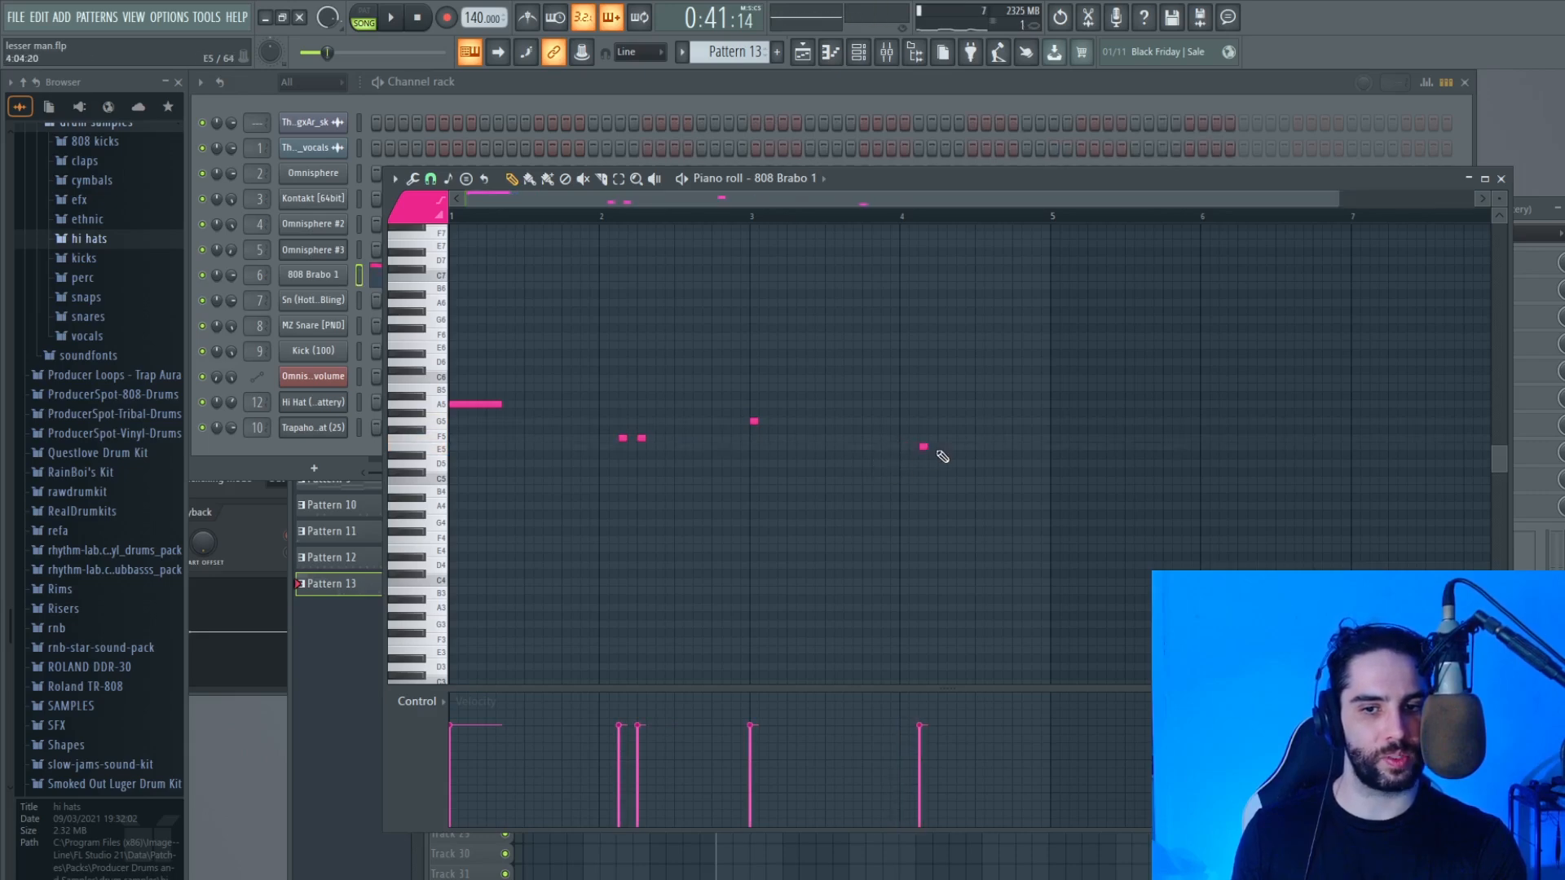
# Step: Quantize the 808 Brabo 1 notes and close the piano roll
pyautogui.click(414, 179)
pyautogui.click(478, 301)
pyautogui.press('Return')
pyautogui.click(1500, 179)
# Step: Enable the 808 Brabo 1 volume envelope in its channel settings, with the hold time at 100%
pyautogui.click(313, 275)
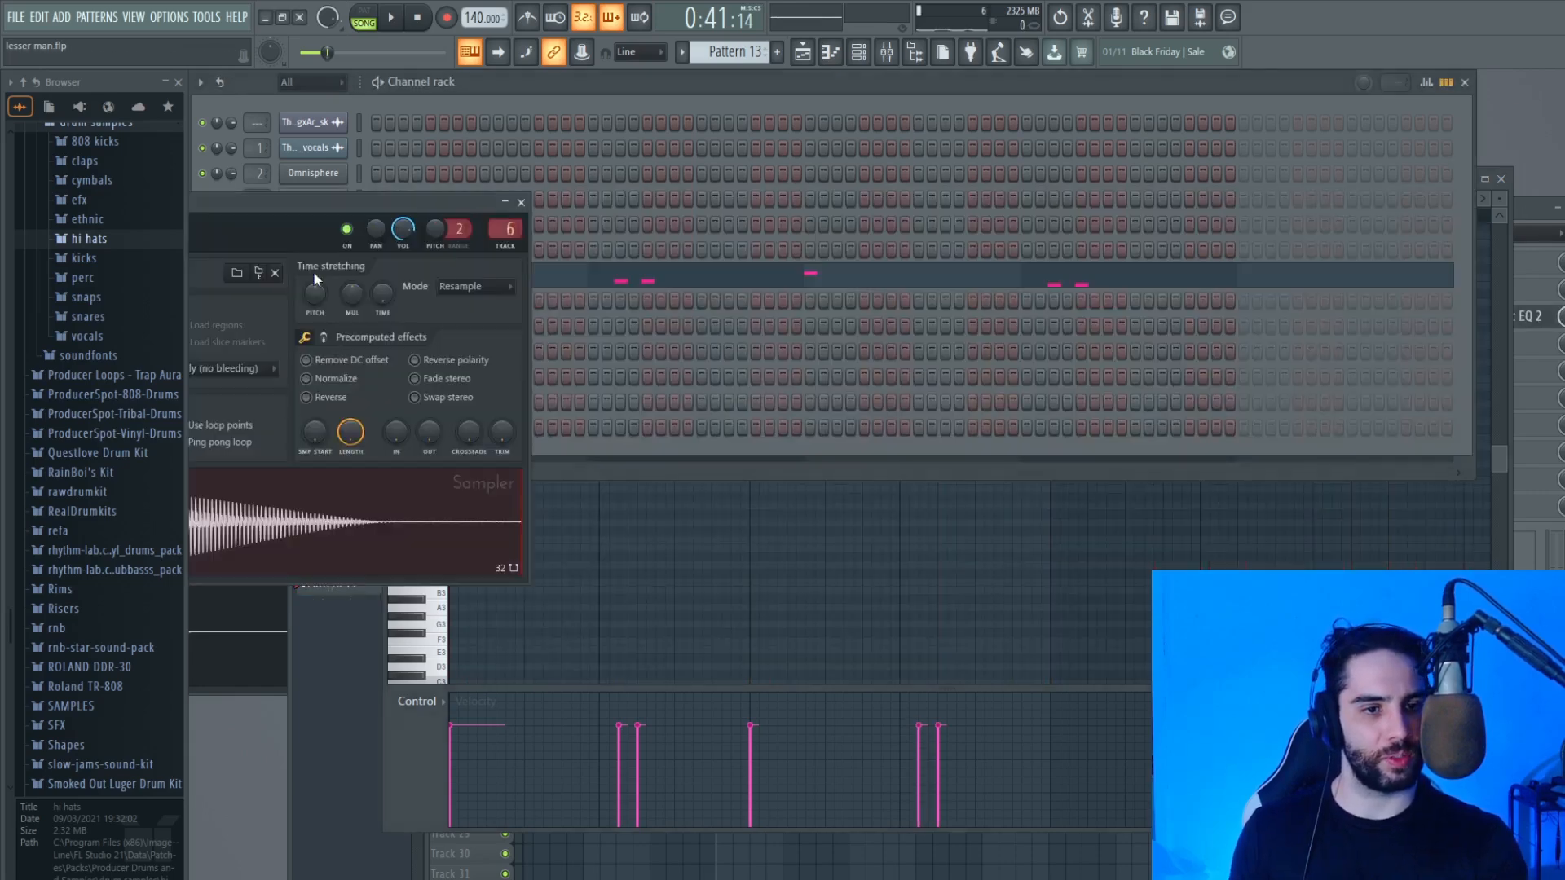
pyautogui.moveTo(265, 242); pyautogui.dragTo(520, 245)
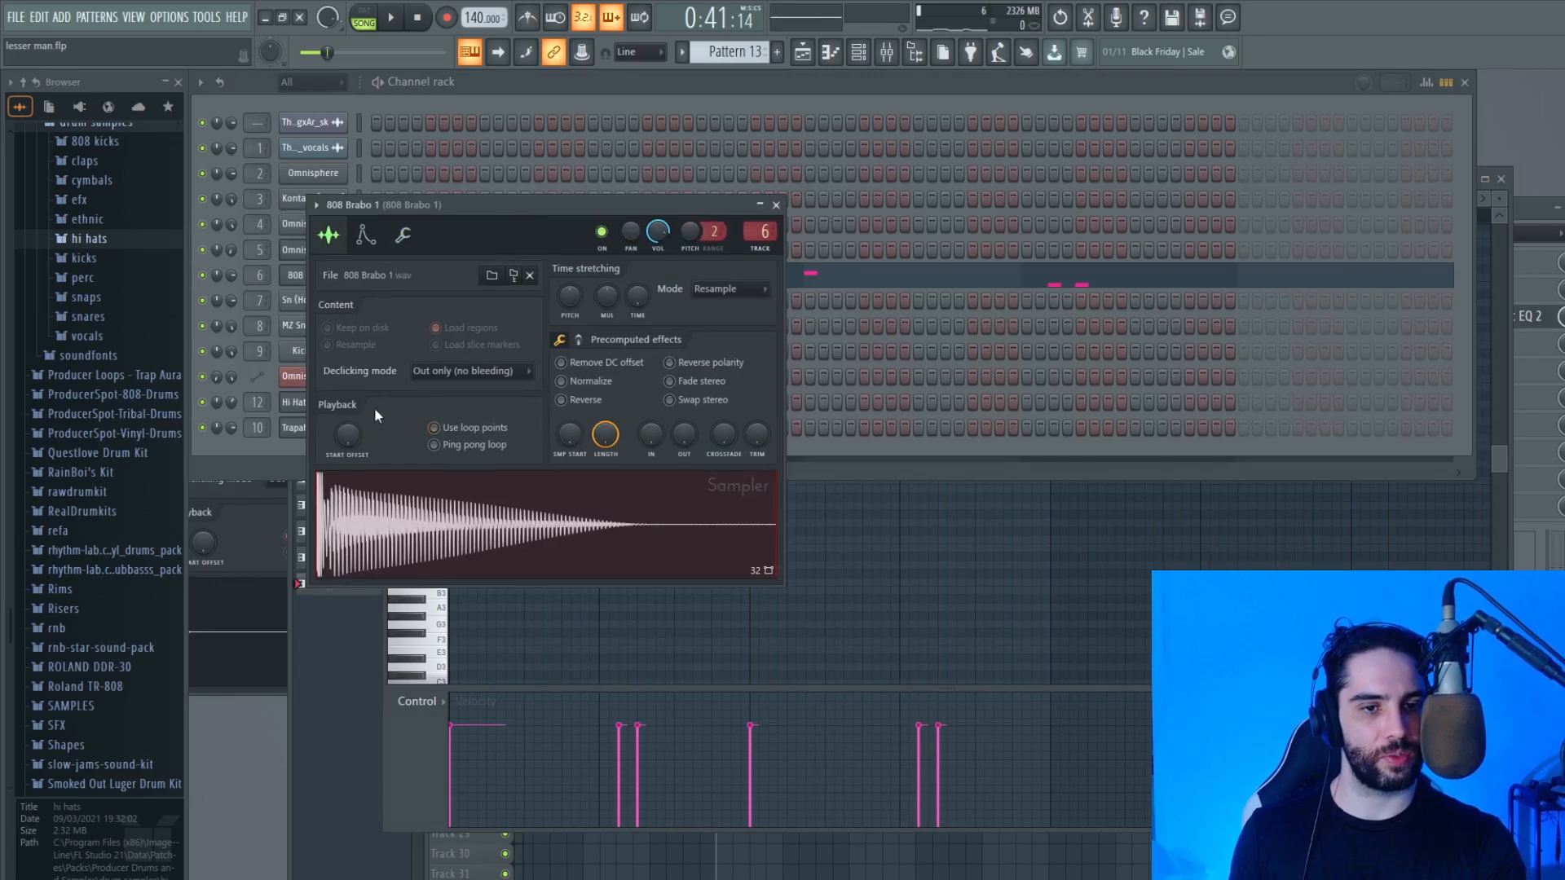
pyautogui.click(371, 239)
pyautogui.moveTo(370, 395); pyautogui.dragTo(371, 456)
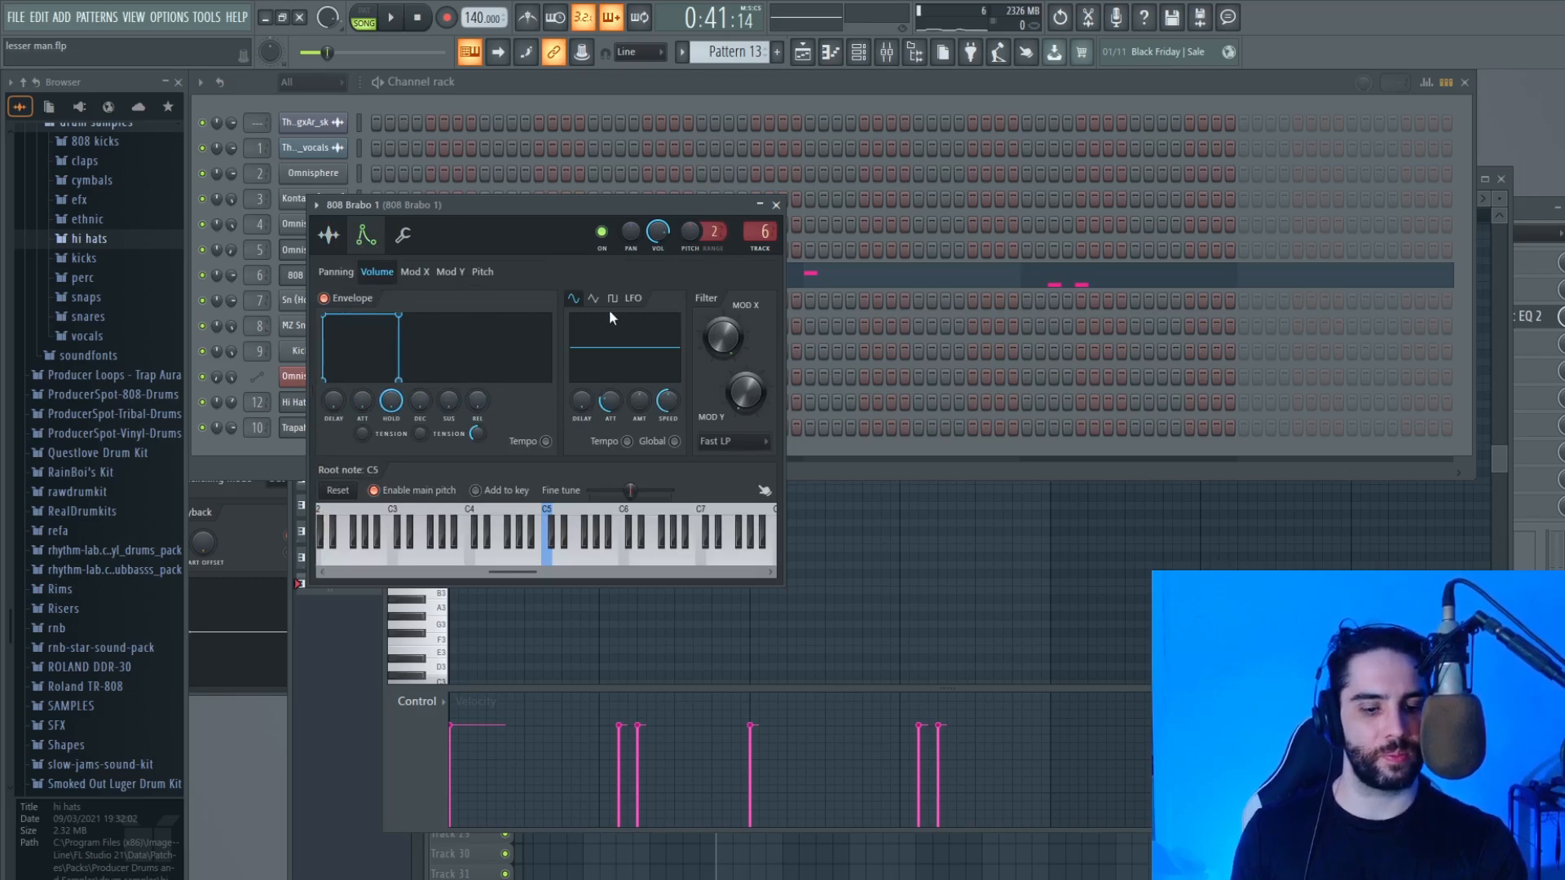
# Step: Audition the A5 key in the 808 Brabo 1 piano roll and recheck the channel's volume envelope
pyautogui.click(866, 281)
pyautogui.click(839, 285)
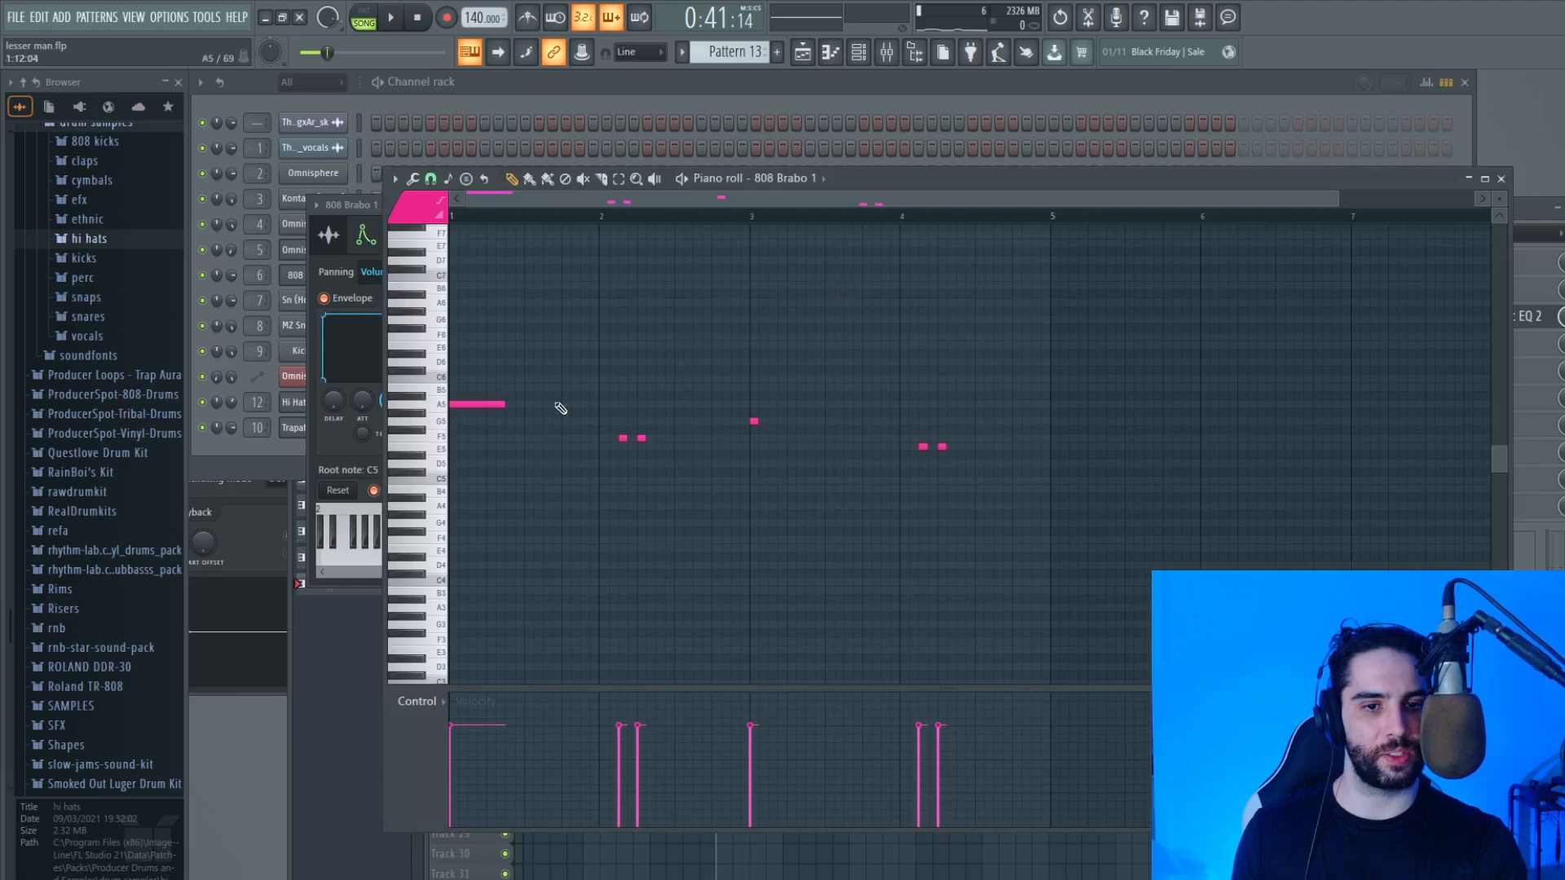
pyautogui.click(442, 412)
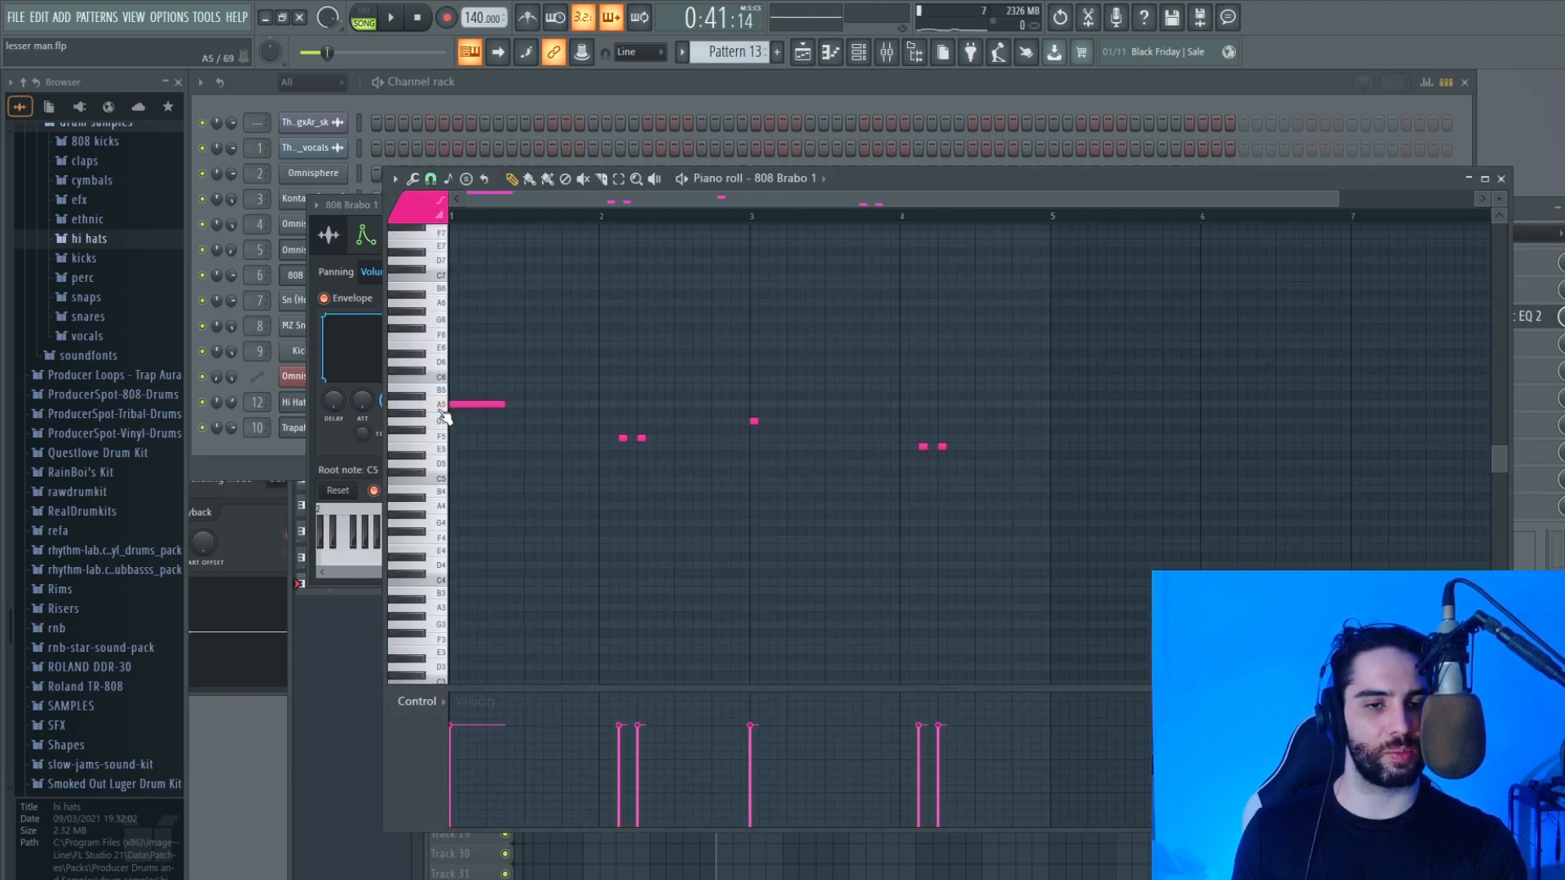
pyautogui.click(359, 245)
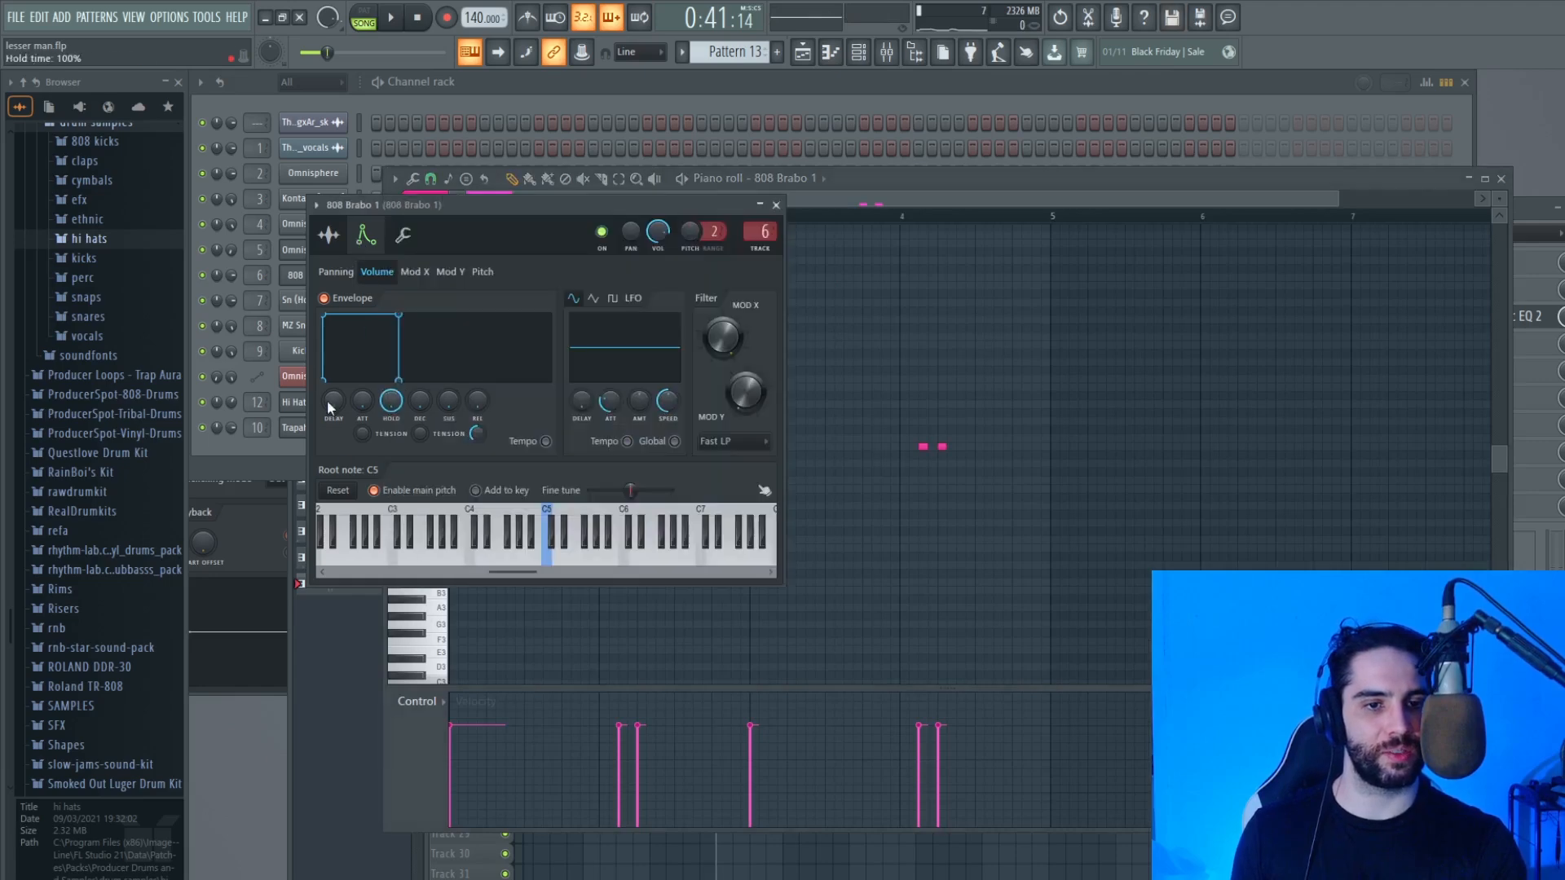
# Step: Play the arrangement and apply quick legato to the 808 notes in Pattern 13 so each one extends to the next
pyautogui.click(975, 172)
pyautogui.press('space')
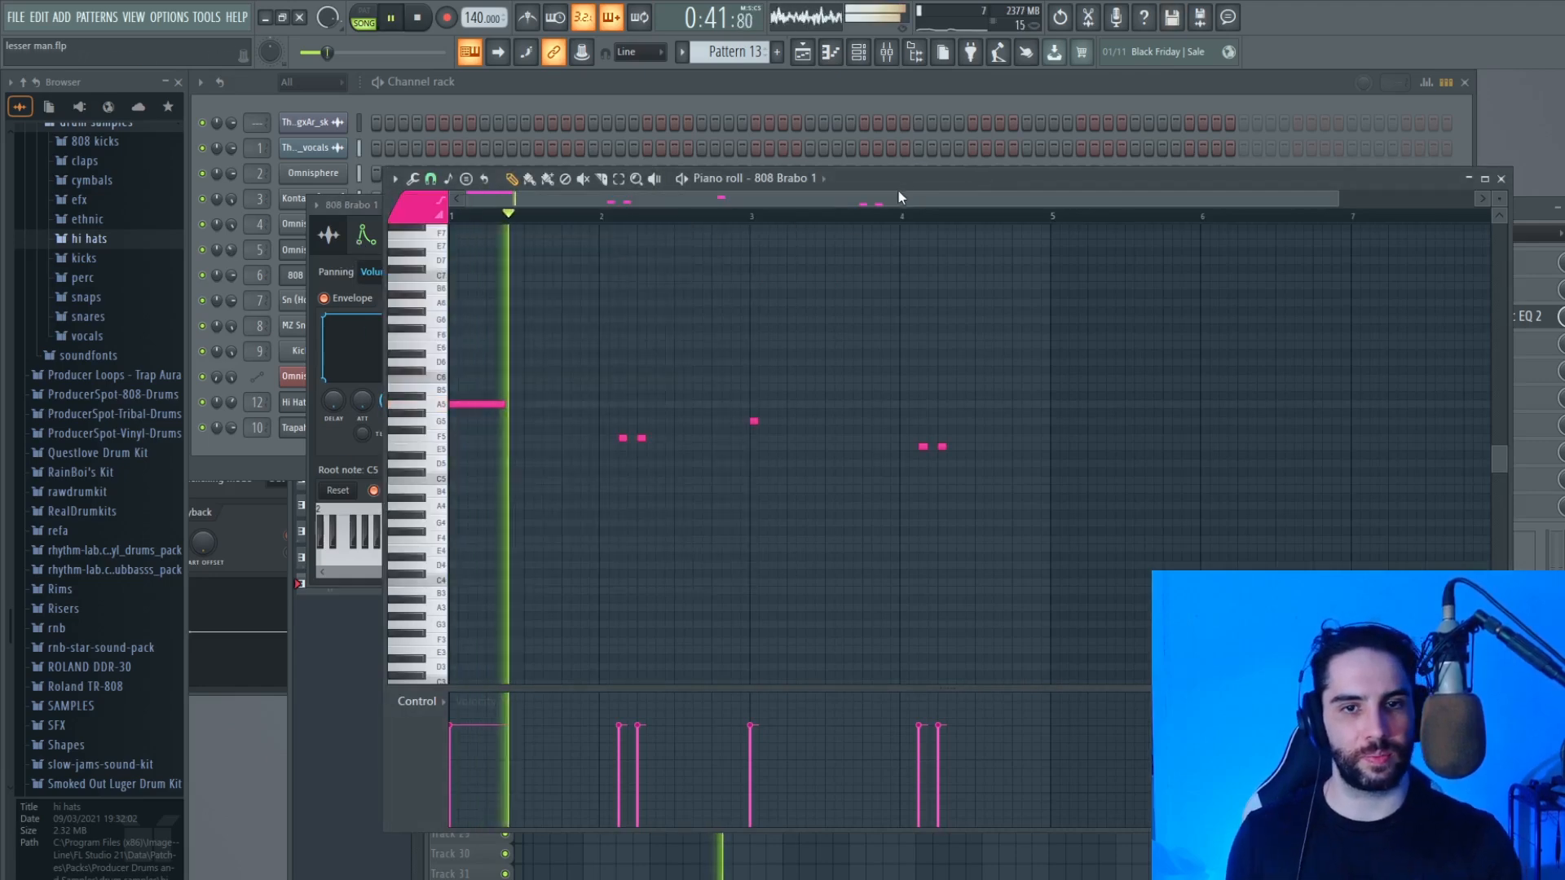
pyautogui.click(412, 178)
pyautogui.click(449, 234)
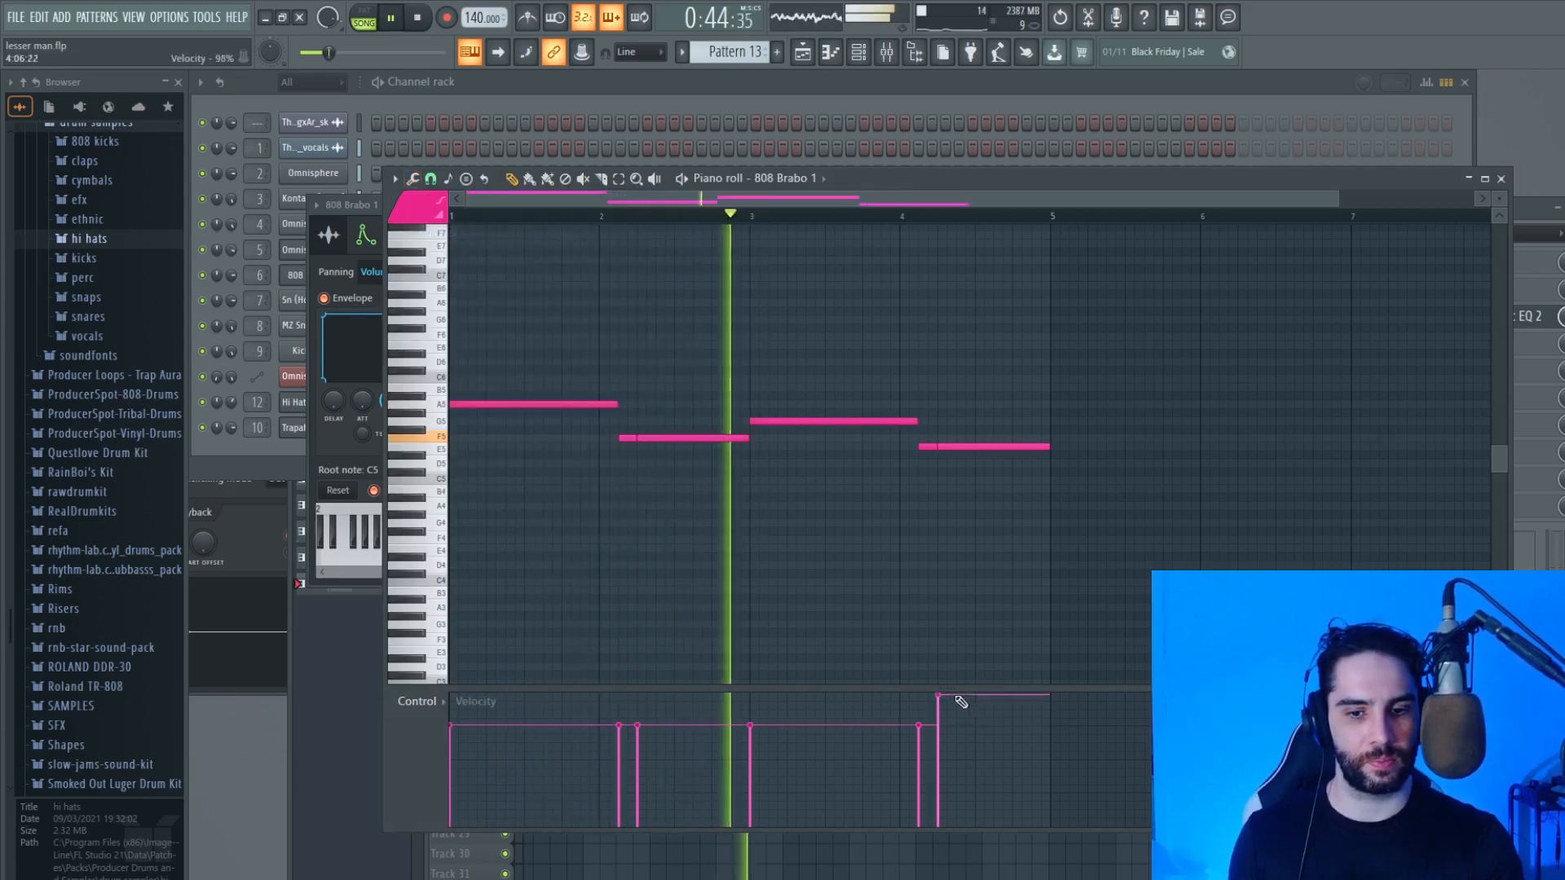
pyautogui.press('F9')
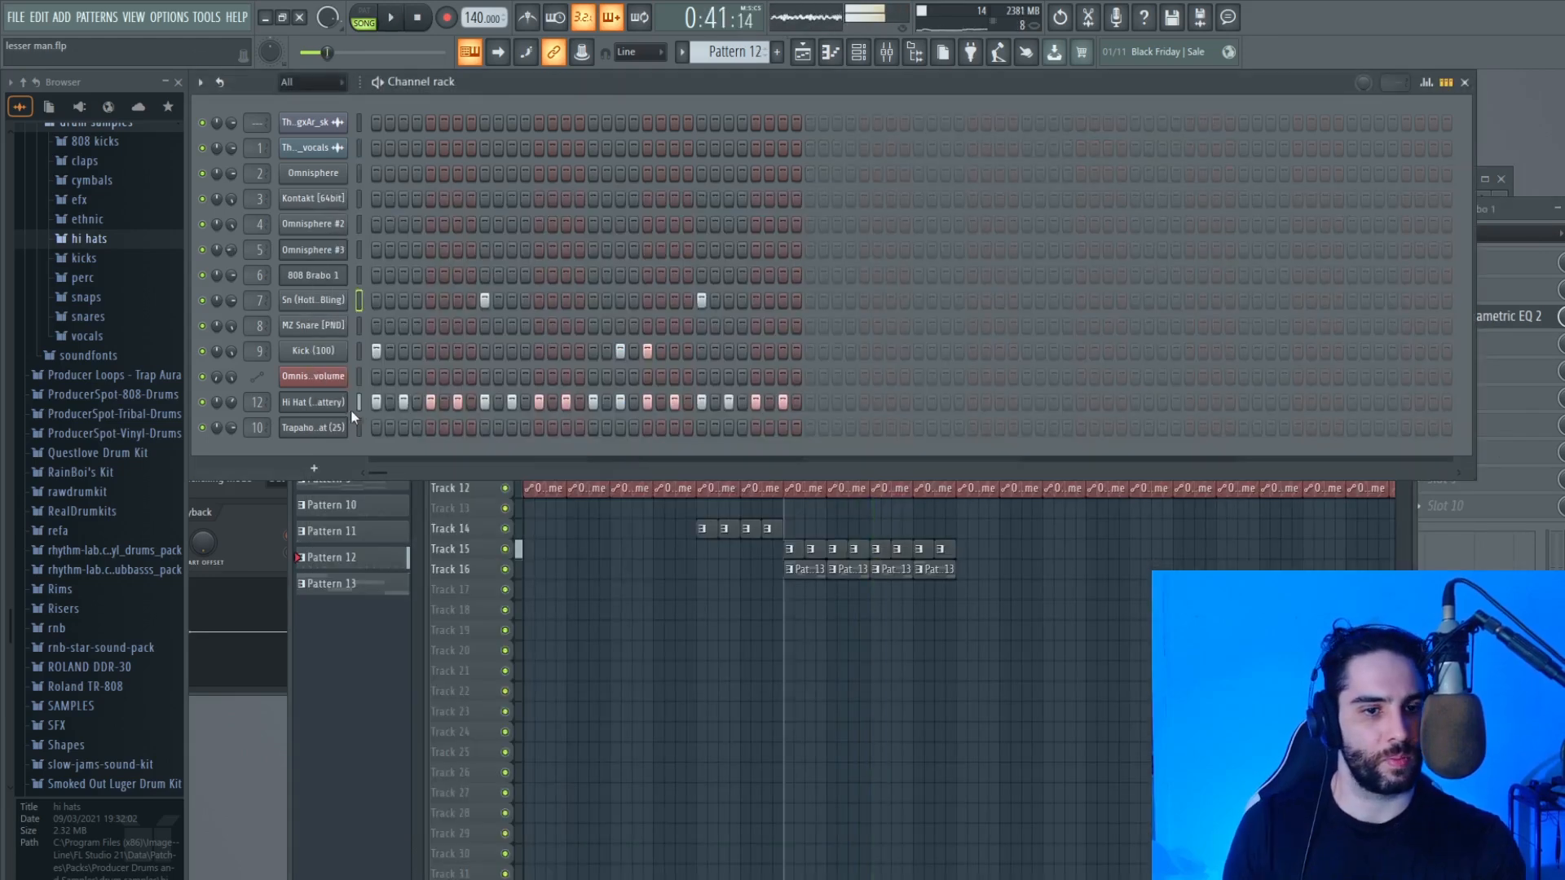
# Step: Play the arrangement several times to judge the Hi Hat (Low Battery) row of Pattern 12
pyautogui.rightClick(339, 407)
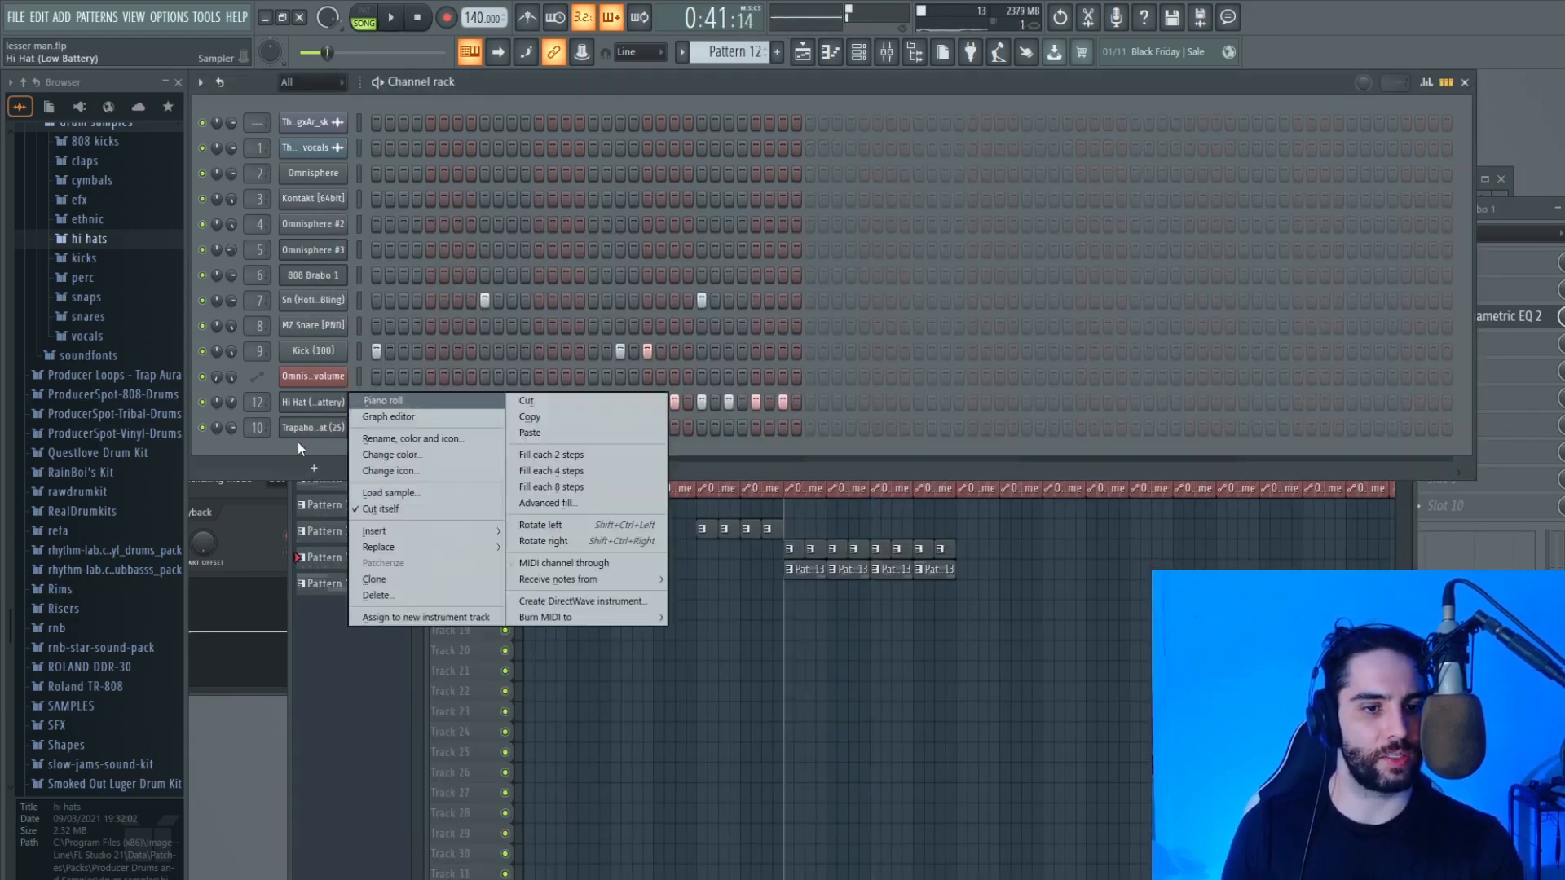
pyautogui.click(297, 444)
pyautogui.press('space')
pyautogui.click(404, 404)
pyautogui.press('space')
pyautogui.press('space')
pyautogui.press('space')
pyautogui.press('space')
# Step: Fill the Hi Hat (Low Battery) row of Pattern 12 with a hit every 4 steps
pyautogui.rightClick(339, 404)
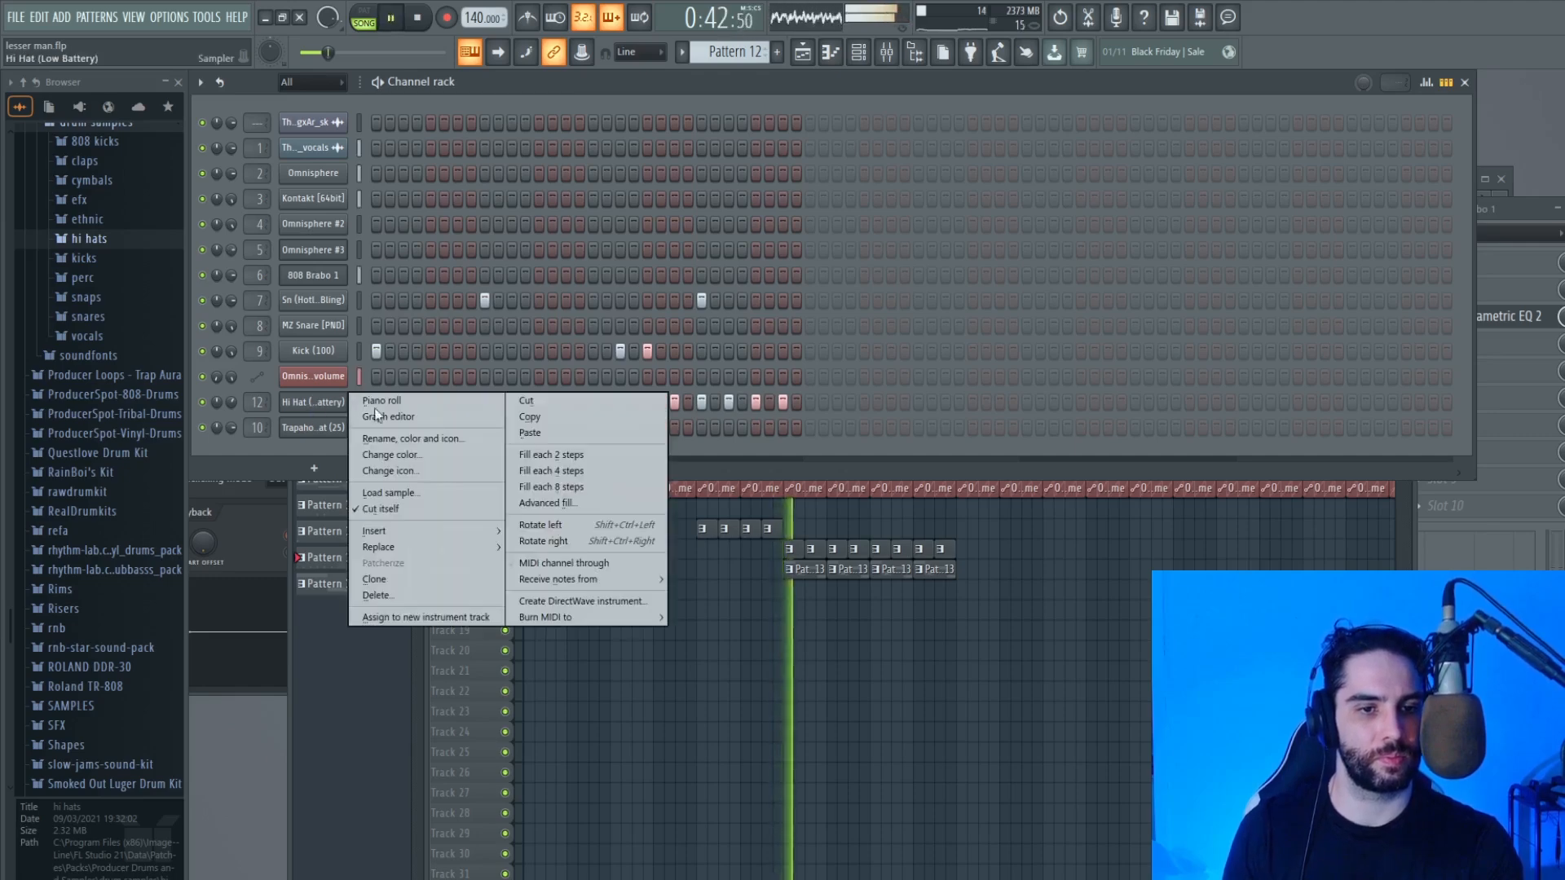
pyautogui.click(534, 457)
pyautogui.rightClick(340, 402)
pyautogui.click(524, 470)
# Step: Open the Hi Hat (Low Battery) piano roll for Pattern 12 and stop playback
pyautogui.rightClick(345, 398)
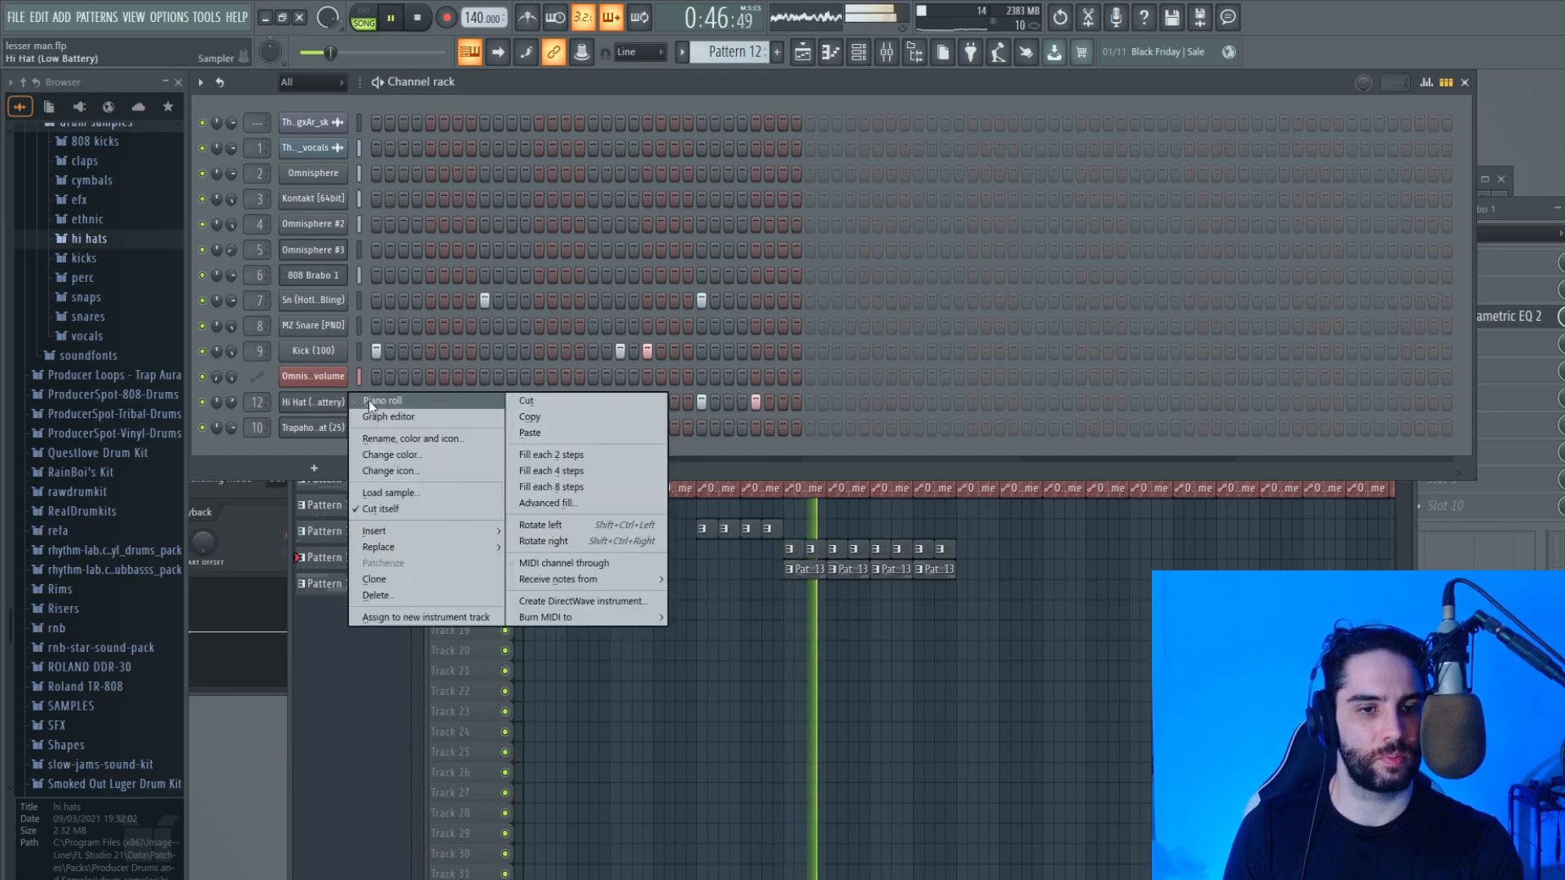
pyautogui.click(369, 400)
pyautogui.press('space')
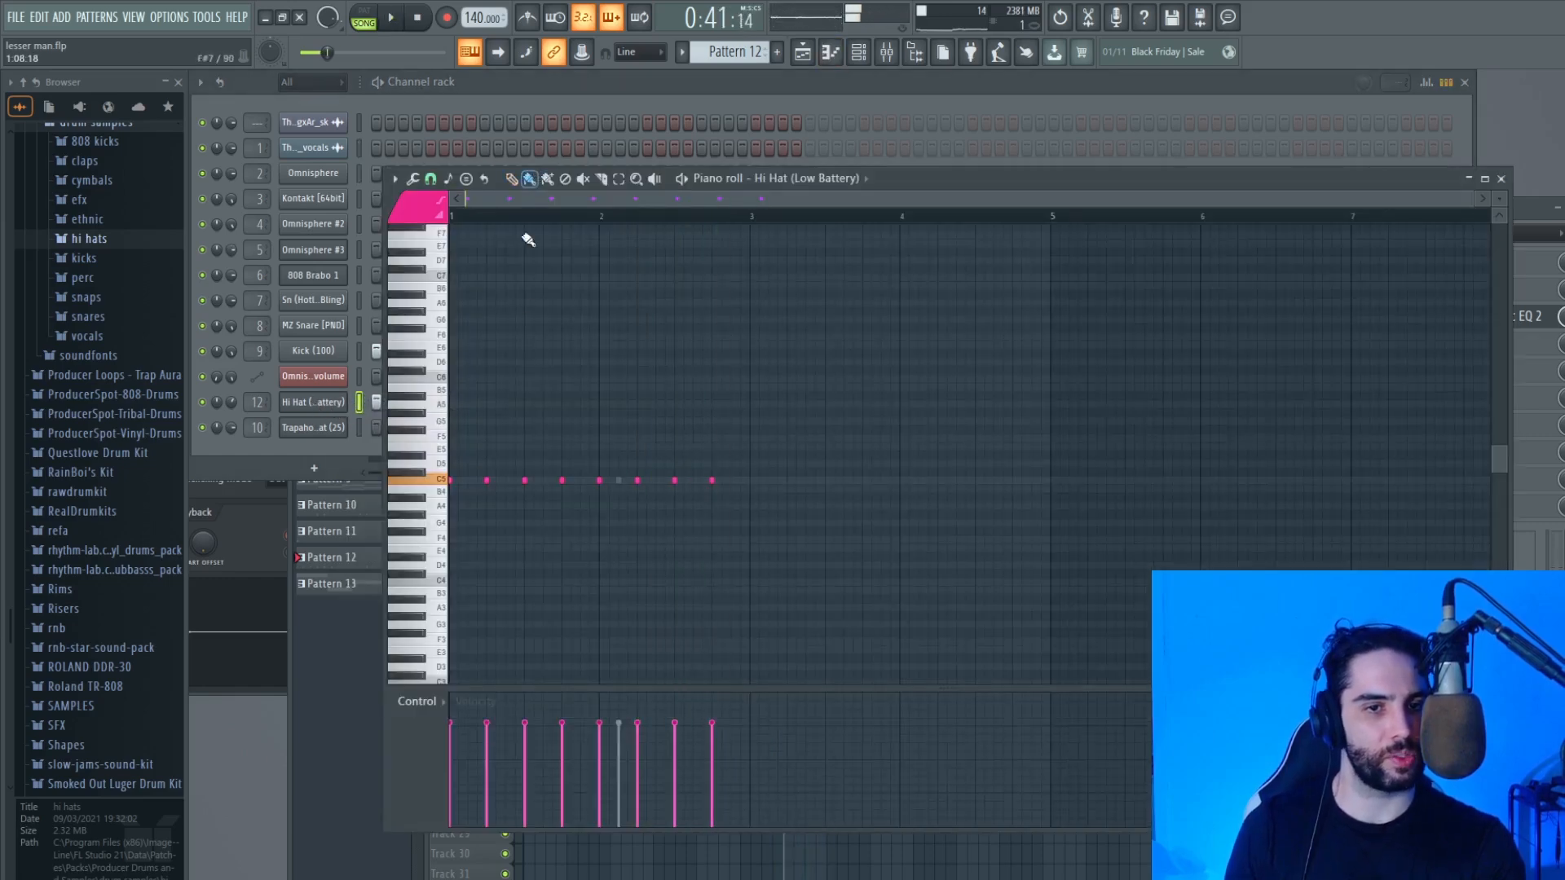
# Step: Try a D5 hi-hat roll on the last beat of bar 2 with 1/3-step snapping during playback, and undo it
pyautogui.click(431, 179)
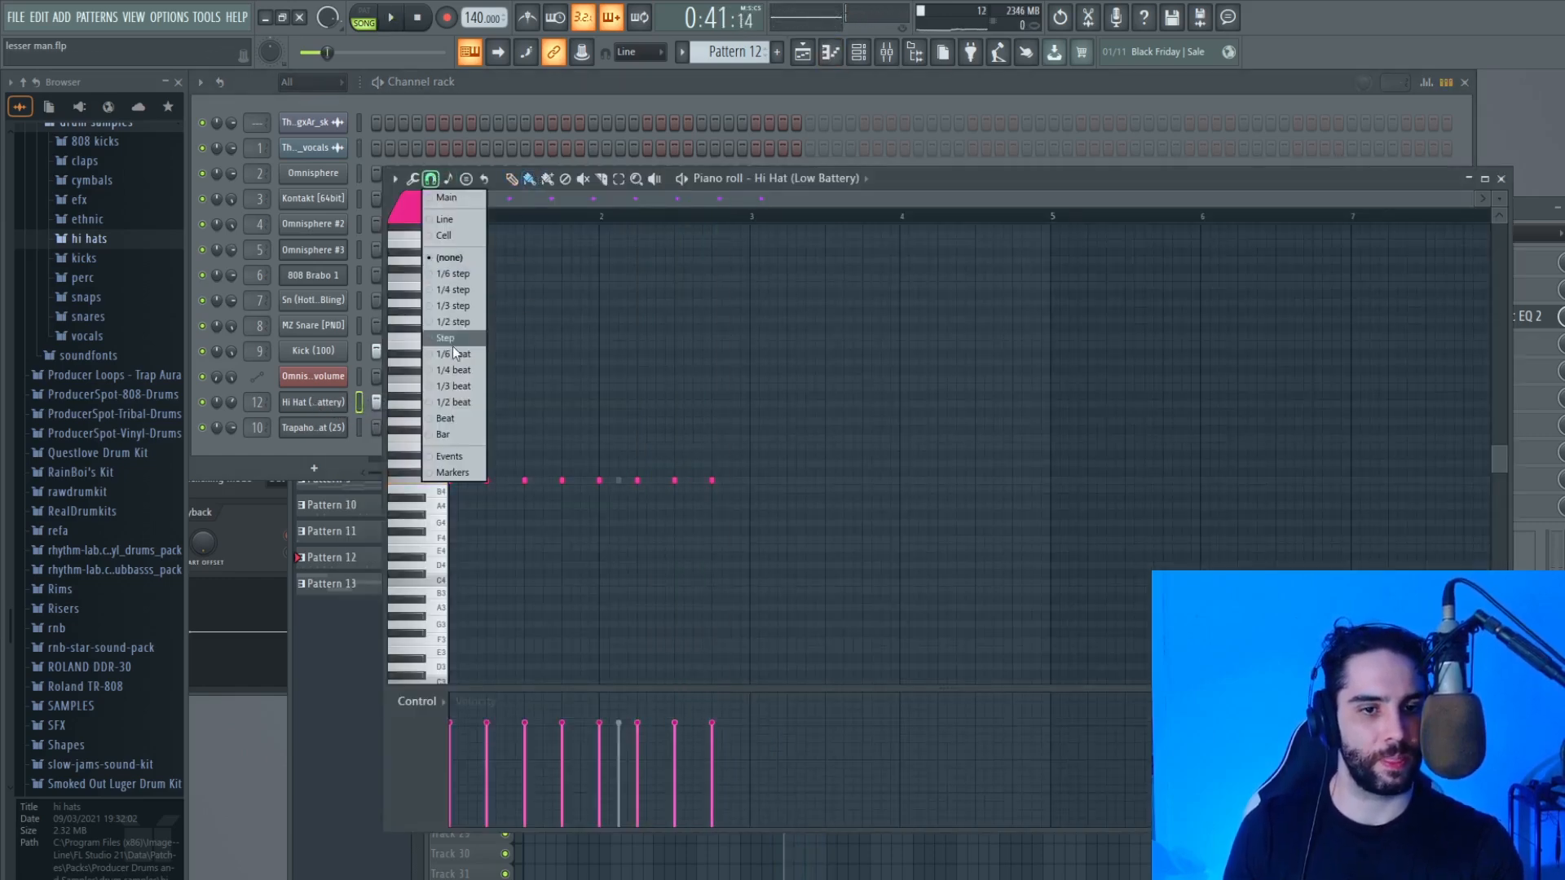
pyautogui.click(452, 313)
pyautogui.press('space')
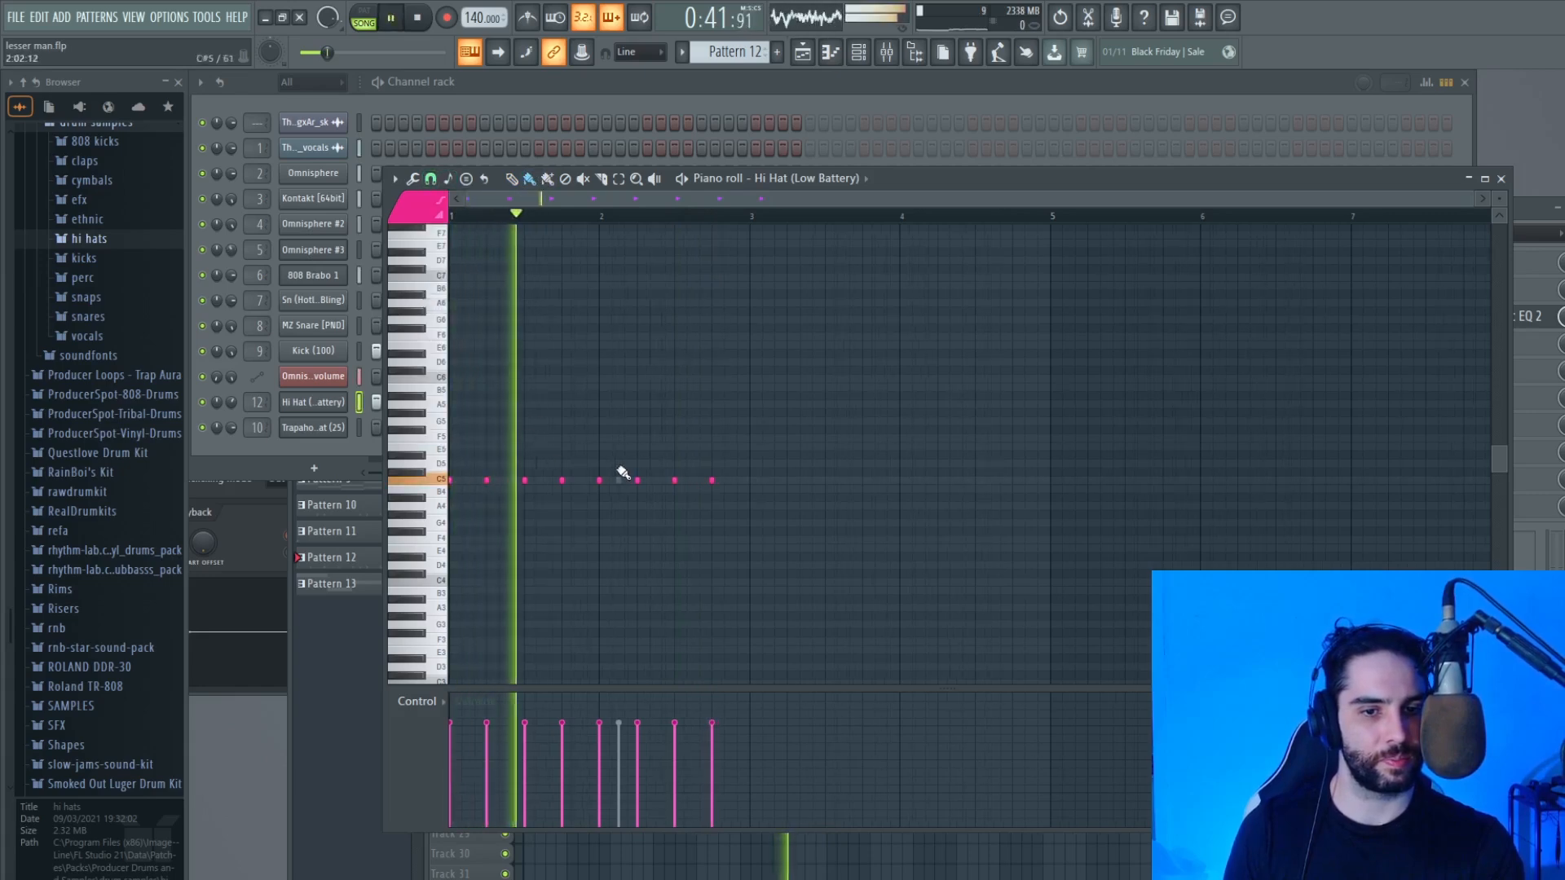
pyautogui.moveTo(714, 463); pyautogui.dragTo(727, 464)
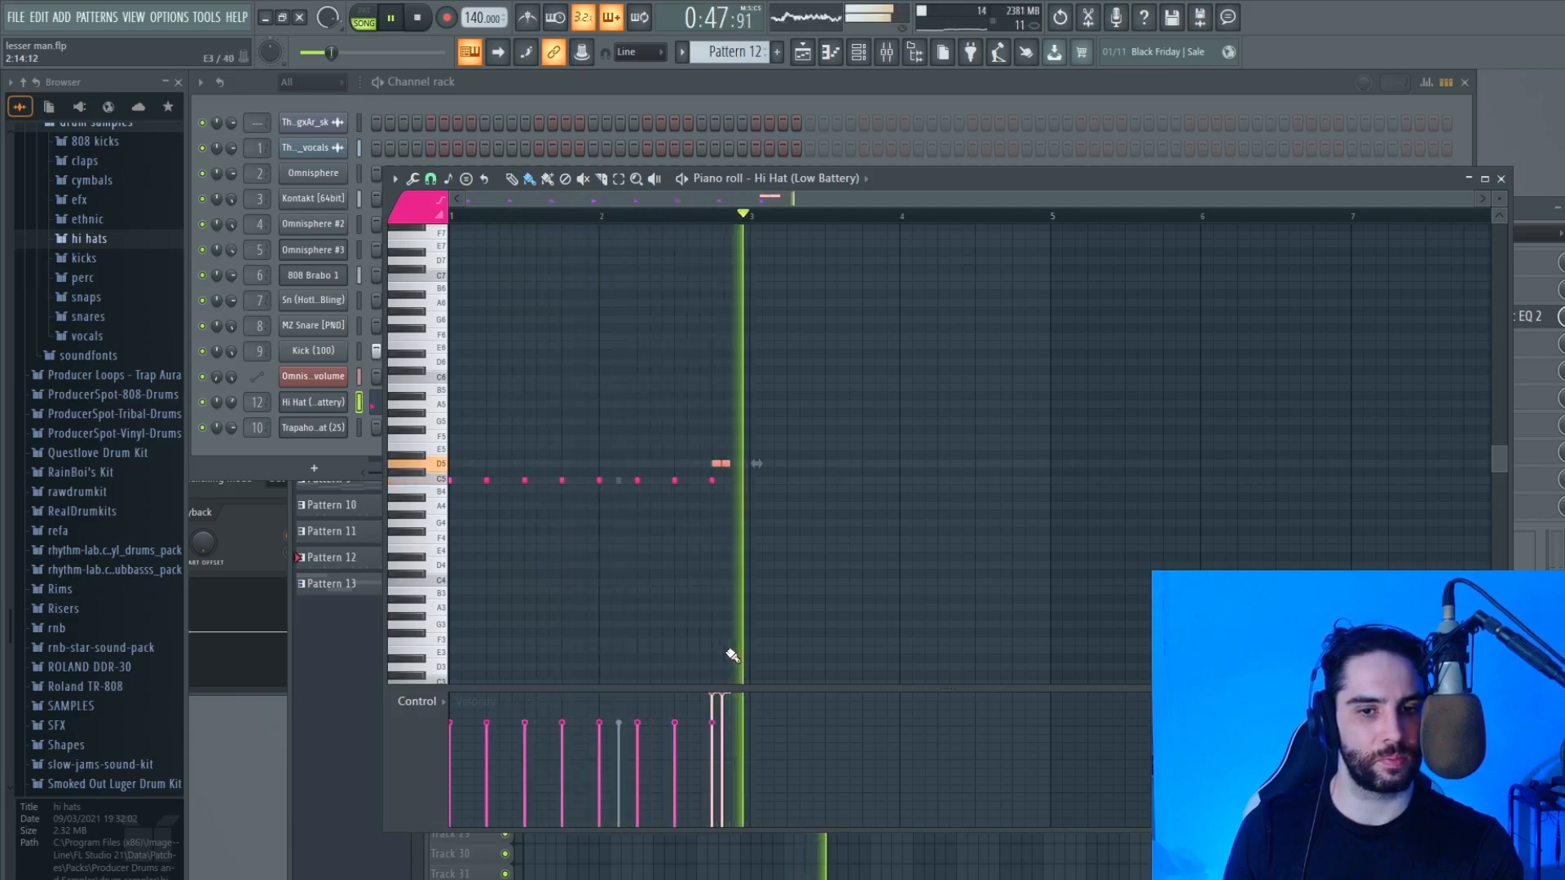
pyautogui.hotkey('ctrl', 'z')
# Step: Set the snap to 1/2 step and paint a roll of seven short D5 hi-hat notes on the last beat of bar 2
pyautogui.click(431, 178)
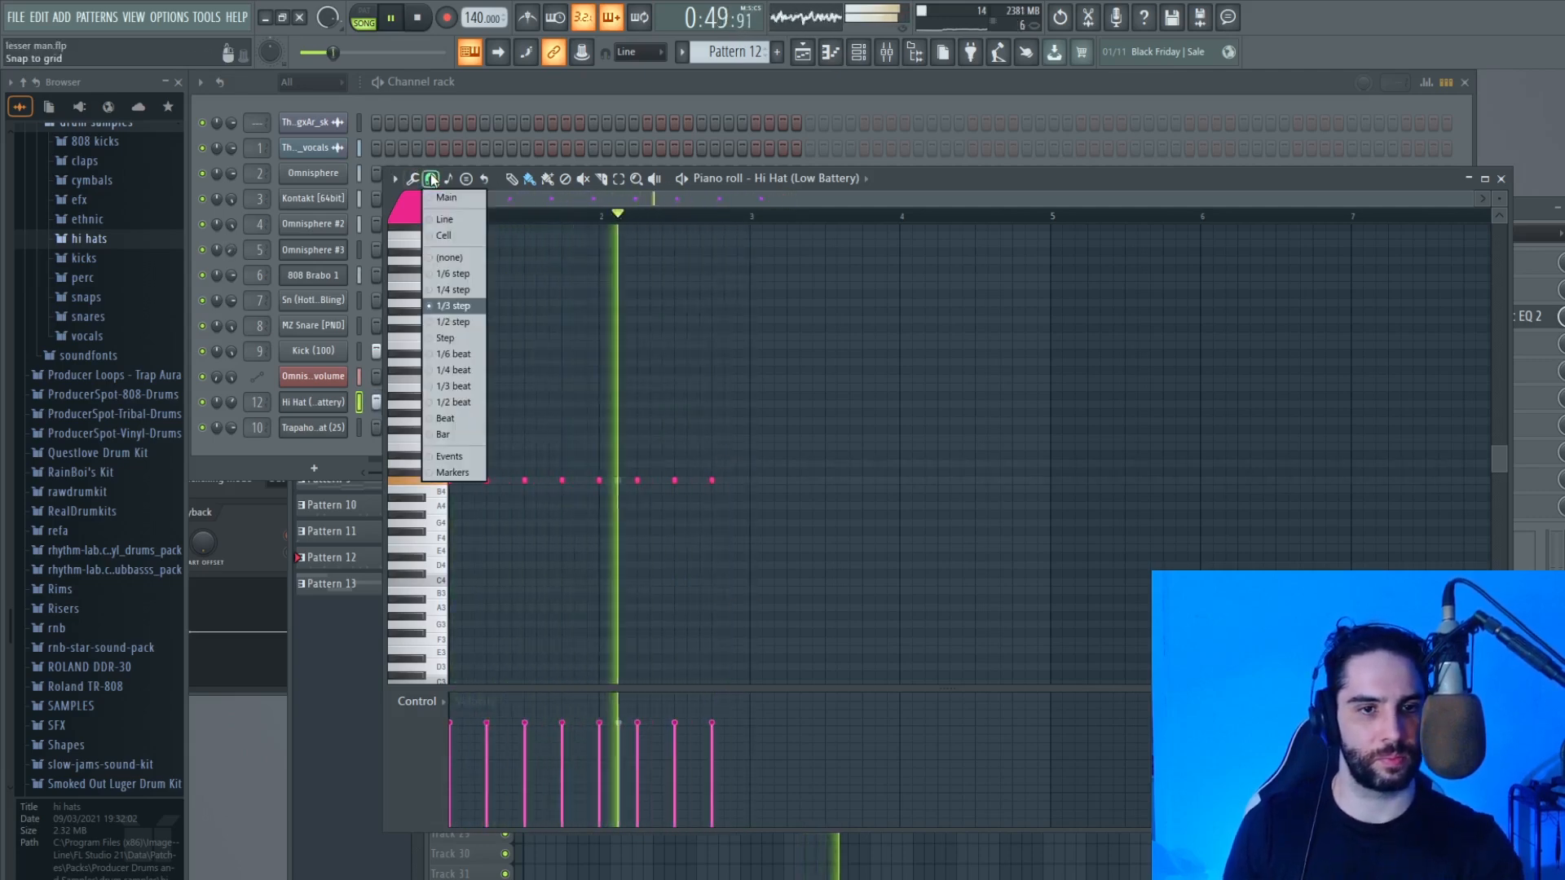
pyautogui.click(463, 322)
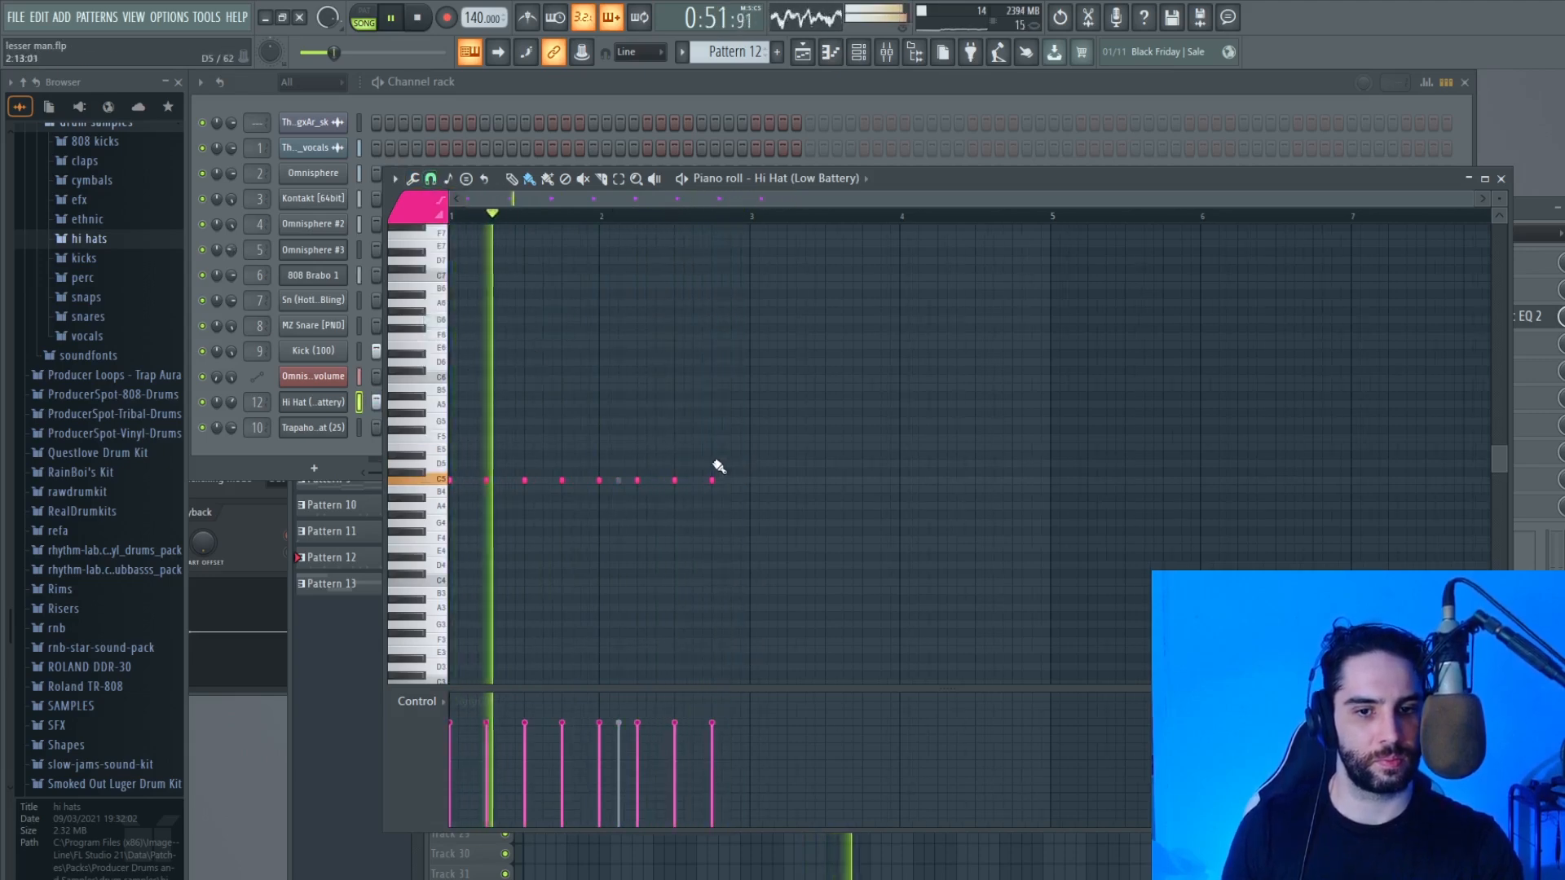
pyautogui.moveTo(714, 464); pyautogui.dragTo(745, 464)
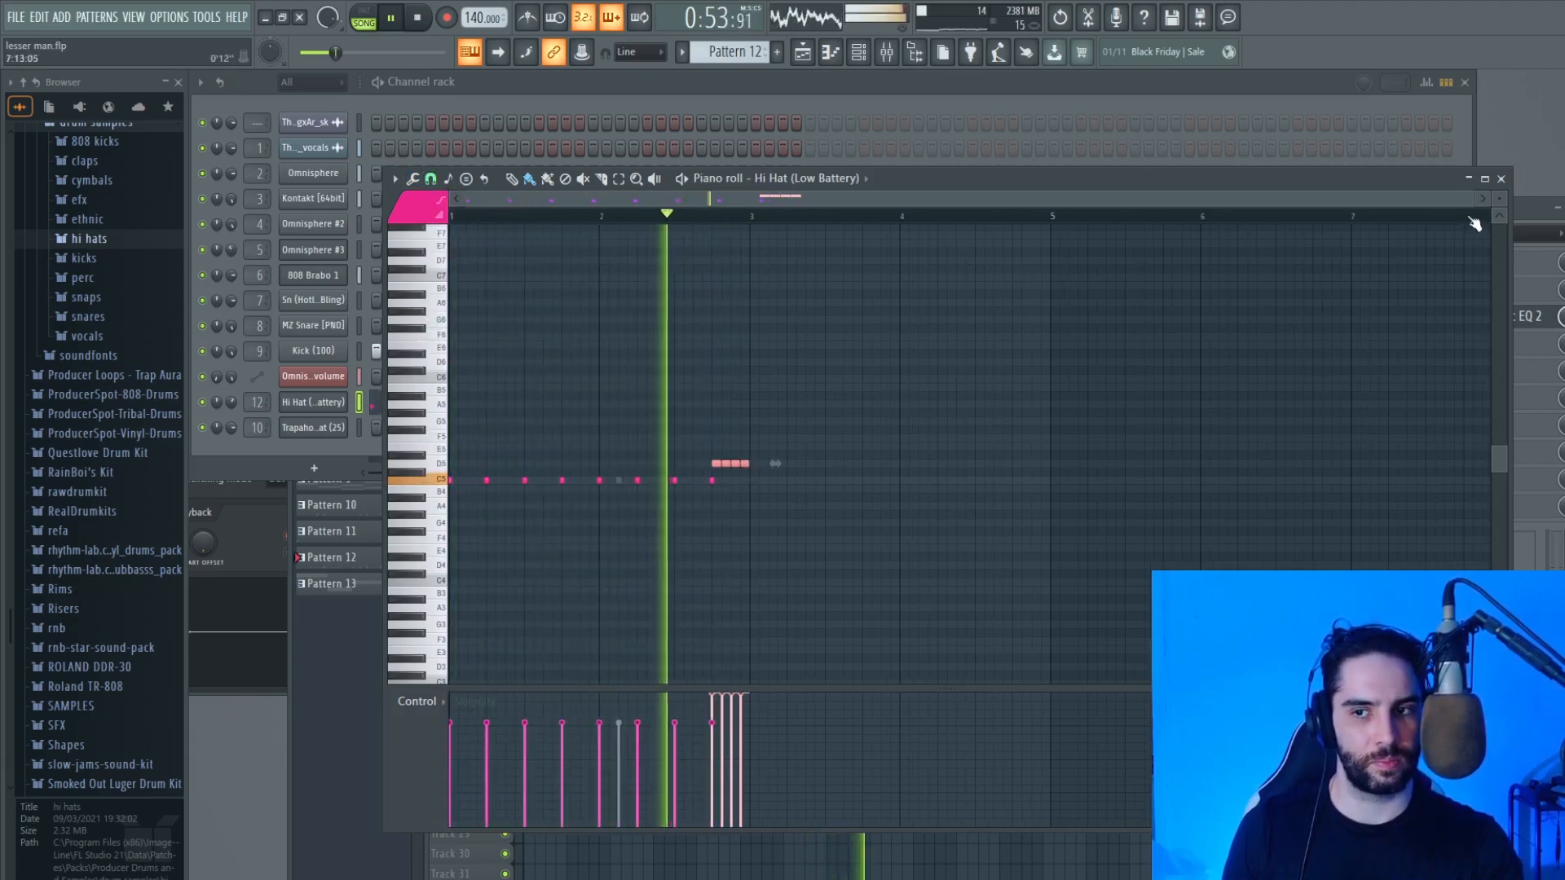
pyautogui.moveTo(1482, 199); pyautogui.dragTo(1025, 257)
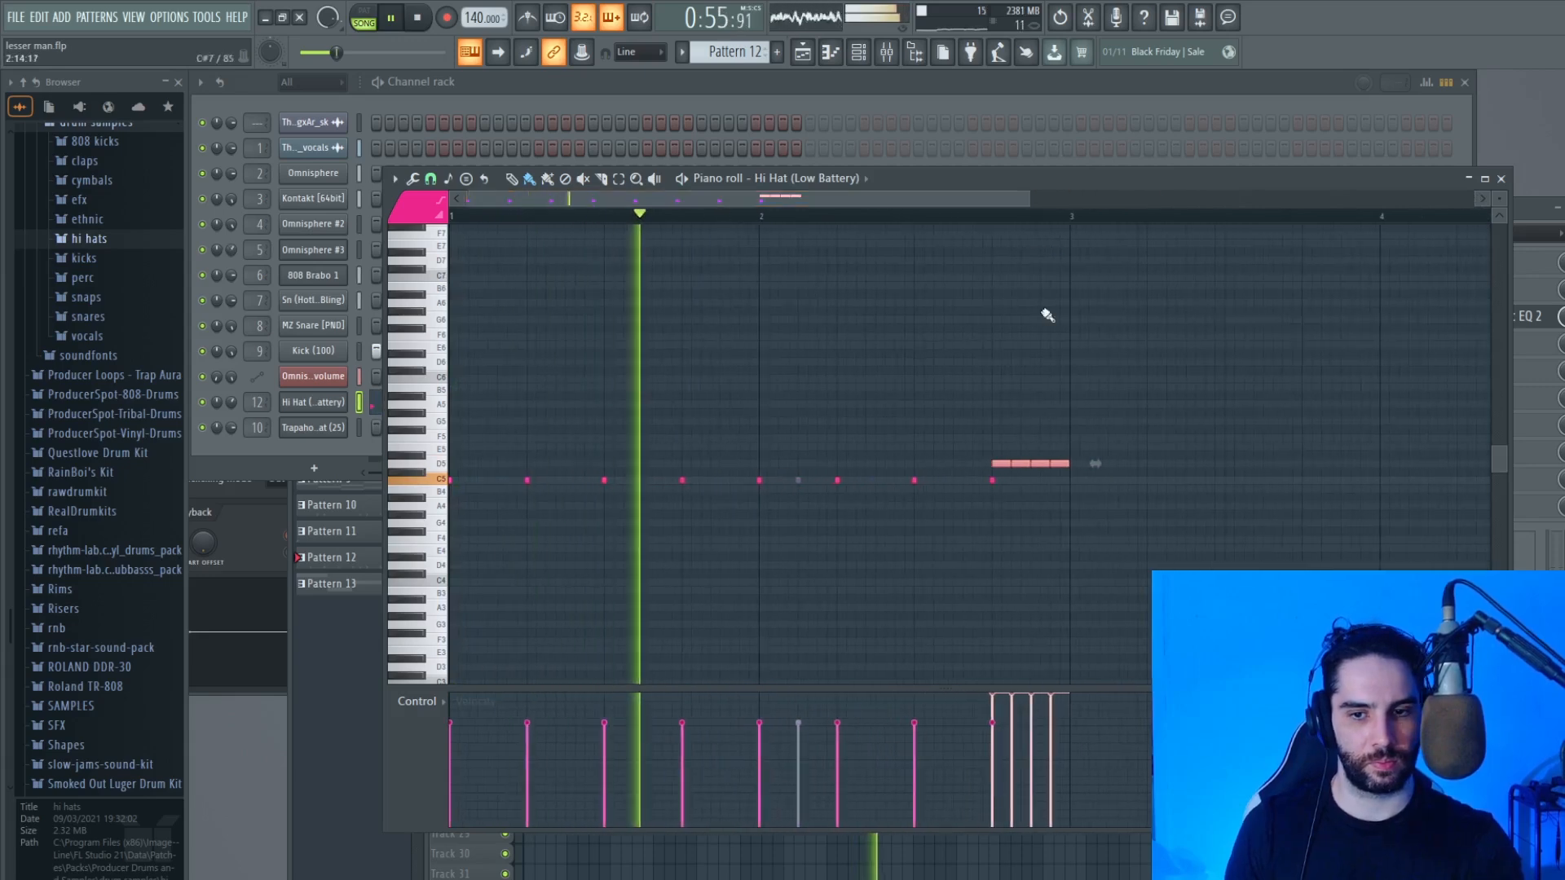
pyautogui.hotkey('ctrl', 'z')
pyautogui.moveTo(993, 464); pyautogui.dragTo(1059, 467)
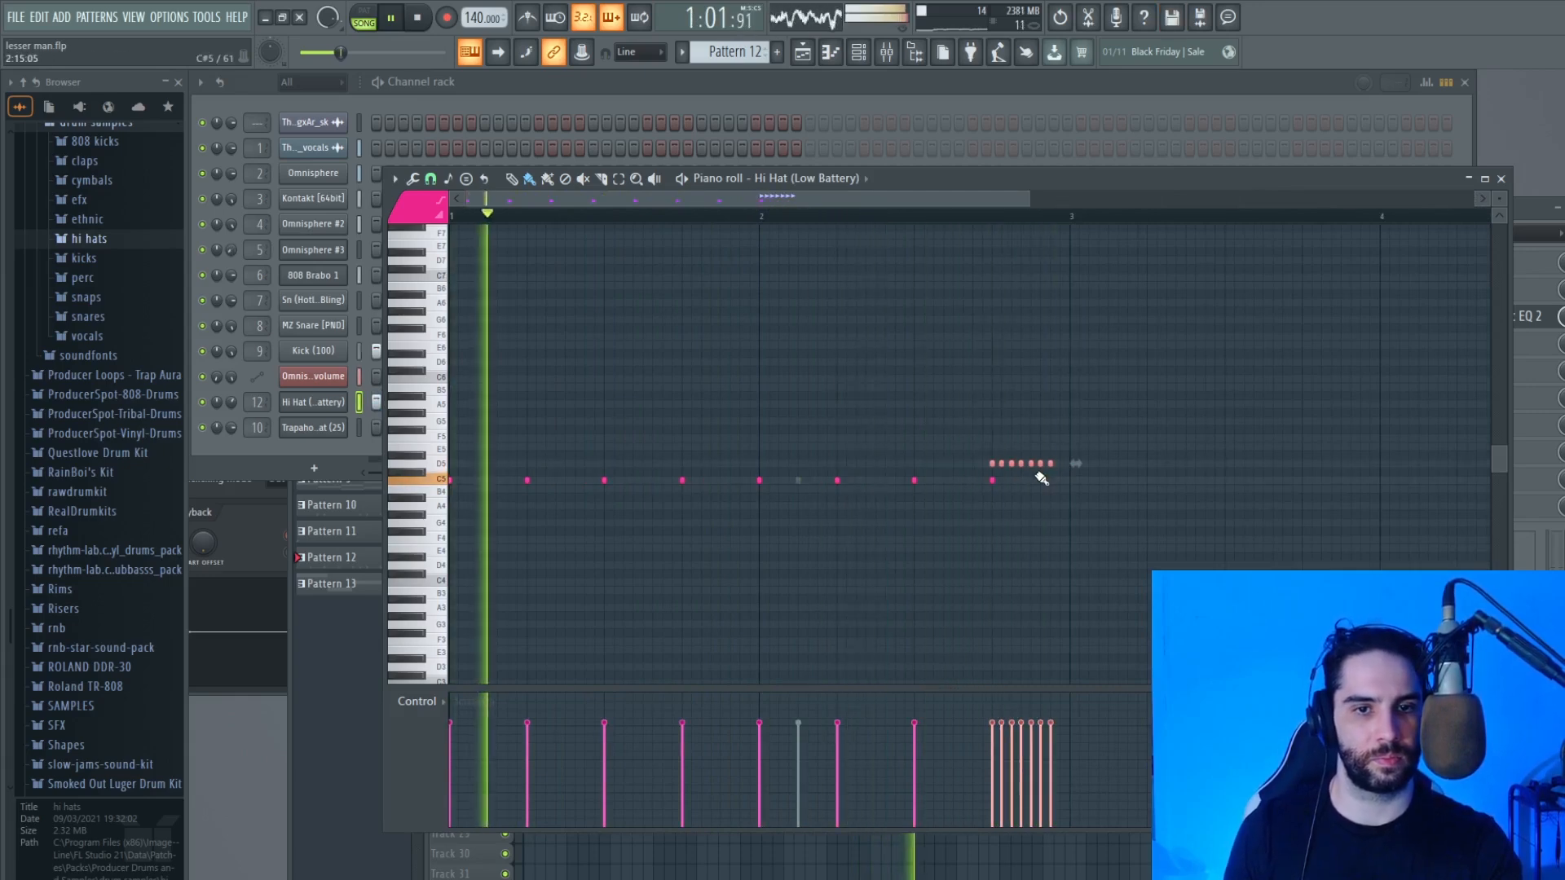
# Step: Paint a roll of five short E4 hi-hat notes on the last beat of bar 1 and replay the arrangement
pyautogui.press('space')
pyautogui.moveTo(687, 550); pyautogui.dragTo(703, 550)
pyautogui.press('space')
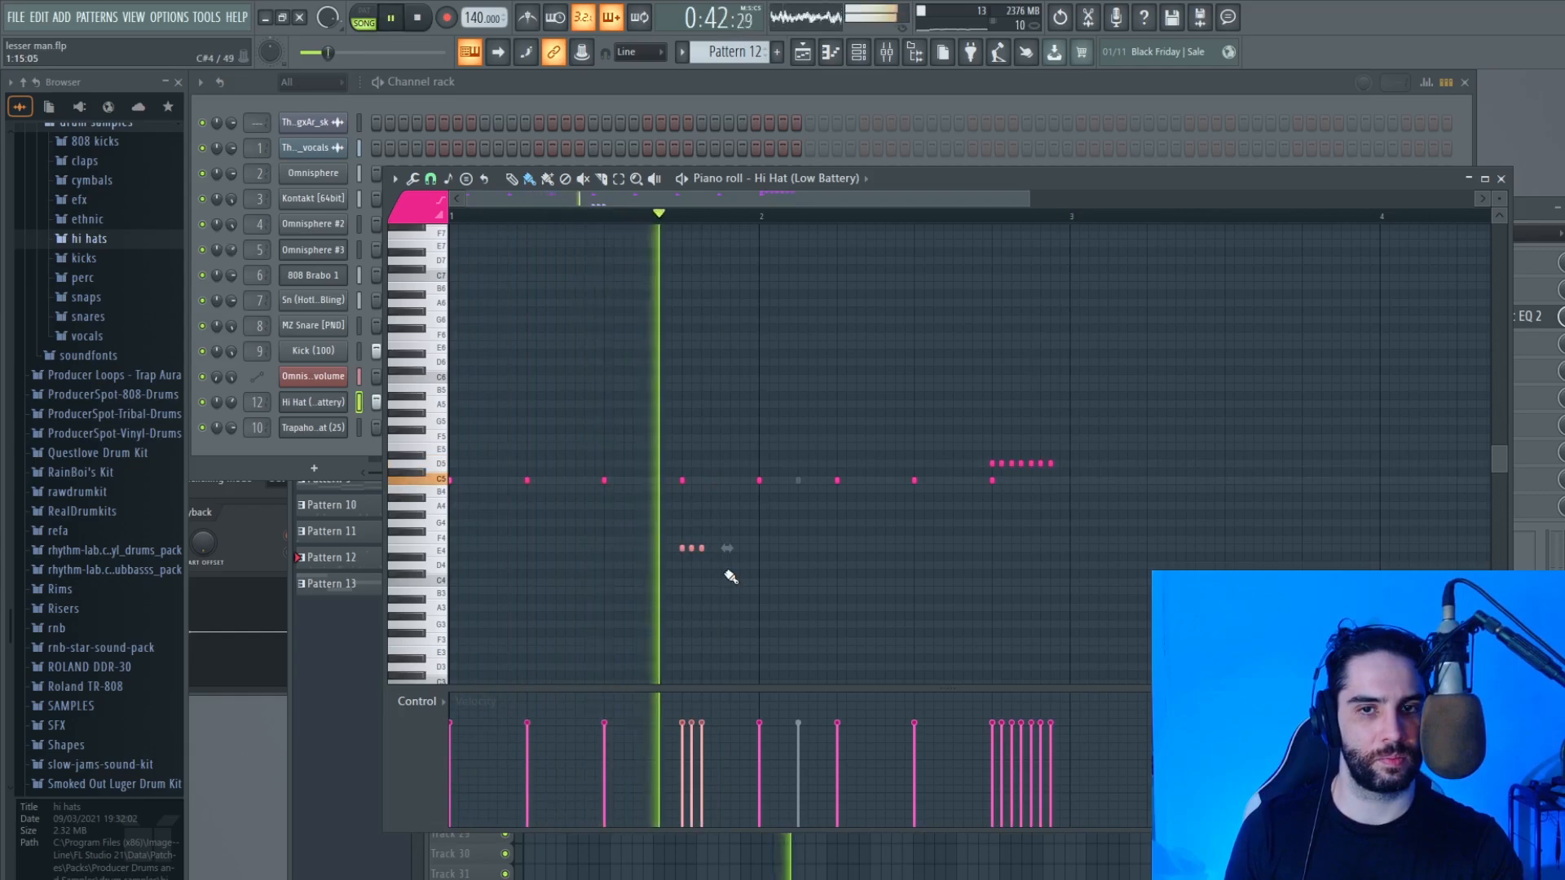
pyautogui.moveTo(711, 550); pyautogui.dragTo(726, 552)
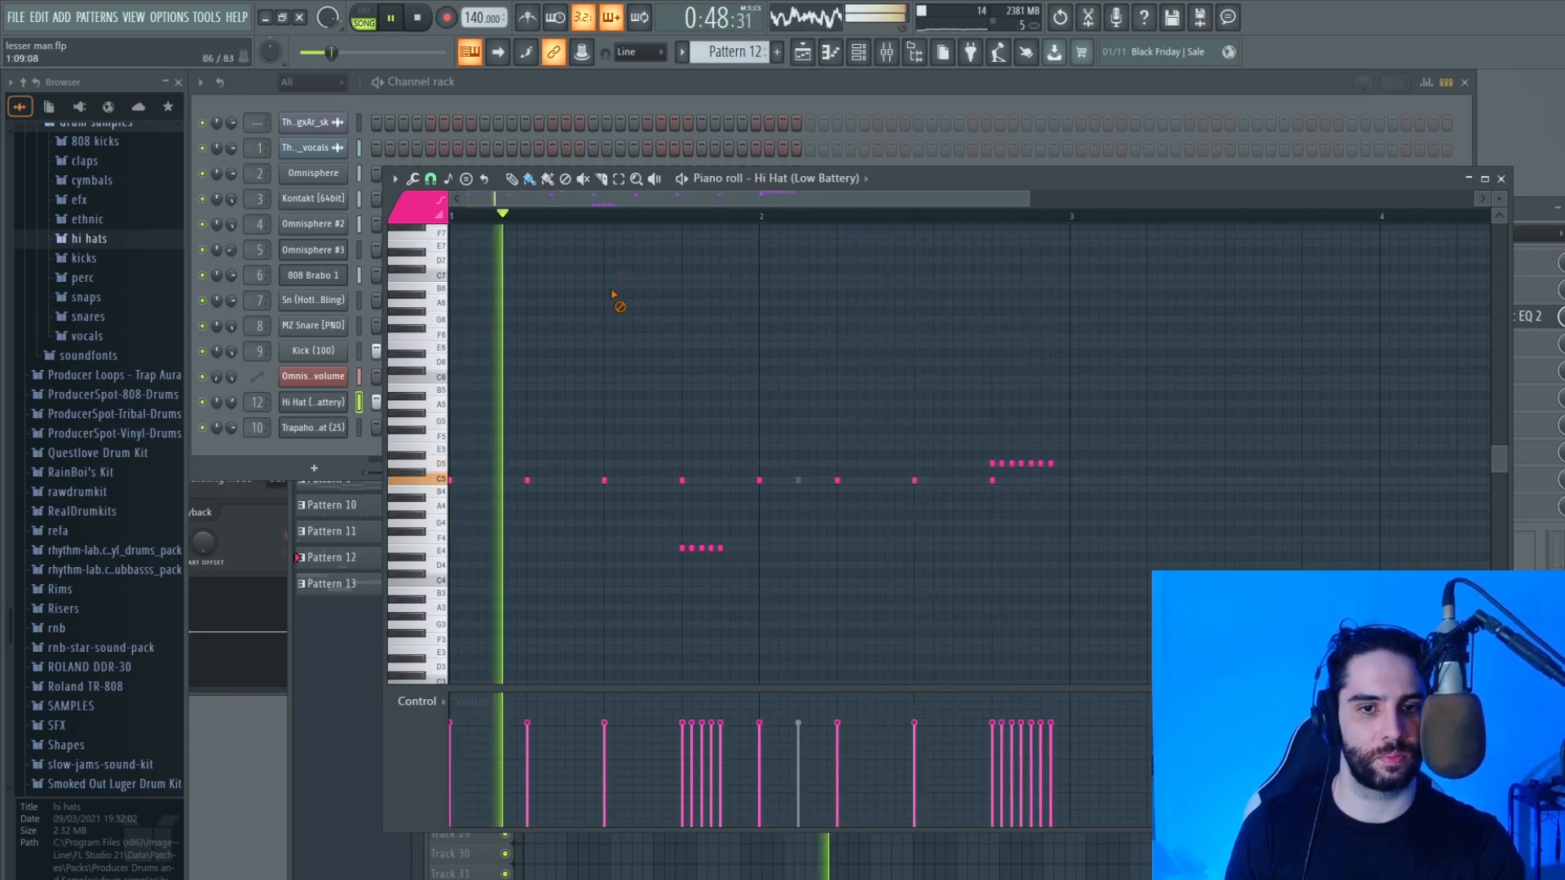
# Step: Lower the E4 roll's velocities to about 45%, reduce the D5 roll's velocities as well, and close the piano roll and stop playback
pyautogui.moveTo(679, 767); pyautogui.dragTo(725, 774)
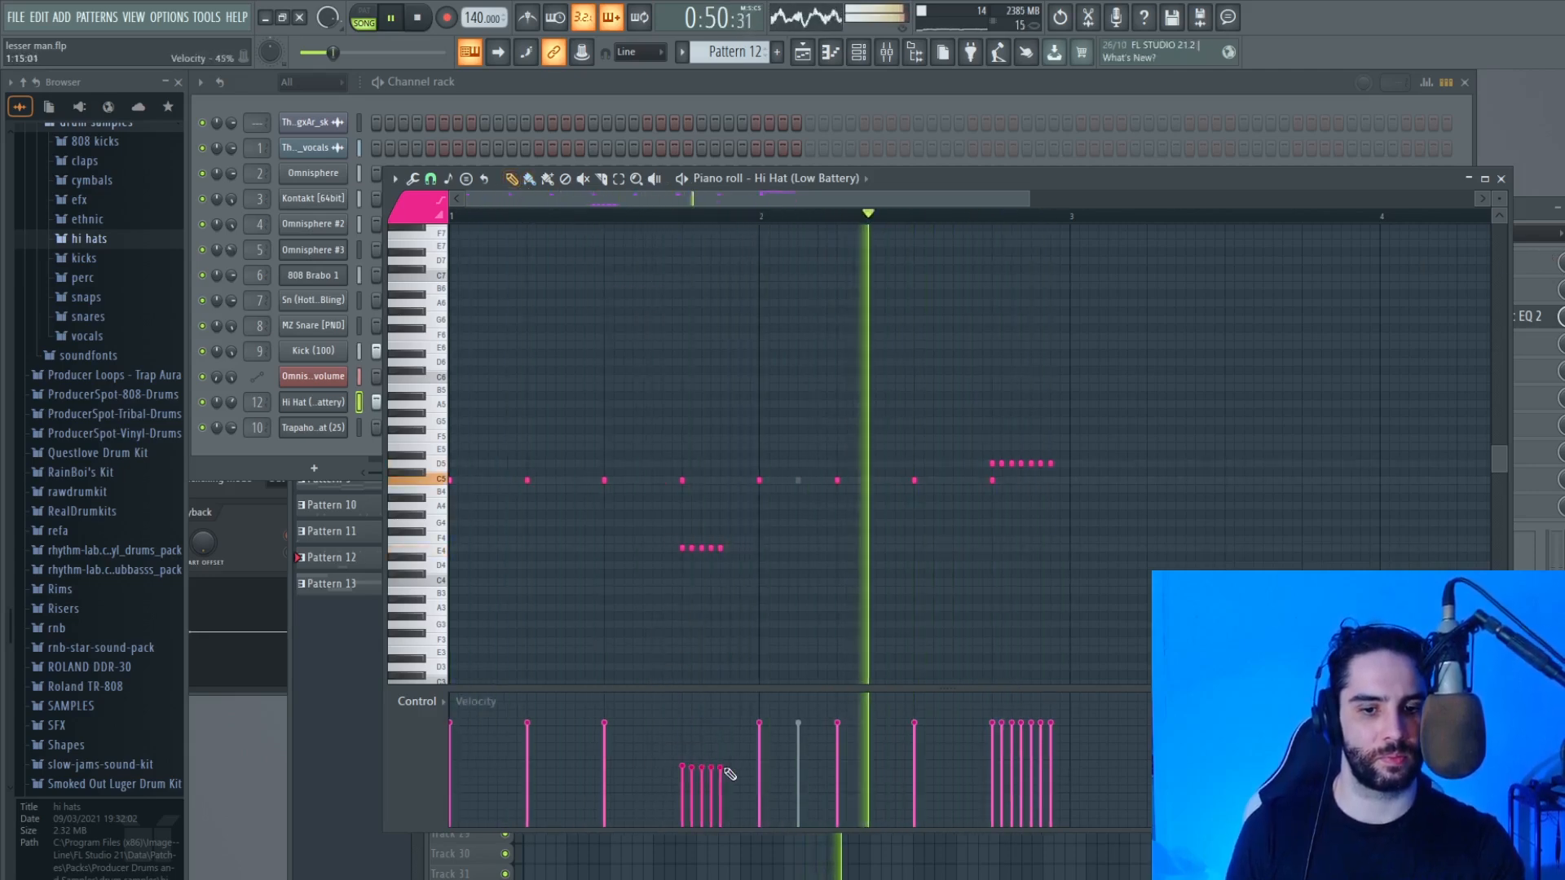
pyautogui.moveTo(968, 761); pyautogui.dragTo(1064, 764)
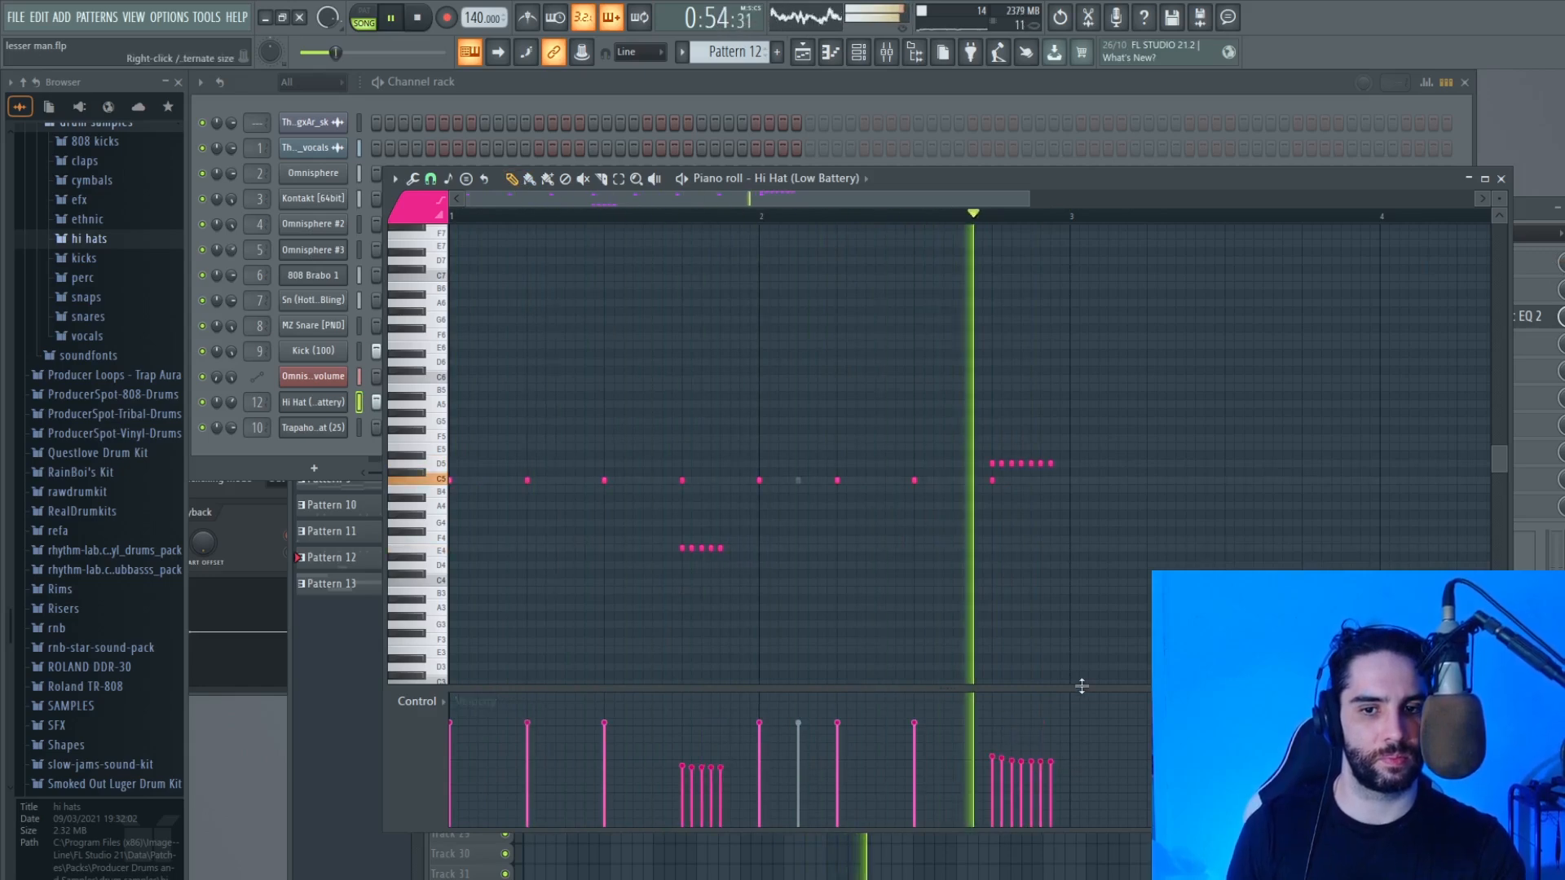
pyautogui.click(1500, 179)
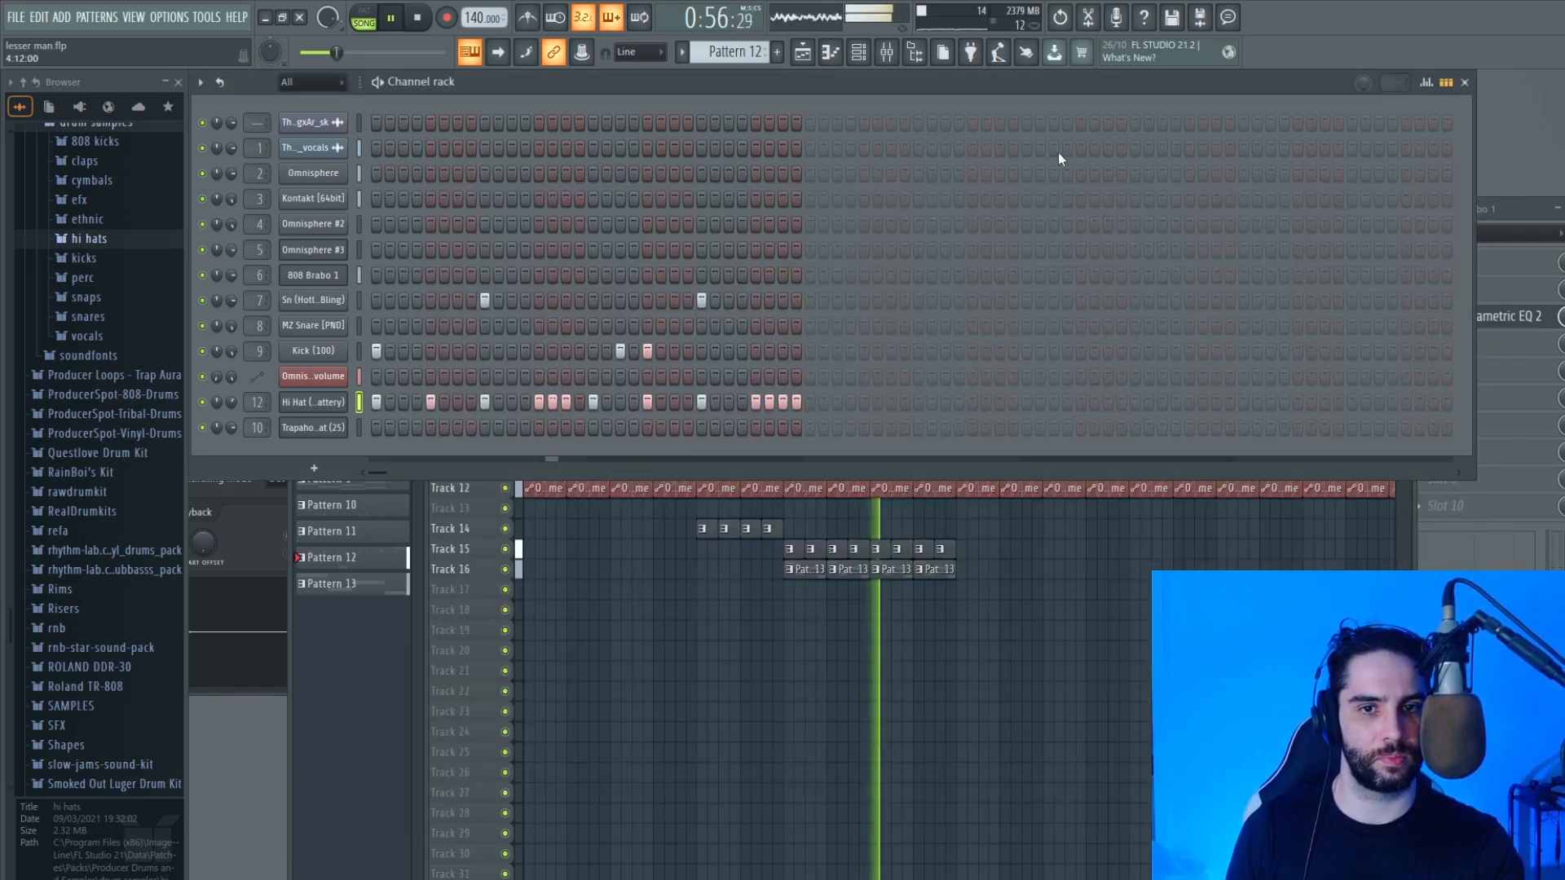
pyautogui.press('space')
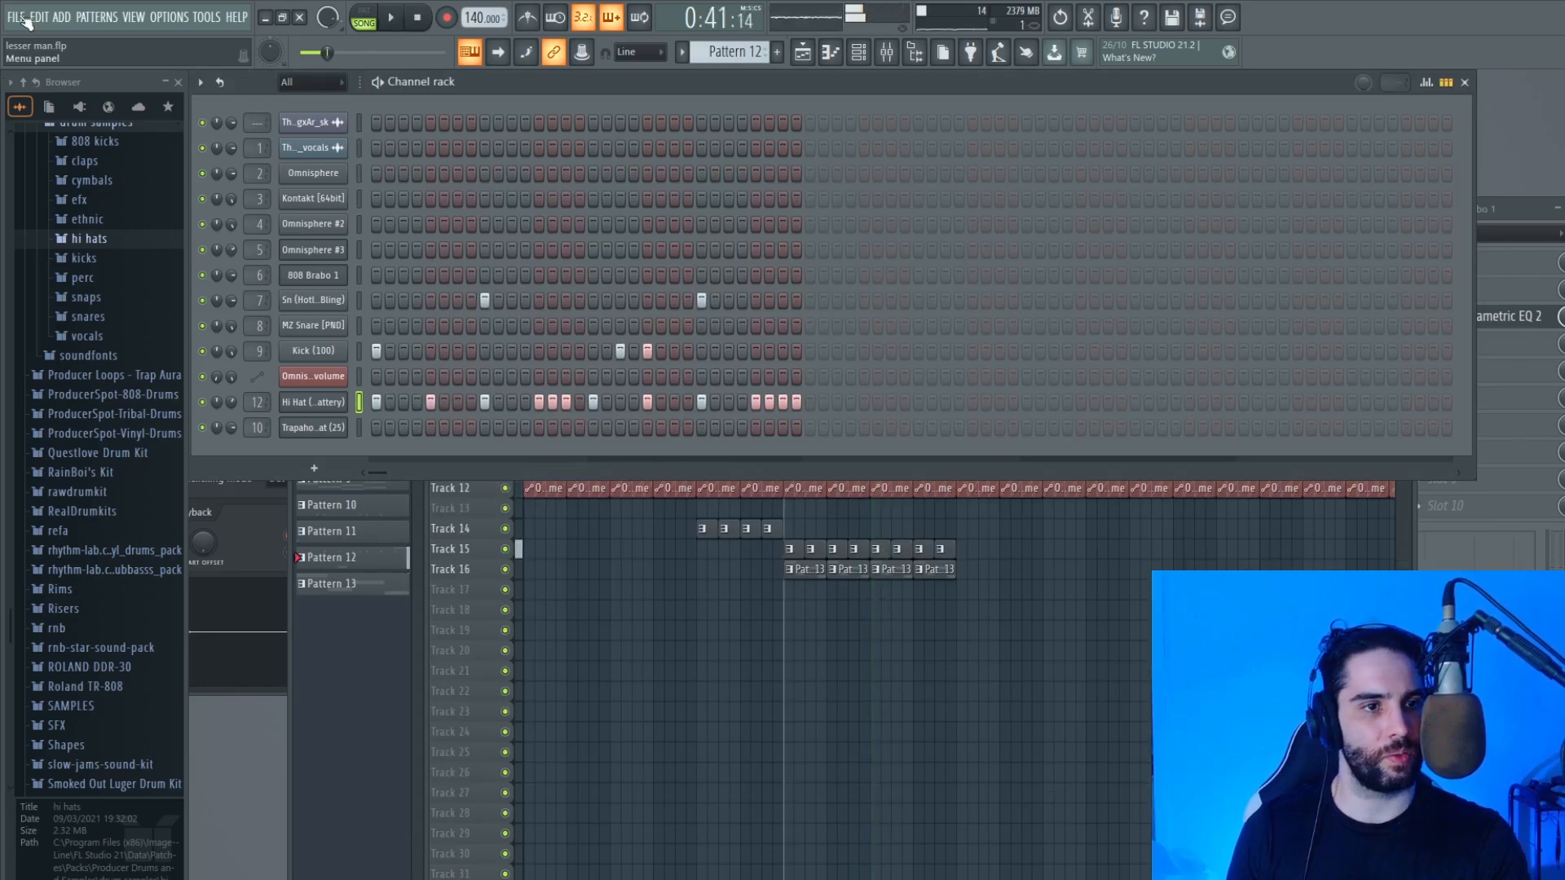
# Step: Switch to pattern mode and play Pattern 12 on its own to check the drums, then stop playback
pyautogui.click(26, 18)
pyautogui.press('l')
pyautogui.click(394, 22)
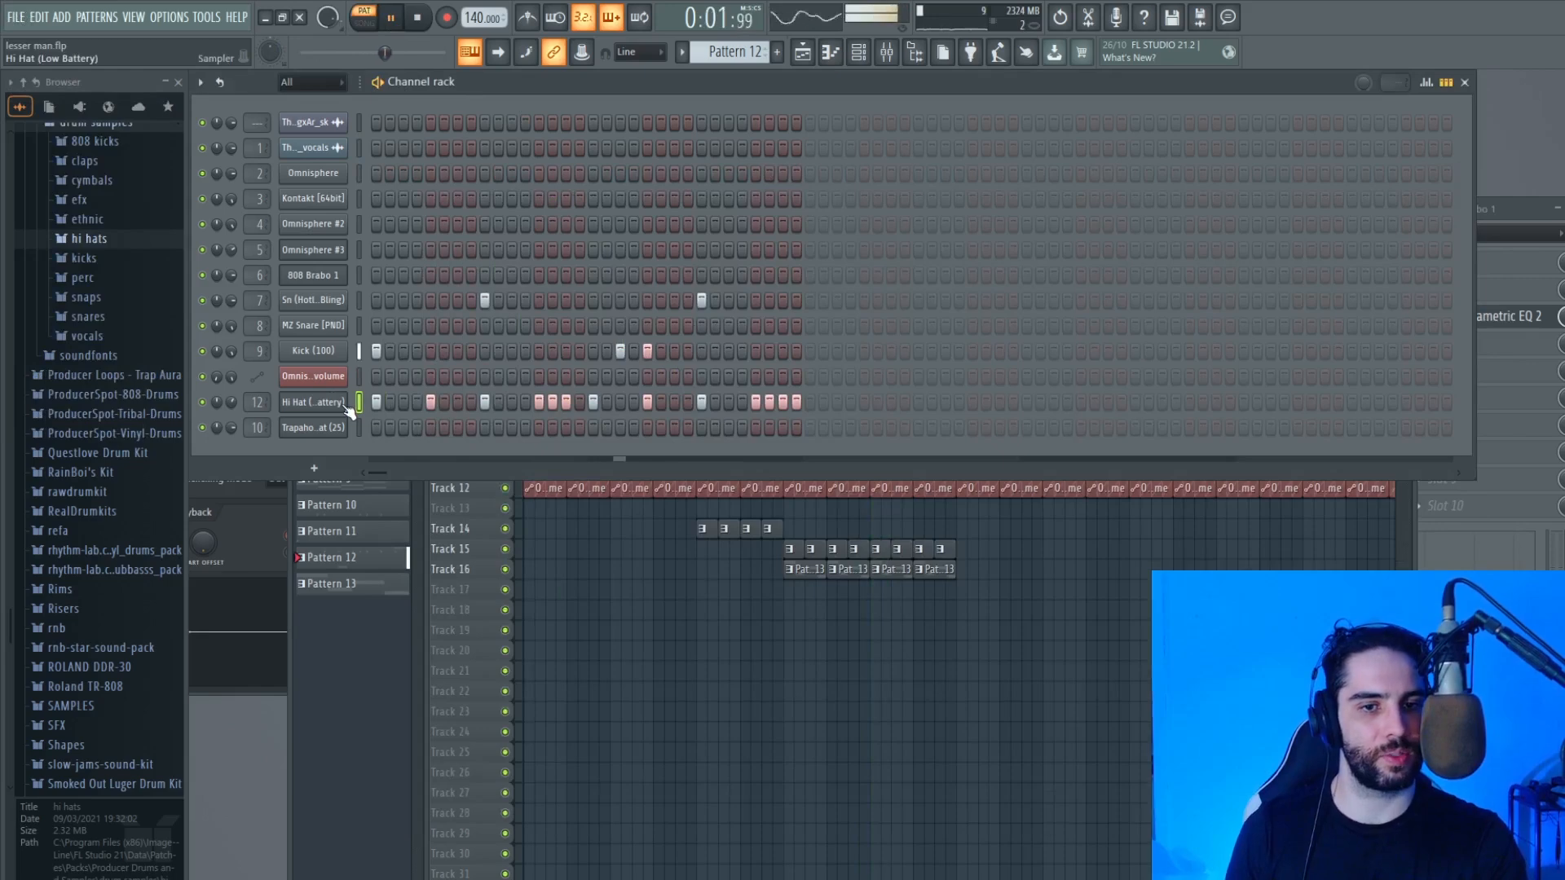
pyautogui.press('space')
# Step: Shift all playlist clips eight bars earlier, so the vocals begin at bar 9 and the Track 3 and Track 5 patterns at bar 1
pyautogui.click(806, 55)
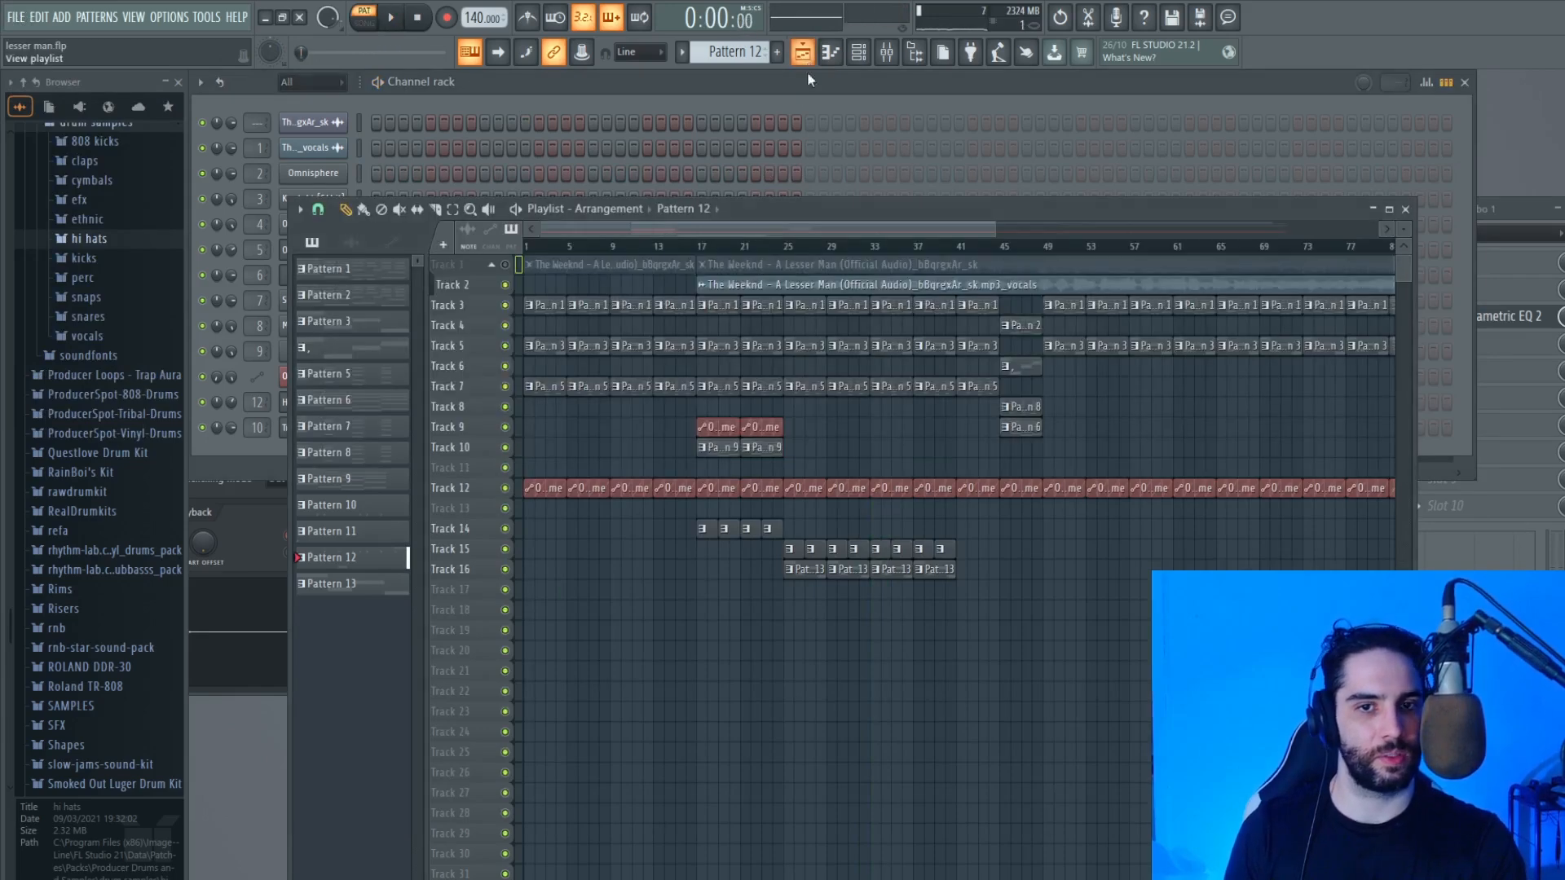
pyautogui.click(368, 534)
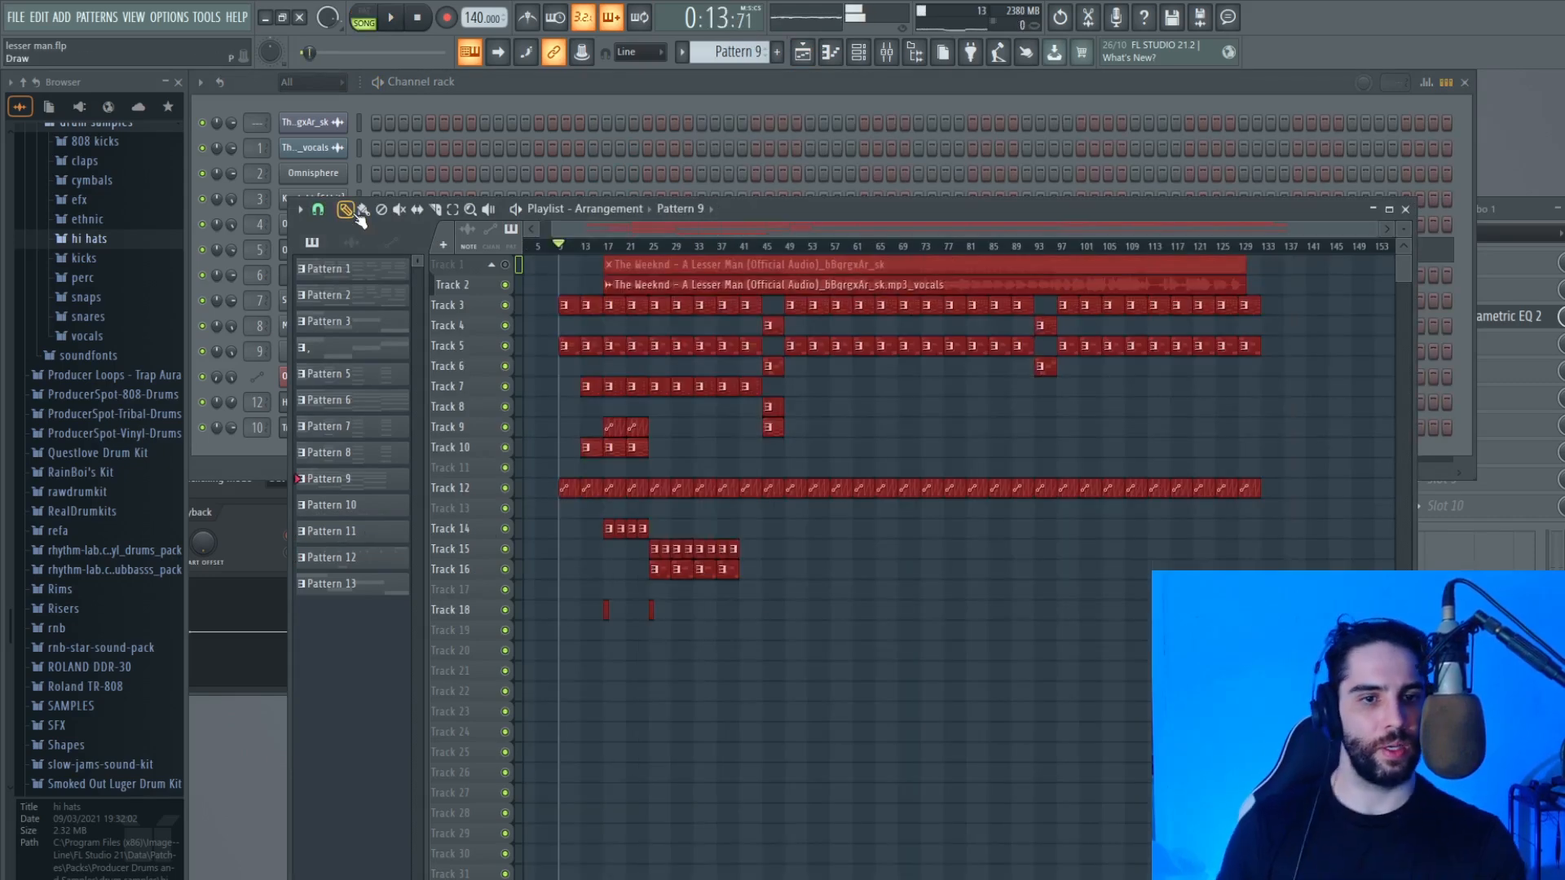
pyautogui.moveTo(664, 281); pyautogui.dragTo(627, 281)
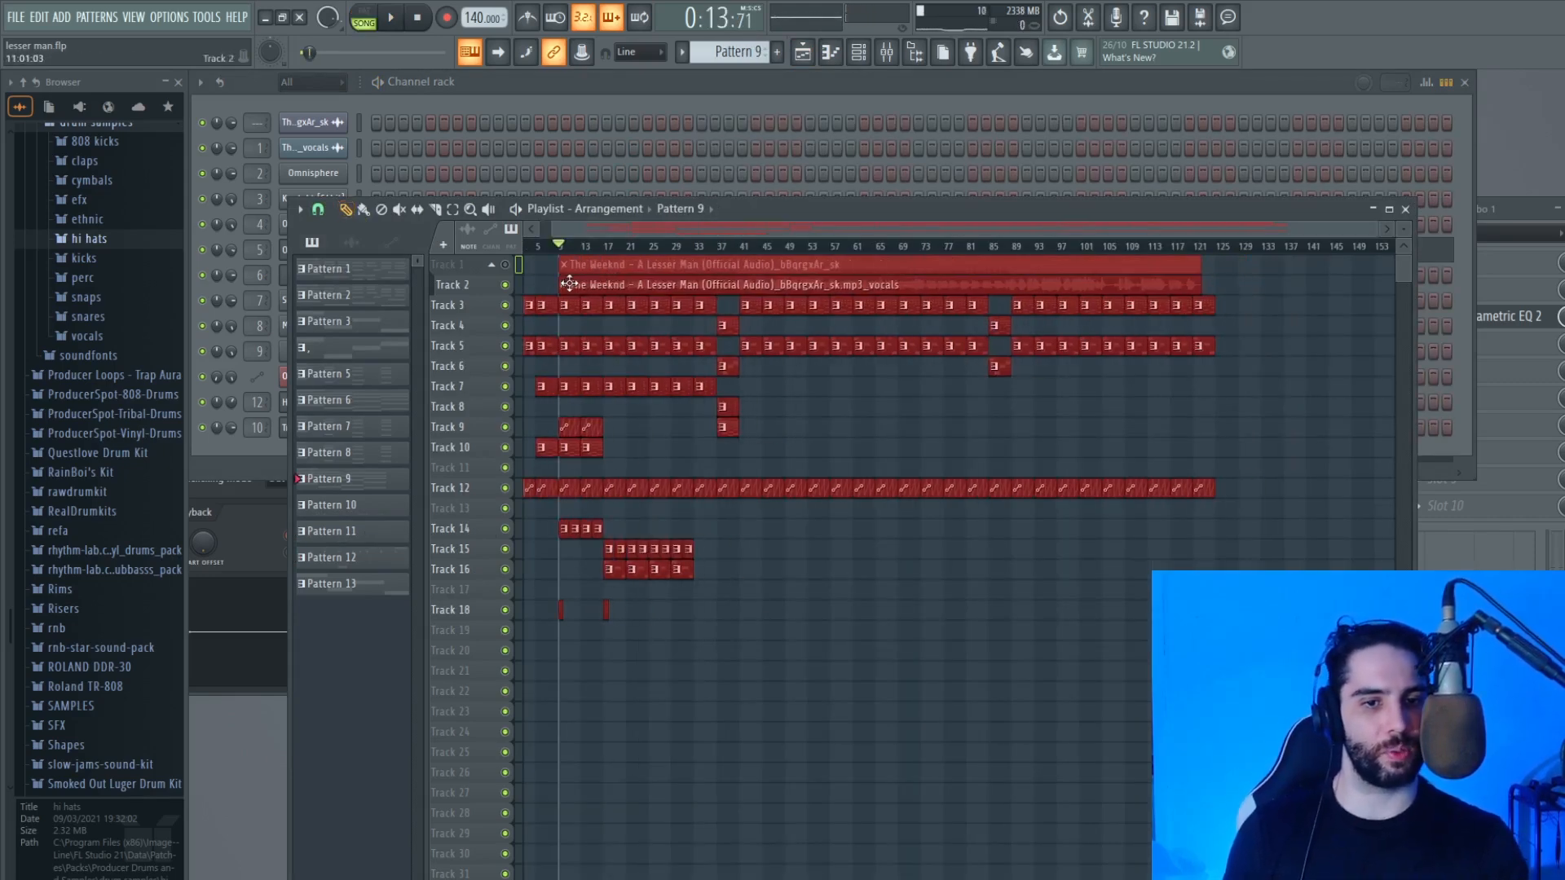
pyautogui.click(825, 426)
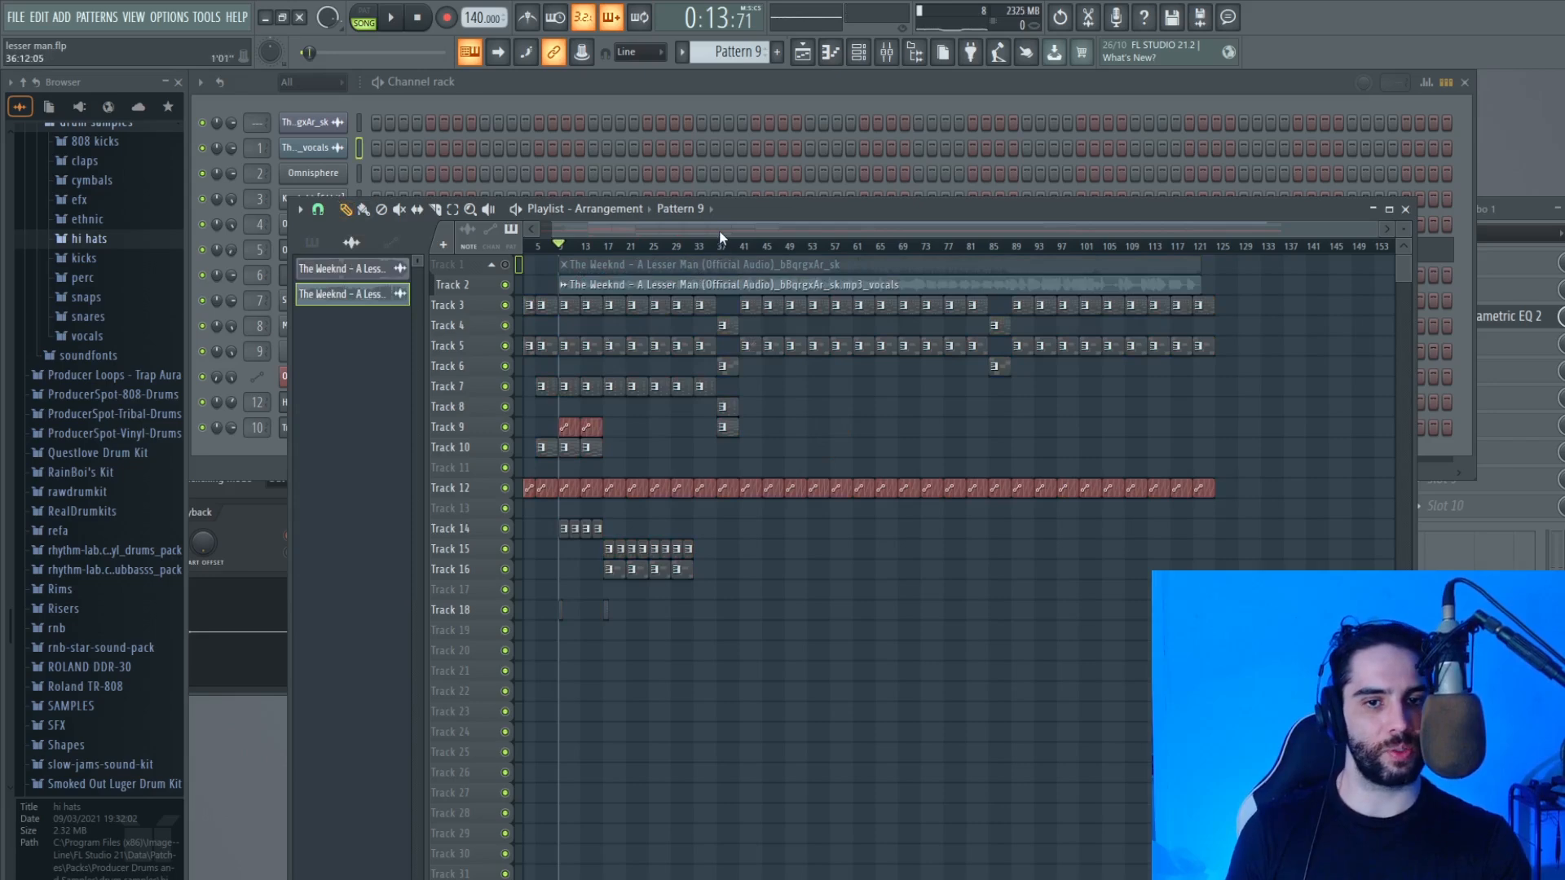
pyautogui.moveTo(720, 235); pyautogui.dragTo(568, 239)
pyautogui.press('space')
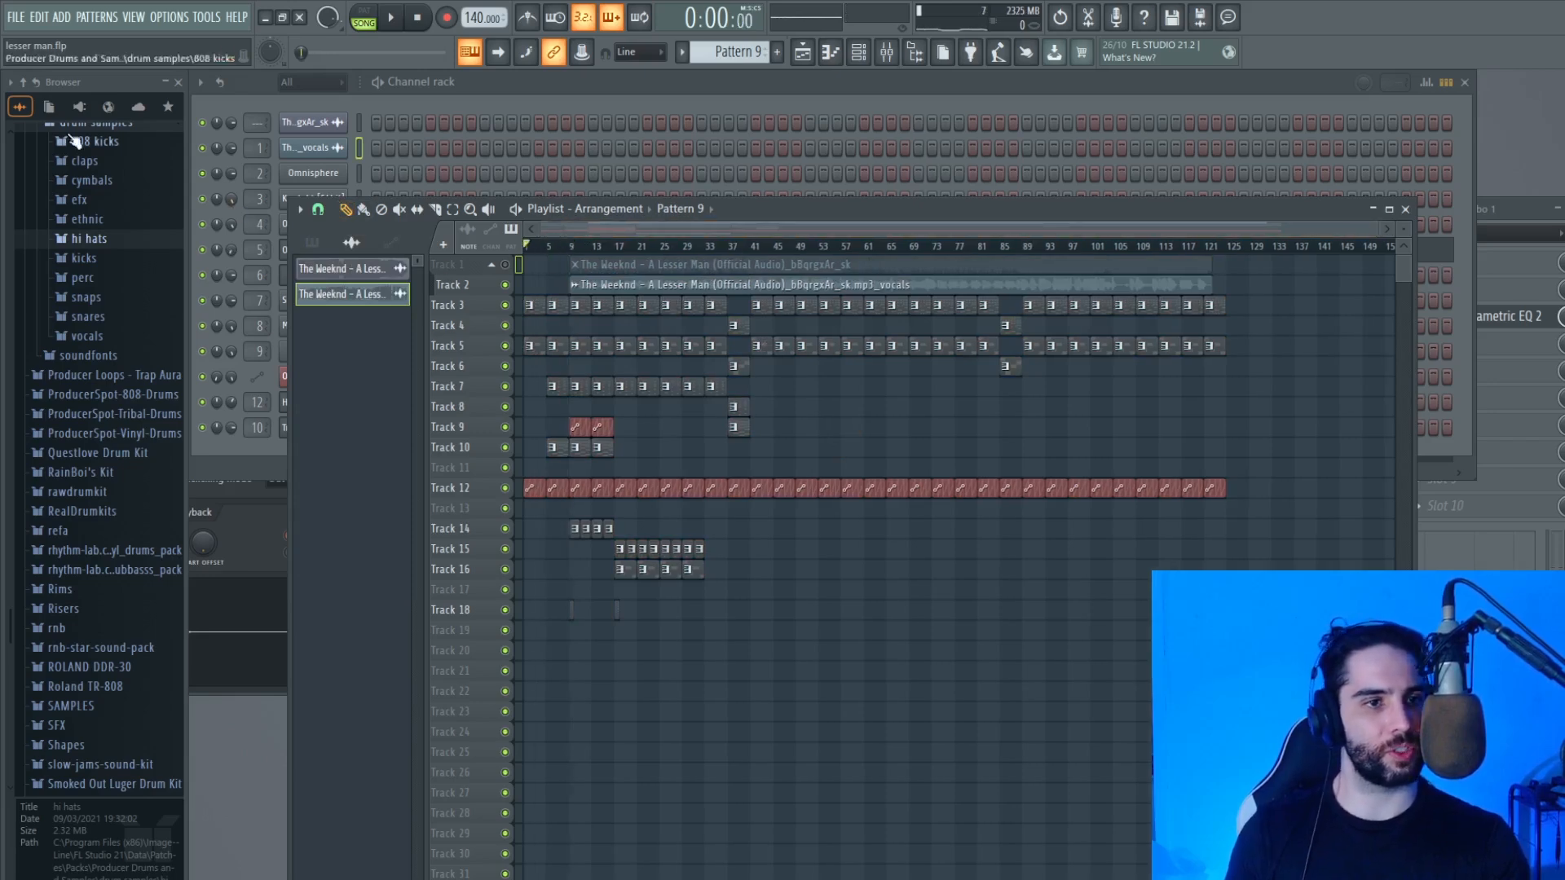
# Step: Set mixer insert 13's input to In 1, restrict it to external input only, and move the mixer clear of the playlist
pyautogui.click(15, 19)
pyautogui.press('Escape')
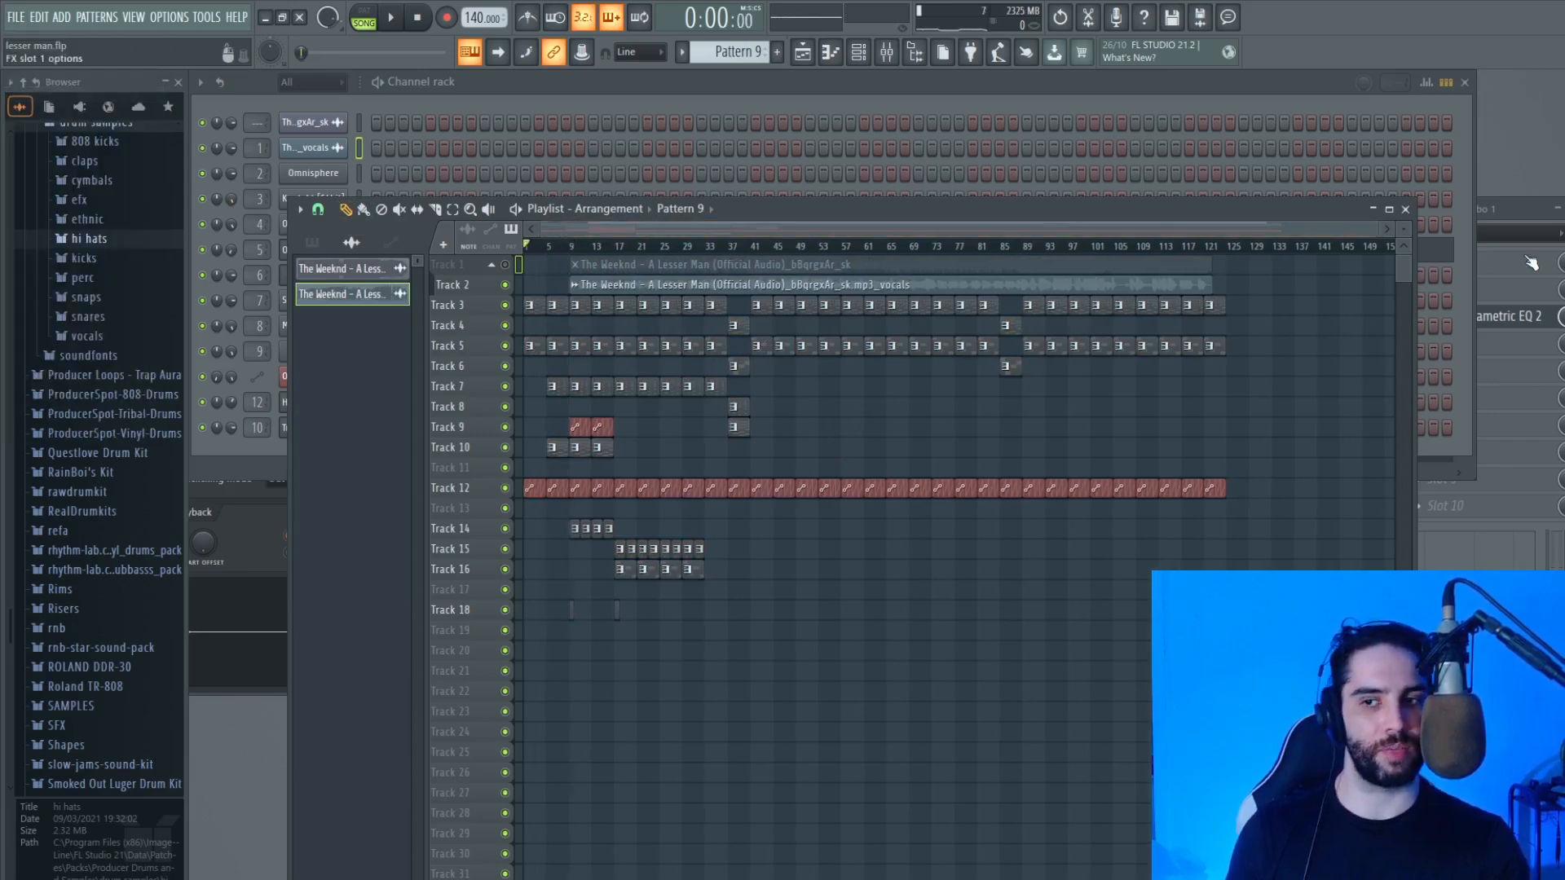
pyautogui.press('F9')
pyautogui.click(706, 342)
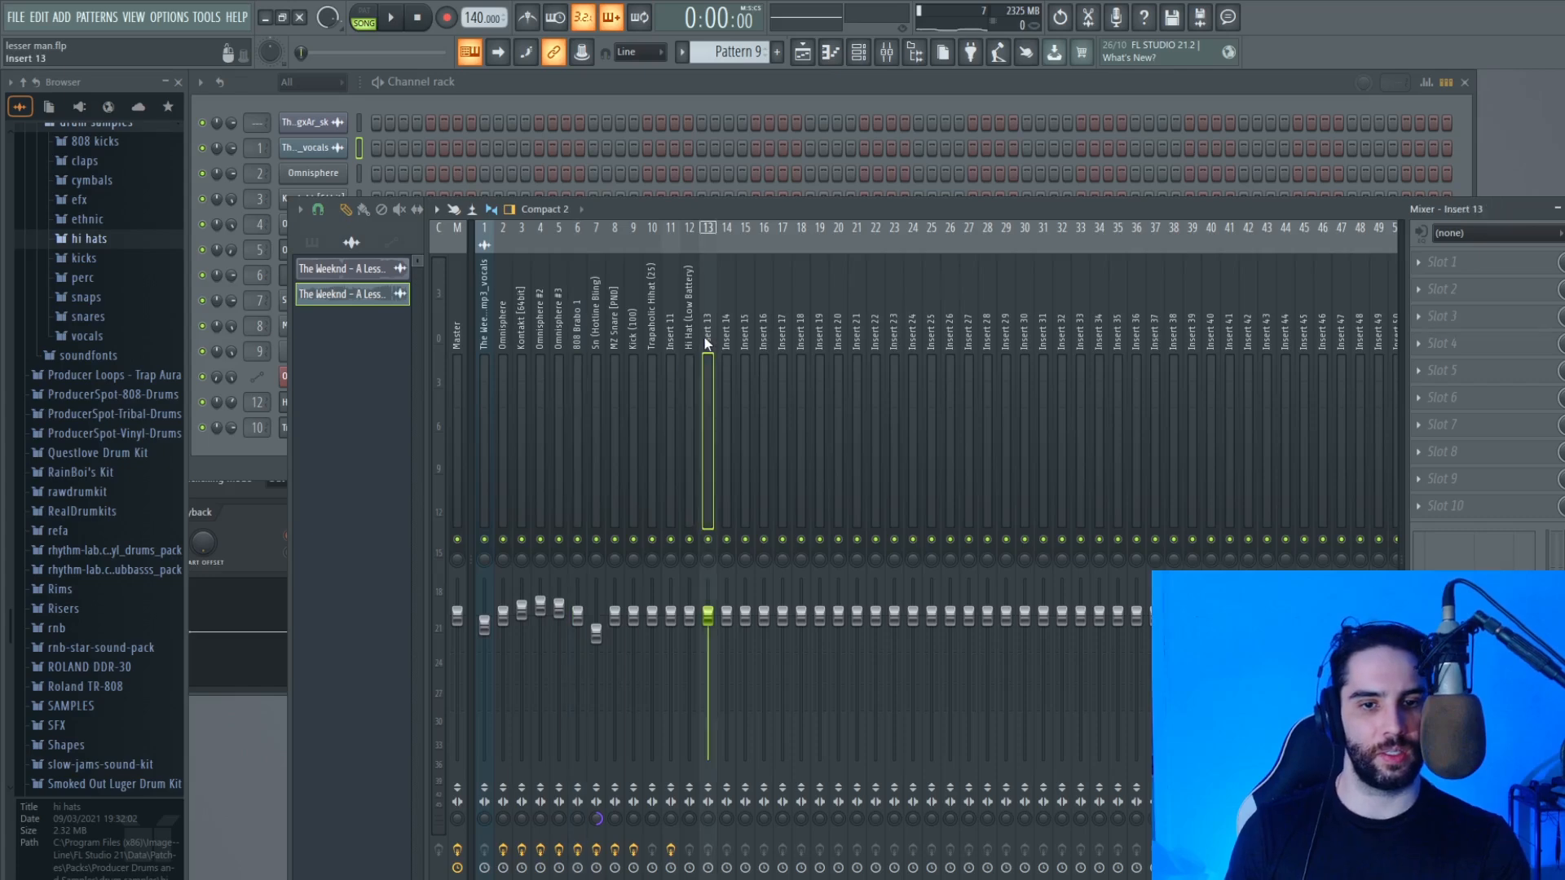
pyautogui.click(1508, 237)
pyautogui.click(1447, 297)
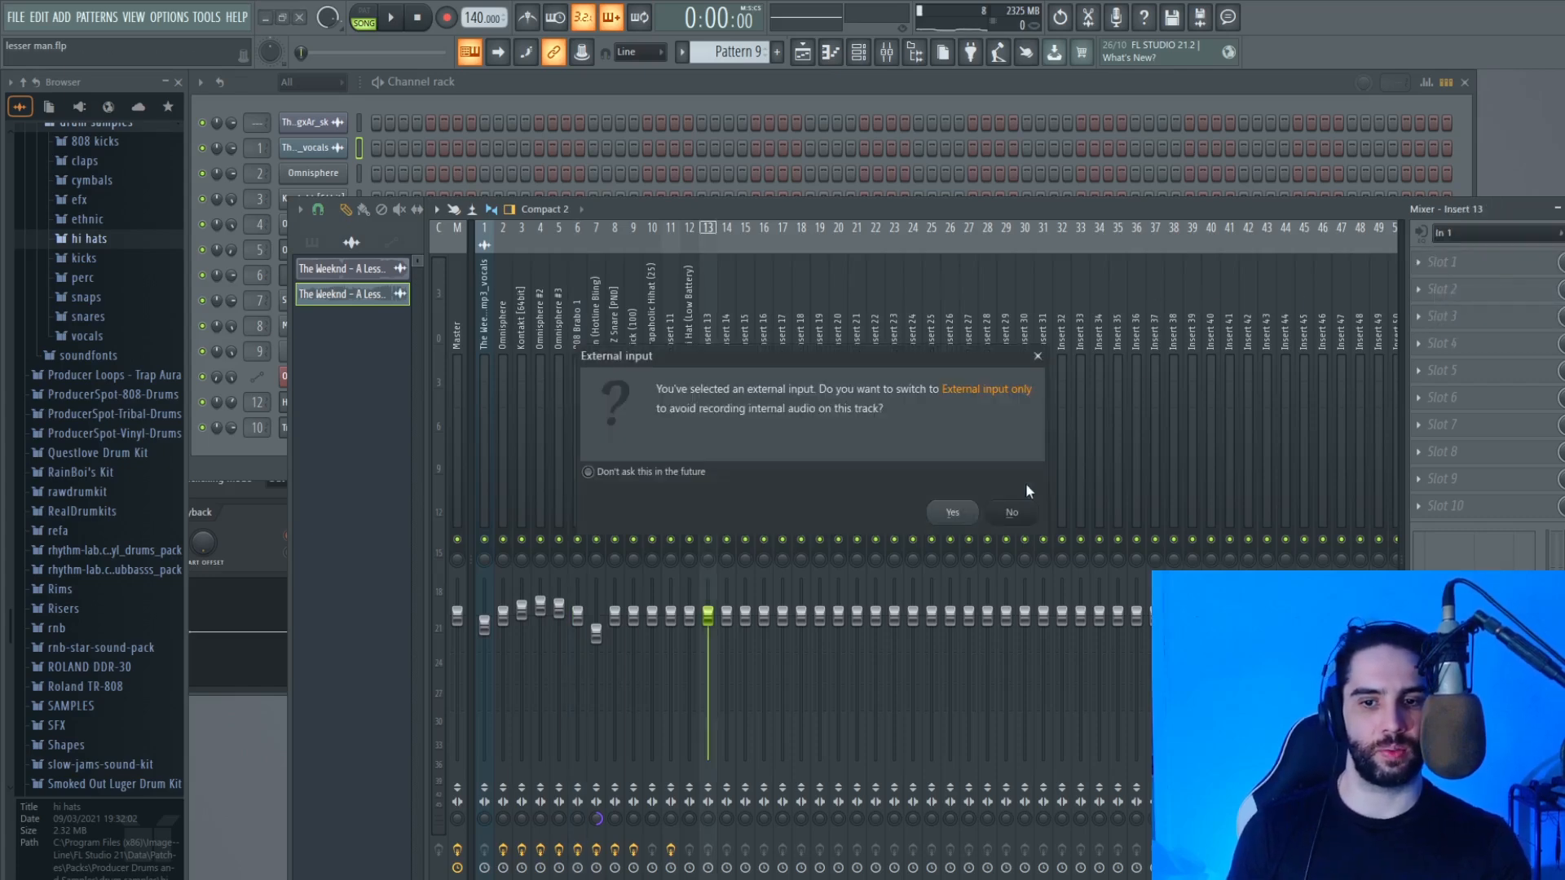
pyautogui.click(964, 519)
pyautogui.moveTo(717, 214); pyautogui.dragTo(746, 149)
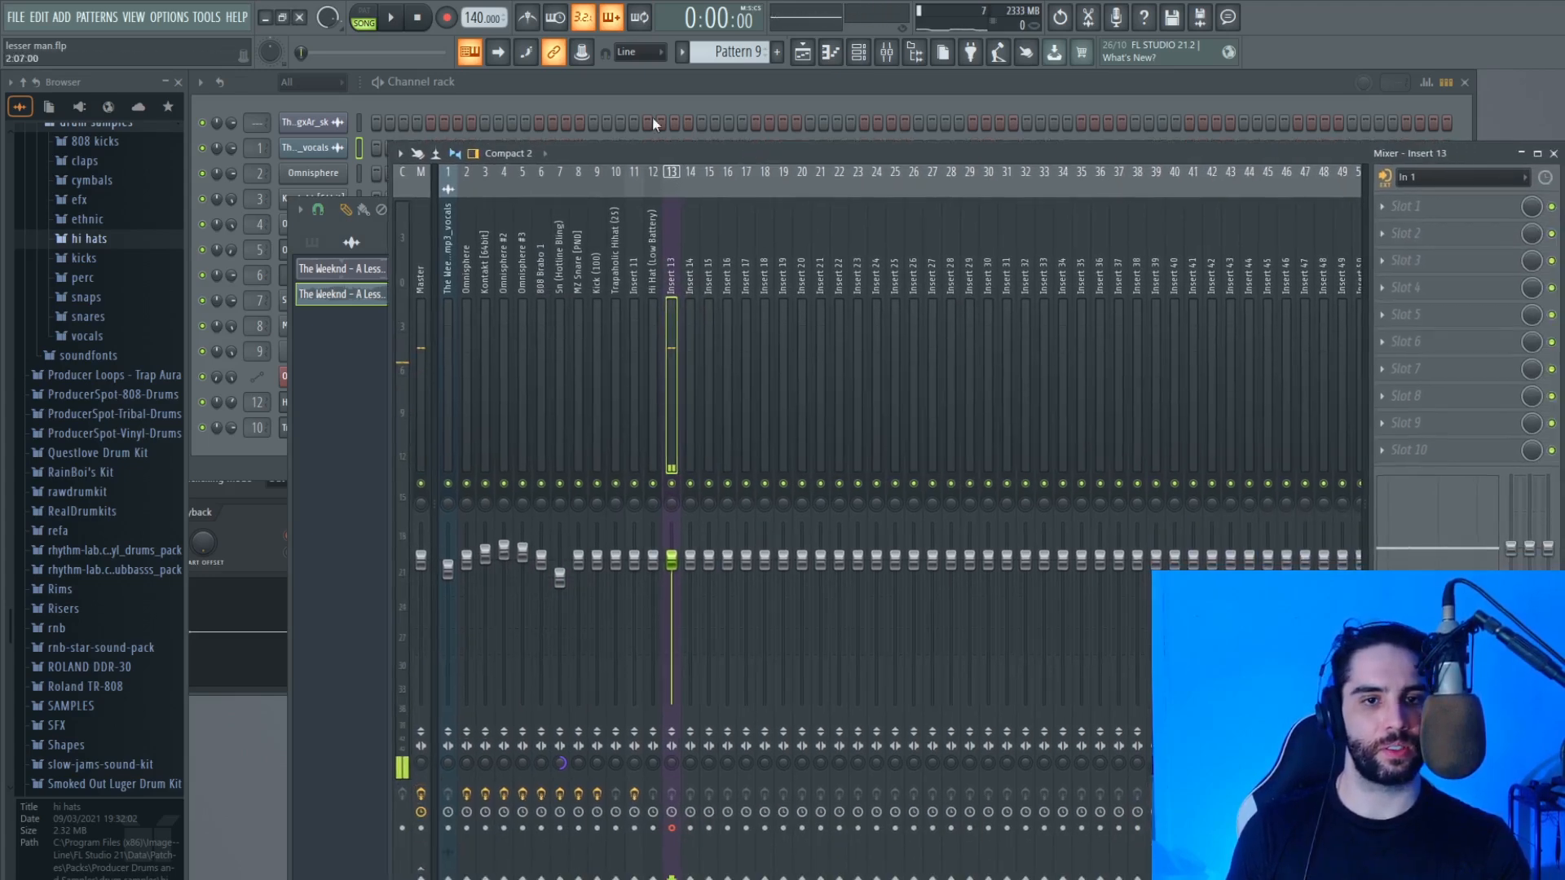
# Step: Test playback from the start, and record an audio take through insert 13 over the opening bars of the arrangement
pyautogui.click(391, 18)
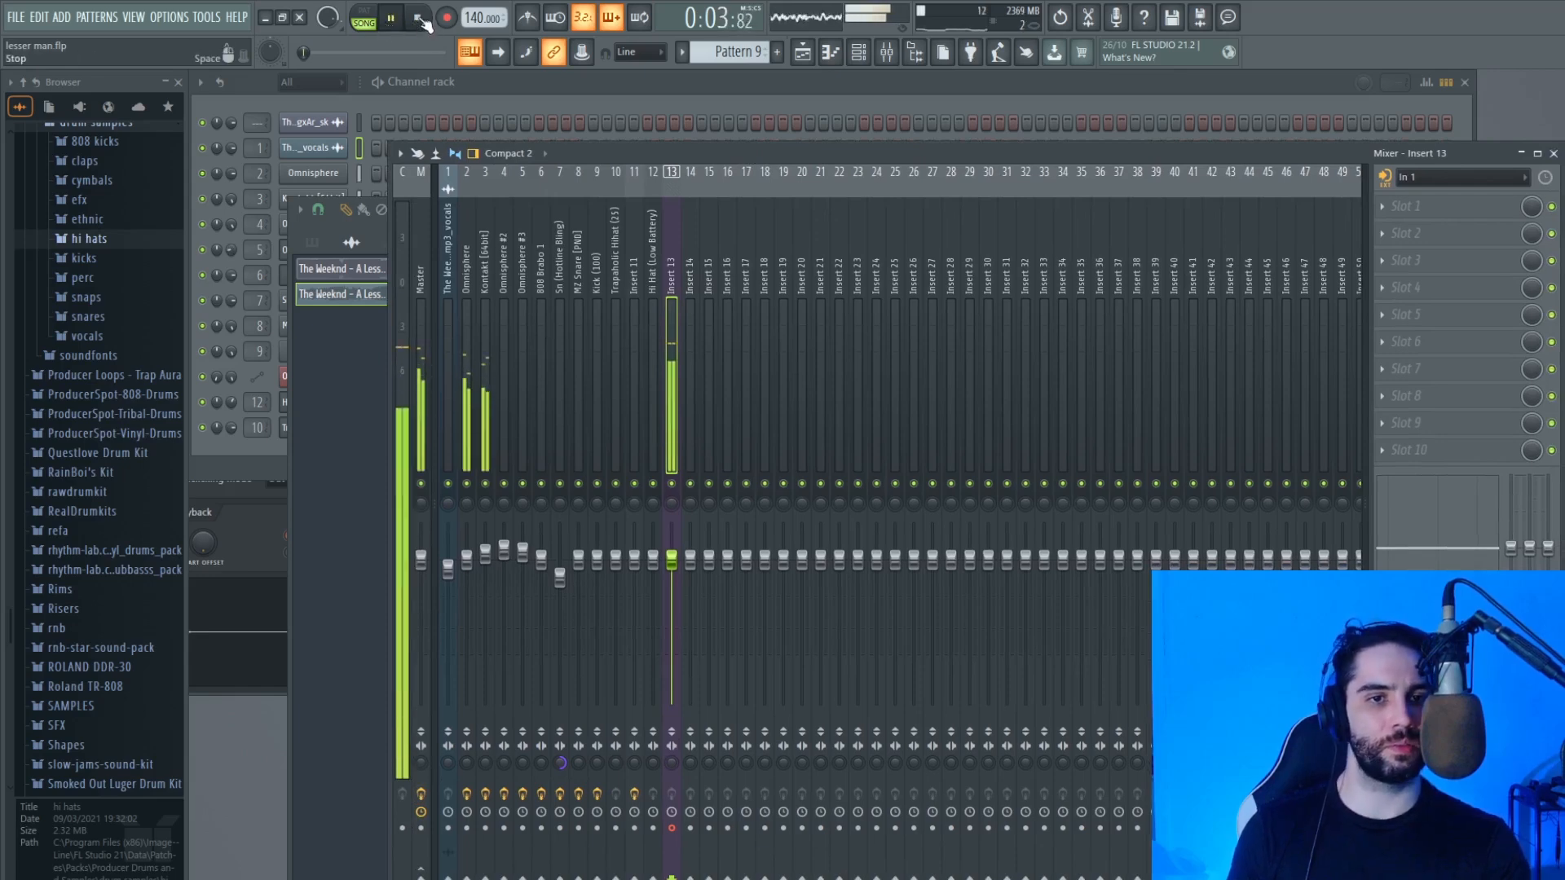
pyautogui.click(420, 20)
pyautogui.click(1116, 18)
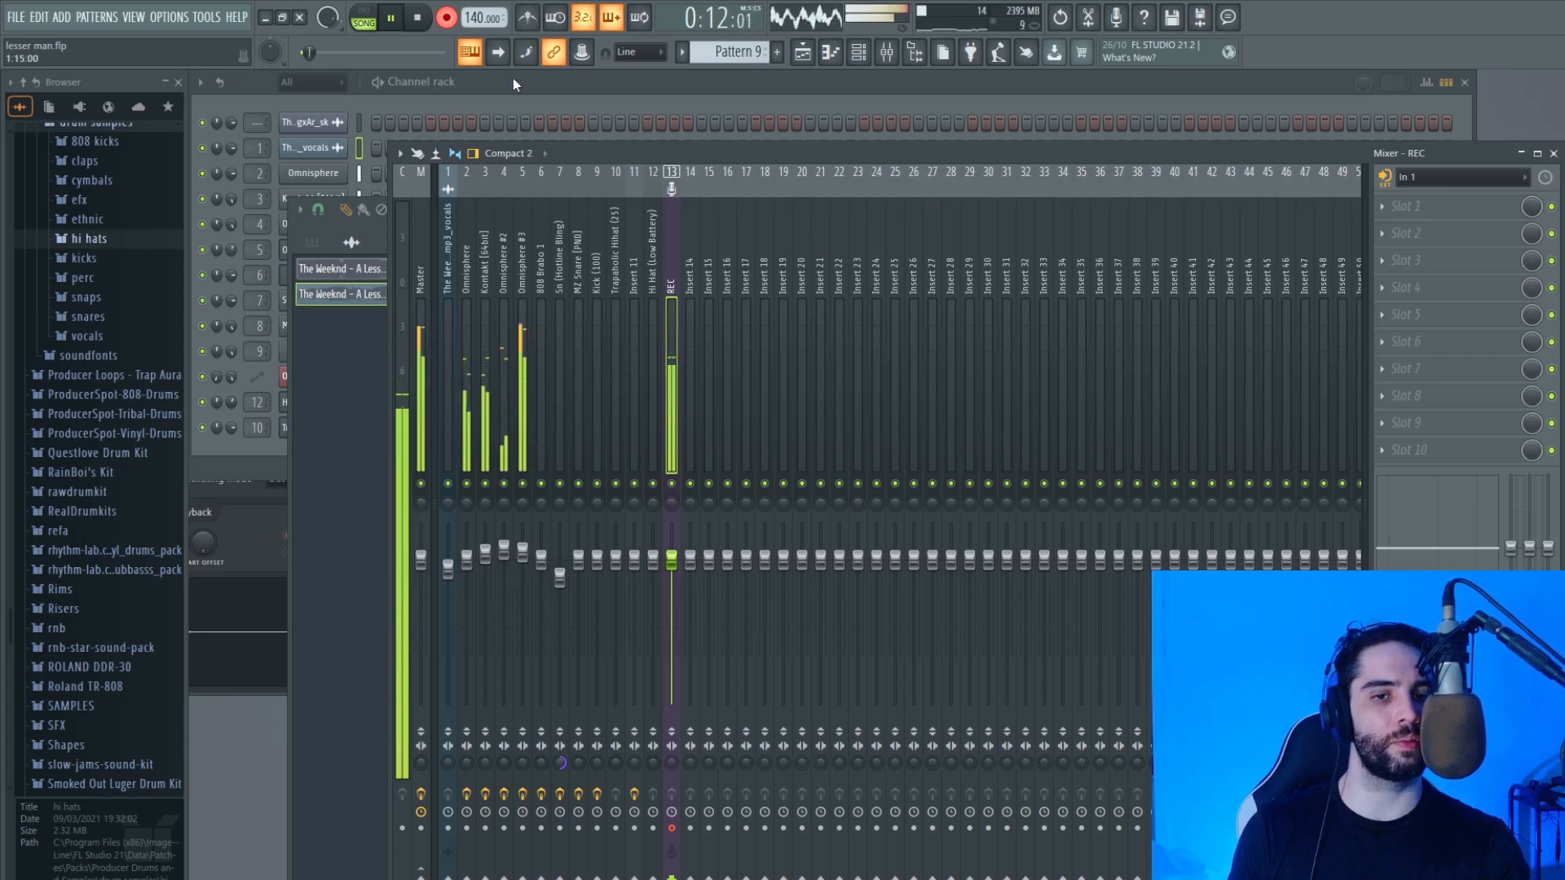
pyautogui.click(417, 17)
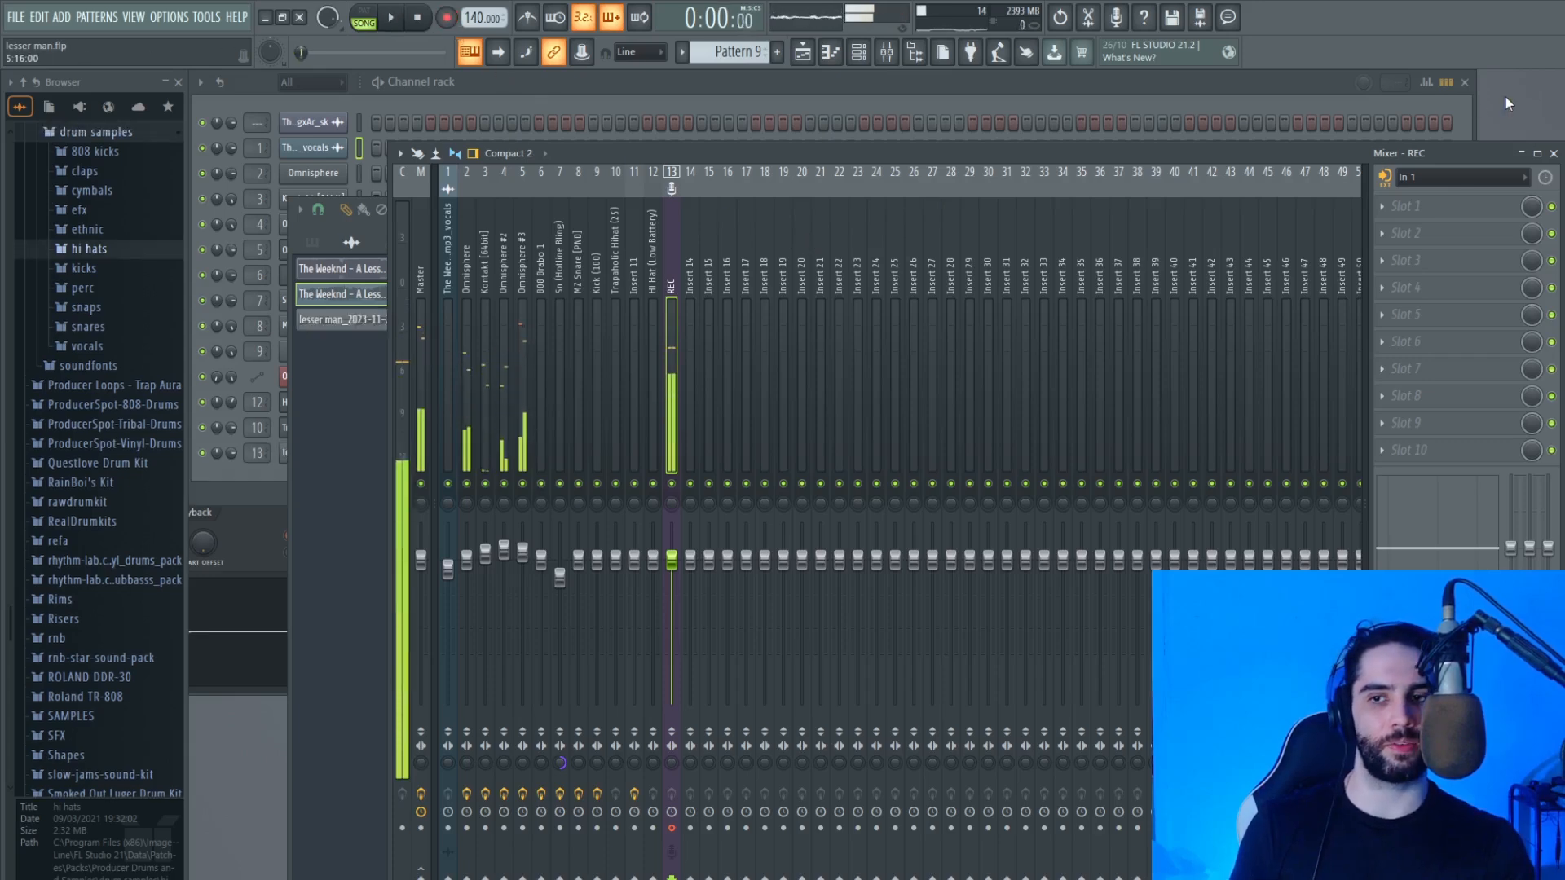
# Step: Route the recorded take's channel to mixer insert 14
pyautogui.click(1426, 106)
pyautogui.click(362, 452)
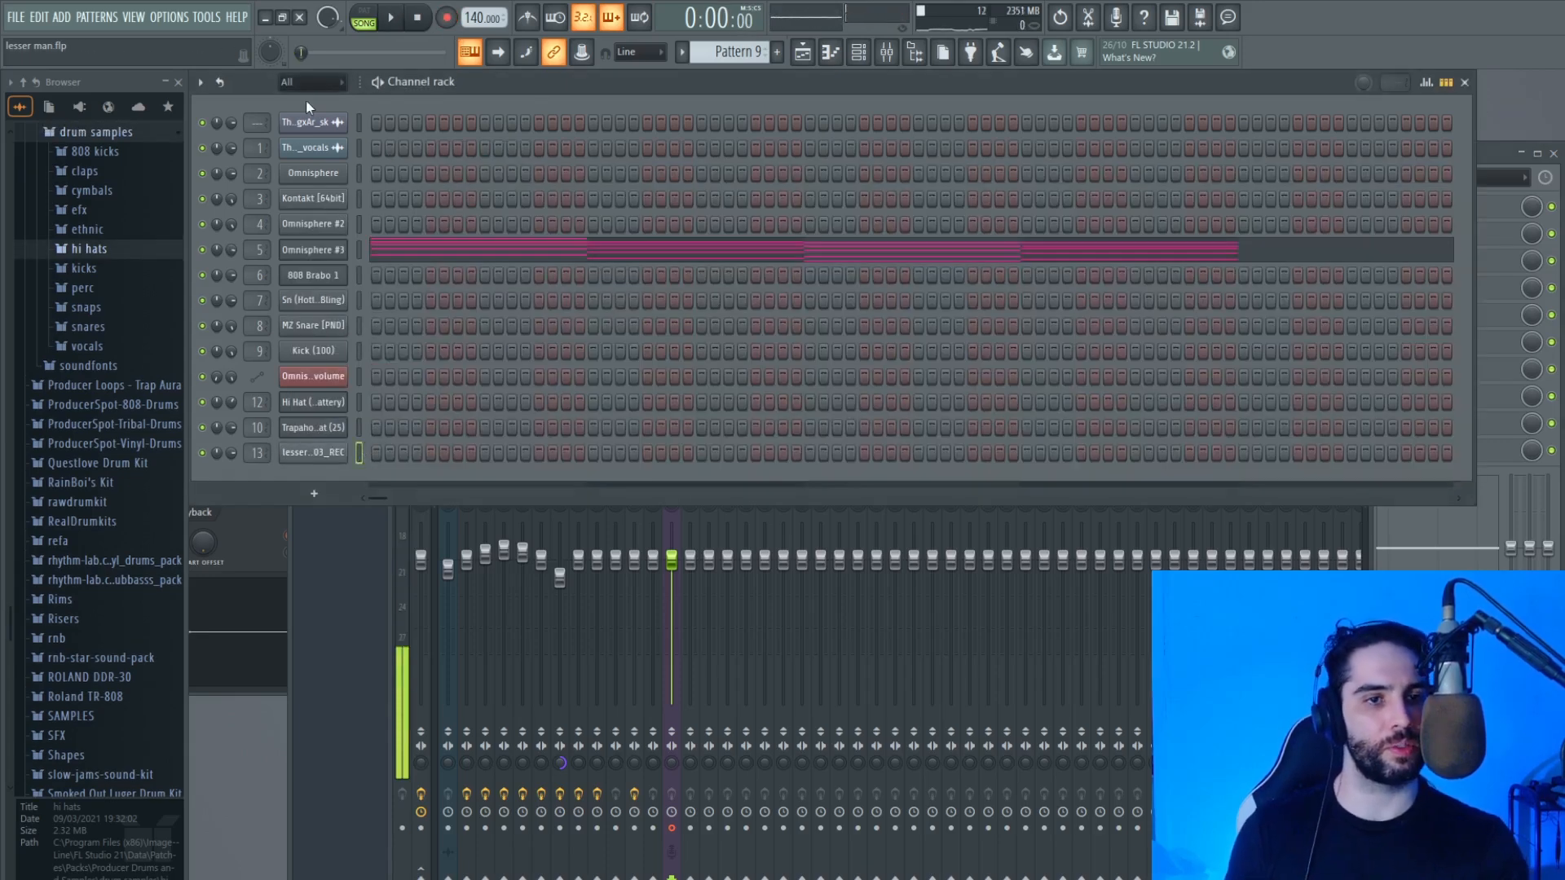
pyautogui.press('F9')
pyautogui.click(686, 280)
pyautogui.hotkey('ctrl', 'l')
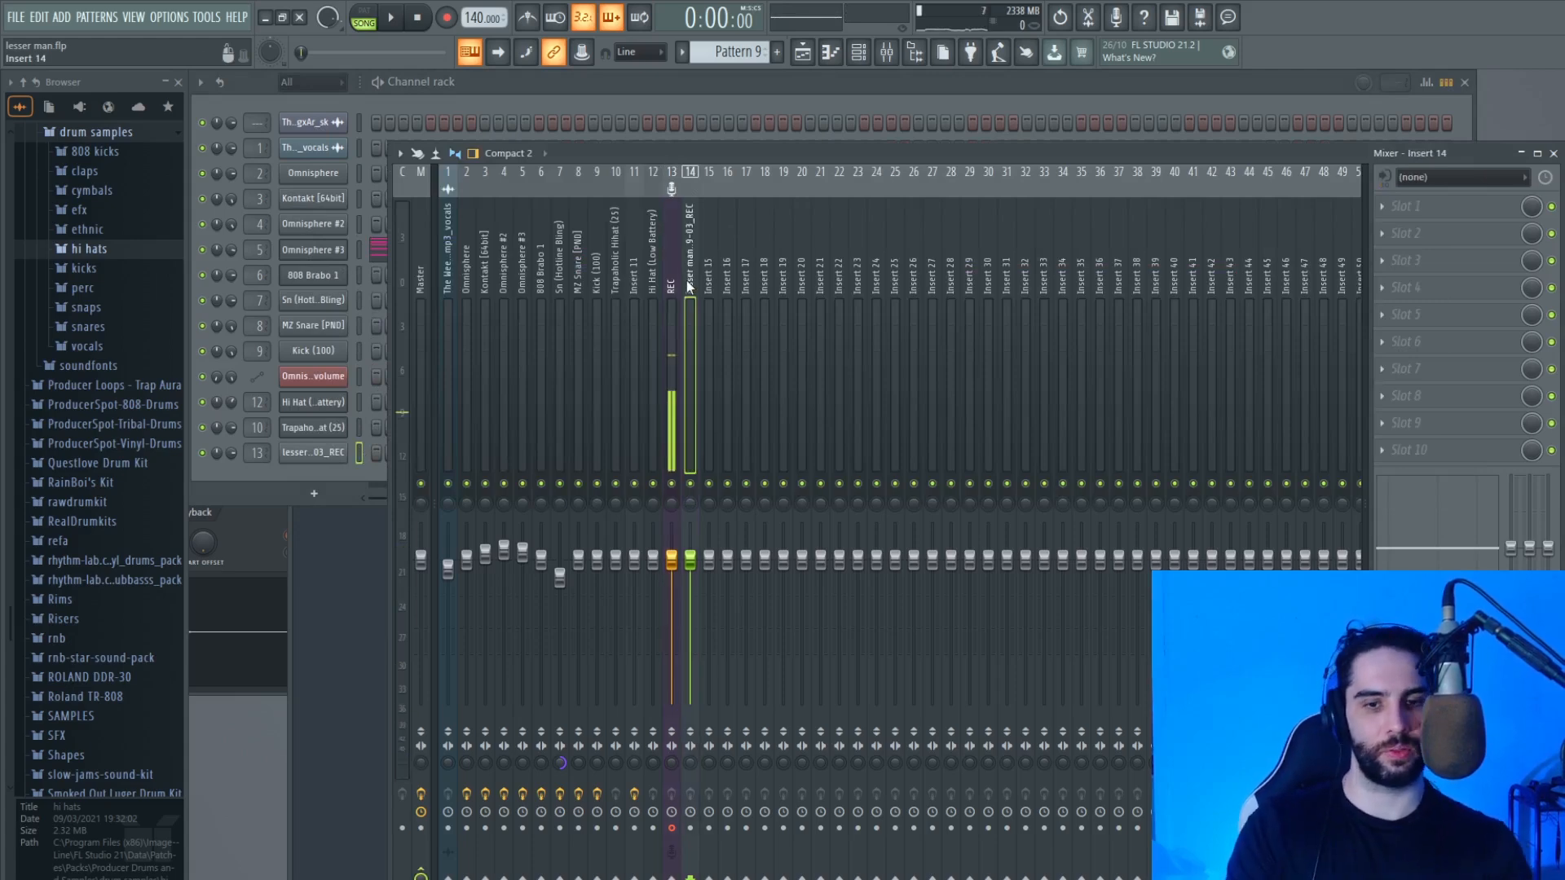
# Step: Load the VOZ 2024 mixer track state on insert 14 and save the project
pyautogui.click(400, 153)
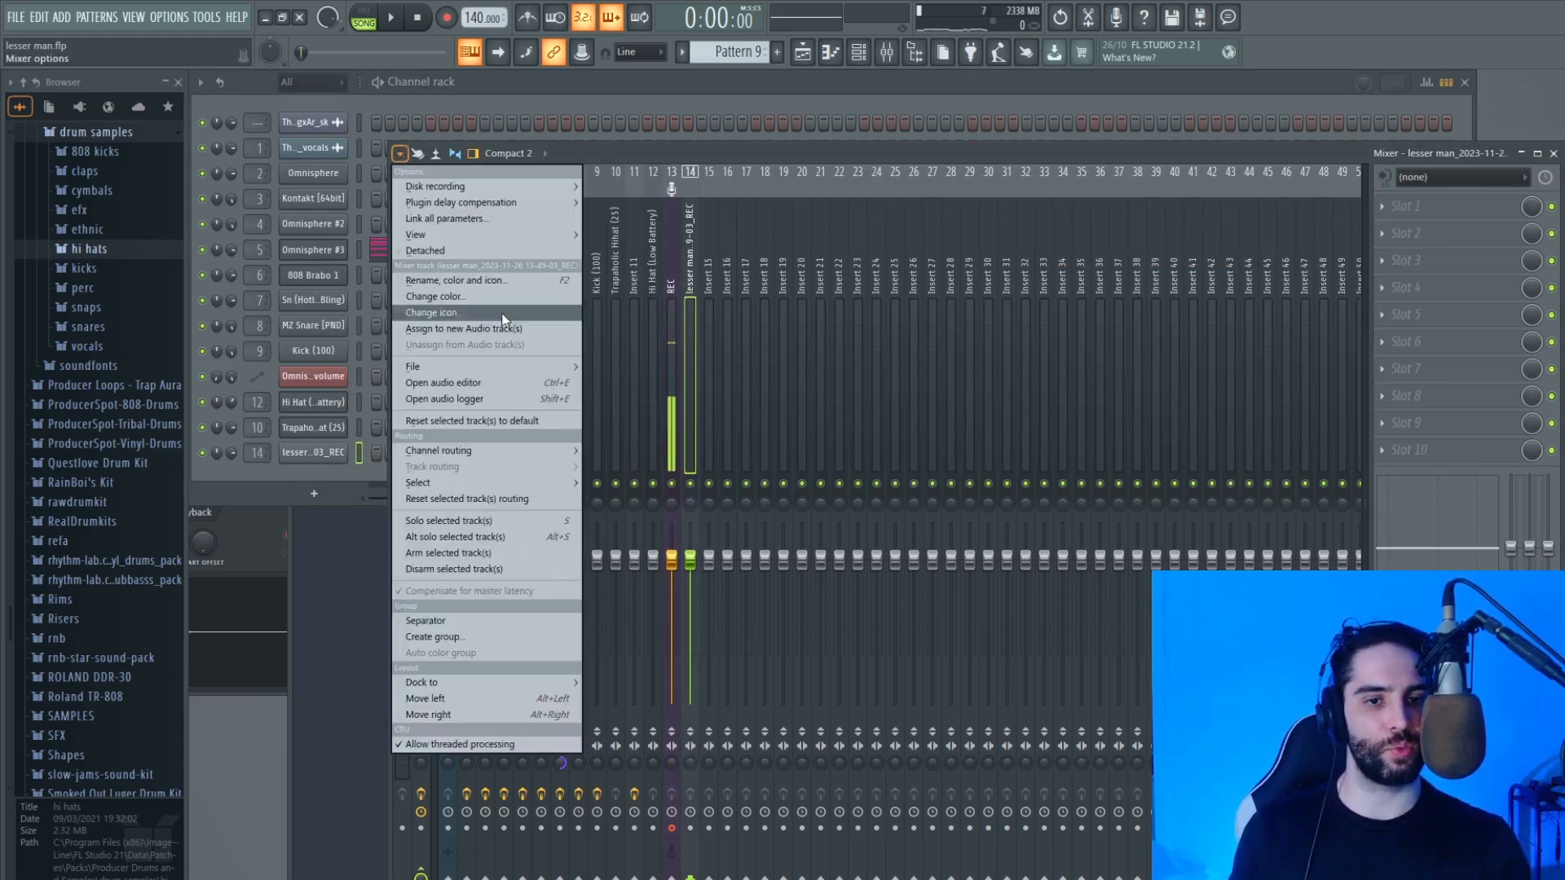
pyautogui.moveTo(505, 371)
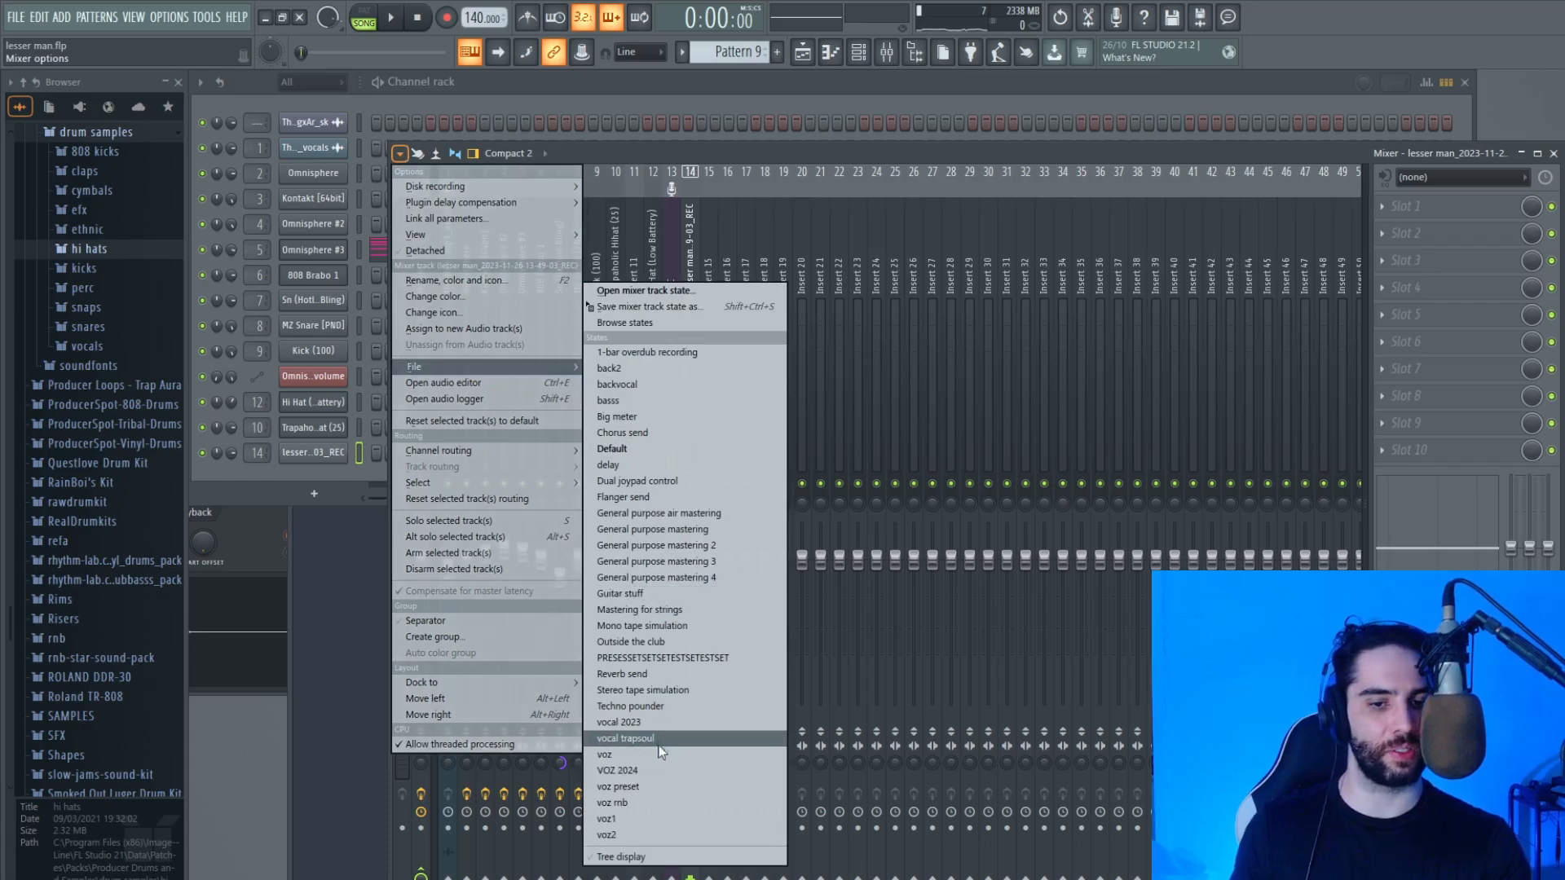
pyautogui.click(649, 770)
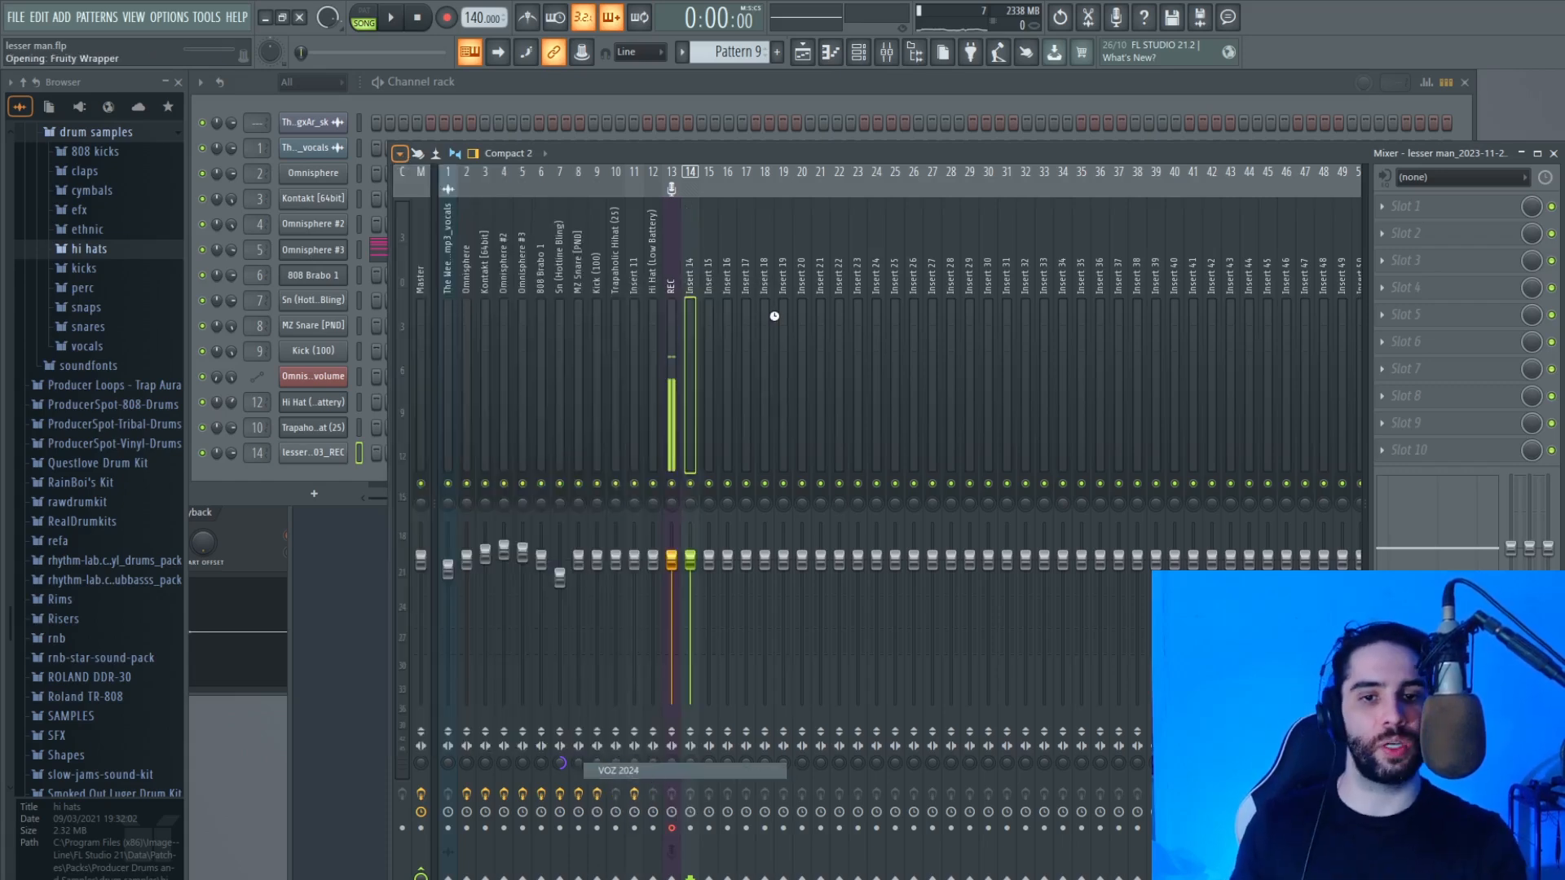
pyautogui.click(14, 19)
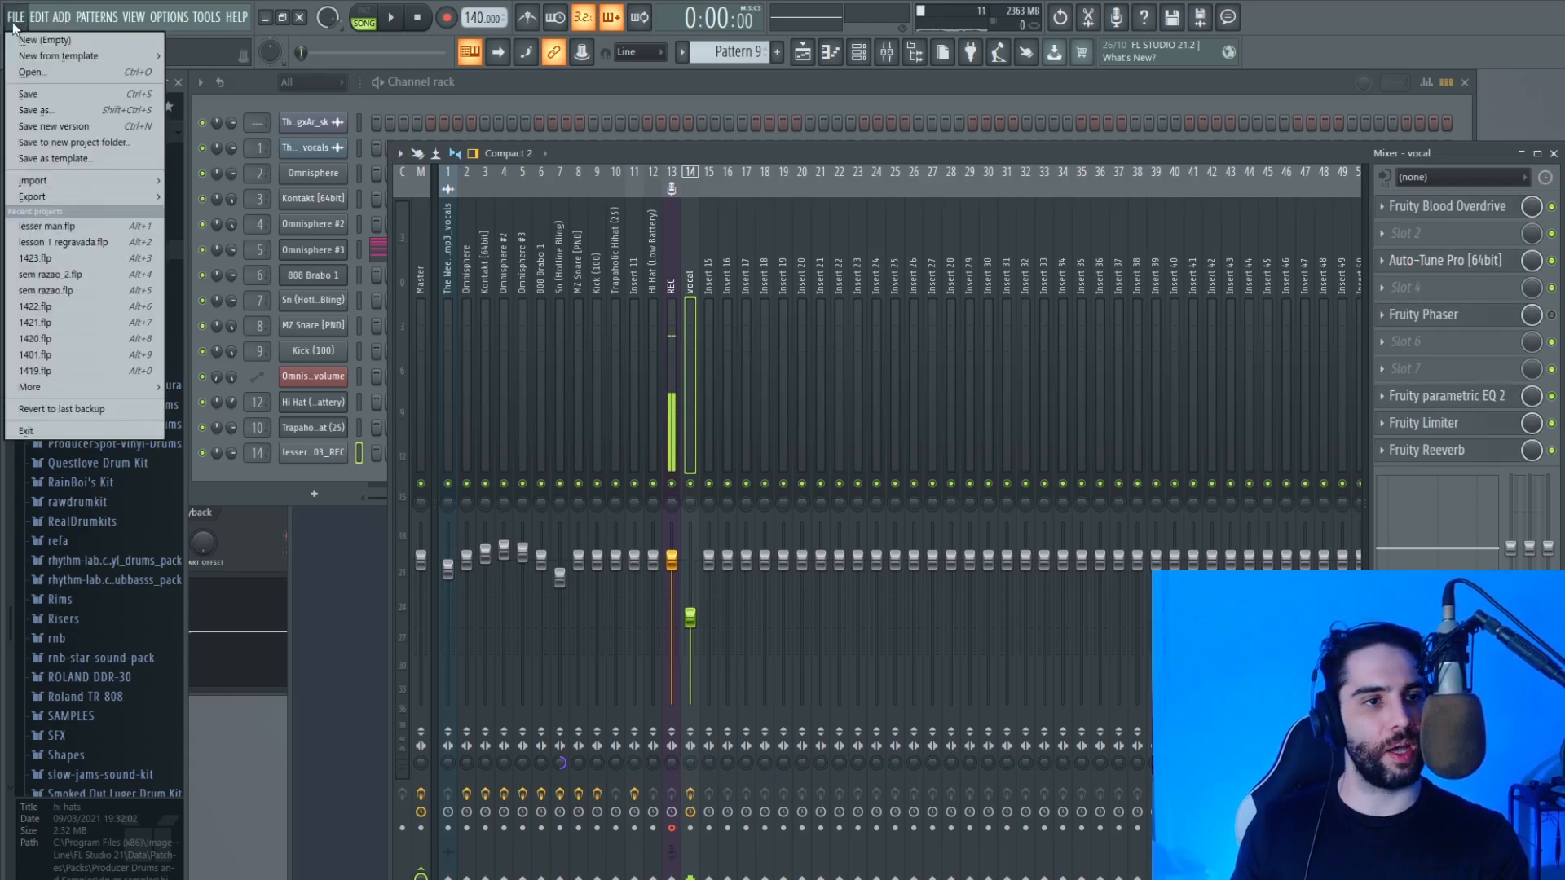
pyautogui.click(38, 95)
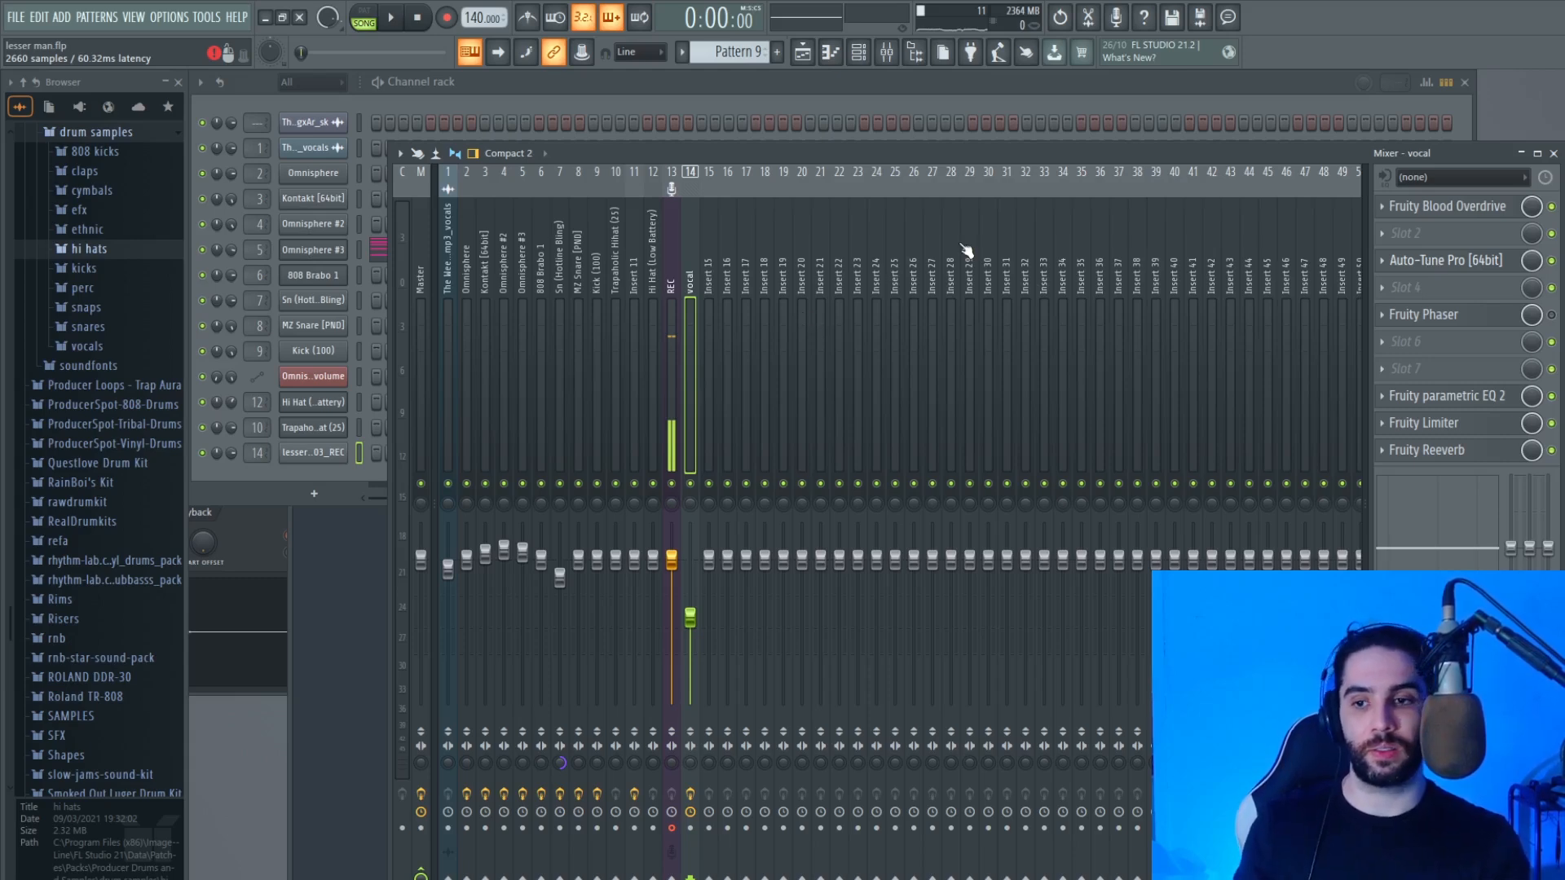
# Step: Set the Auto-Tune Pro key on the vocal track to A
pyautogui.click(789, 230)
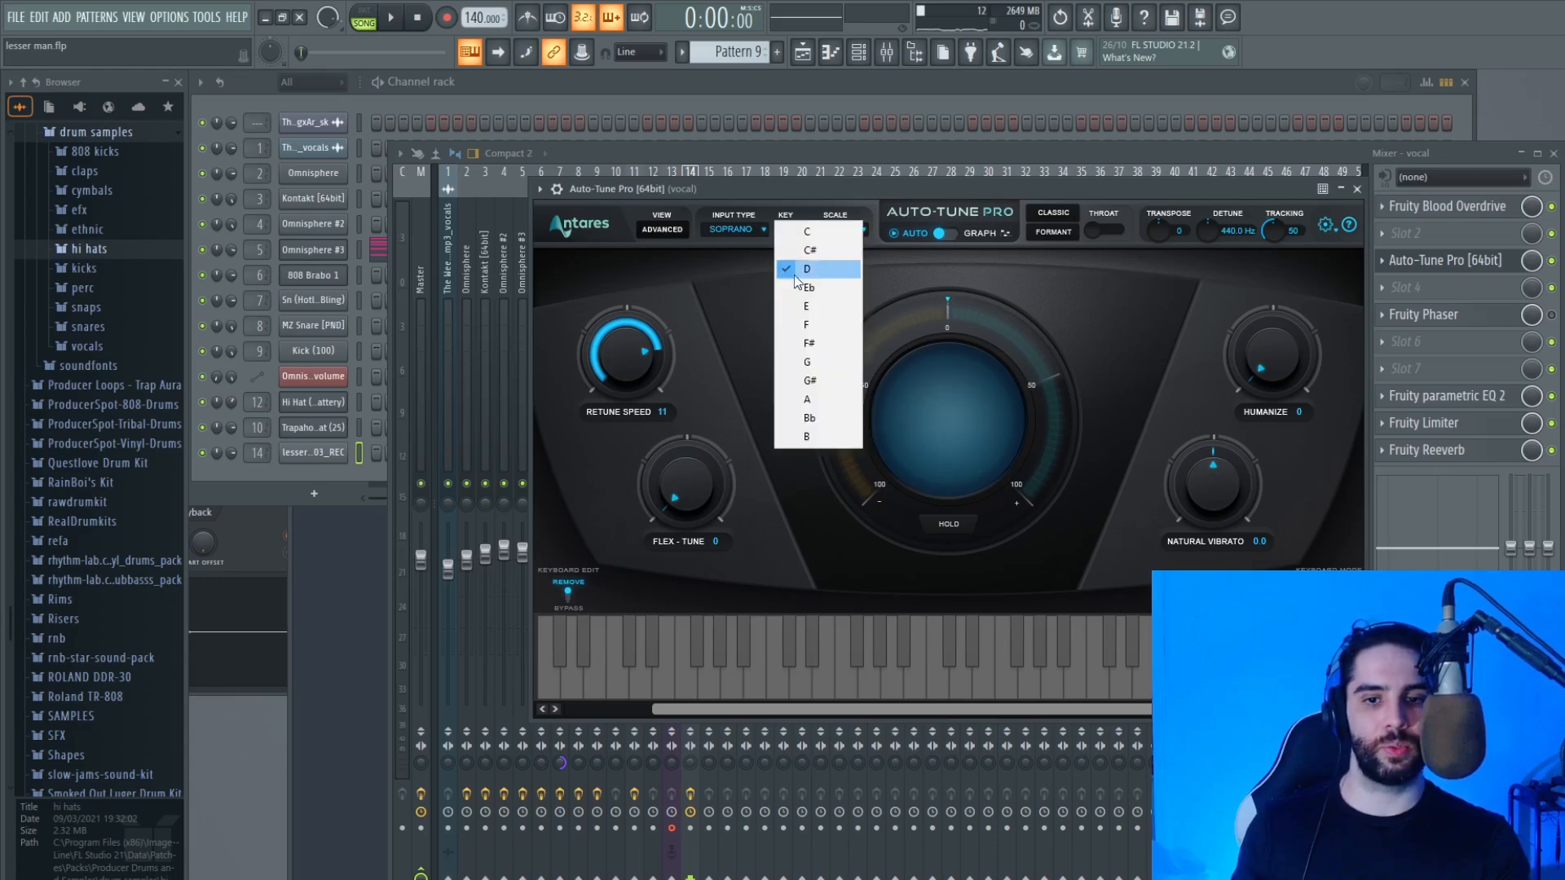
pyautogui.click(810, 402)
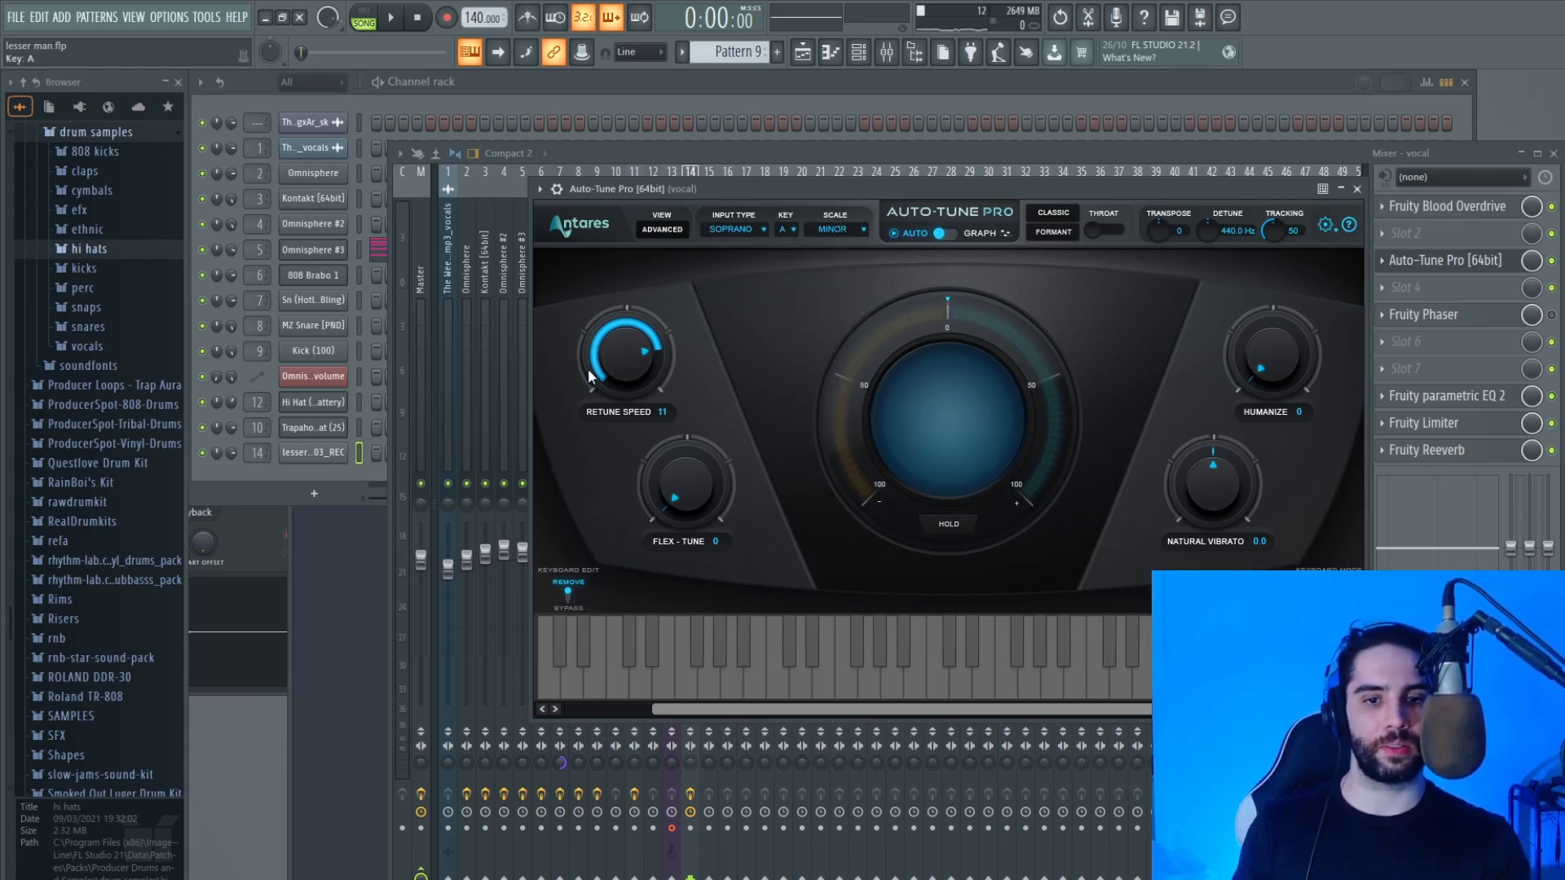
pyautogui.click(1357, 189)
# Step: Open Fruity parametric EQ 2 on the vocal track and set the recorded clip's time-stretching mode to Stretch Pro
pyautogui.click(1434, 397)
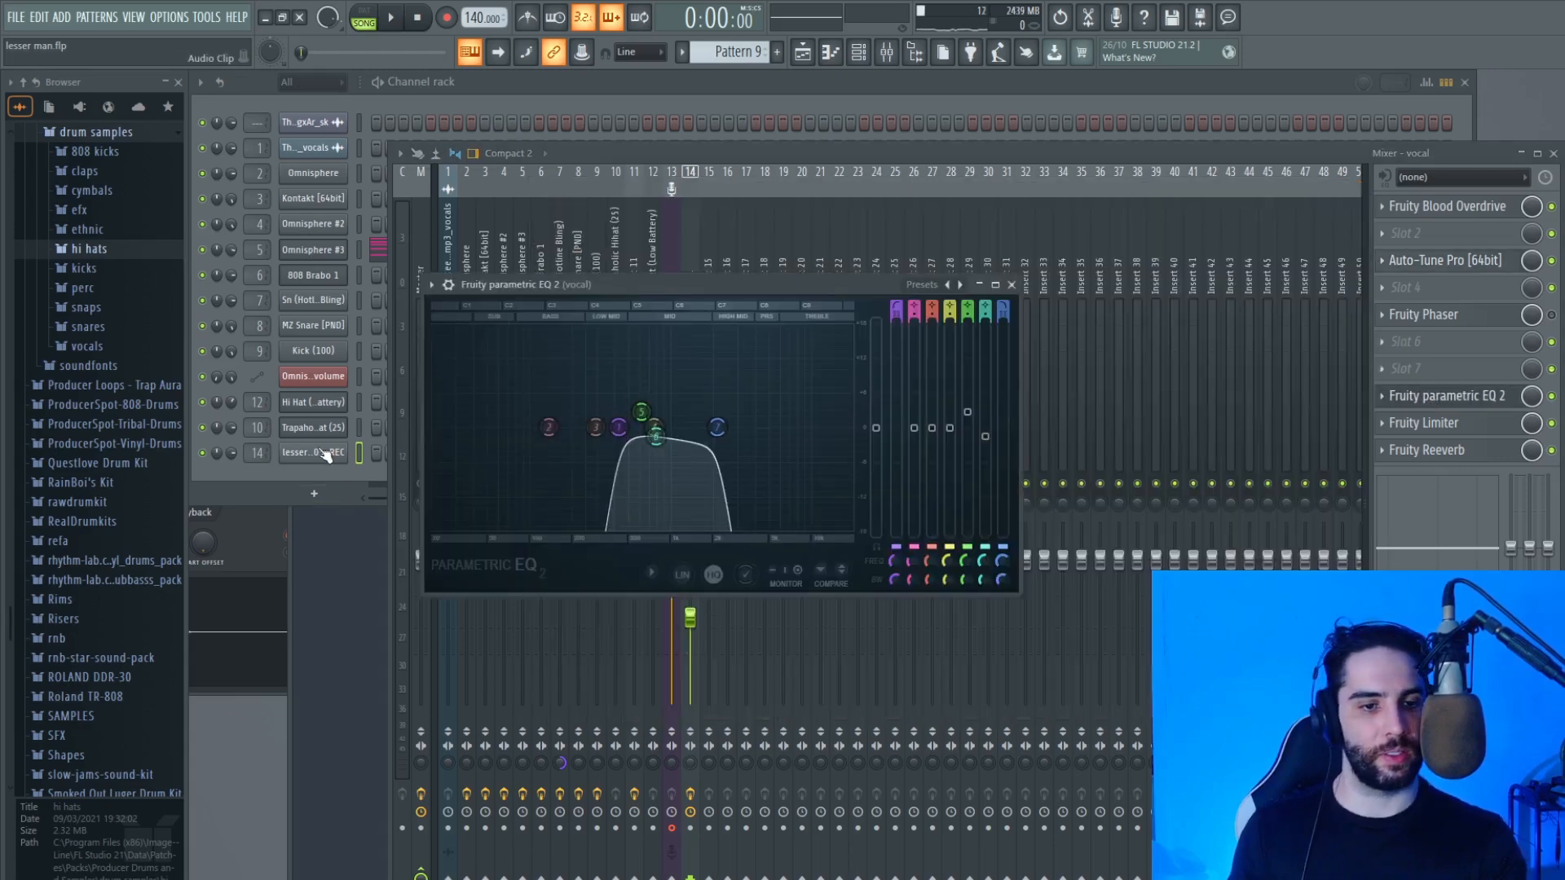
pyautogui.click(325, 454)
pyautogui.moveTo(312, 181); pyautogui.dragTo(555, 204)
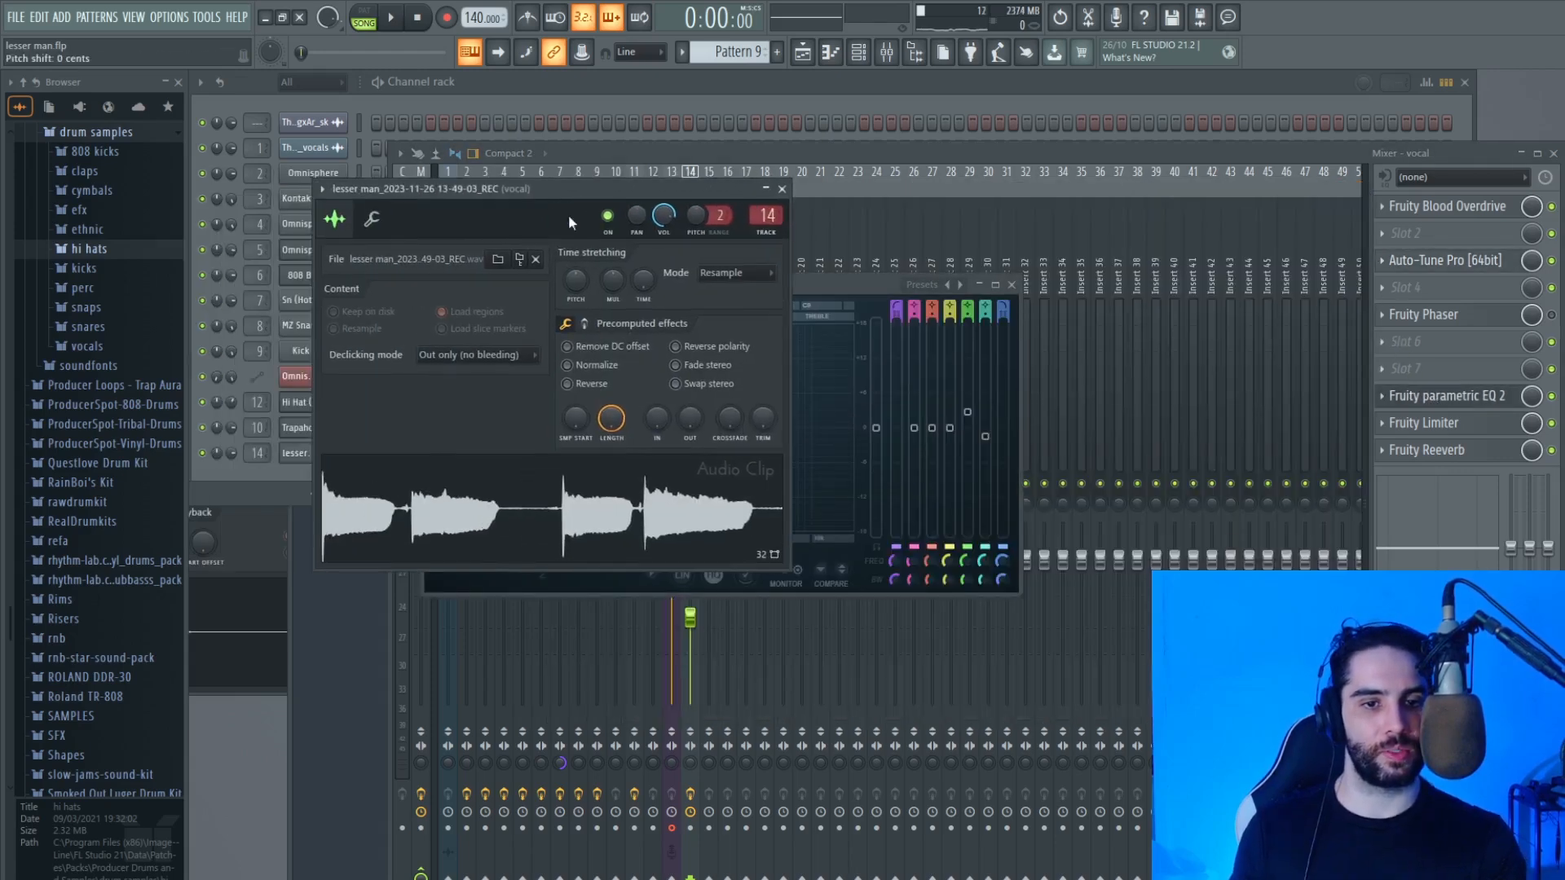
pyautogui.click(735, 277)
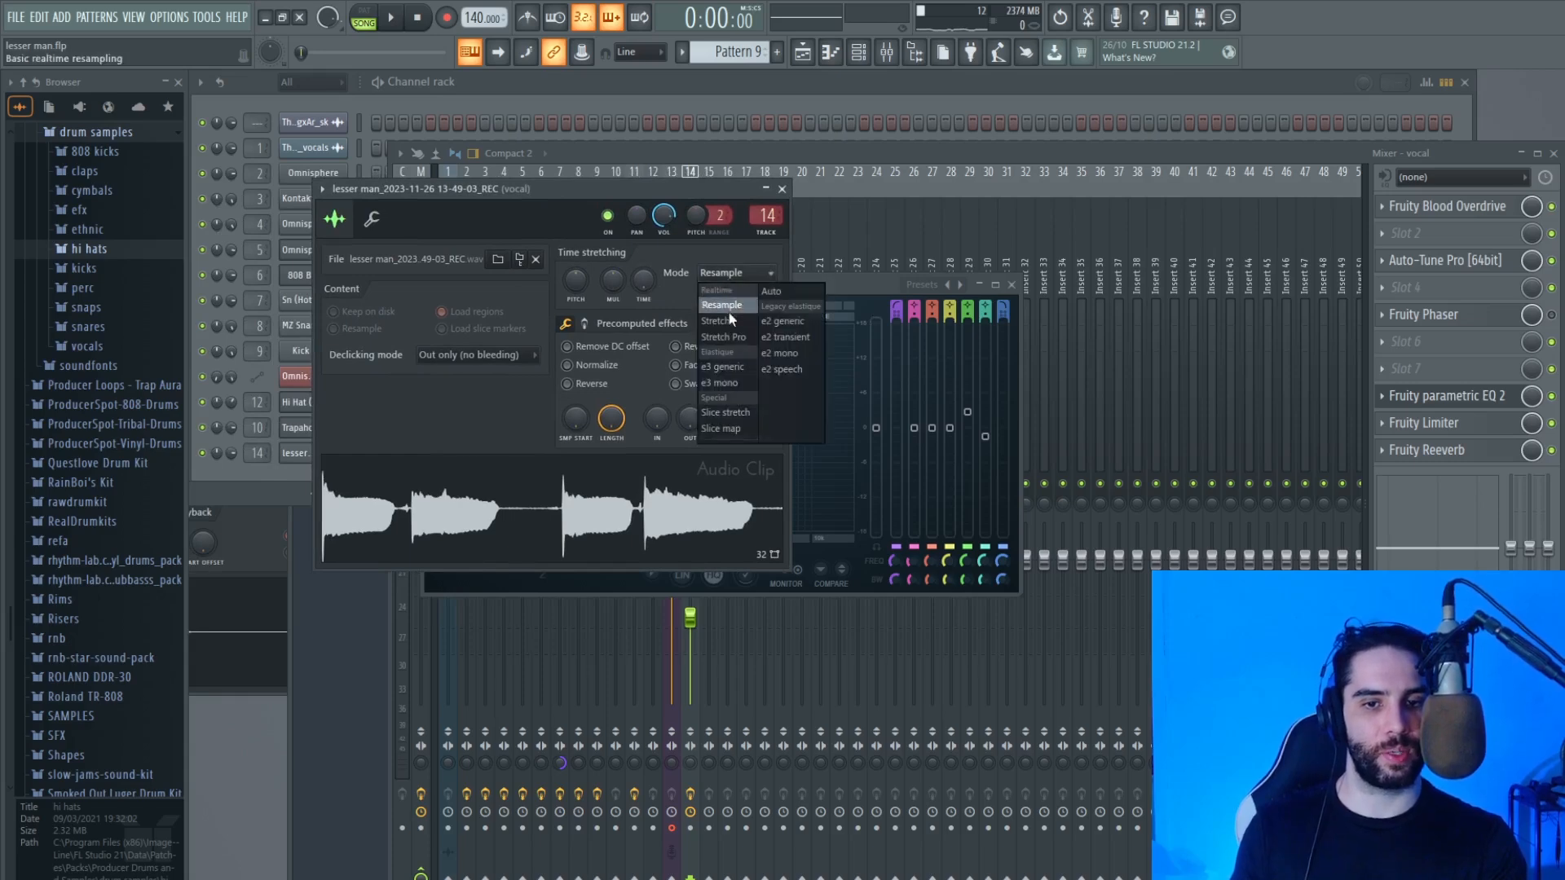
pyautogui.click(736, 336)
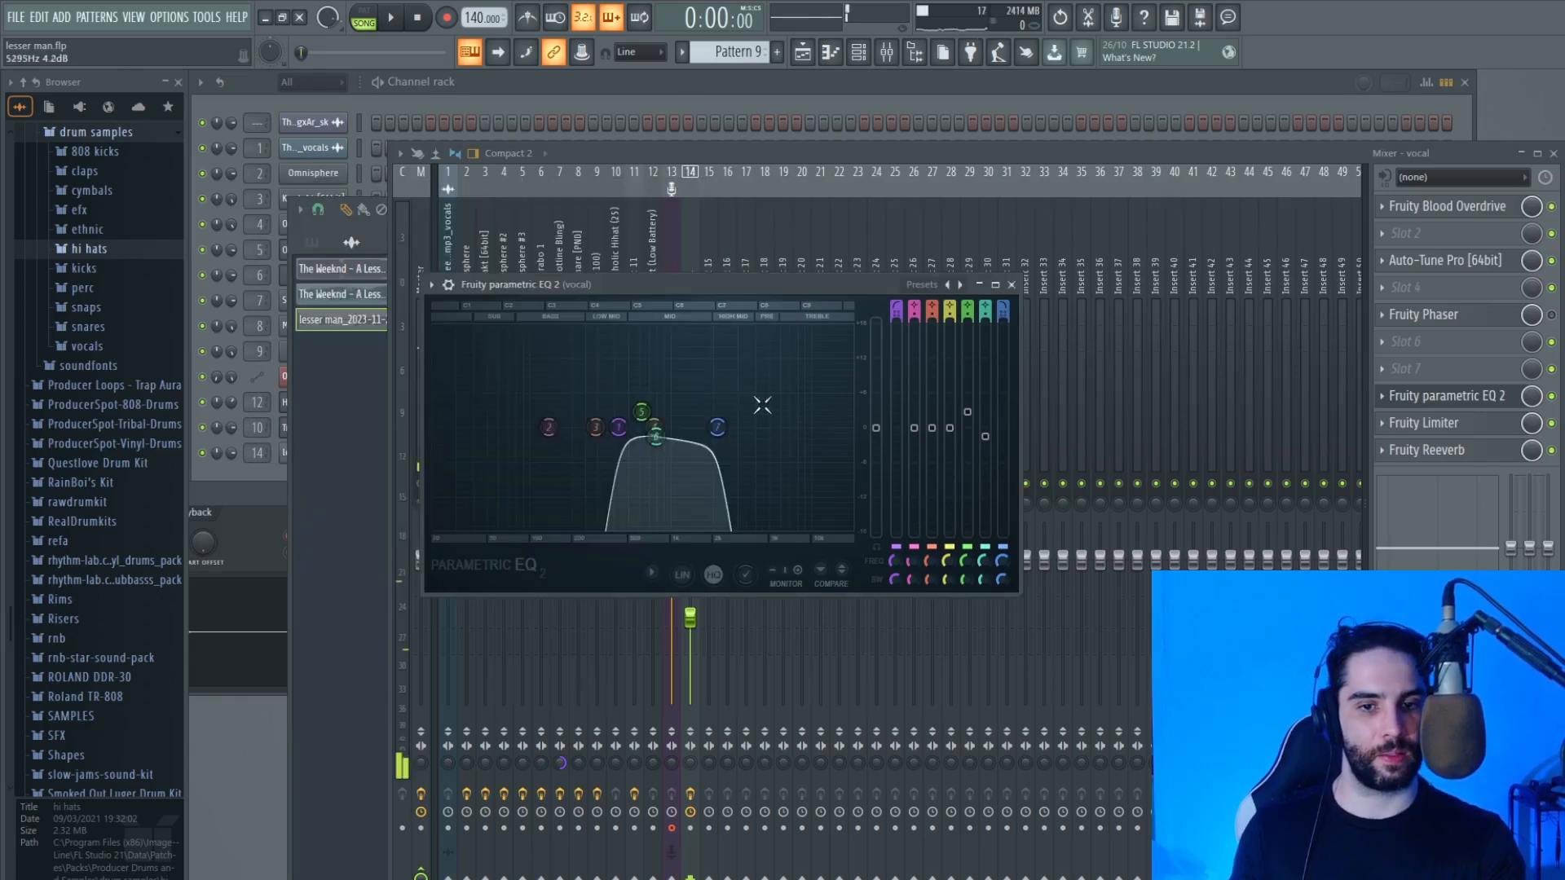
# Step: Raise the high-end cutoff in the vocal track's EQ and, during playback, raise the track's volume to about 73% (-6.5 dB)
pyautogui.moveTo(721, 428); pyautogui.dragTo(790, 429)
pyautogui.press('space')
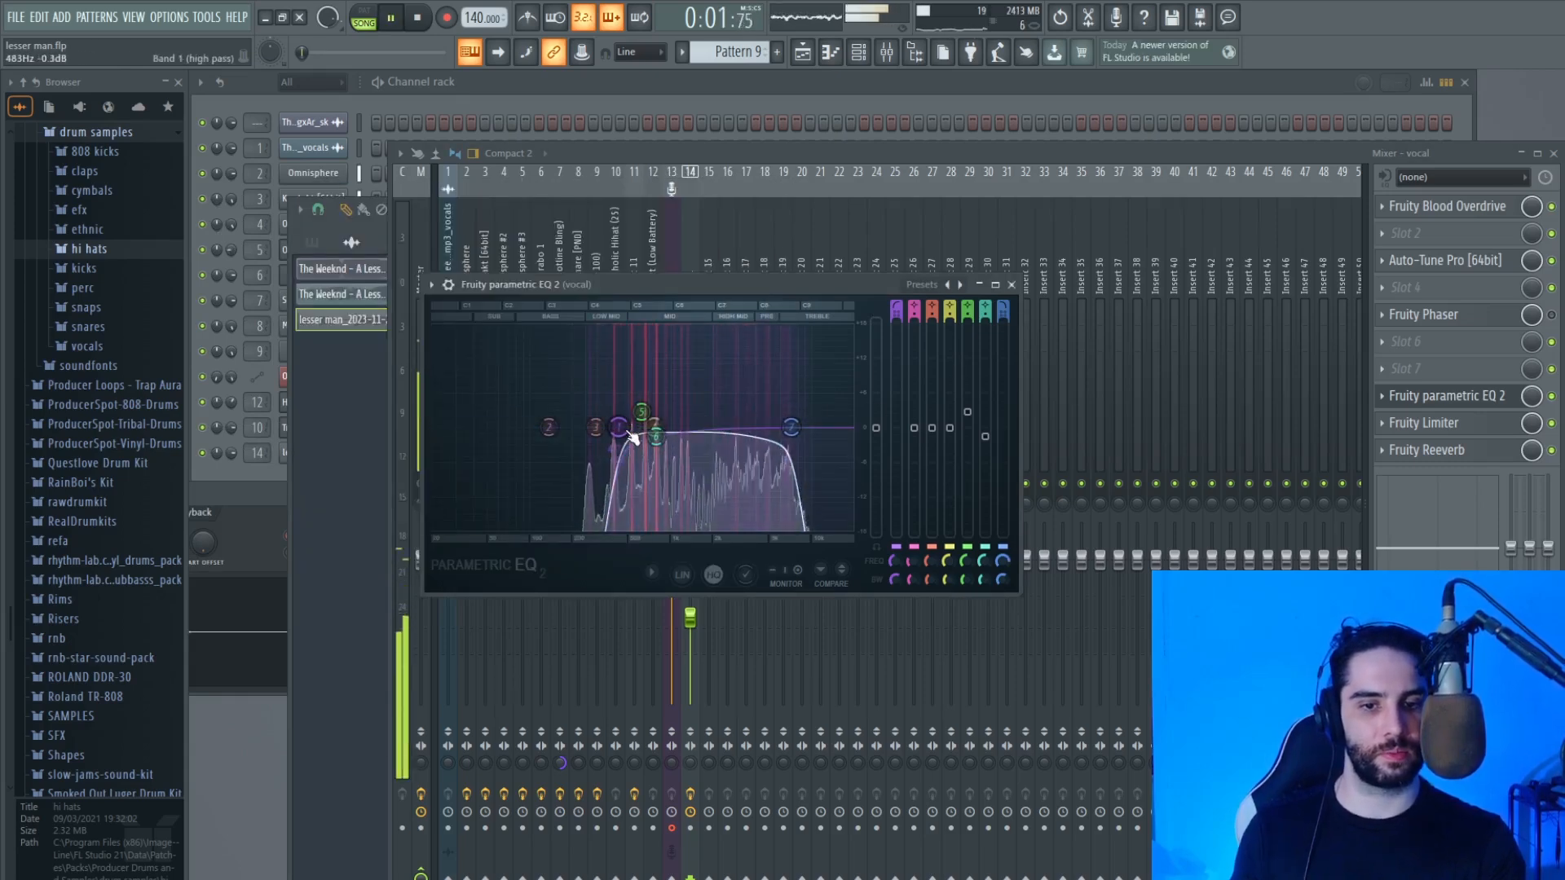
pyautogui.click(1011, 285)
pyautogui.moveTo(690, 617); pyautogui.dragTo(690, 599)
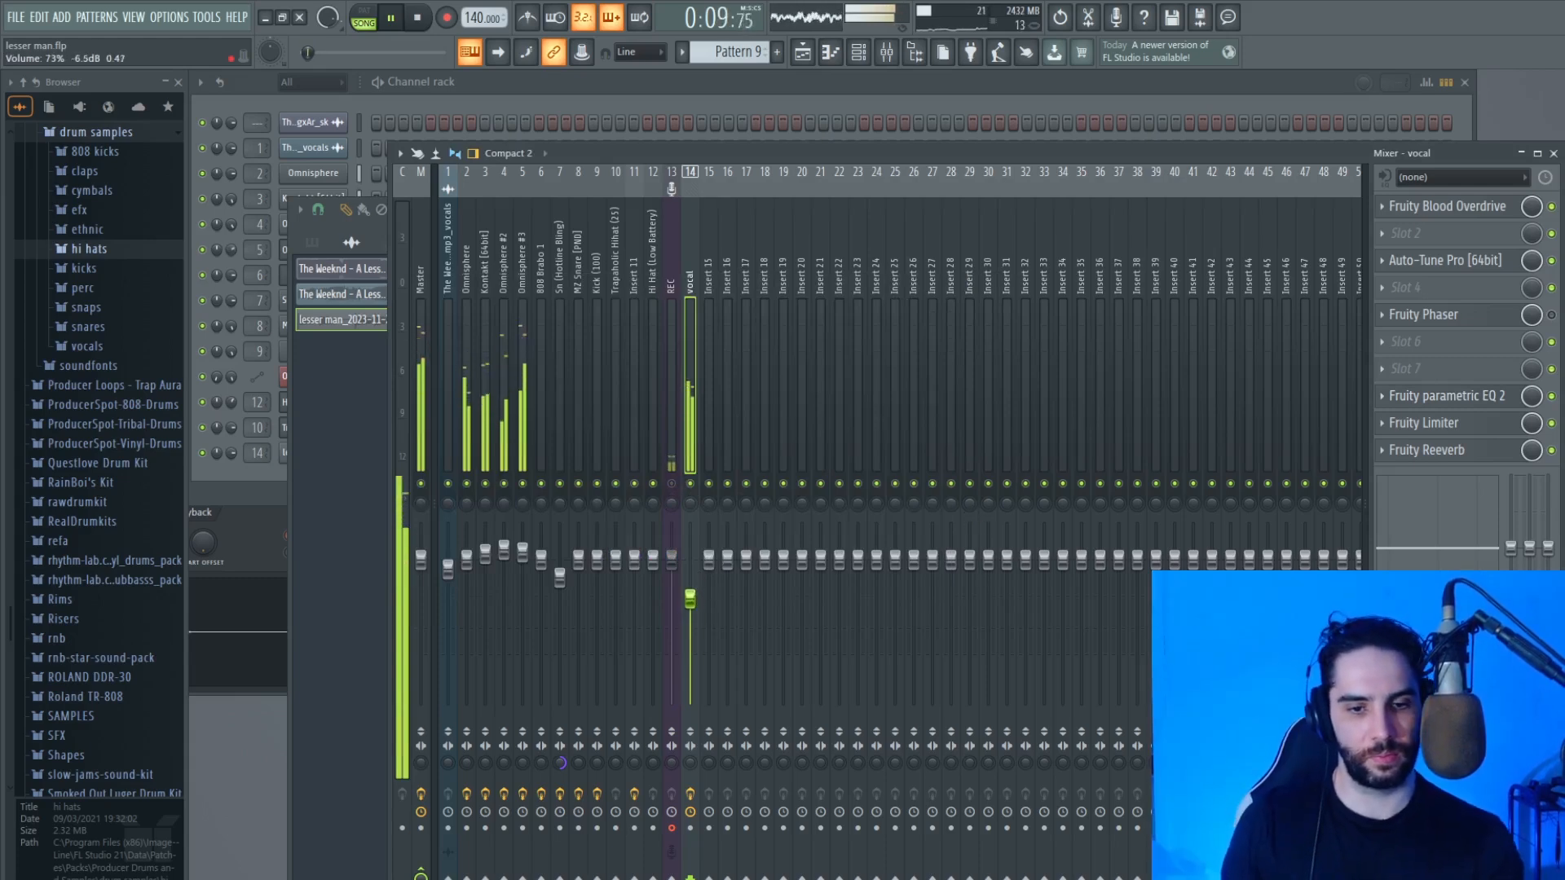
# Step: With playlist snapping set to none, add a short fade-in to the start of the recorded clip on Track 11 and play it back
pyautogui.click(803, 54)
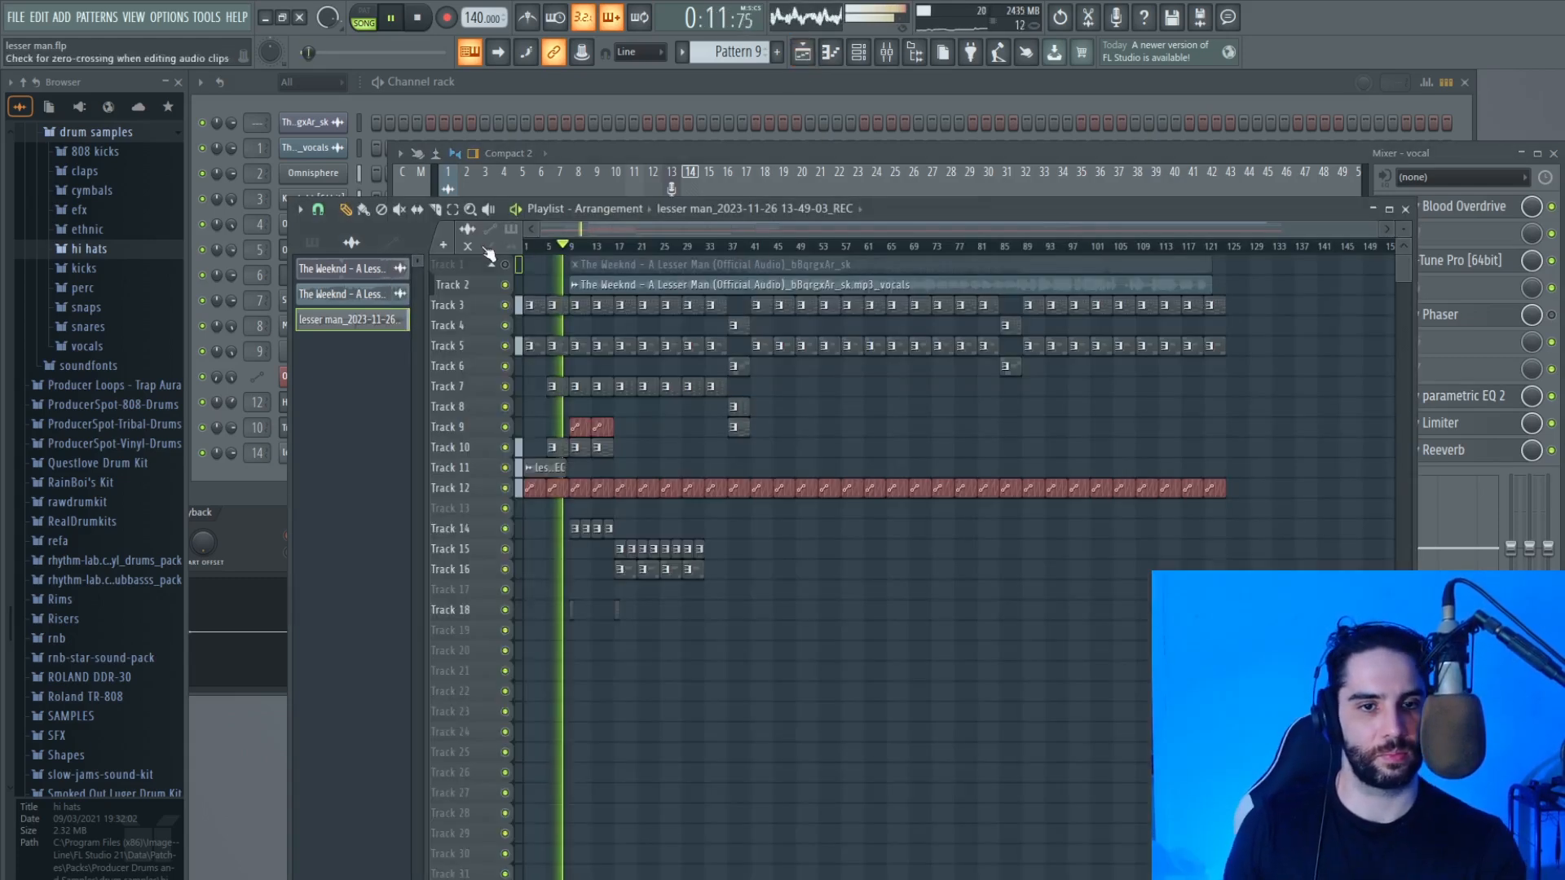
pyautogui.press('space')
pyautogui.moveTo(627, 499); pyautogui.dragTo(514, 444)
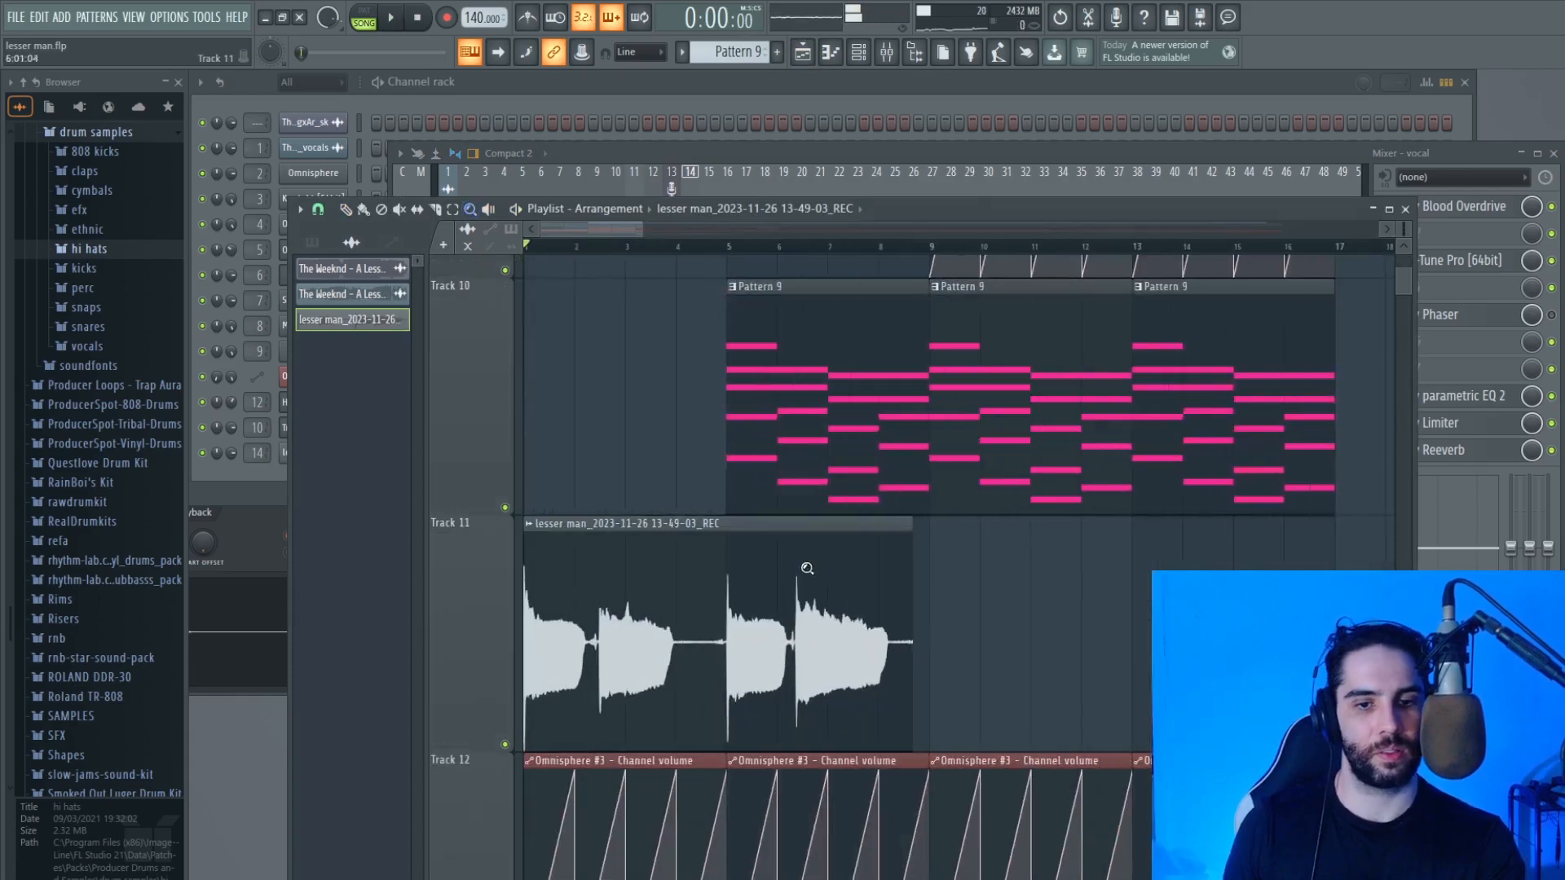
pyautogui.moveTo(1020, 723); pyautogui.dragTo(502, 603)
pyautogui.click(317, 210)
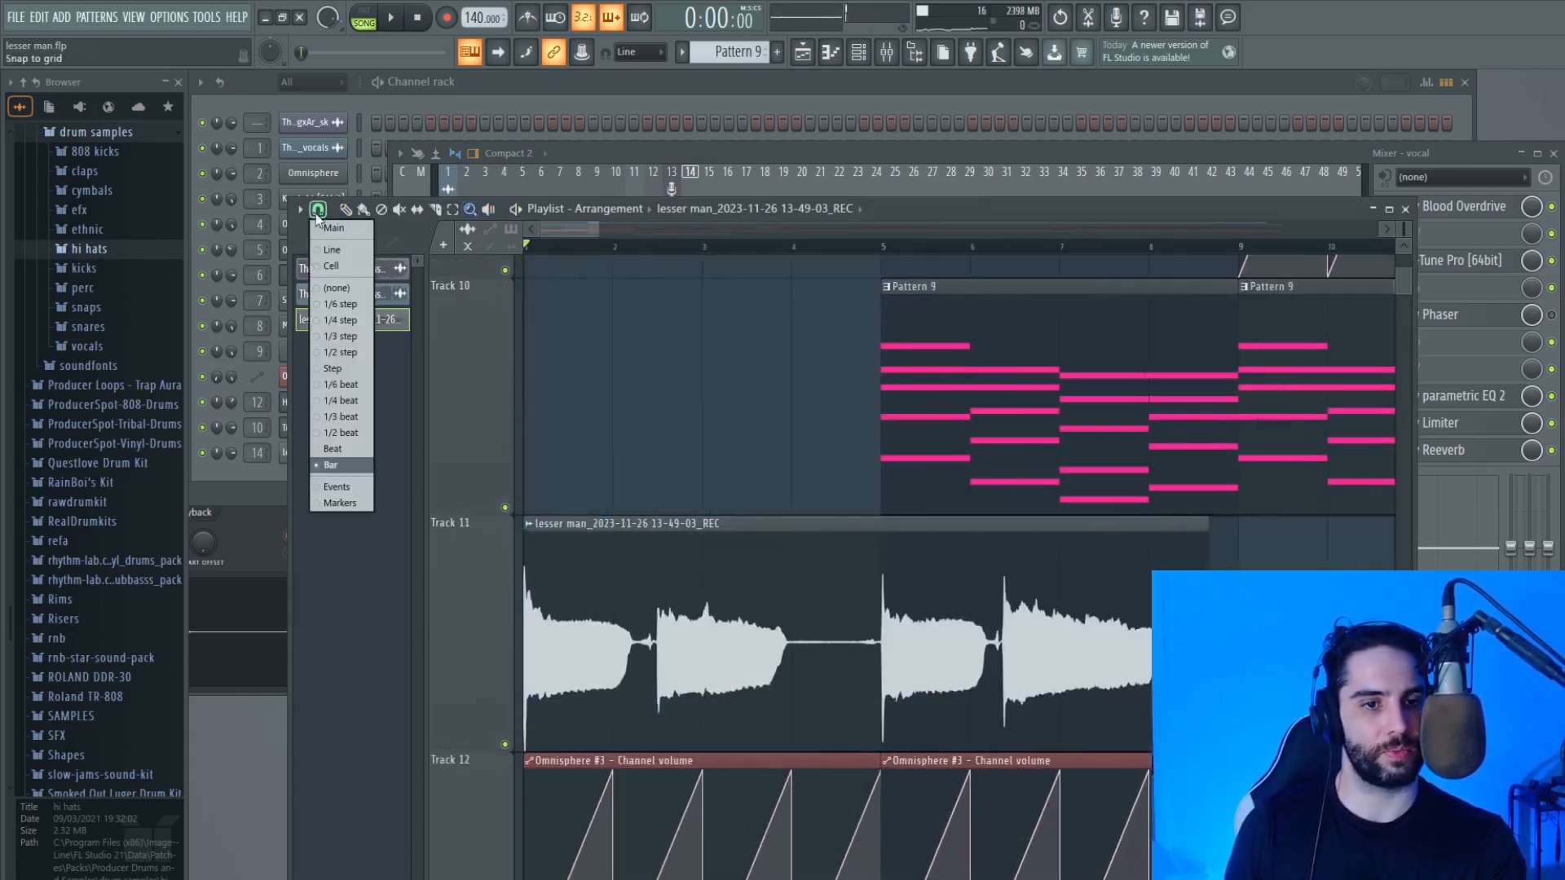
pyautogui.click(340, 288)
pyautogui.click(346, 210)
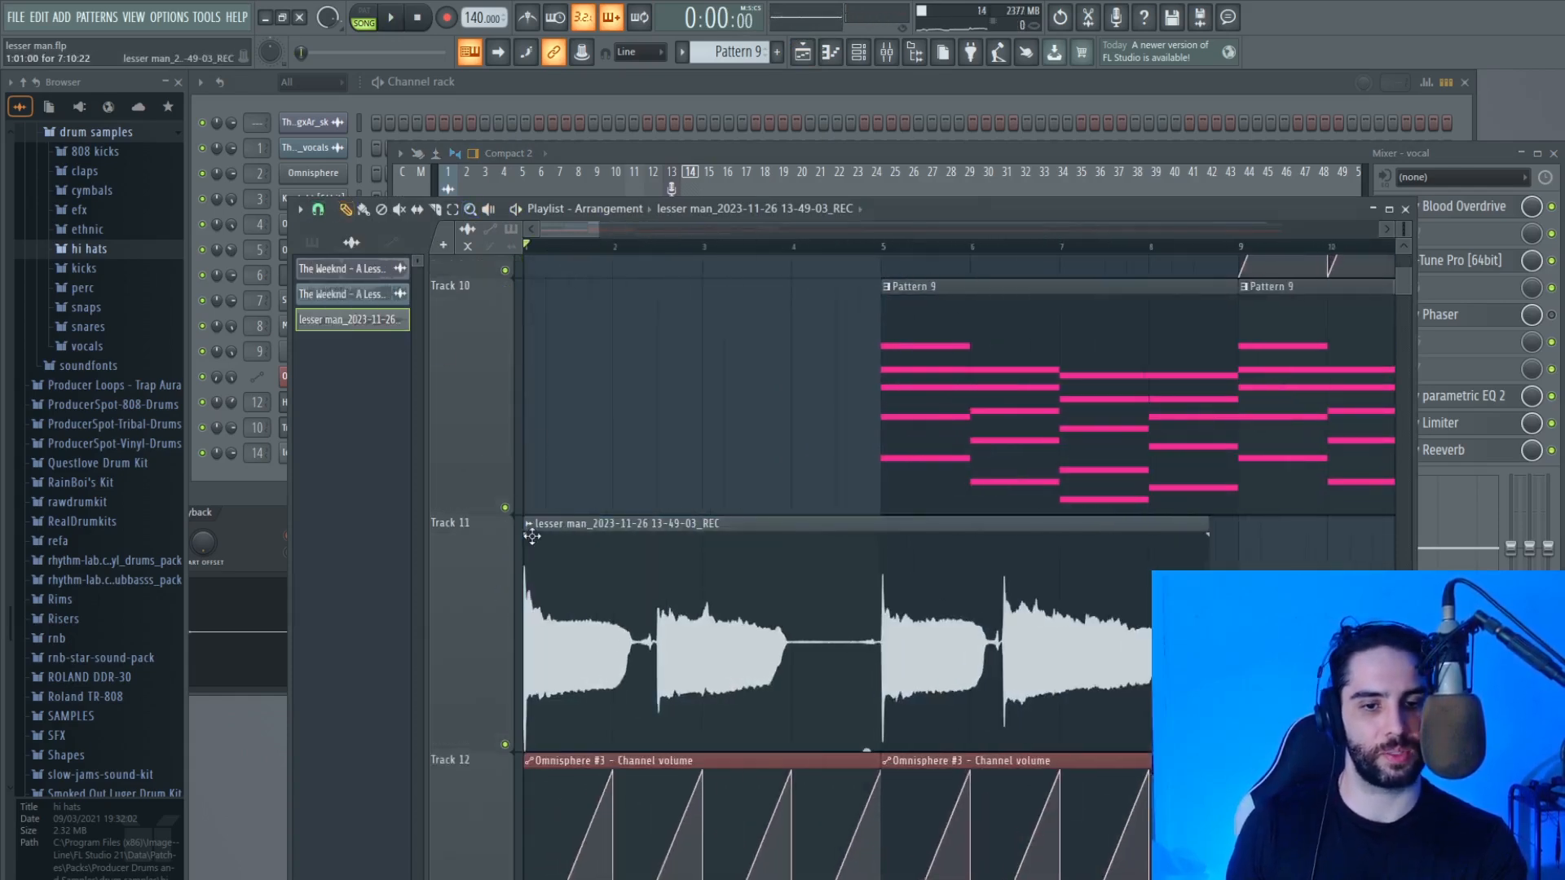
pyautogui.moveTo(532, 536); pyautogui.dragTo(570, 534)
pyautogui.press('space')
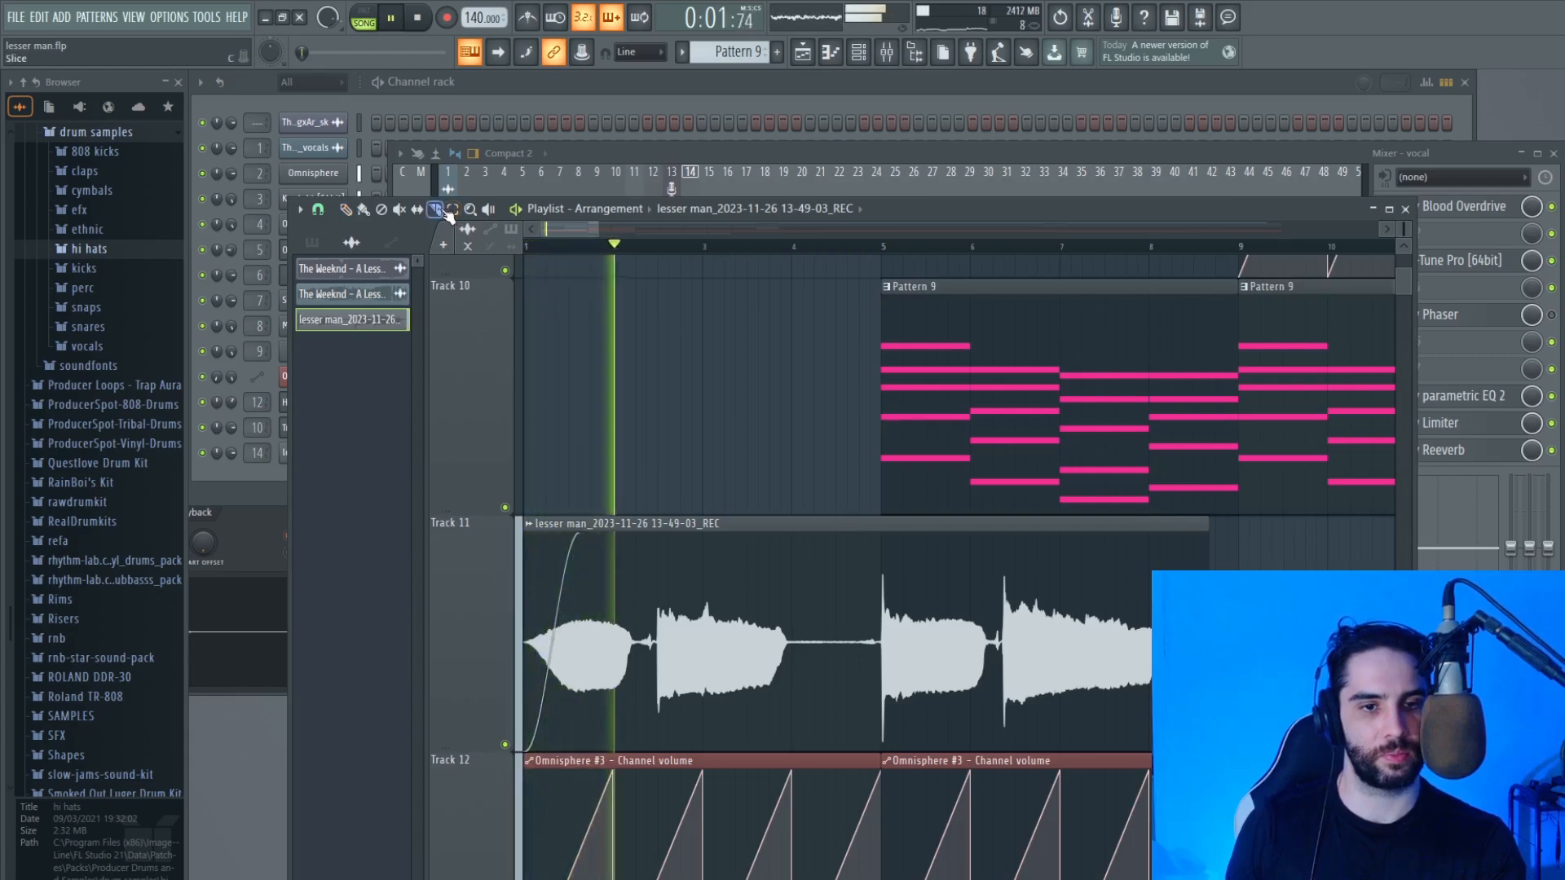
# Step: Slice the recorded clip around its second note, remove the gap between the first two notes, and replay from just after bar 2
pyautogui.moveTo(657, 744); pyautogui.dragTo(656, 562)
pyautogui.press('space')
pyautogui.moveTo(703, 720)
pyautogui.mouseDown()
pyautogui.moveTo(706, 552)
pyautogui.moveTo(629, 526)
pyautogui.mouseUp()
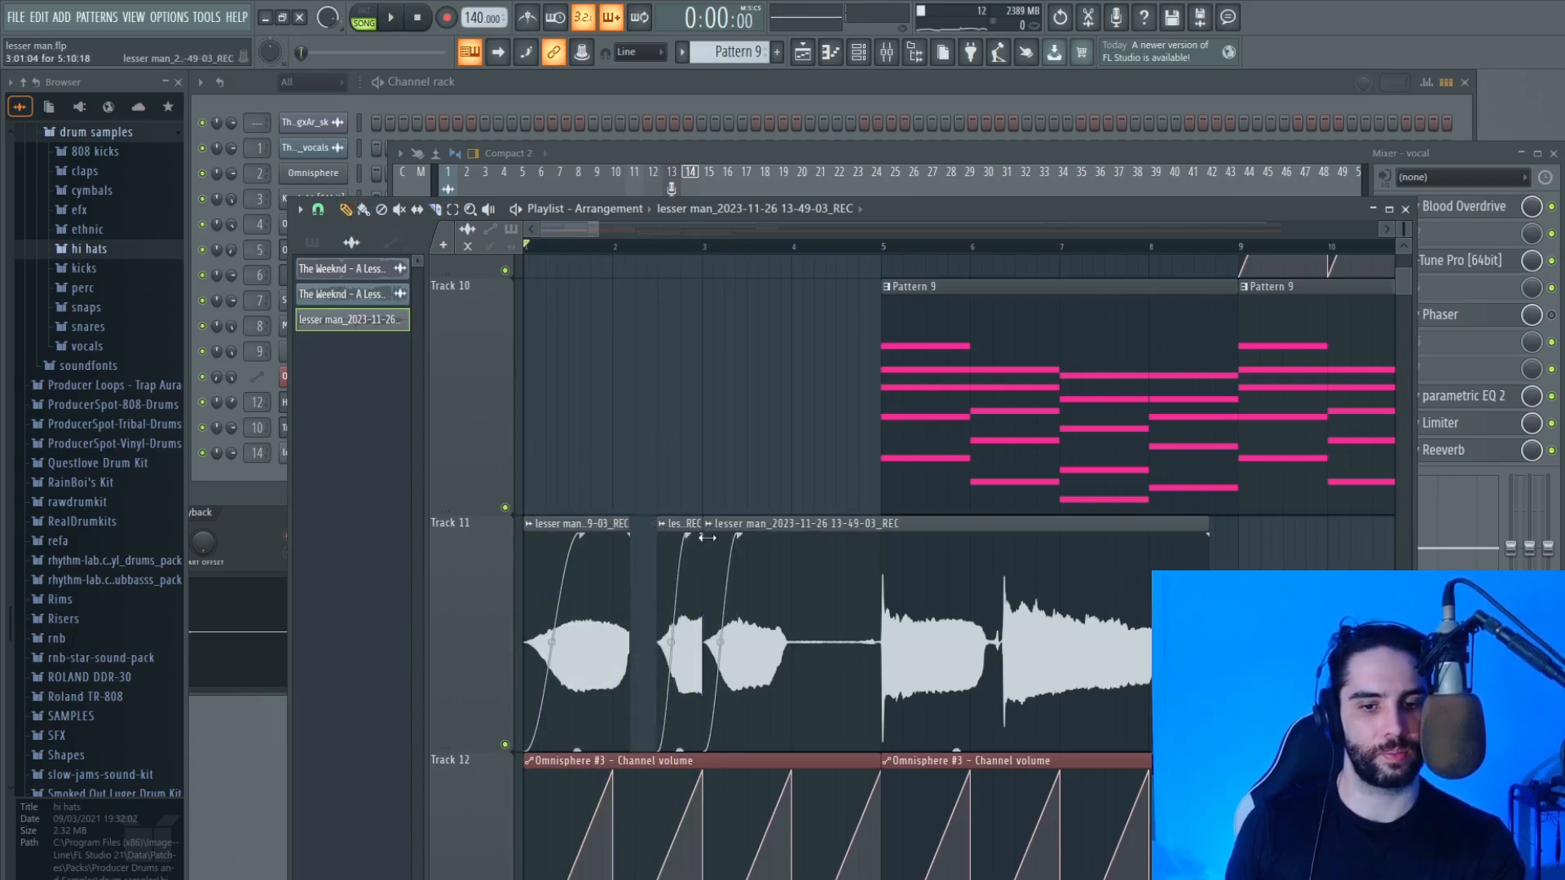
pyautogui.click(662, 248)
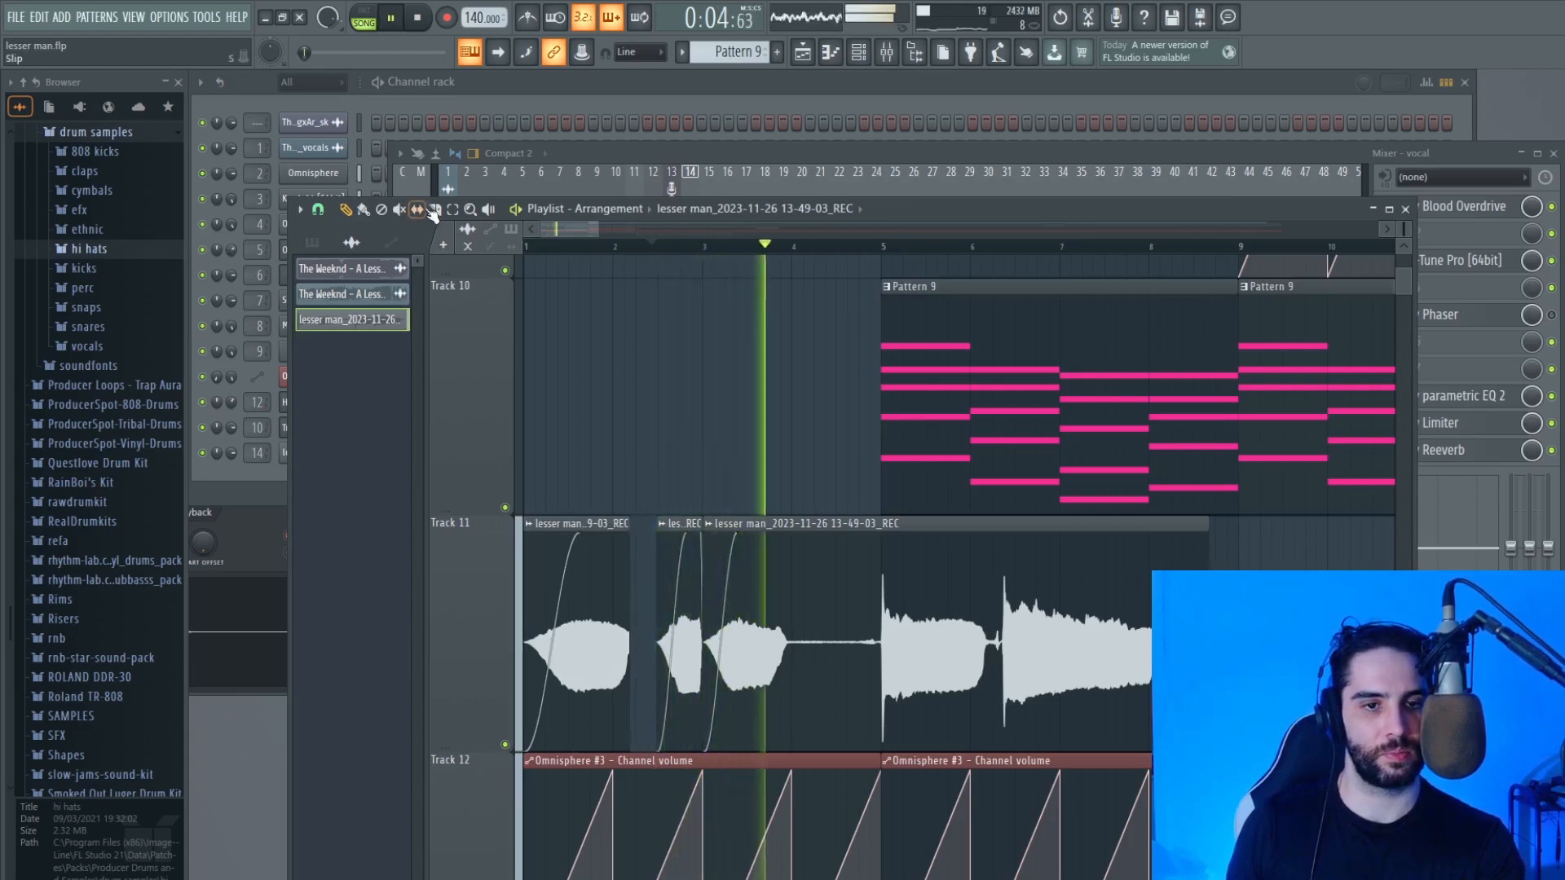
# Step: Slice the recorded clip on Track 11 at bar 5 and at the following note, and trim the preceding piece to end at bar 4
pyautogui.click(880, 577)
pyautogui.click(1004, 555)
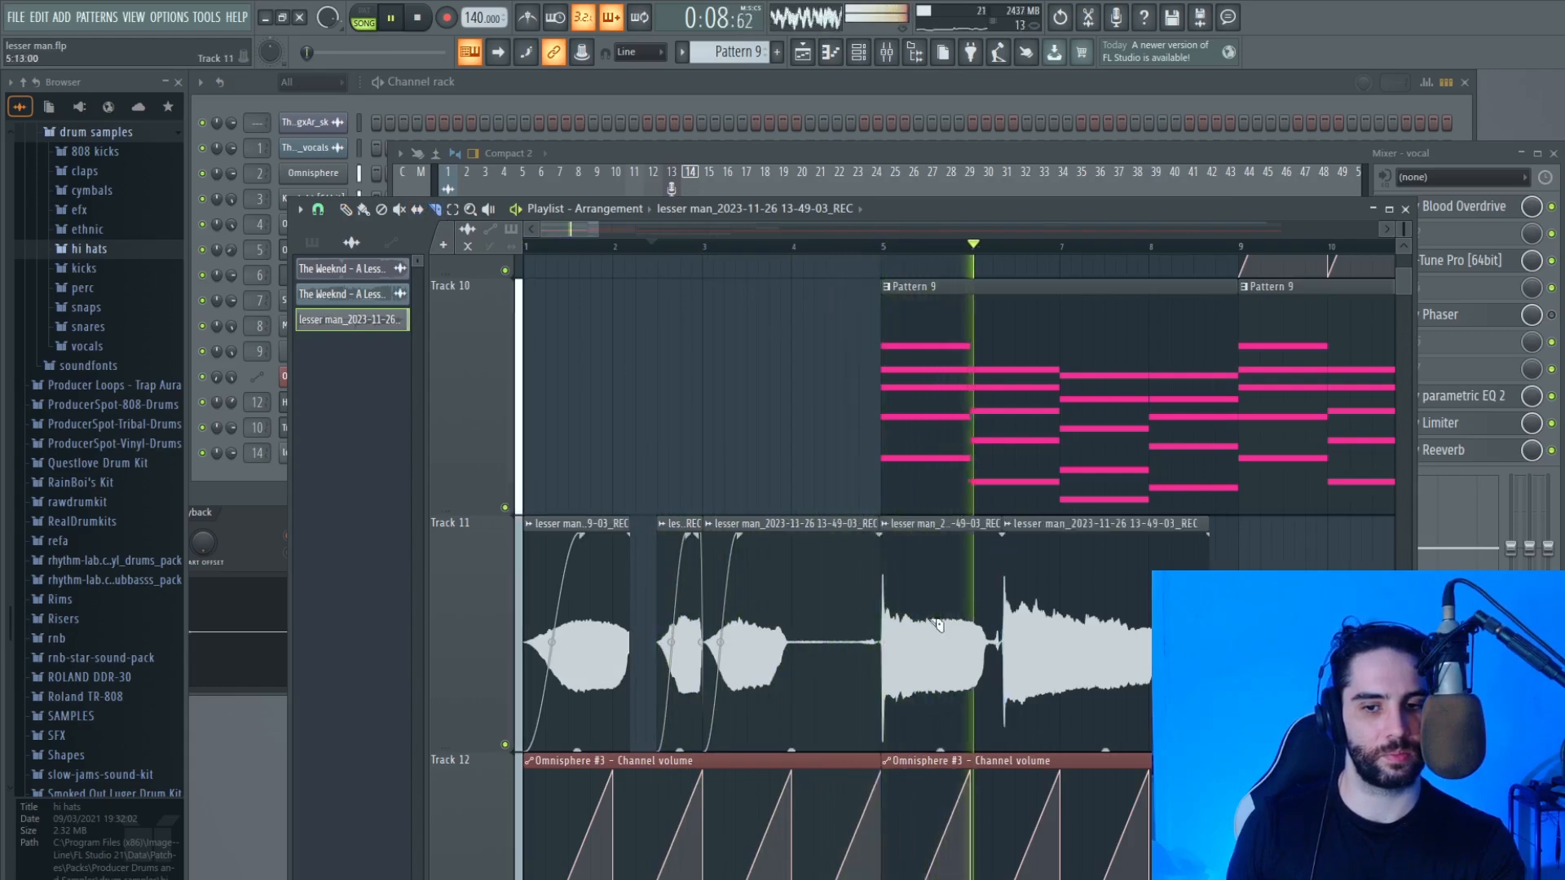
pyautogui.moveTo(878, 525); pyautogui.dragTo(789, 535)
pyautogui.hotkey('ctrl', 'z')
pyautogui.press('space')
pyautogui.press('space')
pyautogui.click(879, 247)
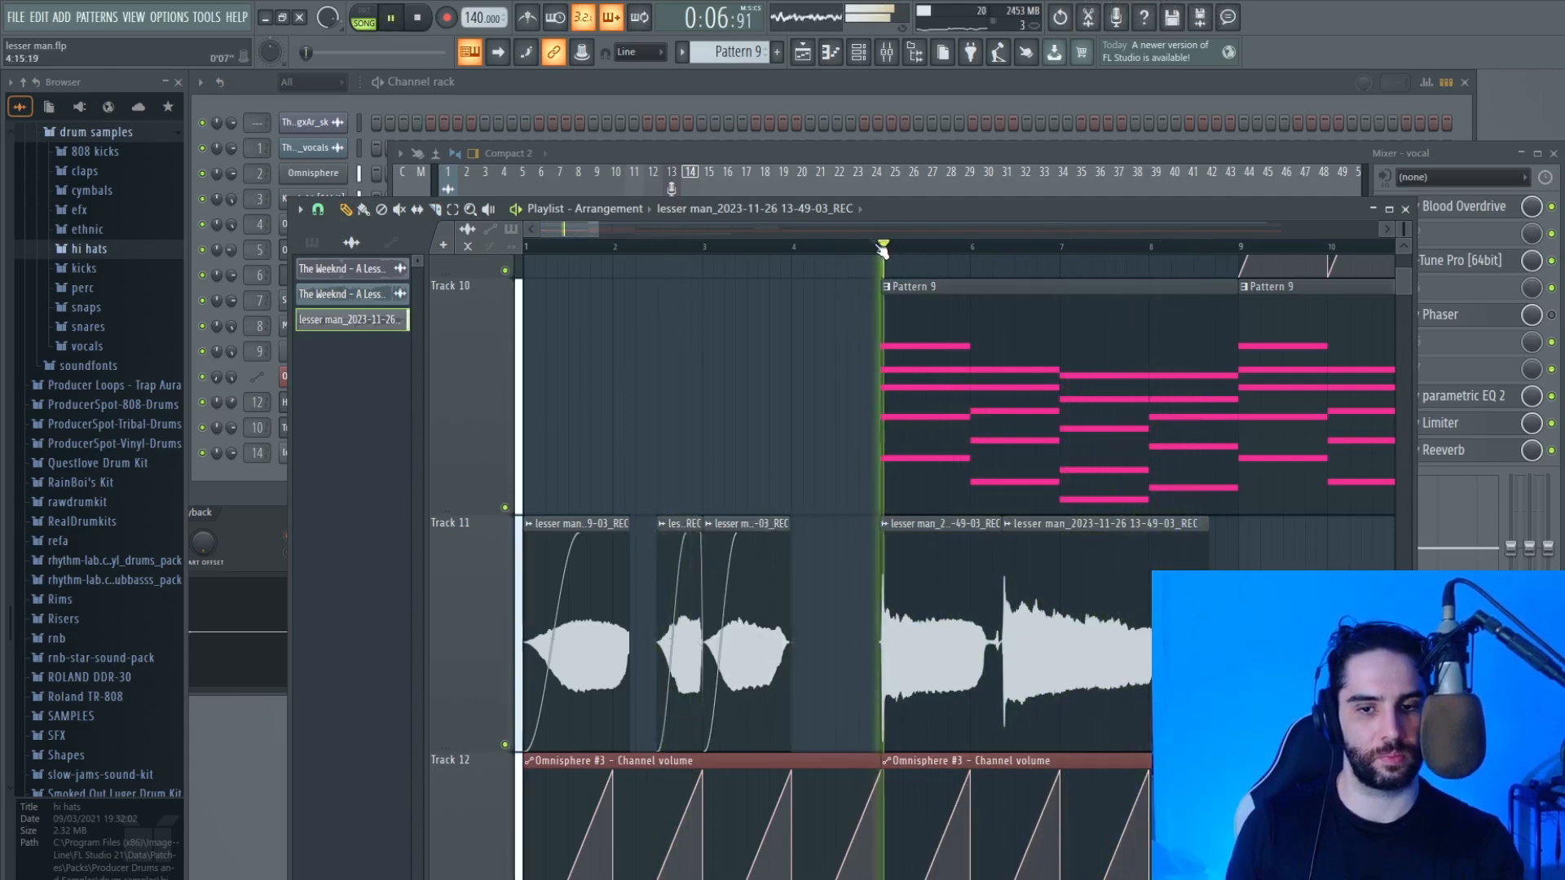
# Step: Split the Track 11 piece starting at bar 5 about halfway, with short fades on both halves, and replay from bar 5
pyautogui.press('space')
pyautogui.click(434, 210)
pyautogui.press('space')
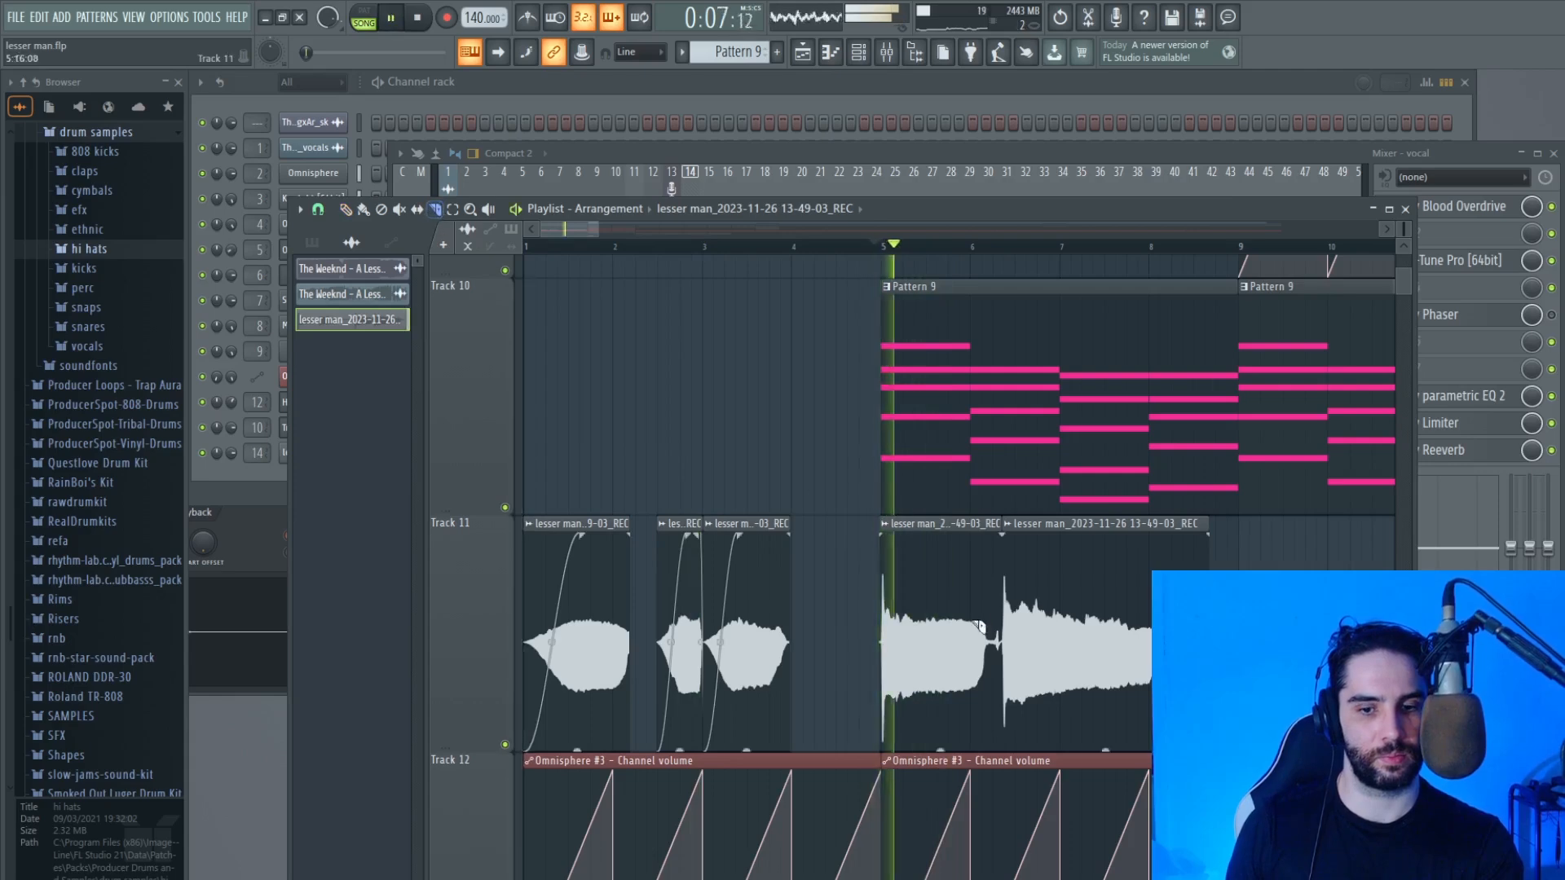
pyautogui.click(937, 534)
pyautogui.press('space')
pyautogui.click(345, 209)
pyautogui.press('space')
pyautogui.press('space')
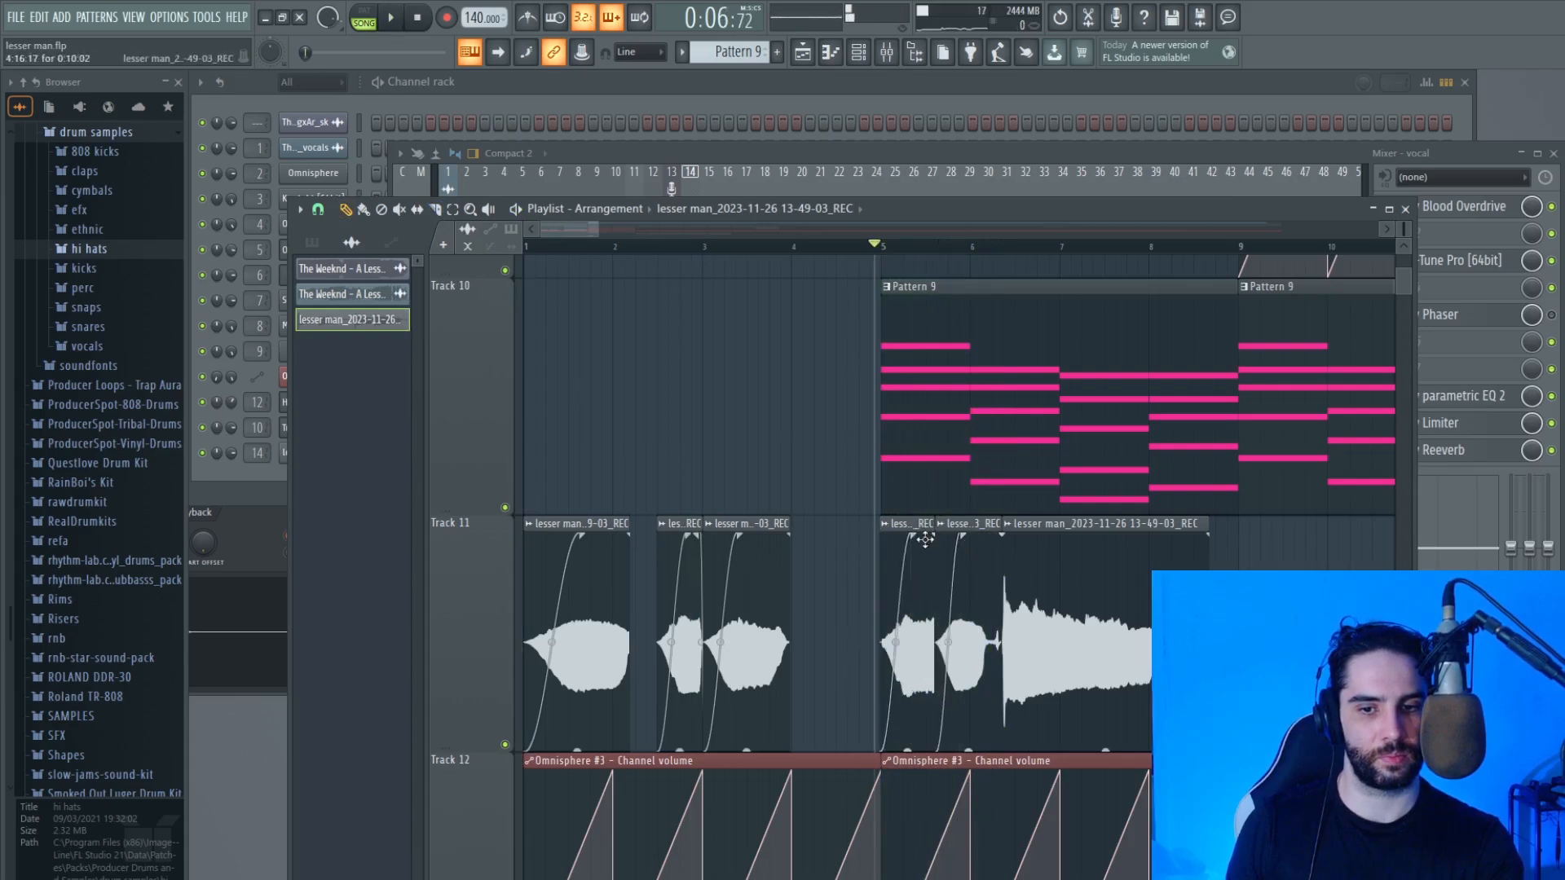
pyautogui.press('space')
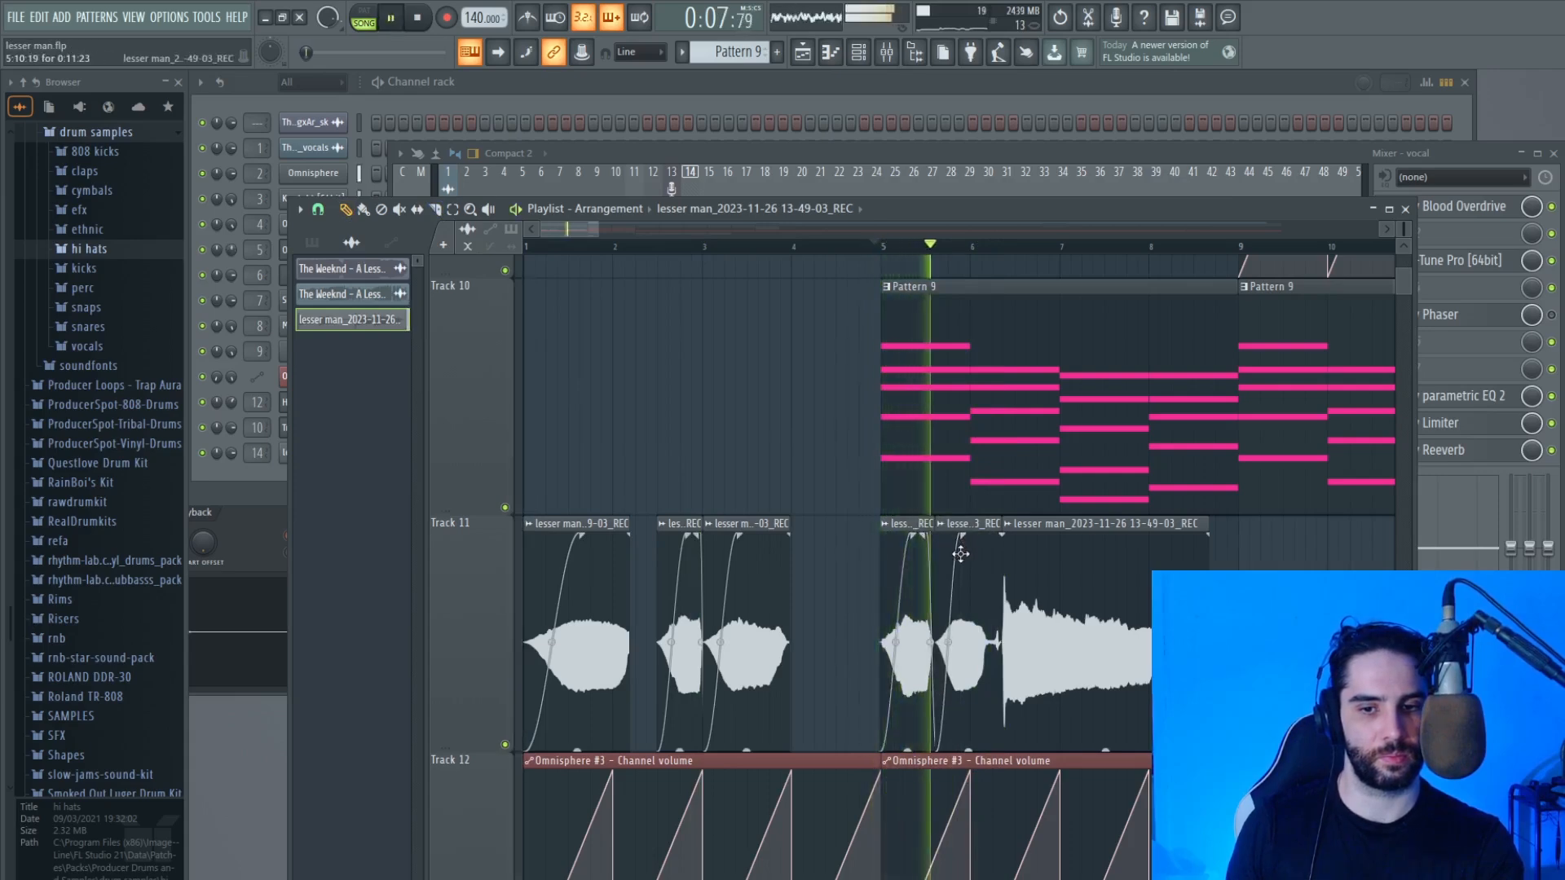
# Step: Trim the end of the Track 11 piece finishing just after bar 6, give the last piece a fade-in, and replay
pyautogui.moveTo(1006, 537)
pyautogui.mouseDown()
pyautogui.moveTo(1036, 538)
pyautogui.moveTo(984, 527)
pyautogui.mouseUp()
pyautogui.press('space')
pyautogui.press('space')
# Step: Slice the last recorded piece at bar 7, add a short fade-in to the new piece, and replay from bar 5
pyautogui.click(437, 210)
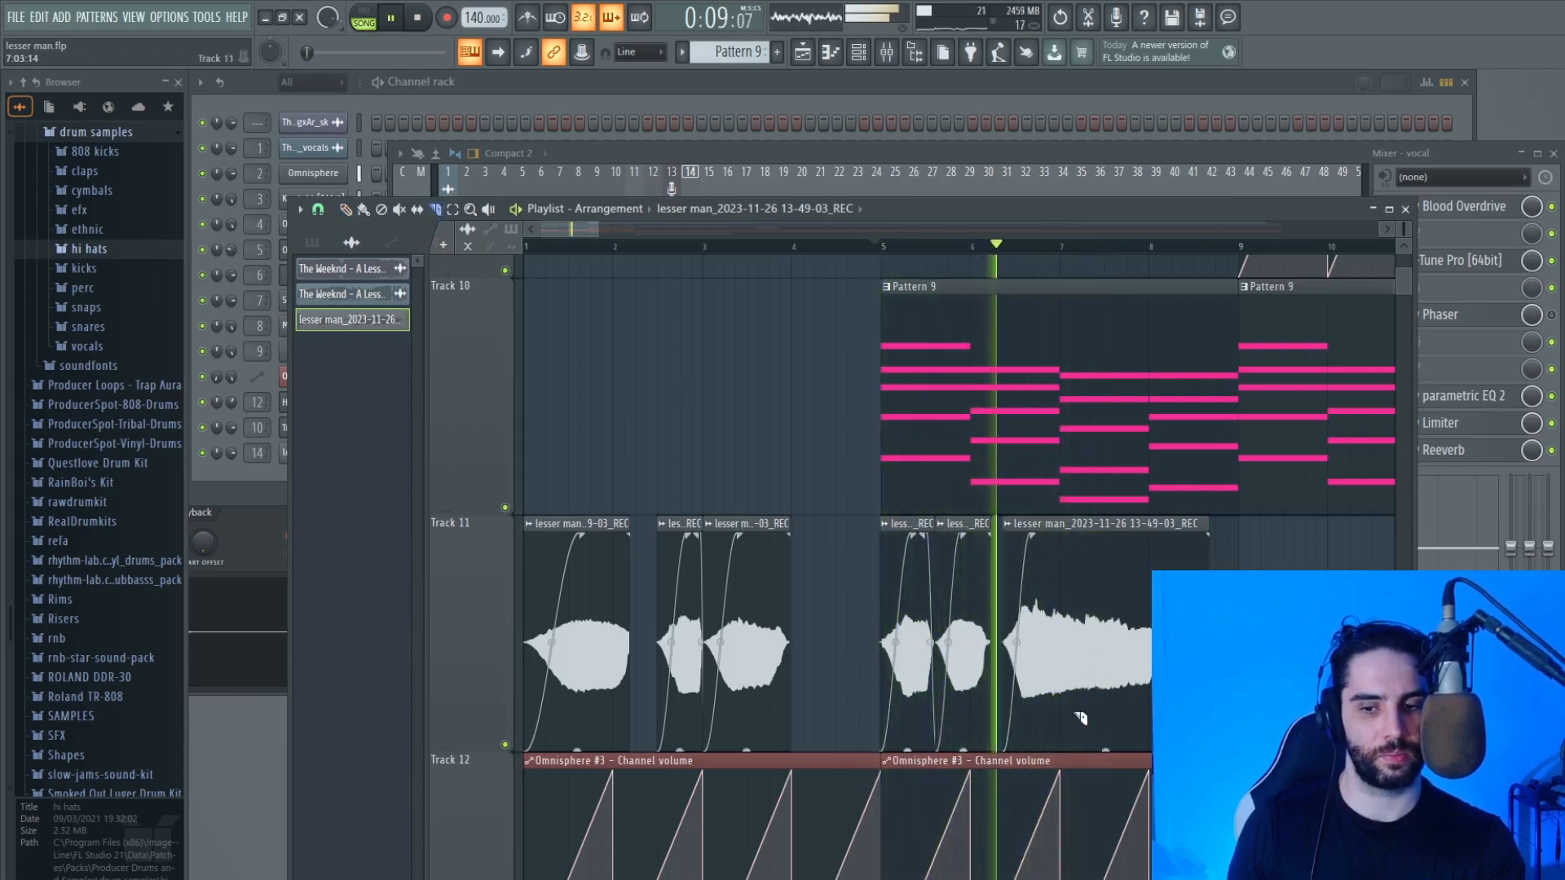
pyautogui.moveTo(1061, 743); pyautogui.dragTo(1062, 534)
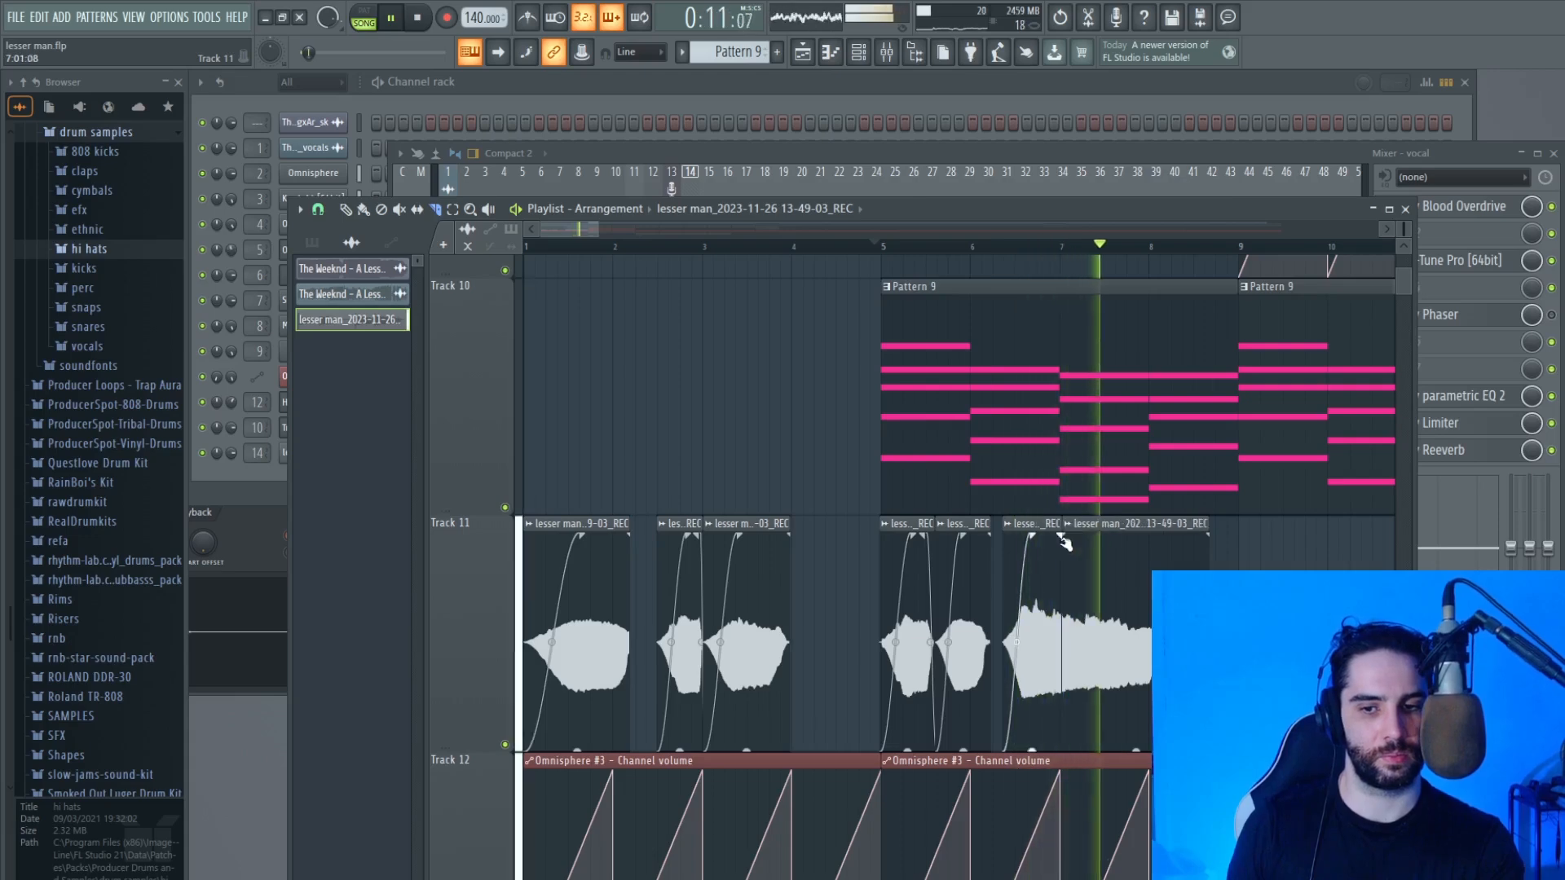
pyautogui.press('space')
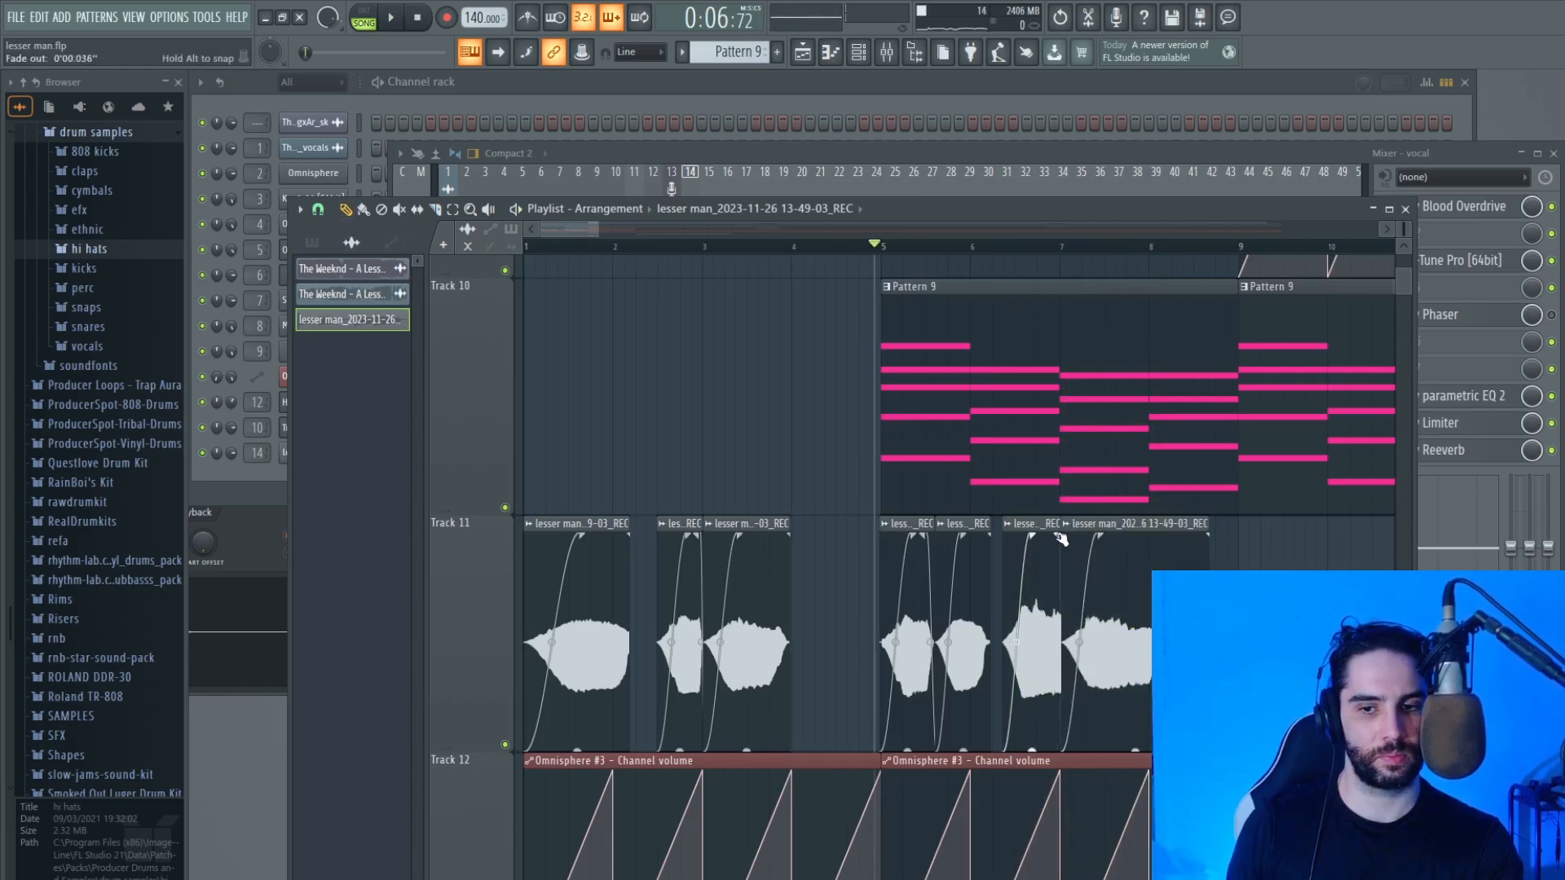
pyautogui.press('space')
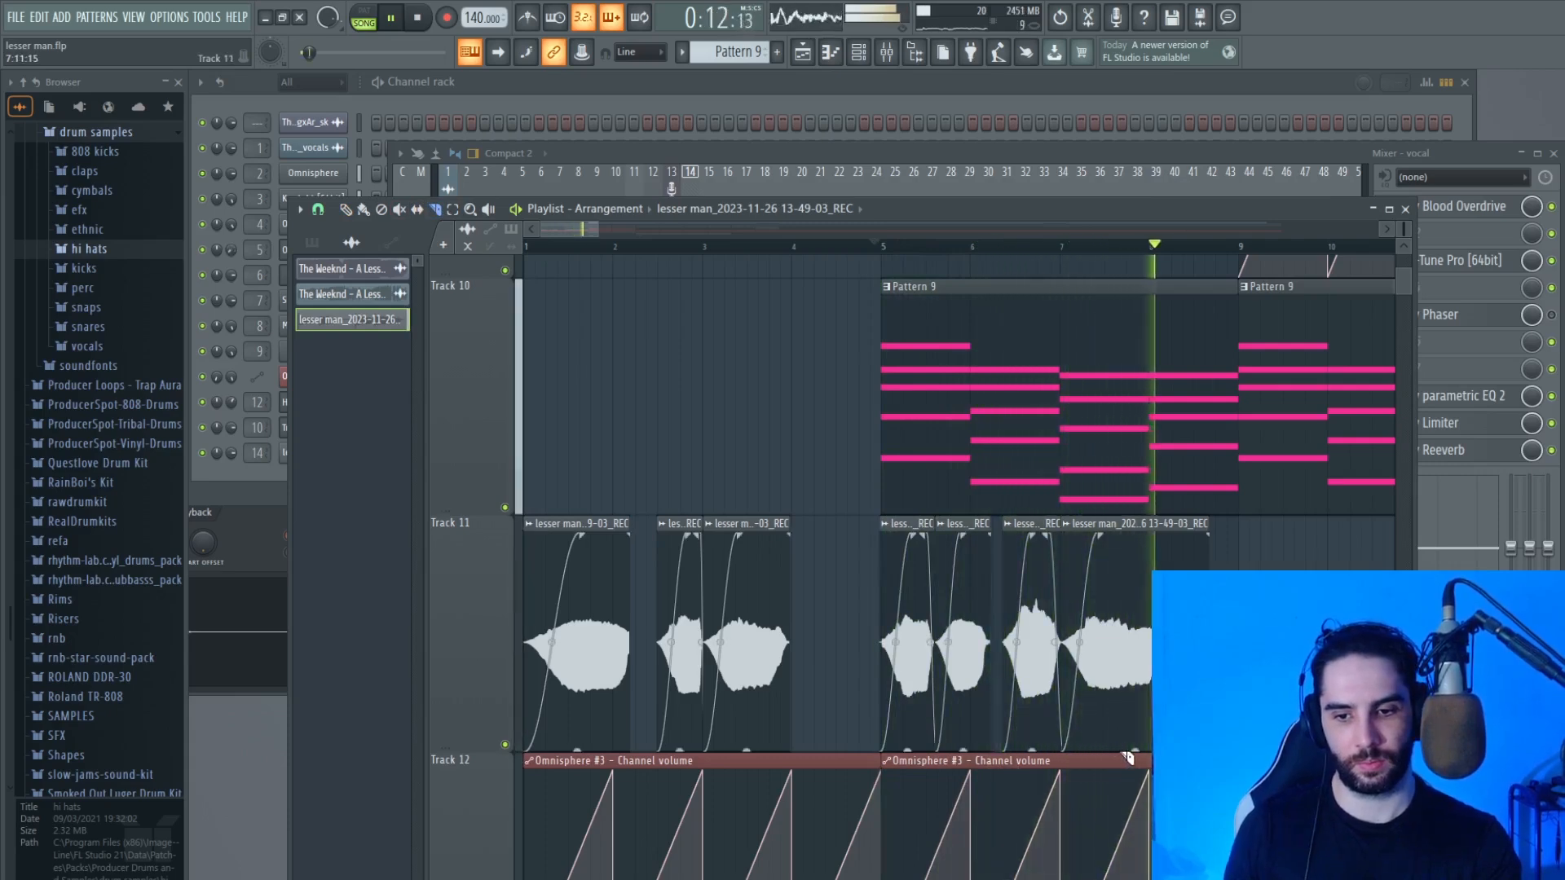
# Step: Split the piece starting at bar 7 once more between bars 7 and 8, and trim the final piece to end shortly after bar 8
pyautogui.click(1118, 519)
pyautogui.press('space')
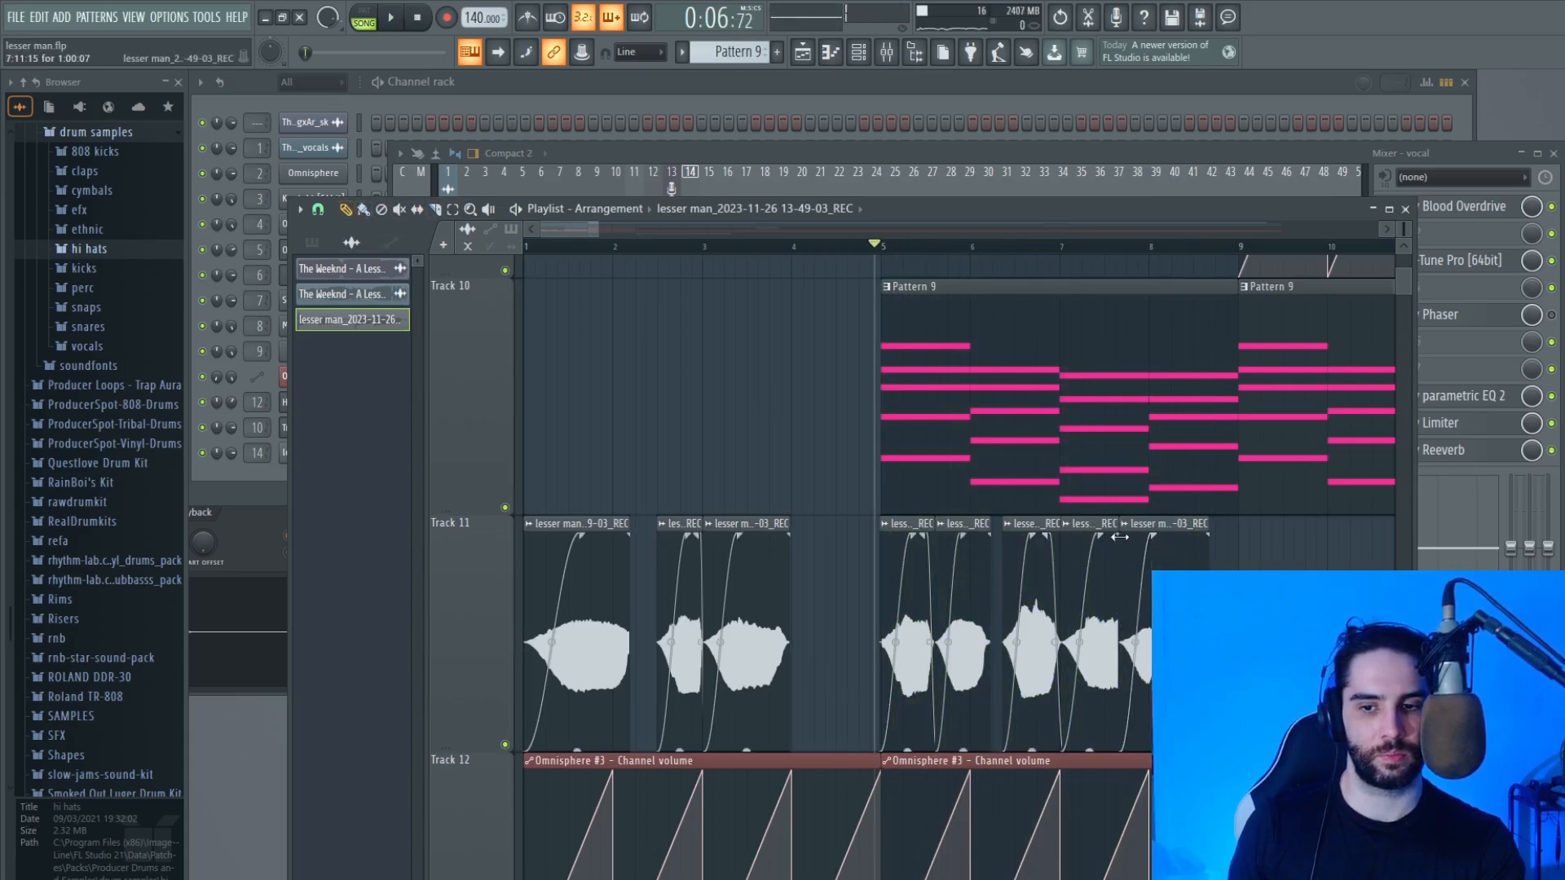
pyautogui.press('space')
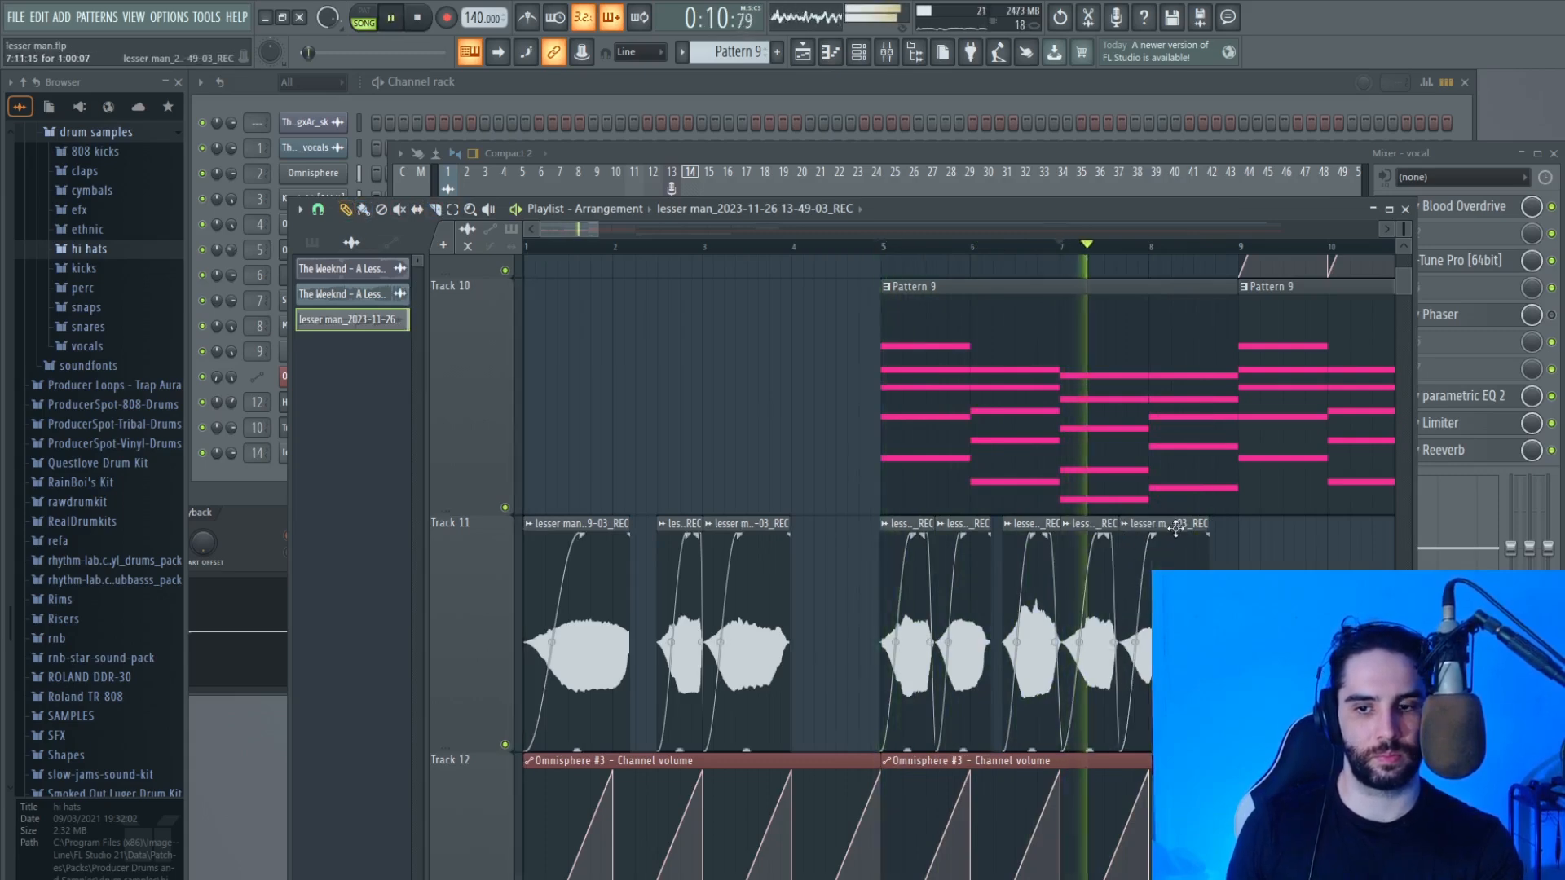
pyautogui.moveTo(1209, 528); pyautogui.dragTo(1168, 528)
pyautogui.press('space')
pyautogui.press('space')
# Step: Set the recorded audio clip's time-stretching pitch shift to +1200 cents and play the arrangement
pyautogui.click(1370, 135)
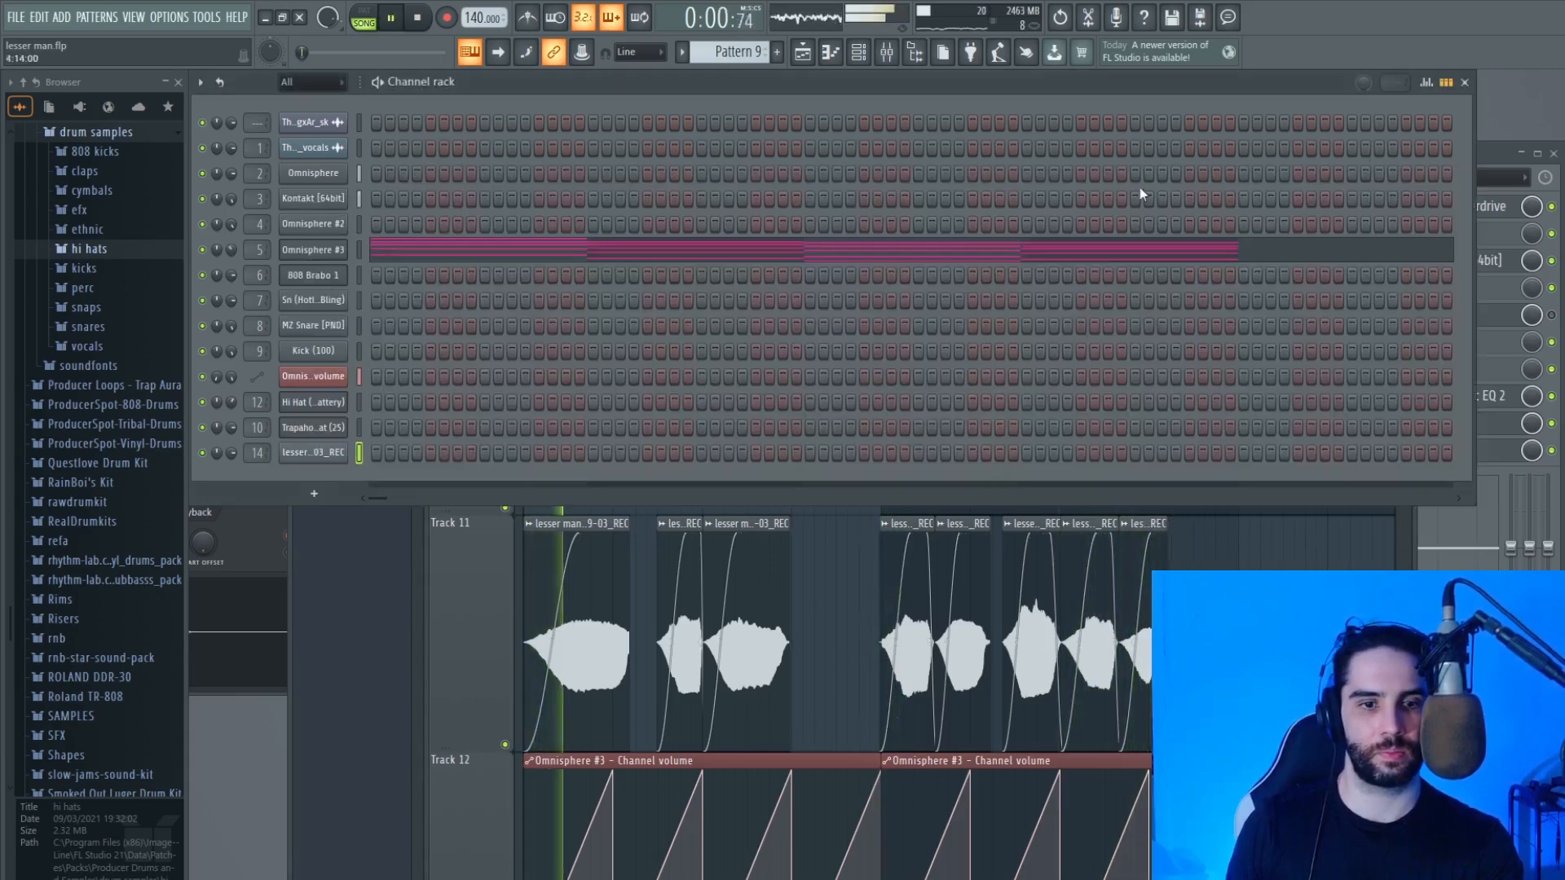
pyautogui.click(310, 453)
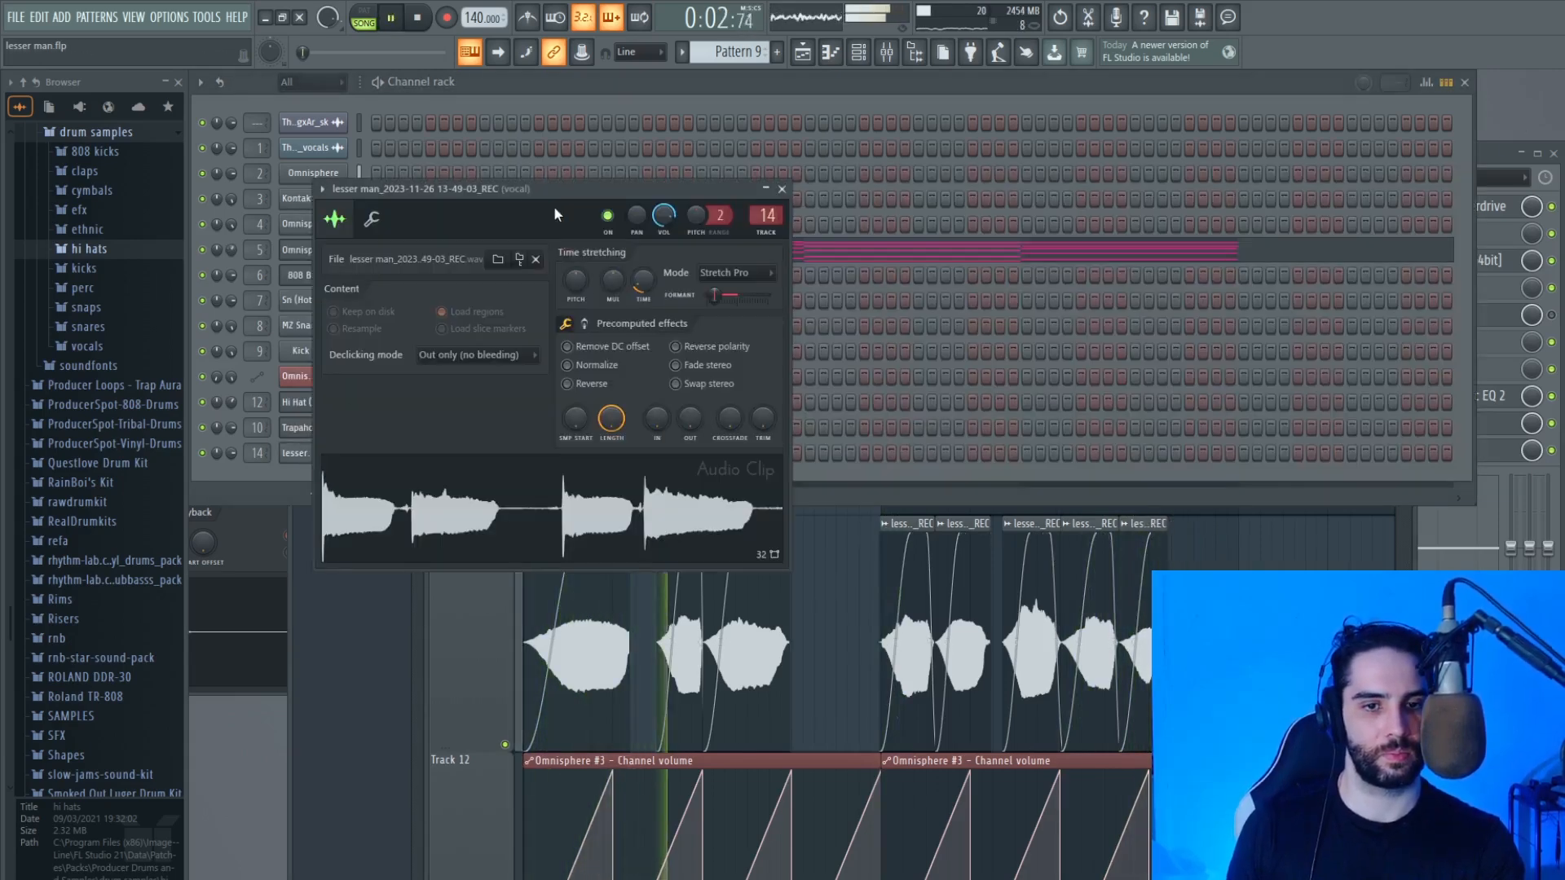
pyautogui.press('space')
pyautogui.moveTo(575, 286); pyautogui.dragTo(575, 260)
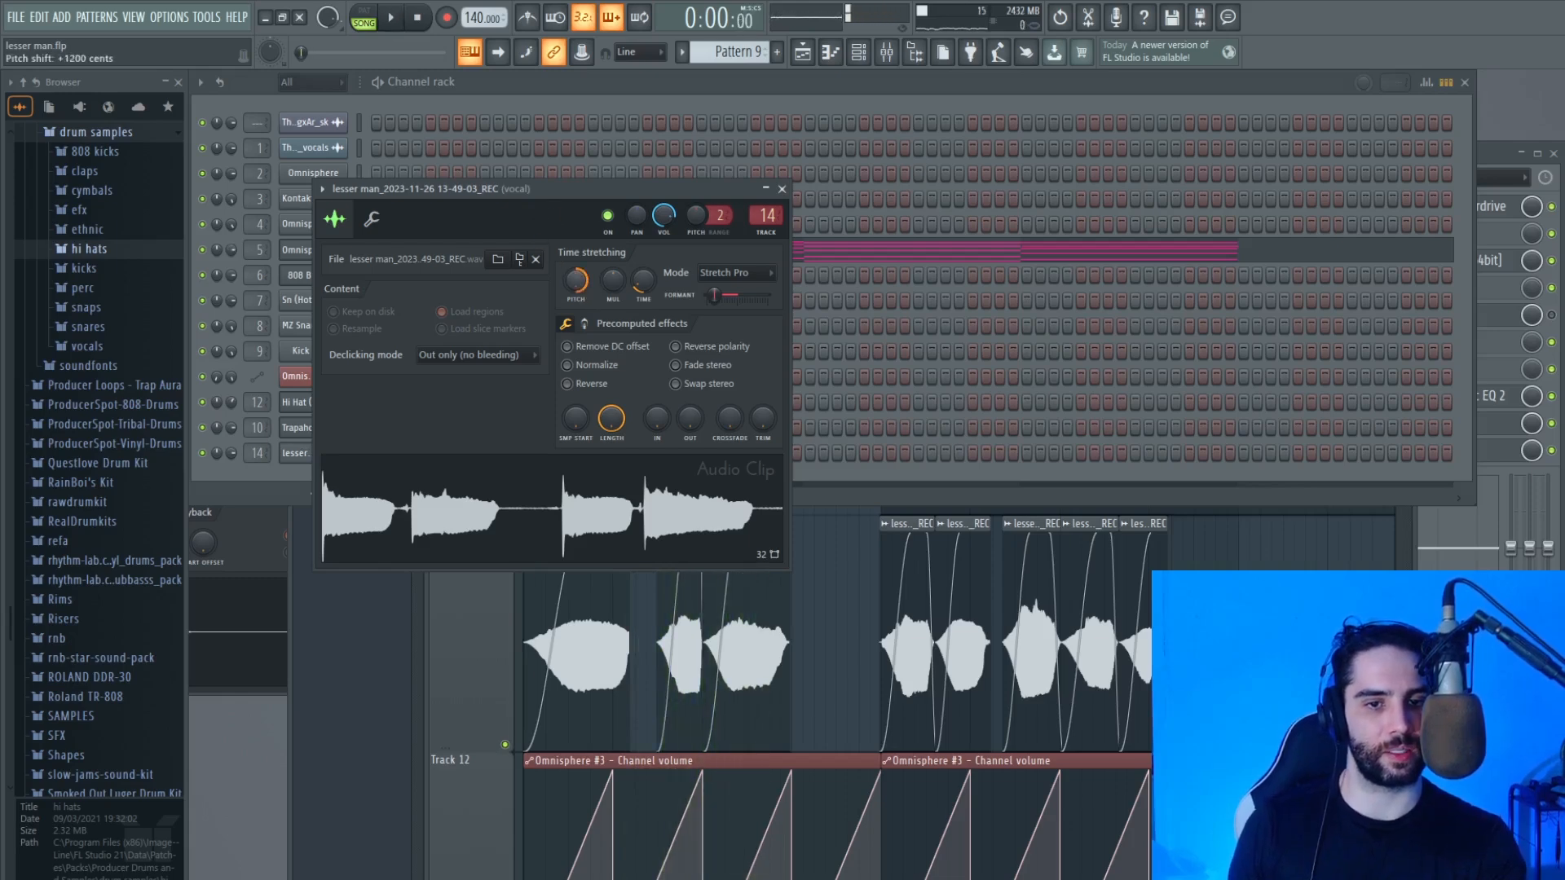
pyautogui.press('space')
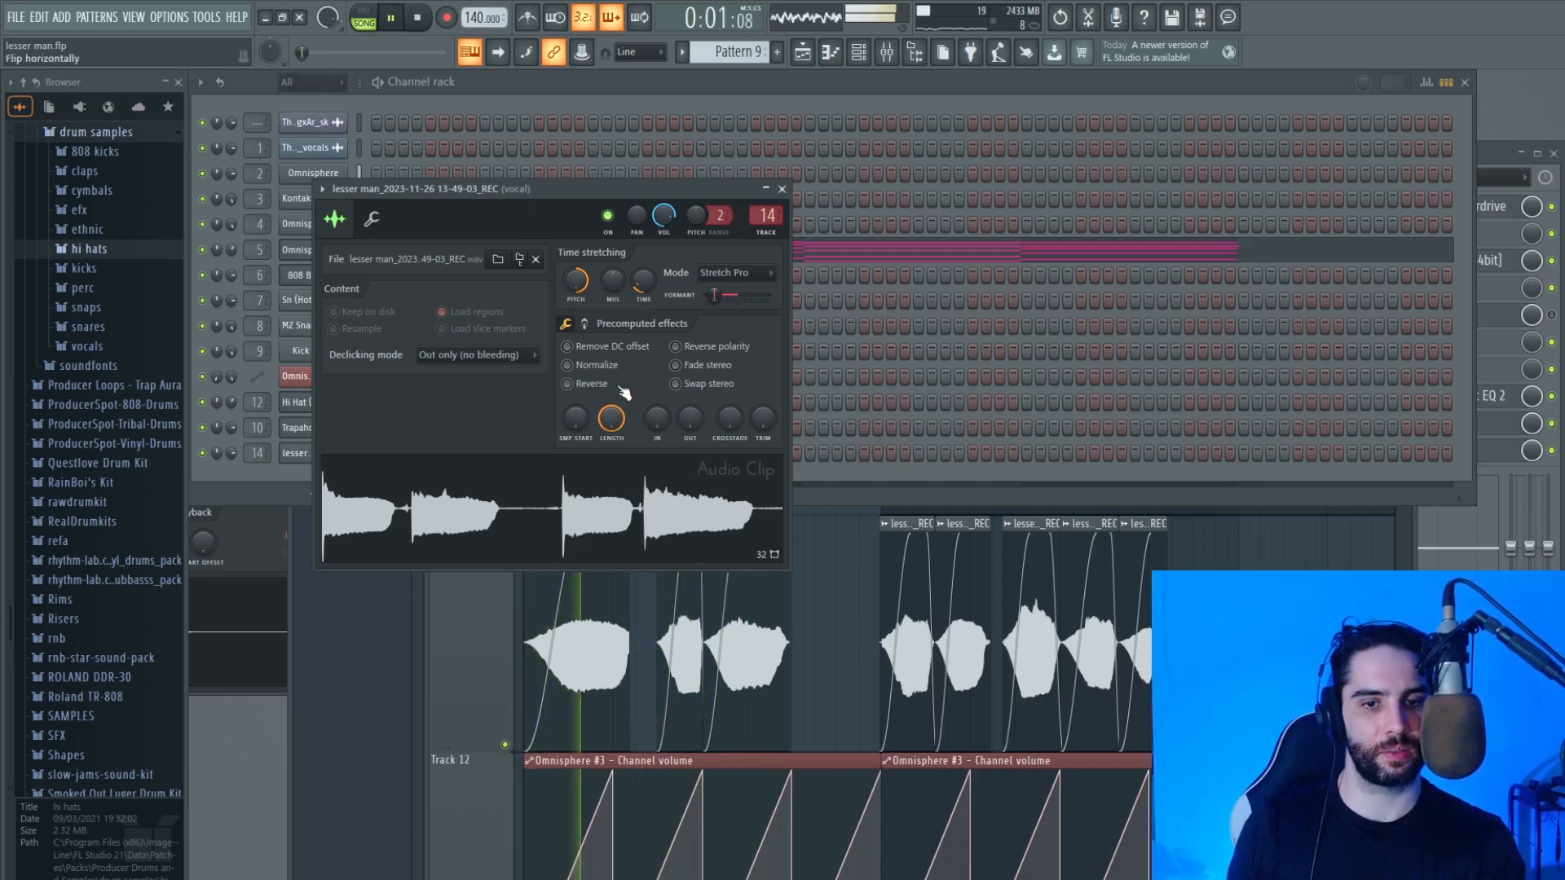
# Step: In the vocal track's parametric EQ 2, lower the low-pass cutoff slightly and set the band 1 high-pass to about 424 Hz
pyautogui.press('F9')
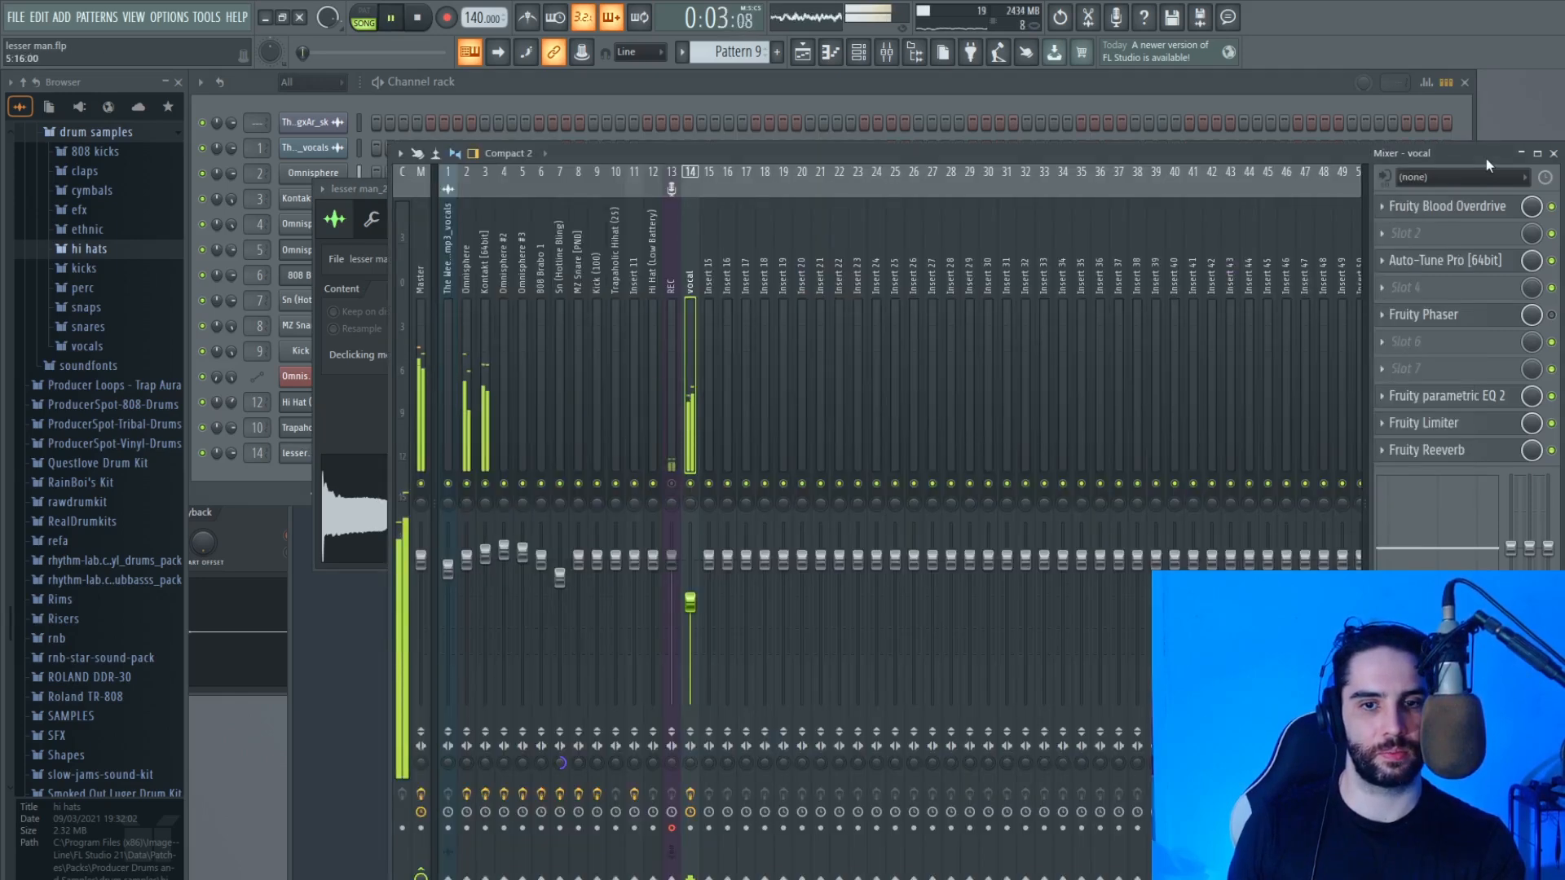
pyautogui.click(1434, 396)
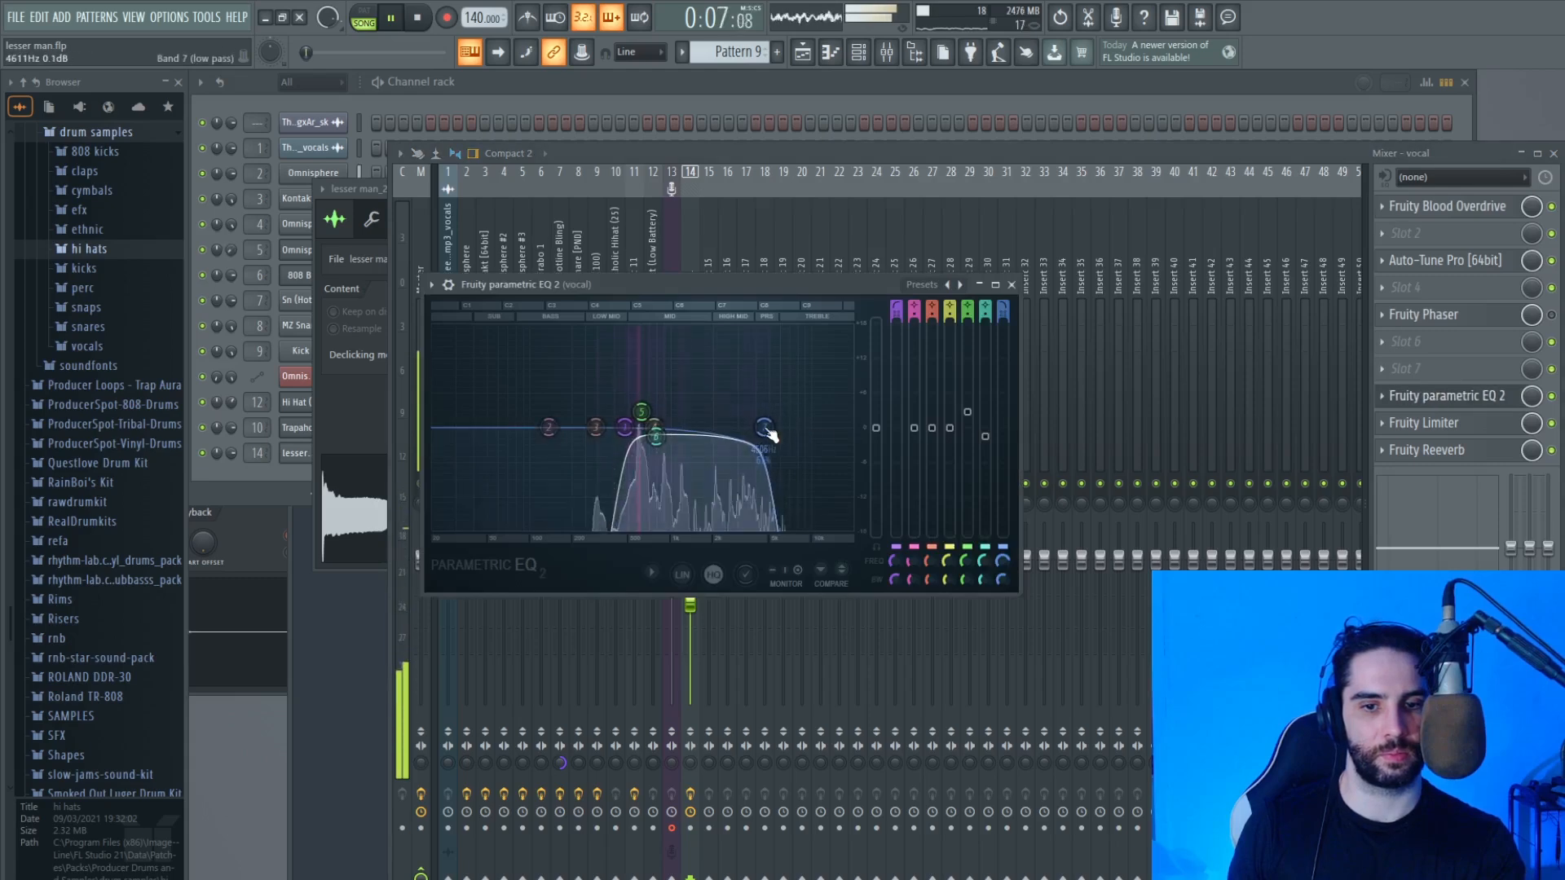
pyautogui.moveTo(770, 434)
pyautogui.mouseDown()
pyautogui.moveTo(811, 436)
pyautogui.moveTo(762, 430)
pyautogui.mouseUp()
pyautogui.moveTo(623, 427); pyautogui.dragTo(656, 436)
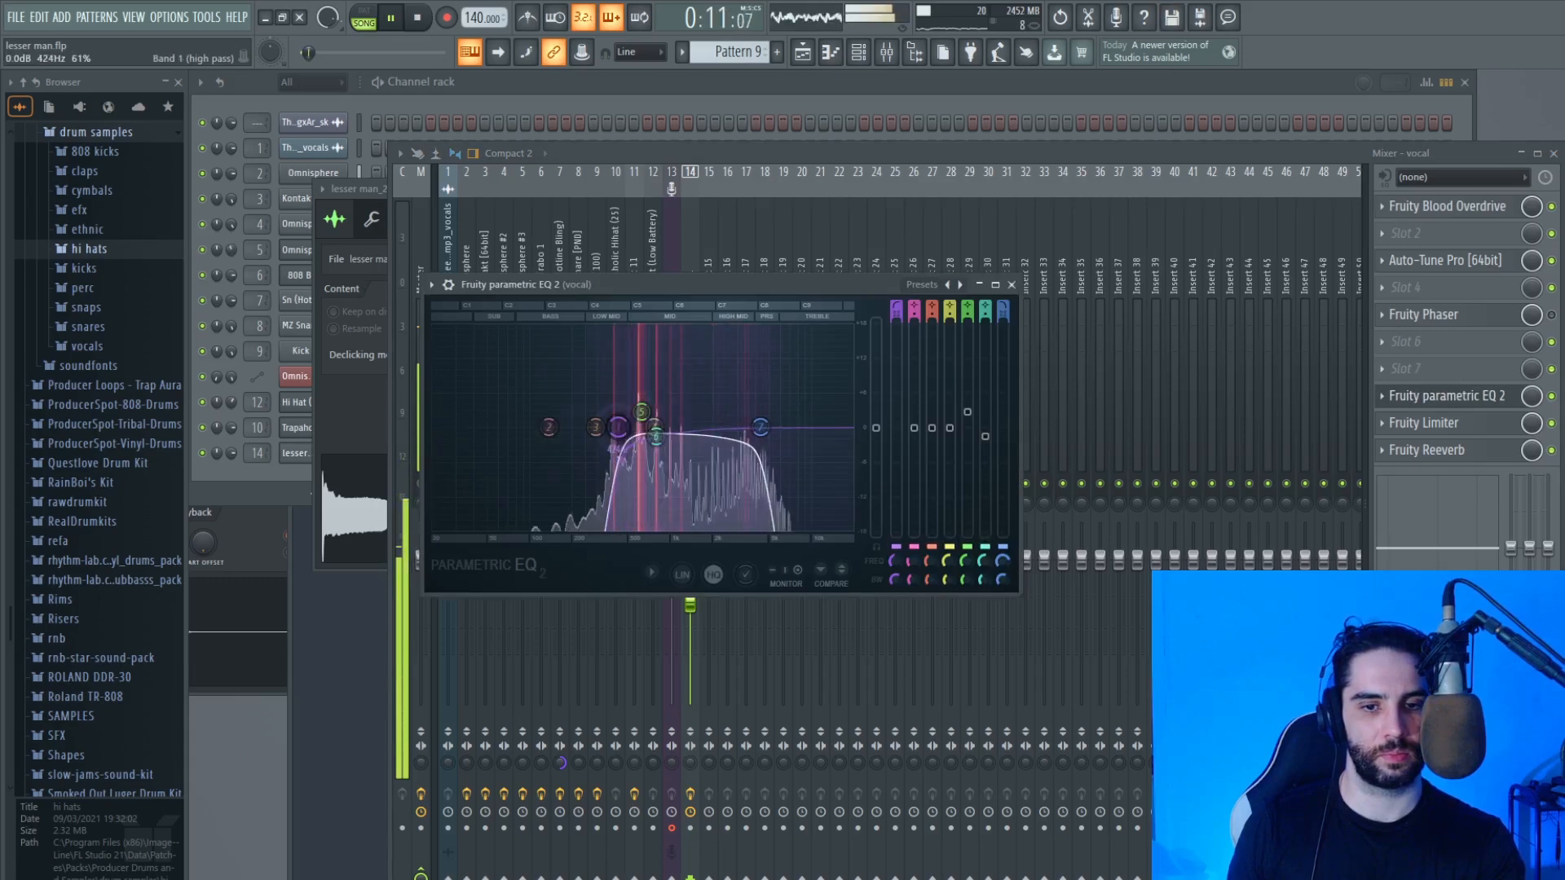
# Step: Reopen the recorded clip's channel settings and stop playback
pyautogui.click(1378, 109)
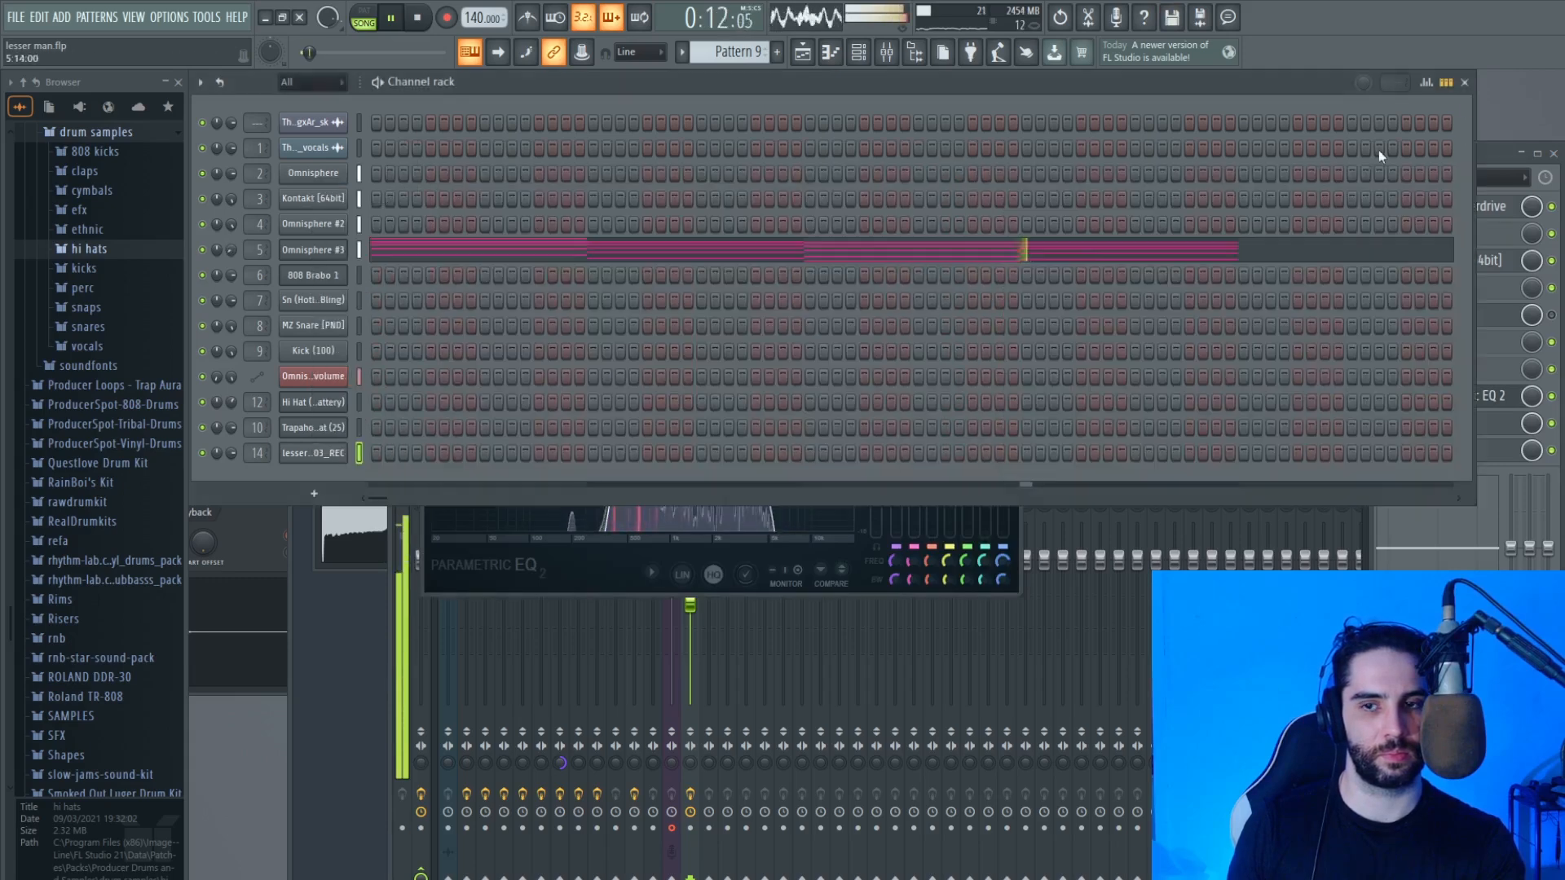
pyautogui.click(313, 454)
pyautogui.press('space')
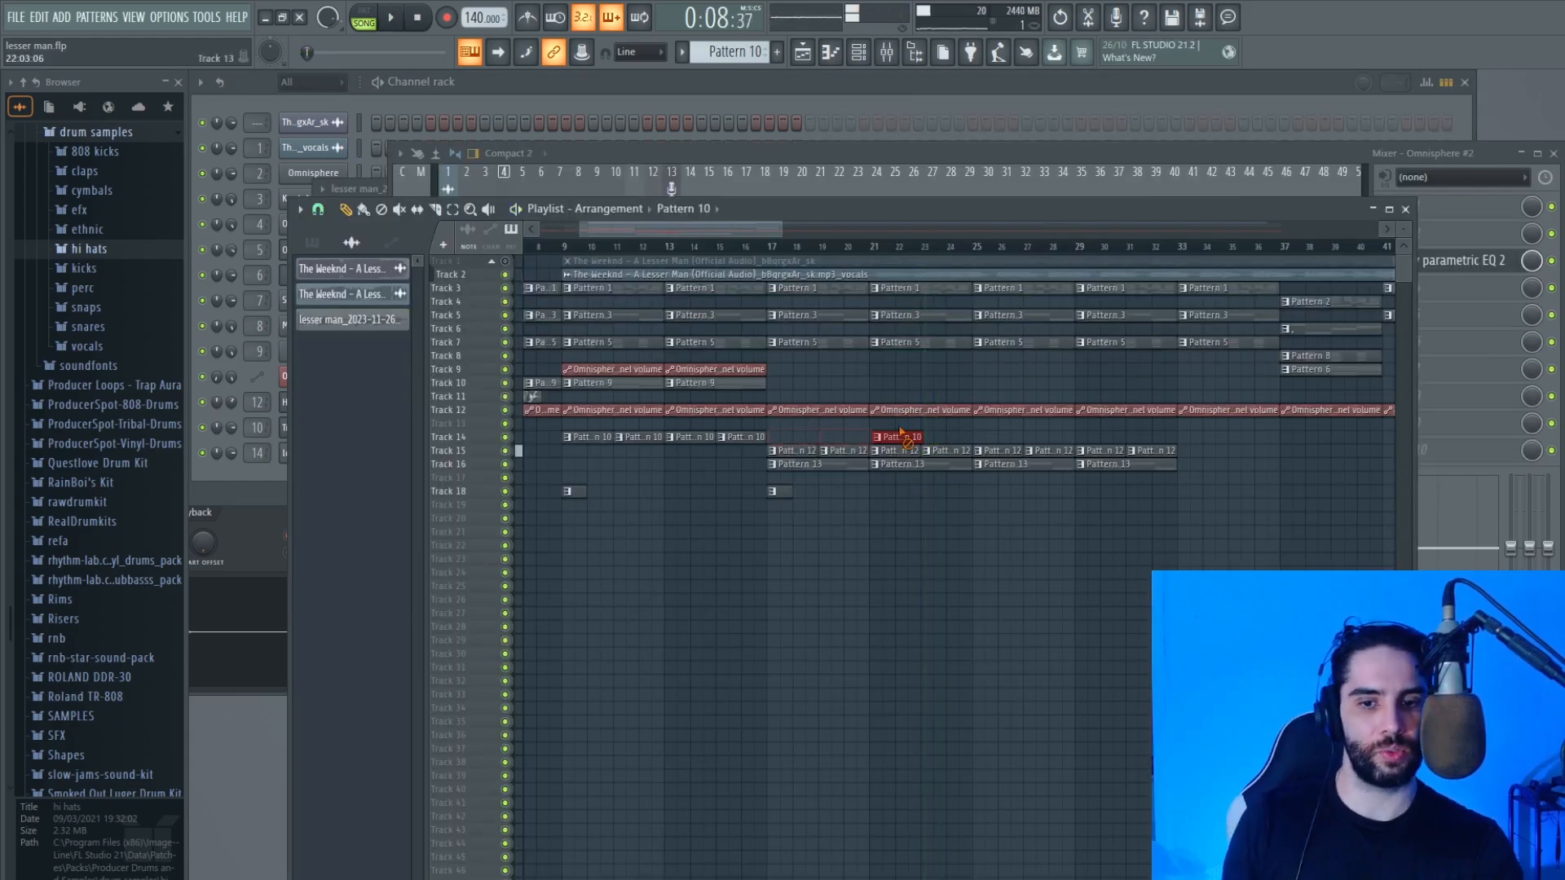
# Step: Examine the full song arrangement across all playlist tracks
pyautogui.moveTo(779, 231)
pyautogui.mouseDown()
pyautogui.moveTo(1325, 230)
pyautogui.moveTo(770, 232)
pyautogui.mouseUp()
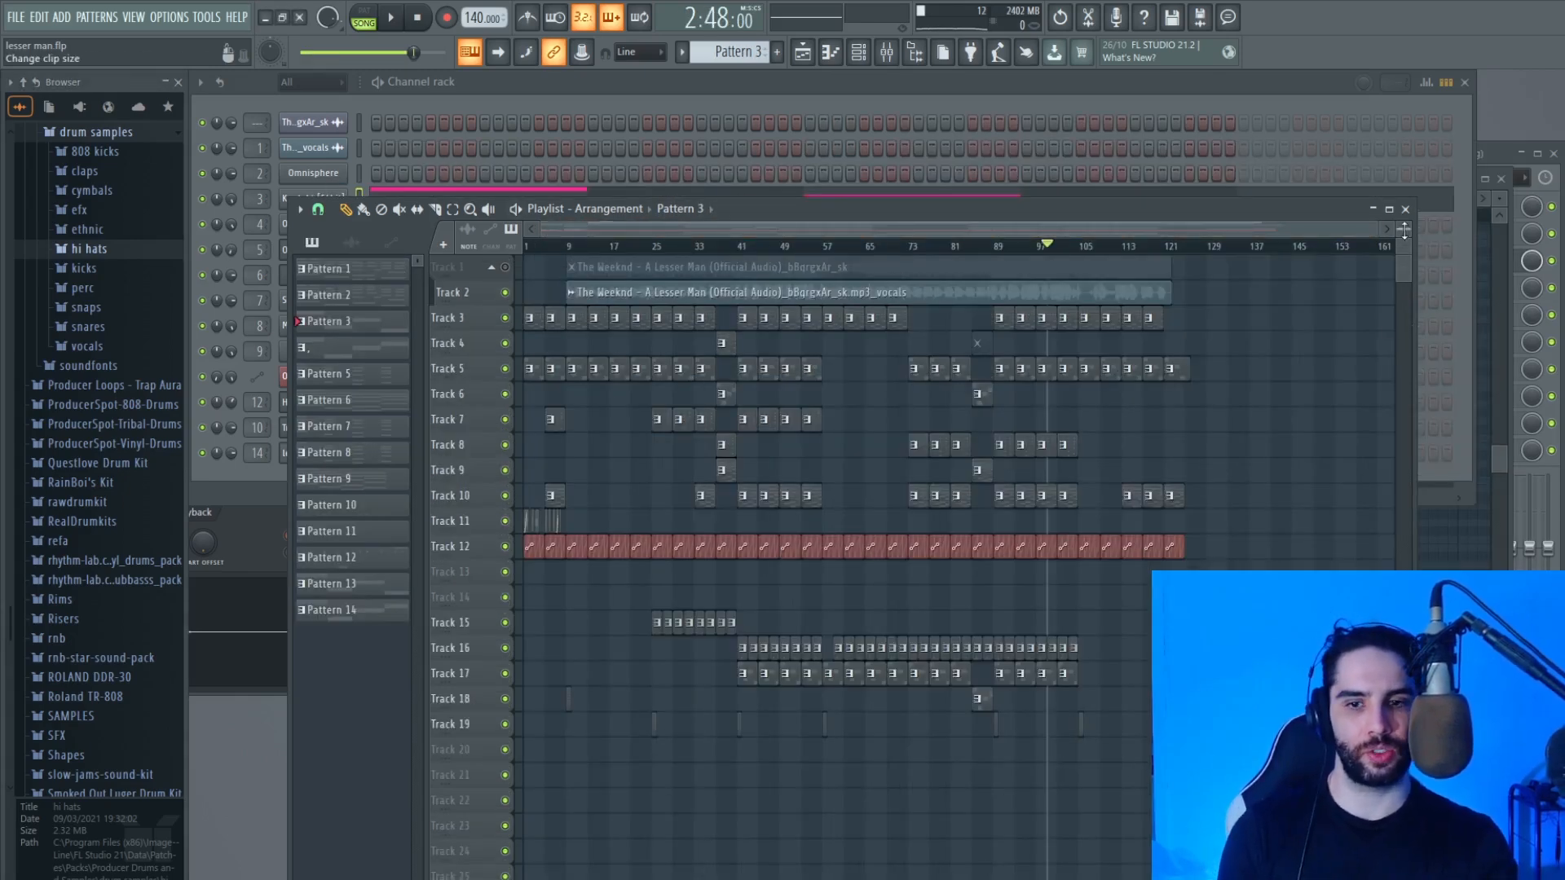
pyautogui.scroll(3, 1404, 232)
pyautogui.scroll(-2, 597, 405)
pyautogui.scroll(2, 607, 417)
pyautogui.scroll(-2, 617, 497)
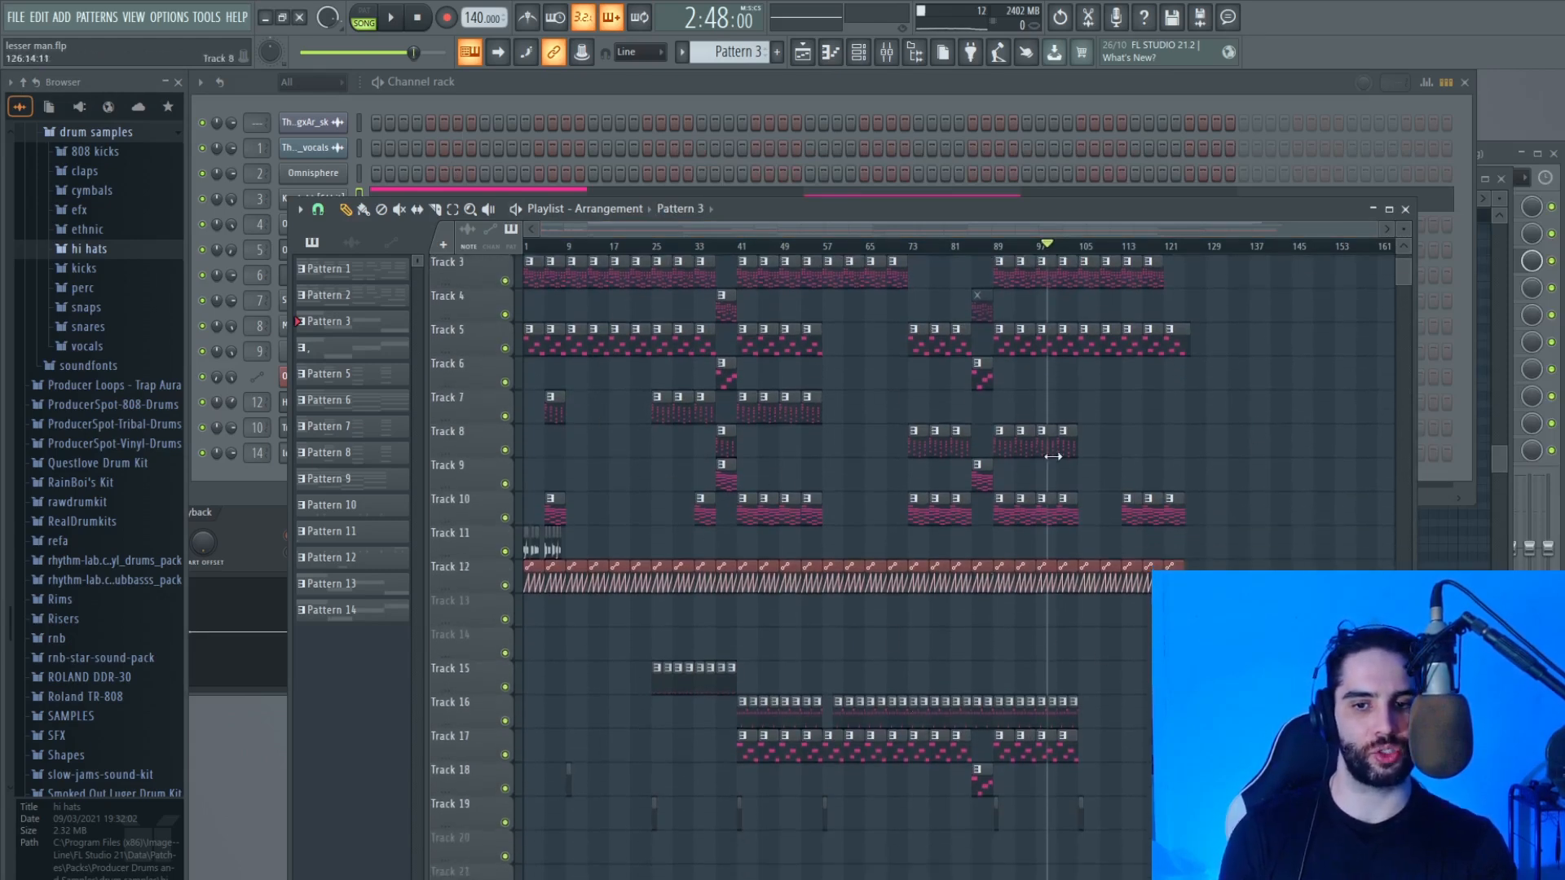
pyautogui.scroll(2, 1141, 432)
pyautogui.scroll(-2, 897, 448)
# Step: Return the song position to the start and play the full arrangement
pyautogui.click(12, 15)
pyautogui.click(432, 33)
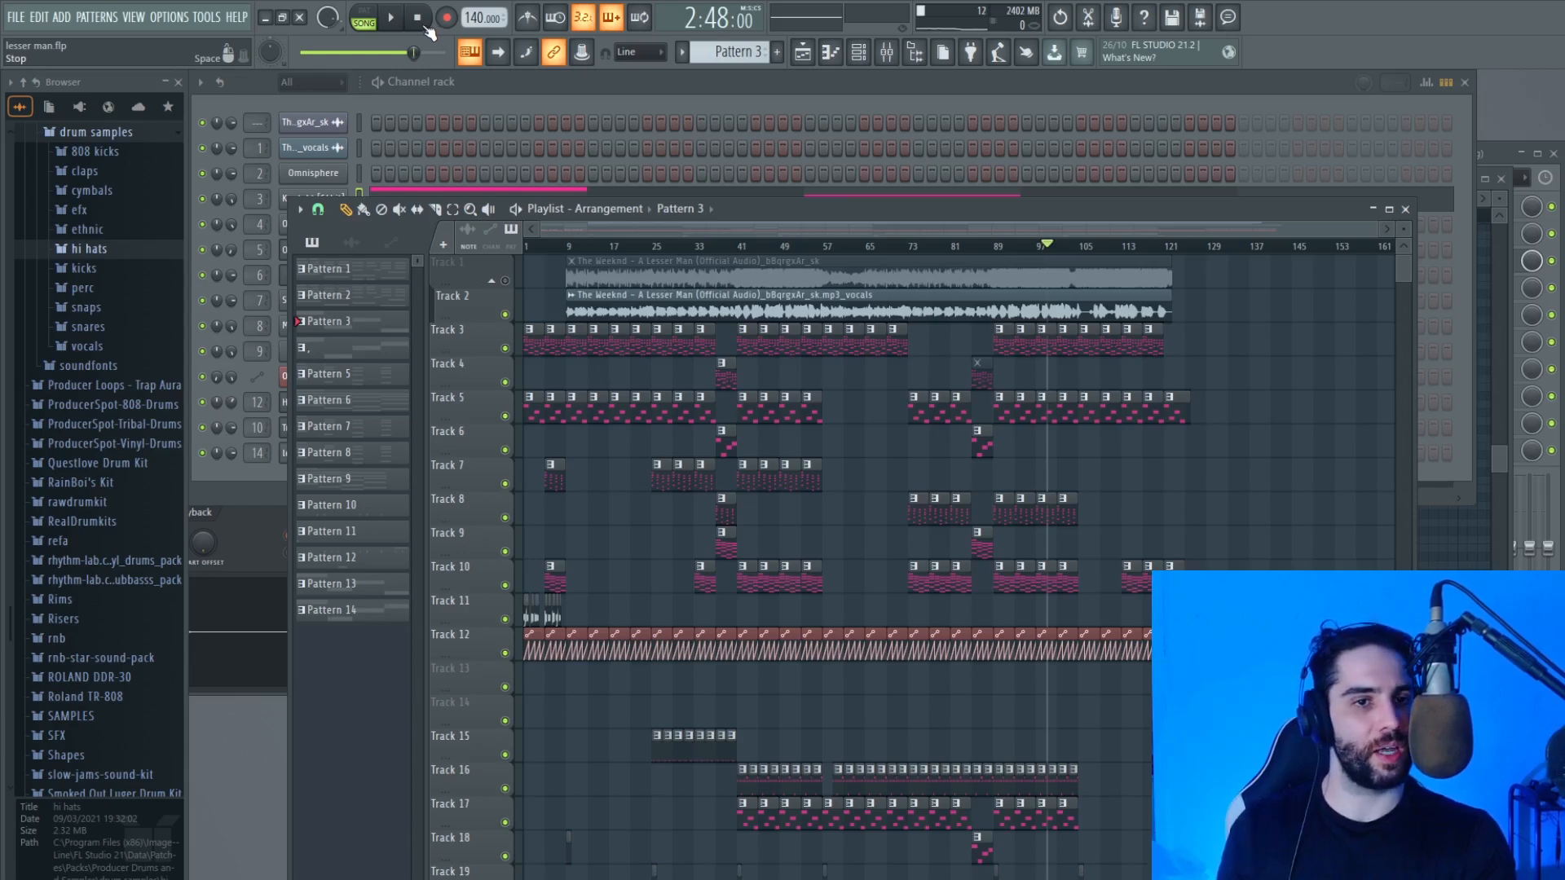
pyautogui.click(417, 17)
pyautogui.press('space')
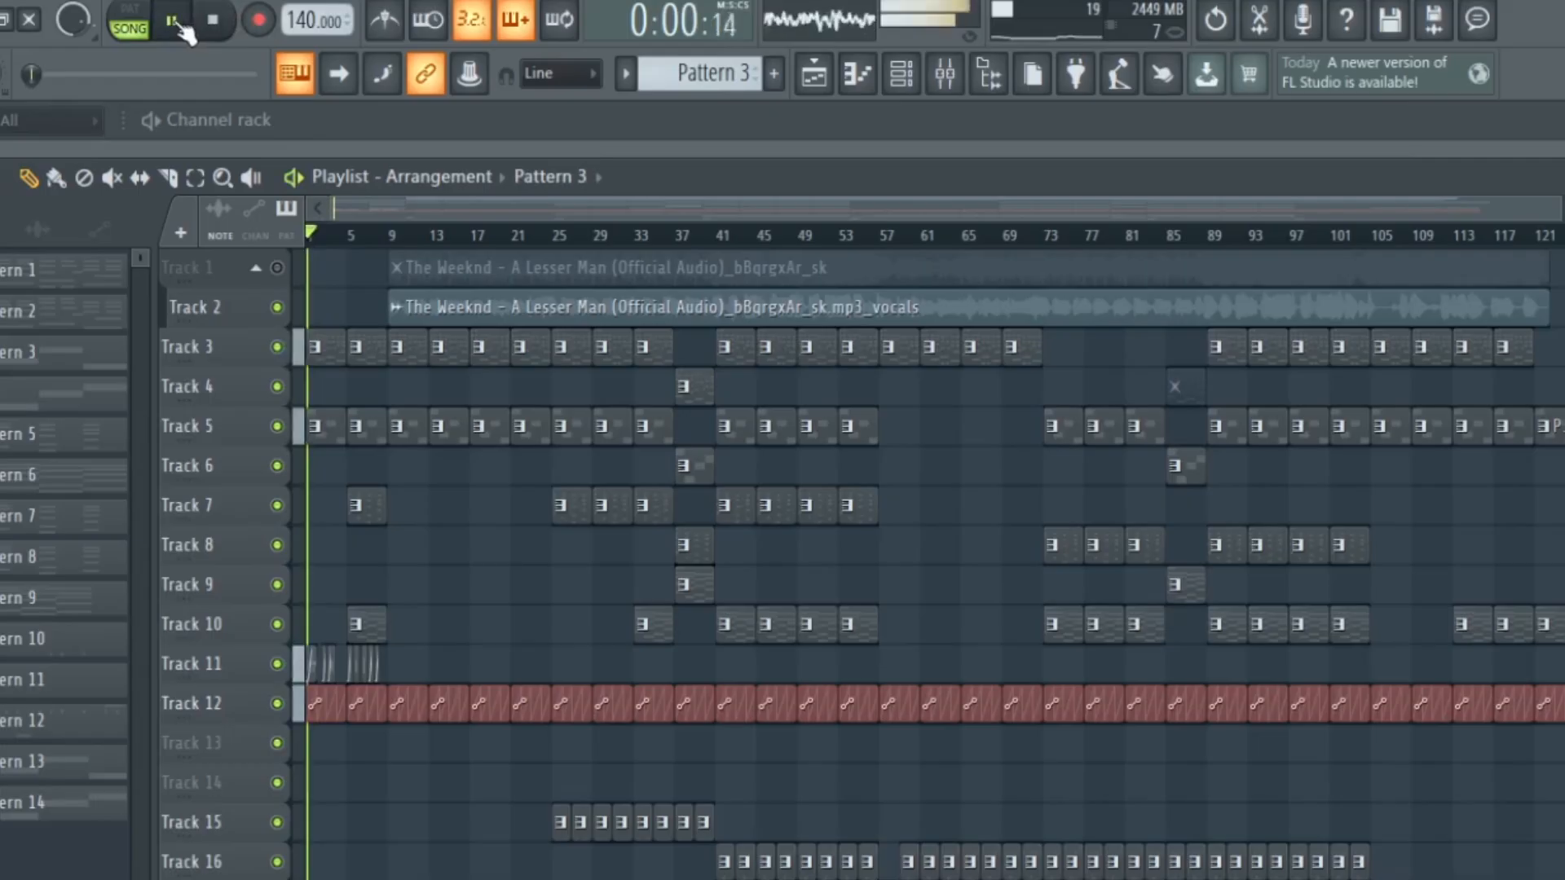